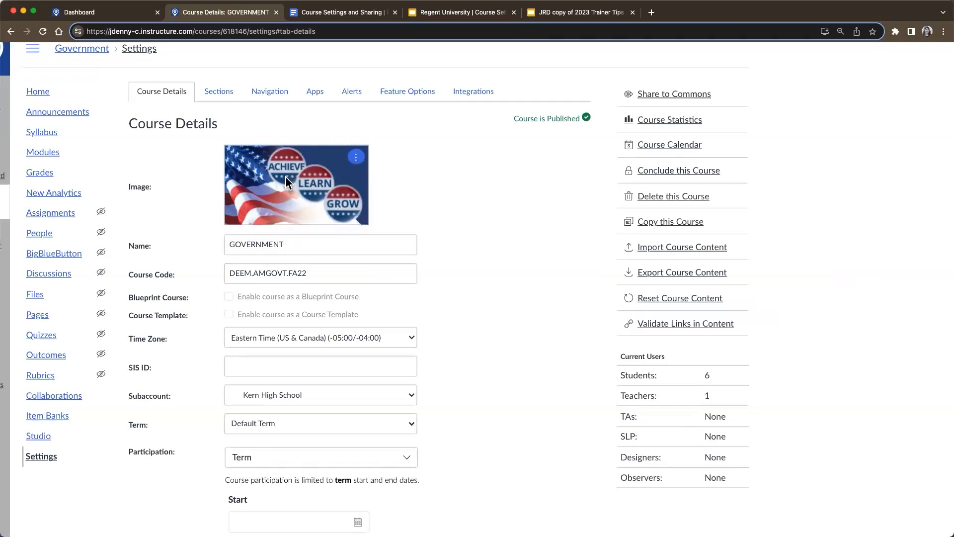
# Remove the current course image from the Government course's details.
pyautogui.scroll(-5, 285, 177)
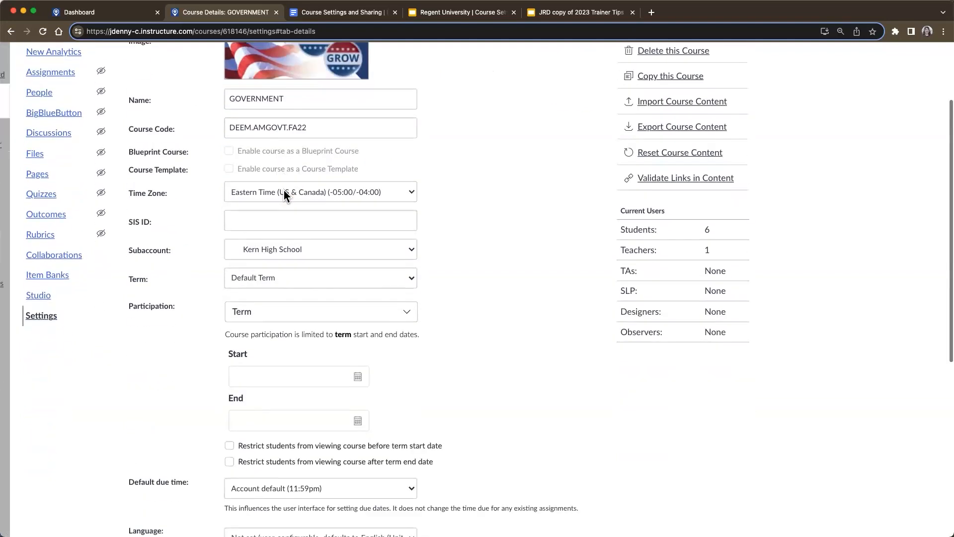
pyautogui.scroll(-10, 285, 190)
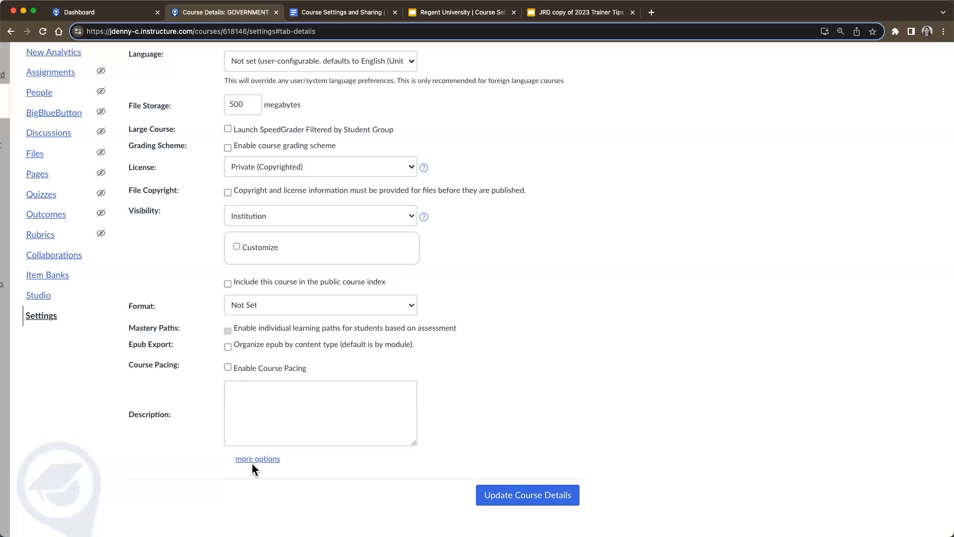
pyautogui.click(44, 327)
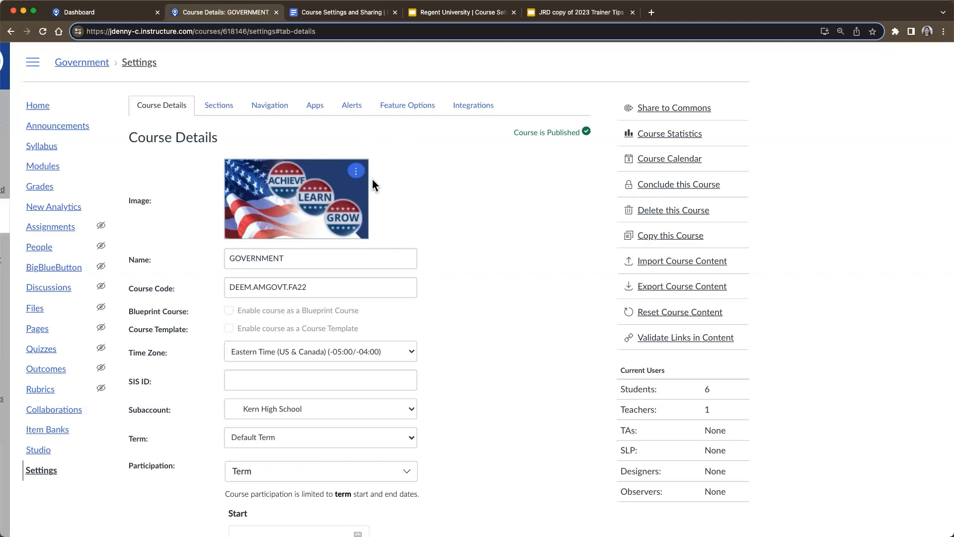
pyautogui.click(356, 171)
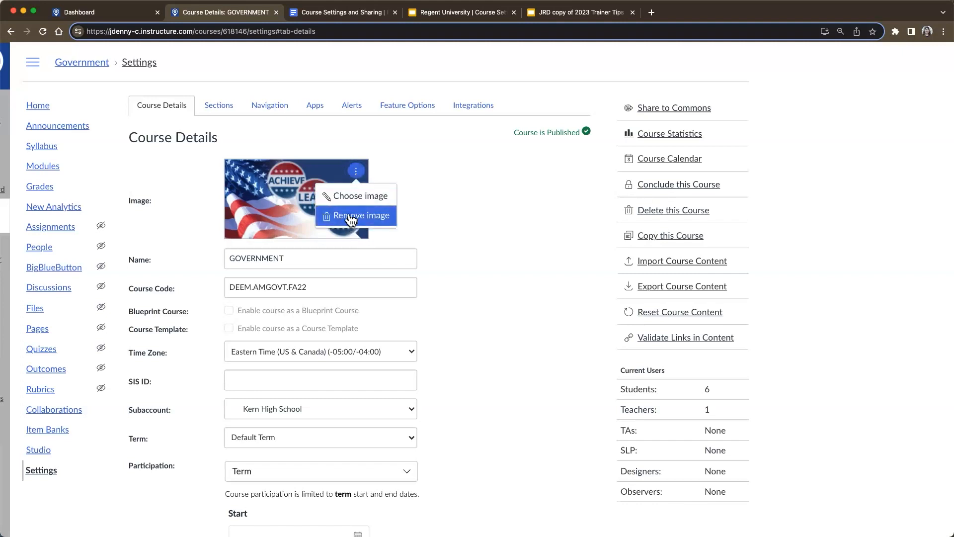
pyautogui.click(350, 218)
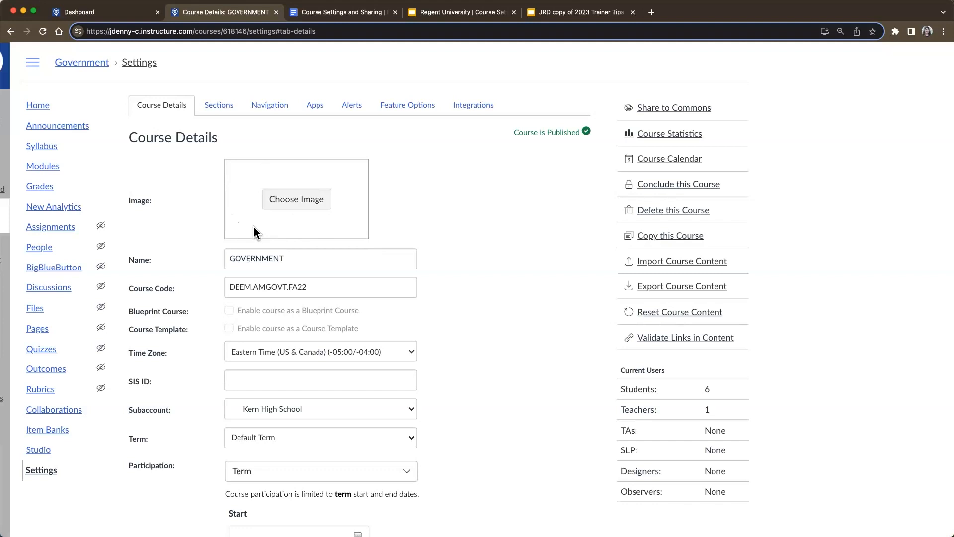
# Change the FCS Course card's color on the dashboard to purple #65499D and apply it.
pyautogui.click(107, 18)
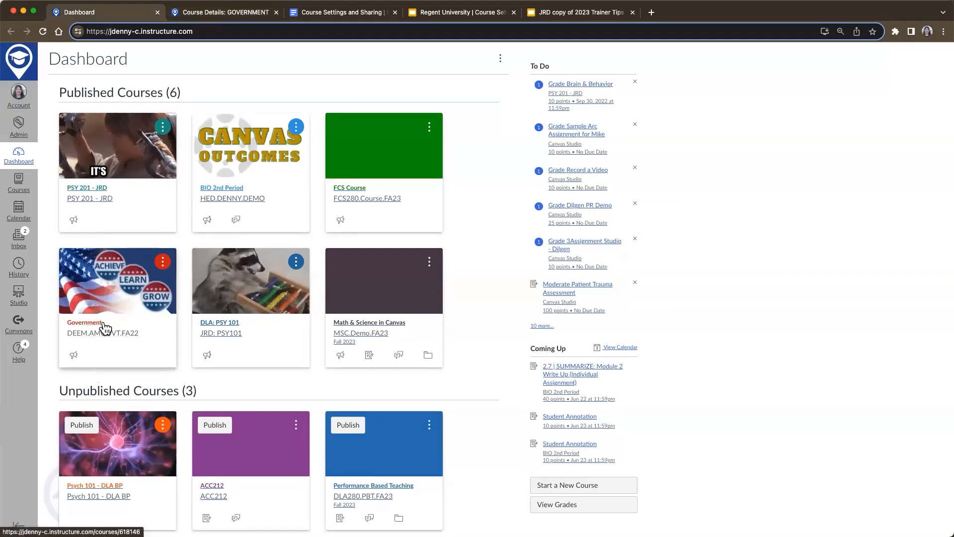
pyautogui.scroll(5, 104, 328)
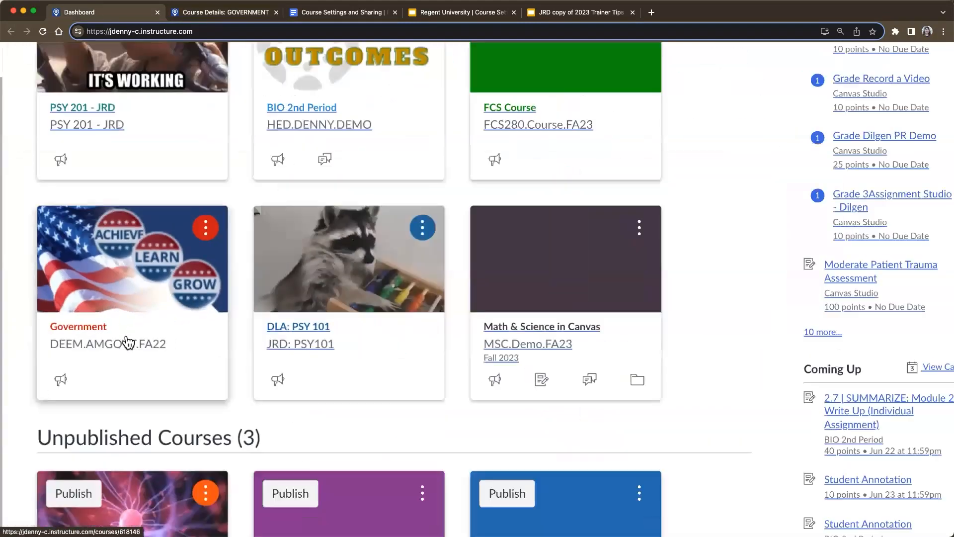
pyautogui.scroll(-5, 129, 342)
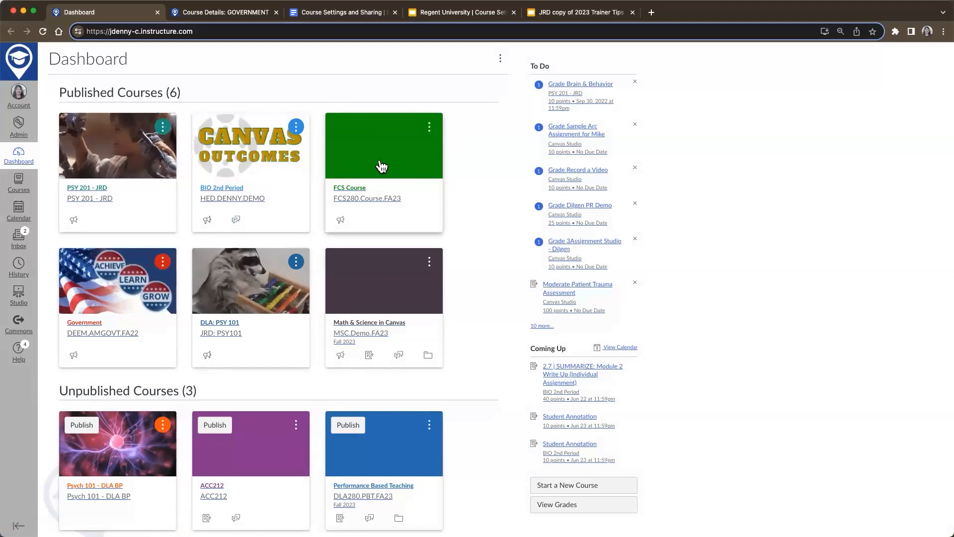
pyautogui.click(429, 127)
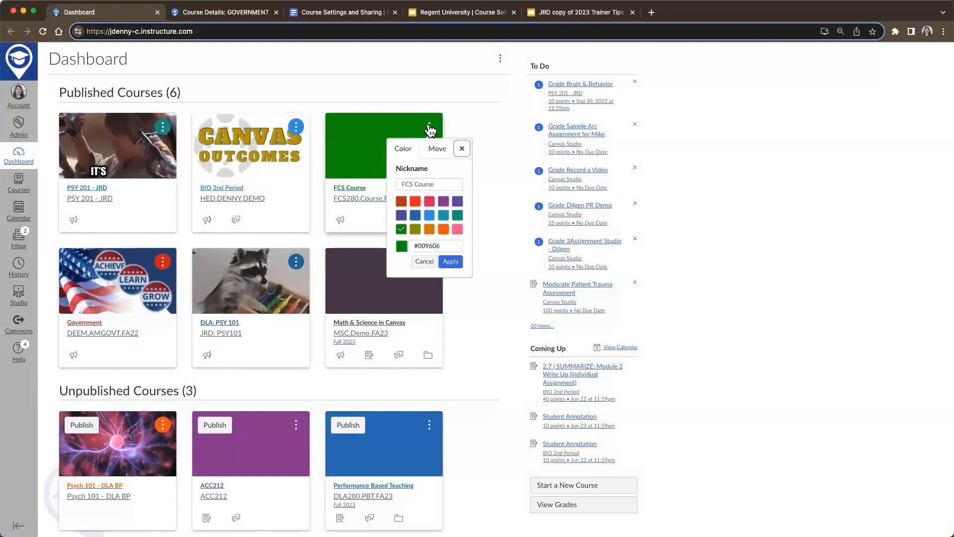
pyautogui.click(457, 201)
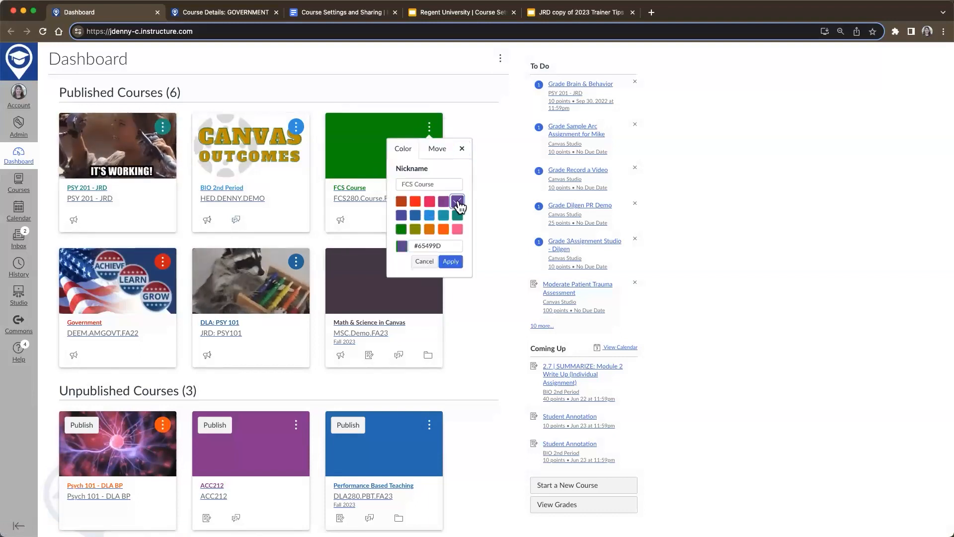
pyautogui.click(451, 262)
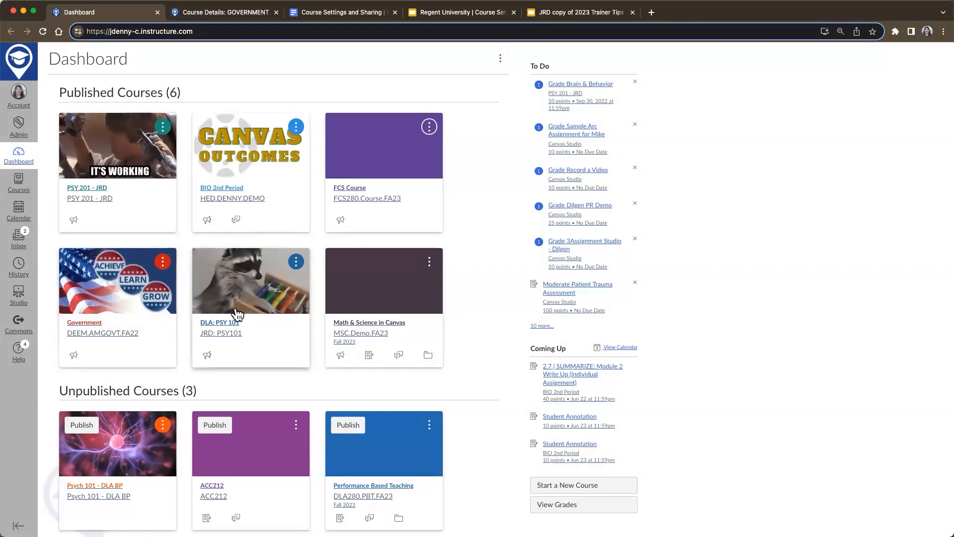
# Return to the Government course settings and upload the American flag image with the Achieve, Learn, Grow badges as the course image.
pyautogui.click(253, 22)
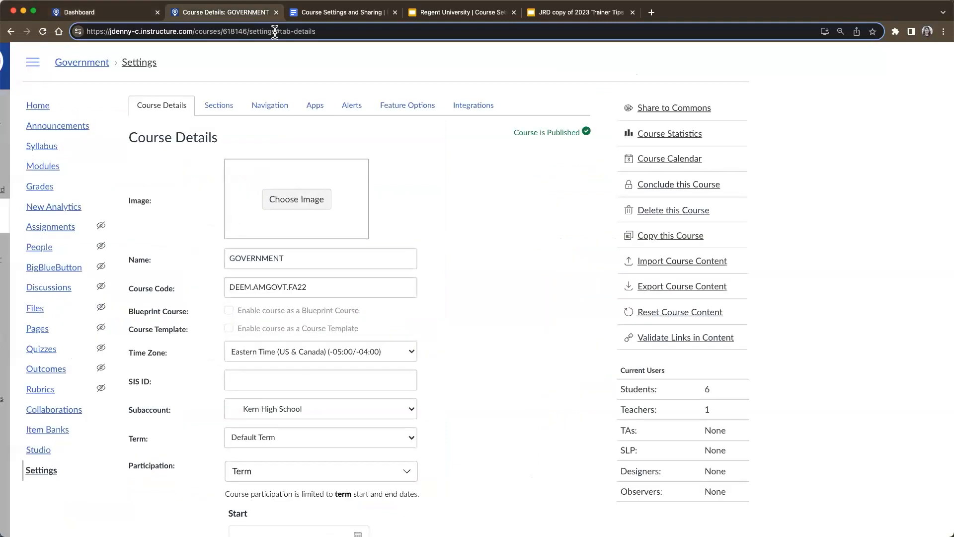
pyautogui.click(293, 210)
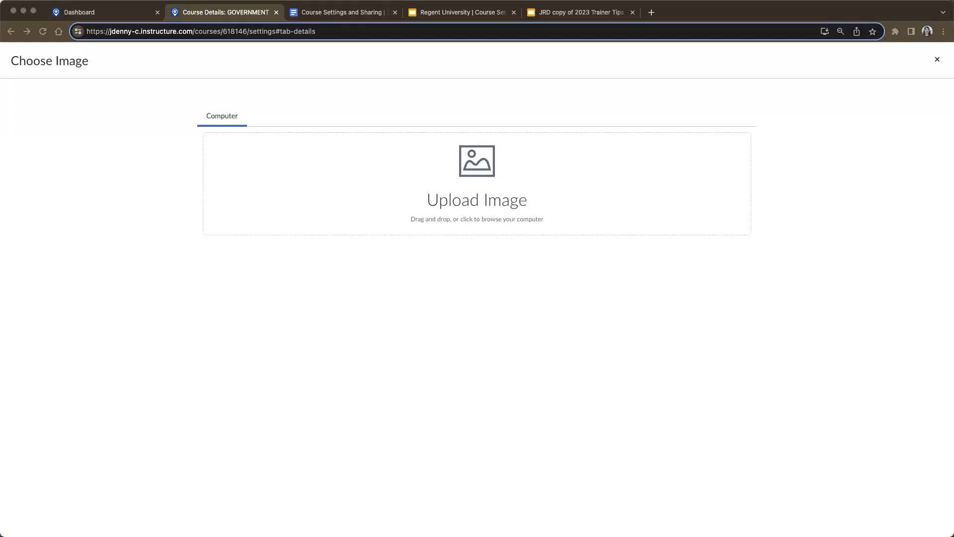
pyautogui.moveTo(437, 153); pyautogui.dragTo(422, 156)
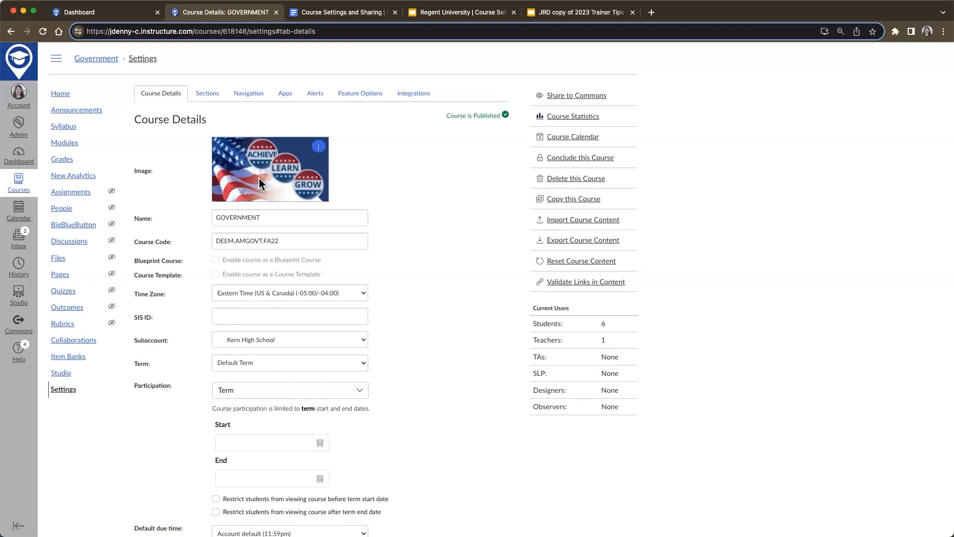
# Replace the Government course image with the animated 4th of July fireworks picture and update the course details.
pyautogui.click(319, 149)
pyautogui.click(317, 171)
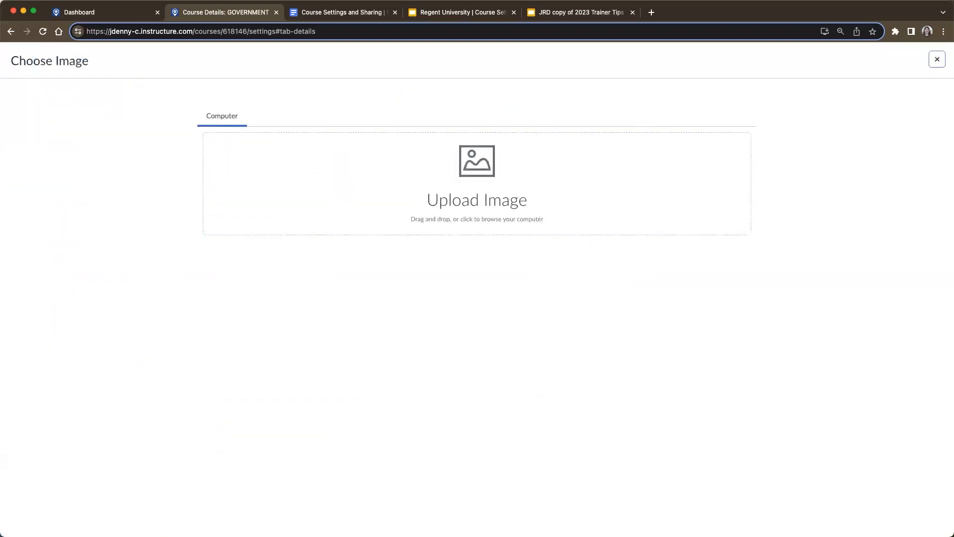
pyautogui.moveTo(951, 215); pyautogui.dragTo(446, 189)
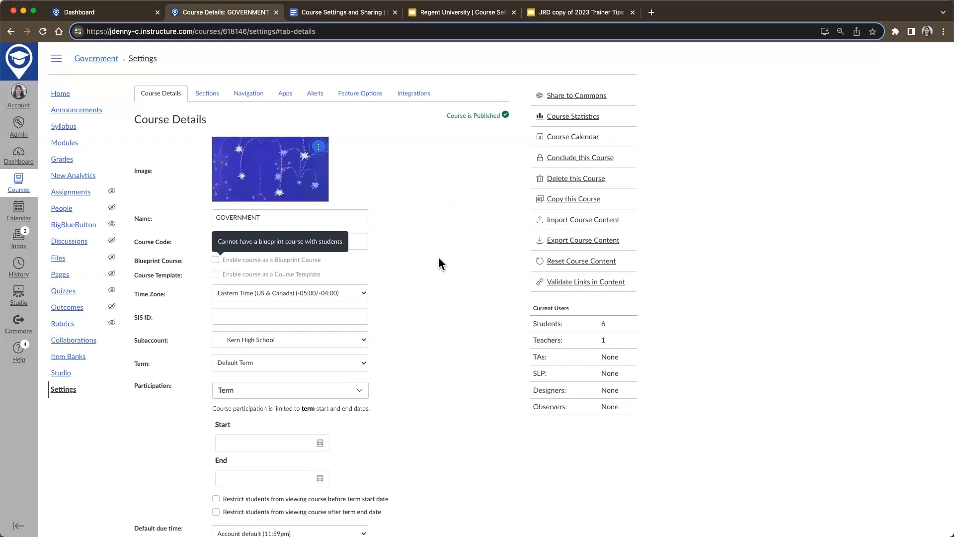
pyautogui.scroll(-8, 440, 261)
pyautogui.scroll(-2, 441, 323)
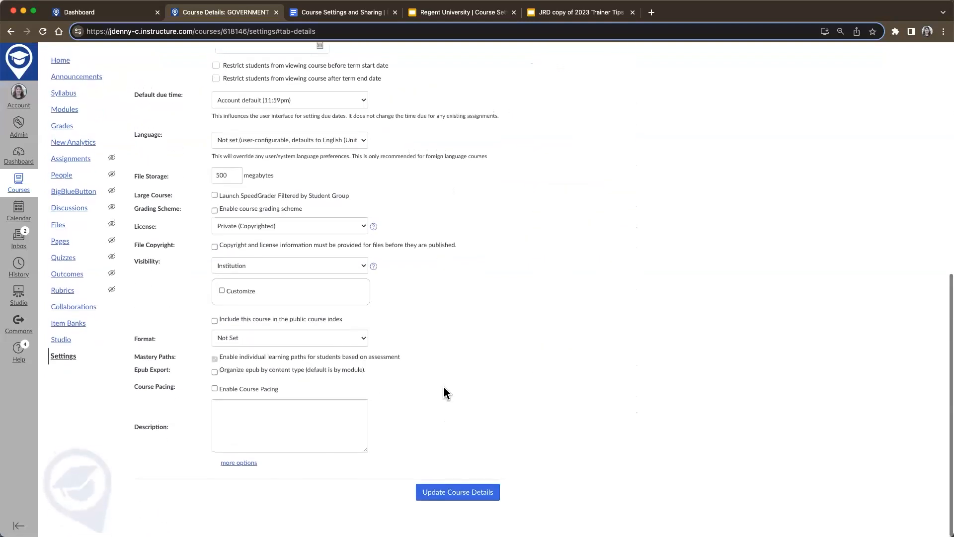
pyautogui.click(433, 493)
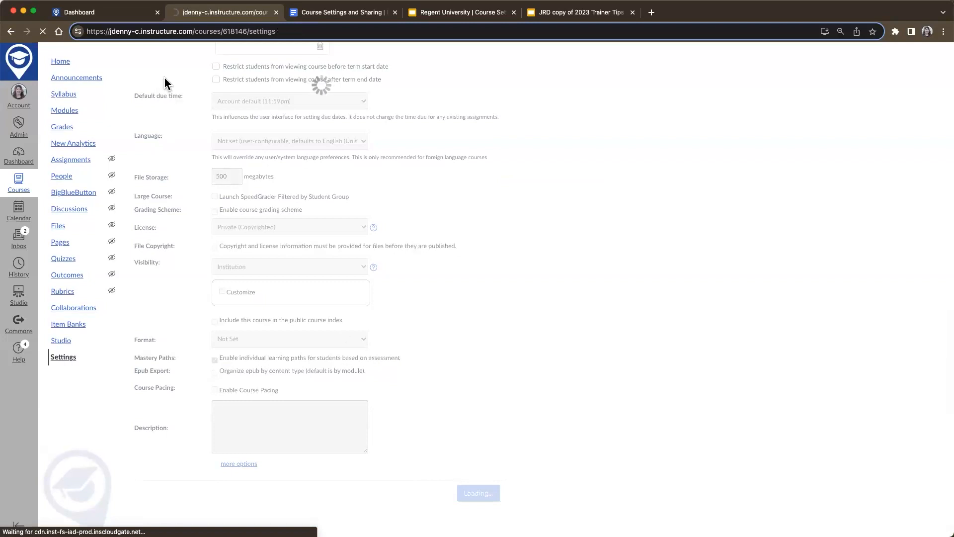
# Reload the dashboard and examine the Government course card's image, comparing it with the image in the course settings.
pyautogui.click(115, 14)
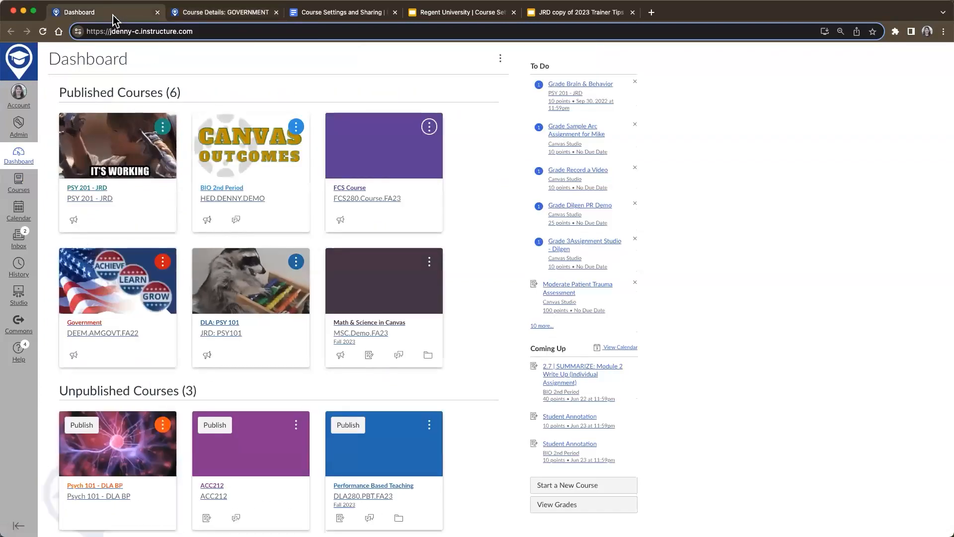
pyautogui.click(43, 32)
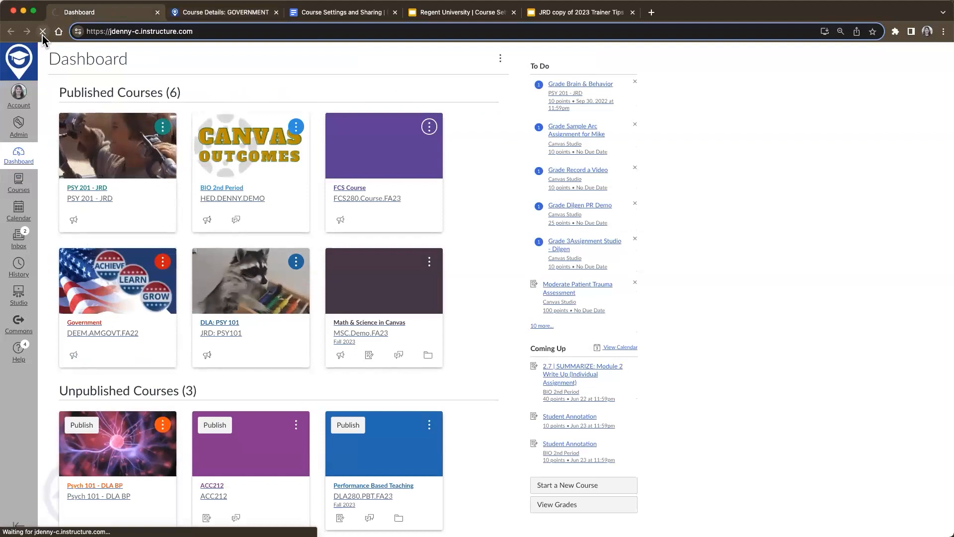
pyautogui.scroll(5, 89, 280)
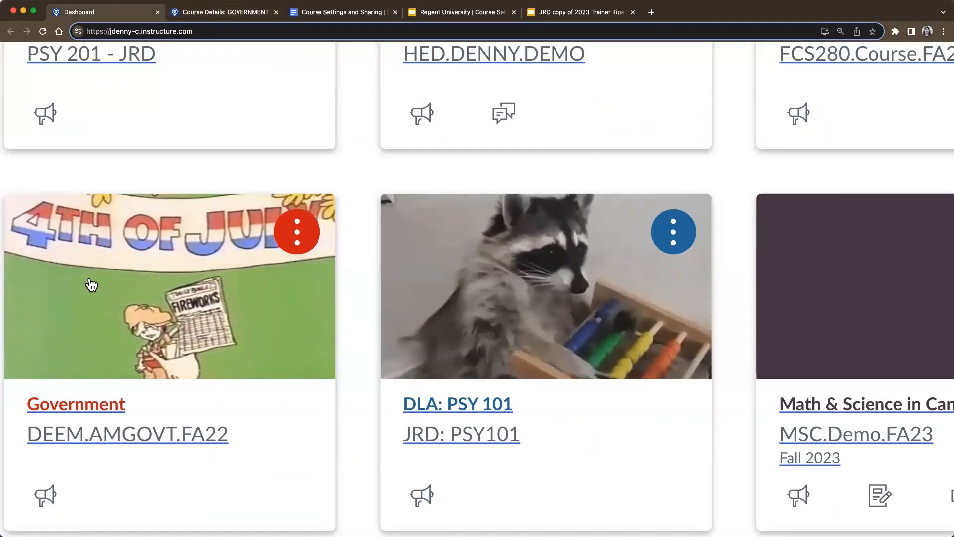
pyautogui.scroll(-5, 92, 284)
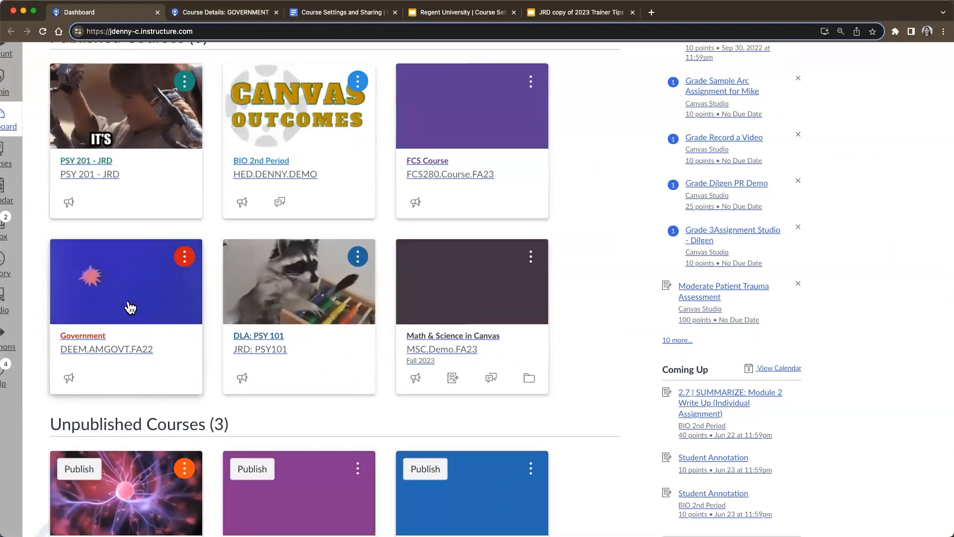
pyautogui.click(224, 12)
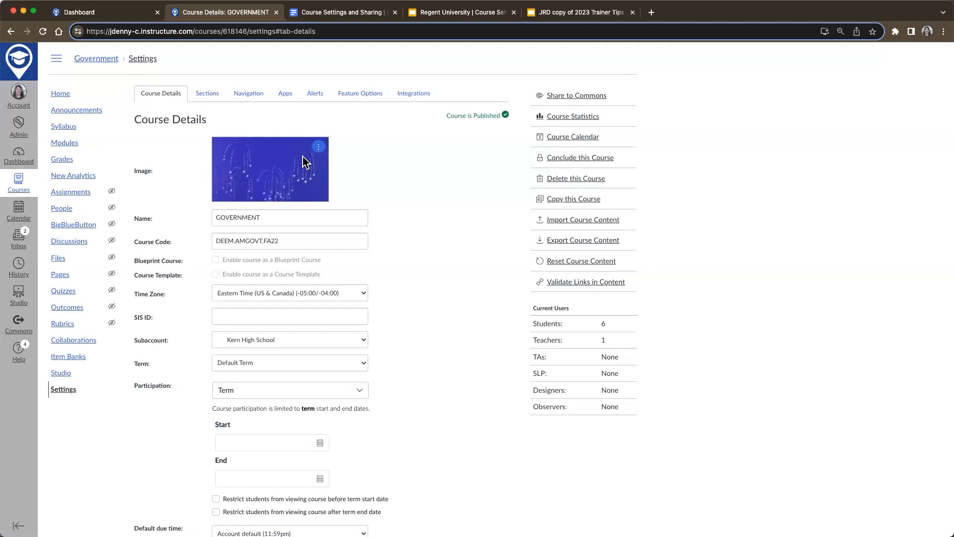
pyautogui.click(125, 12)
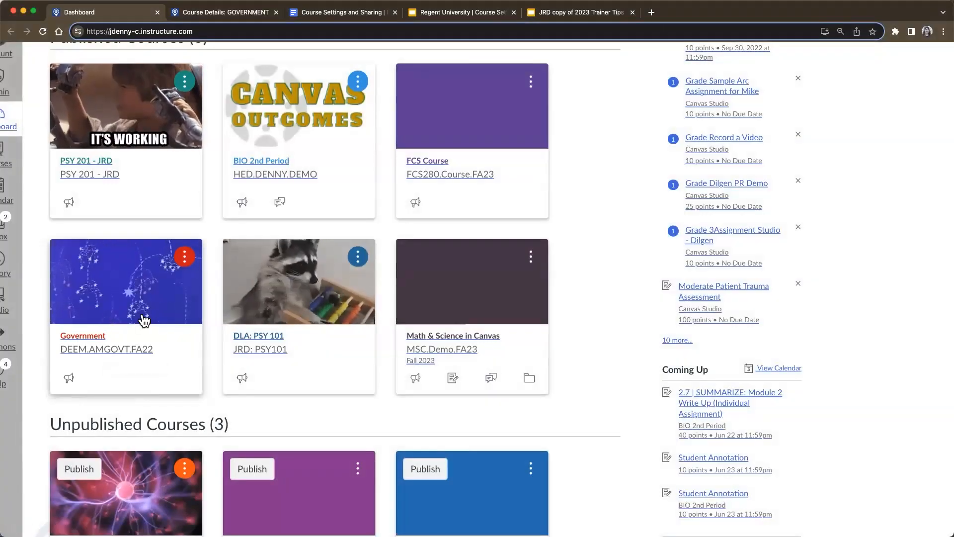
# Replace the Government course's fireworks image with the American flag picture showing the Achieve, Learn, Grow badges.
pyautogui.click(222, 15)
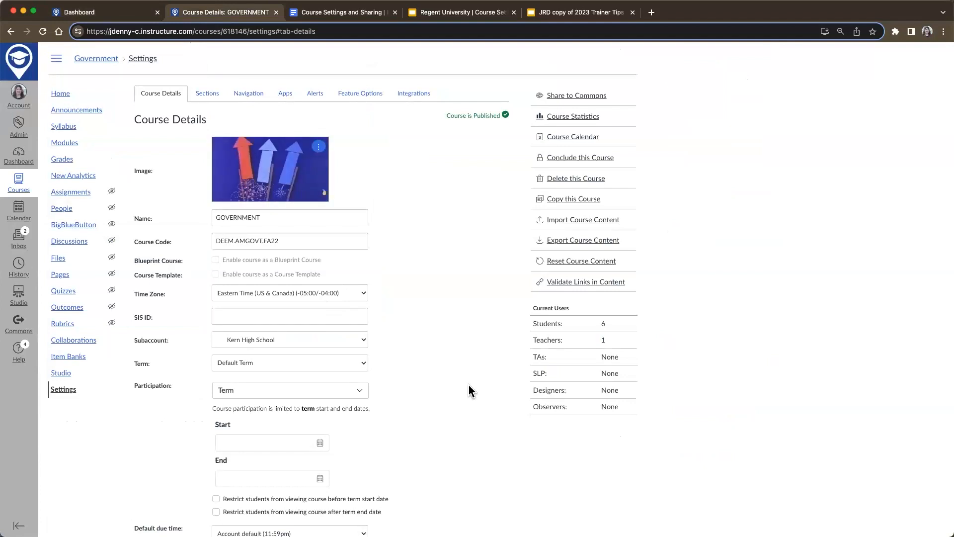
pyautogui.click(319, 145)
pyautogui.click(327, 166)
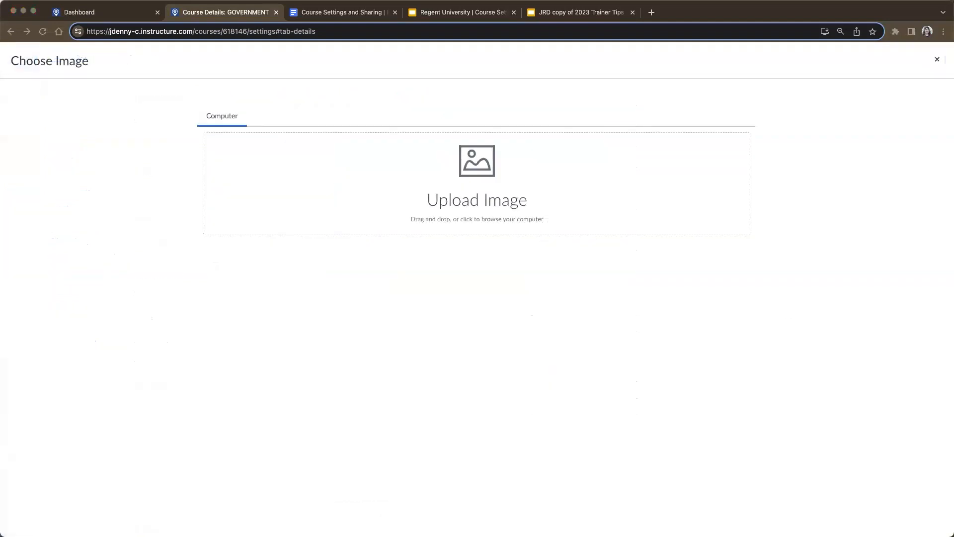
pyautogui.moveTo(686, 158); pyautogui.dragTo(604, 159)
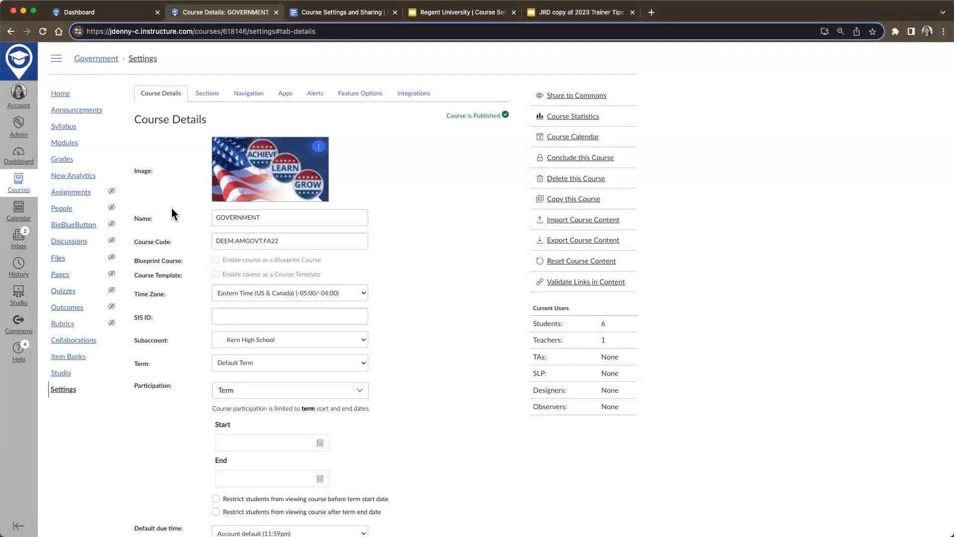
# Copy the course code DEEM.AMGOVT.FA22 into the course's SIS ID.
pyautogui.scroll(5, 171, 208)
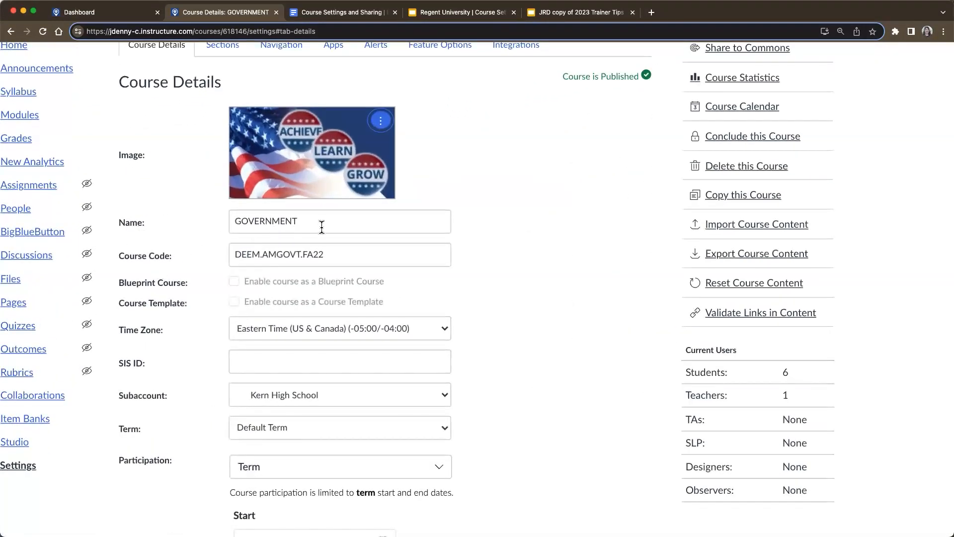
pyautogui.moveTo(341, 280)
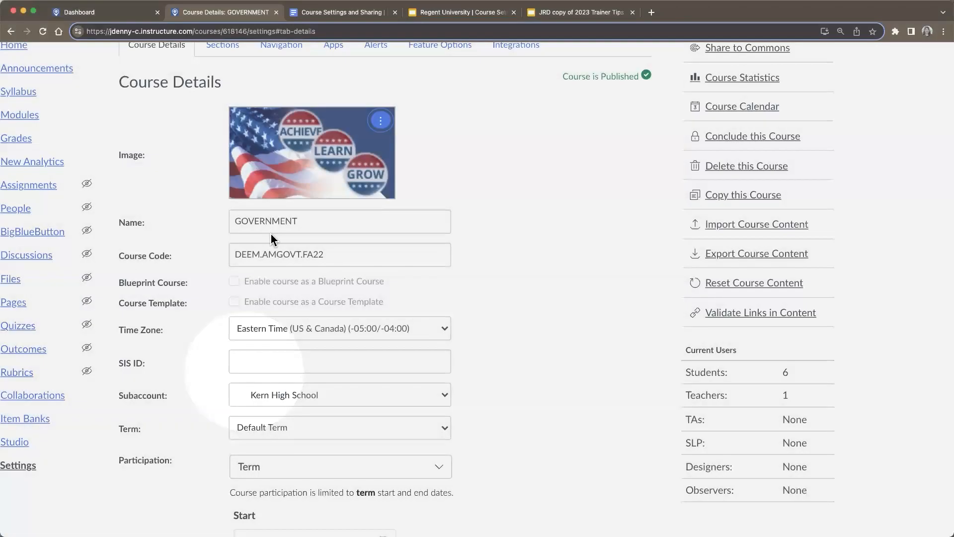
pyautogui.tripleClick(267, 248)
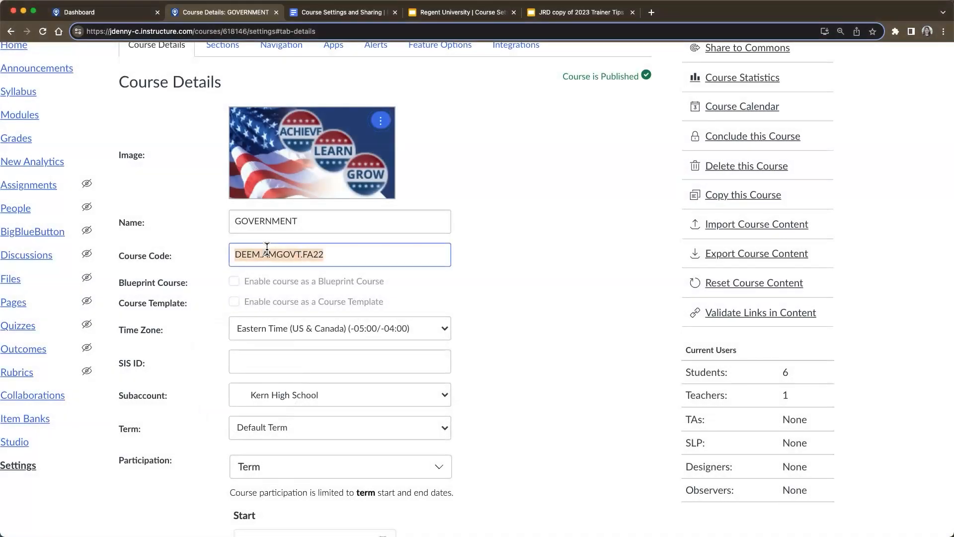
pyautogui.press('super+c')
pyautogui.click(241, 361)
pyautogui.press('super+v')
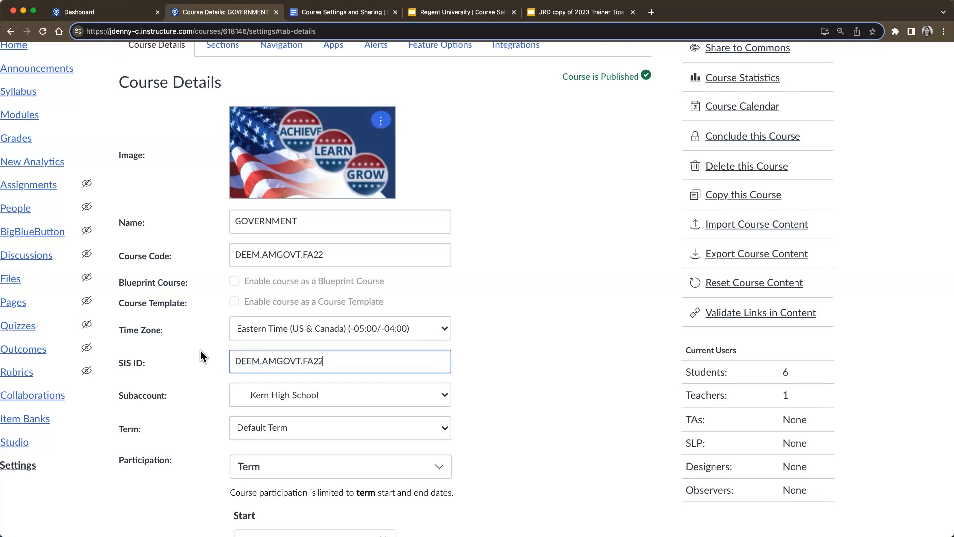
# Examine the Blueprint Course and Course Template options in the Government course details.
pyautogui.scroll(5, 142, 284)
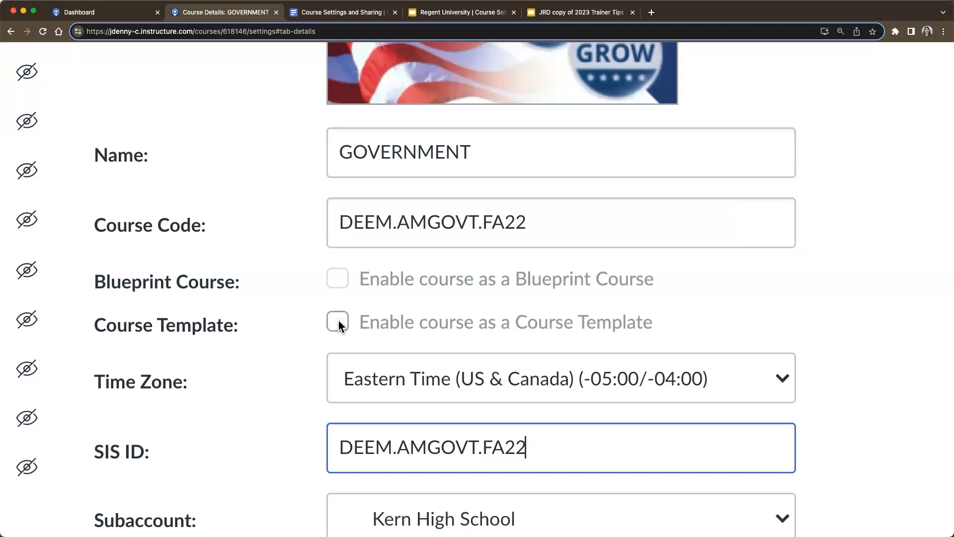
pyautogui.moveTo(387, 285)
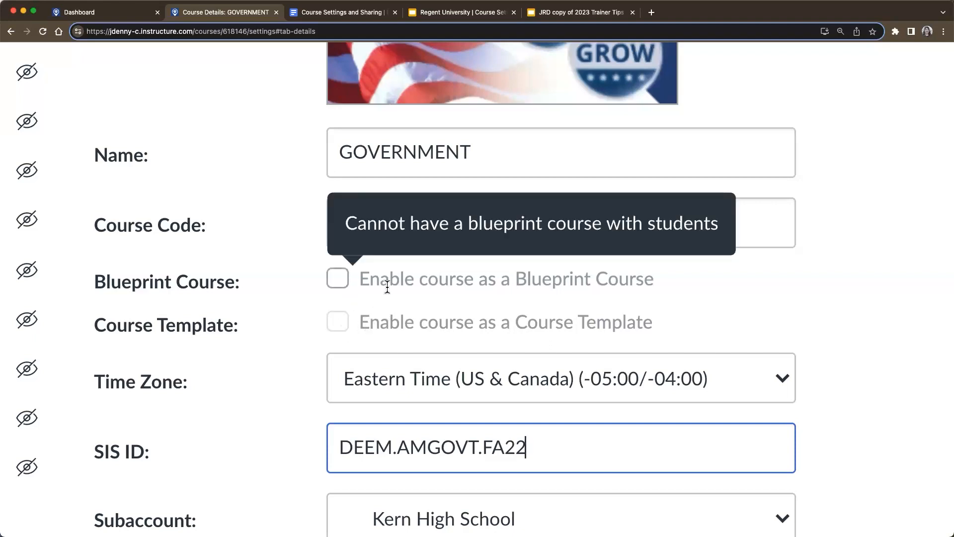
pyautogui.scroll(-5, 387, 285)
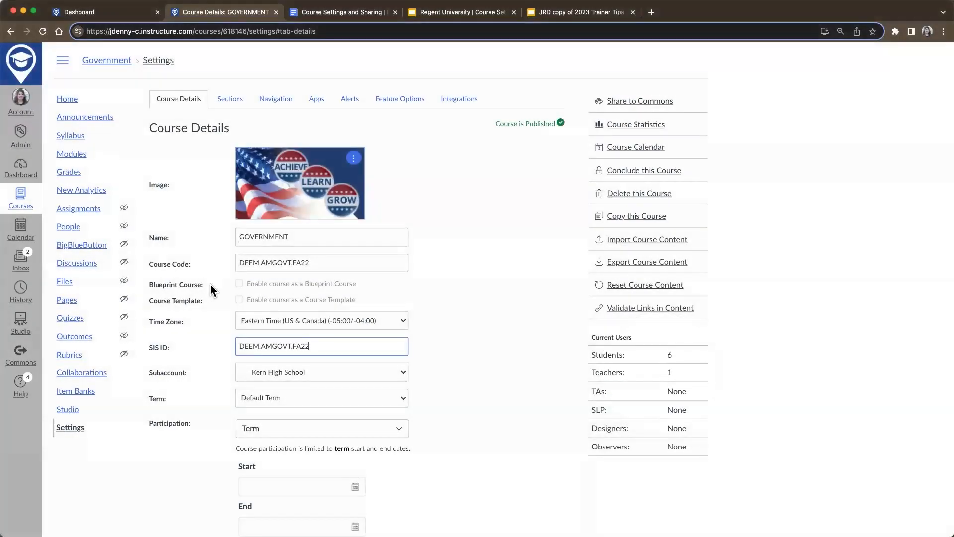
pyautogui.scroll(5, 210, 284)
pyautogui.scroll(3, 183, 286)
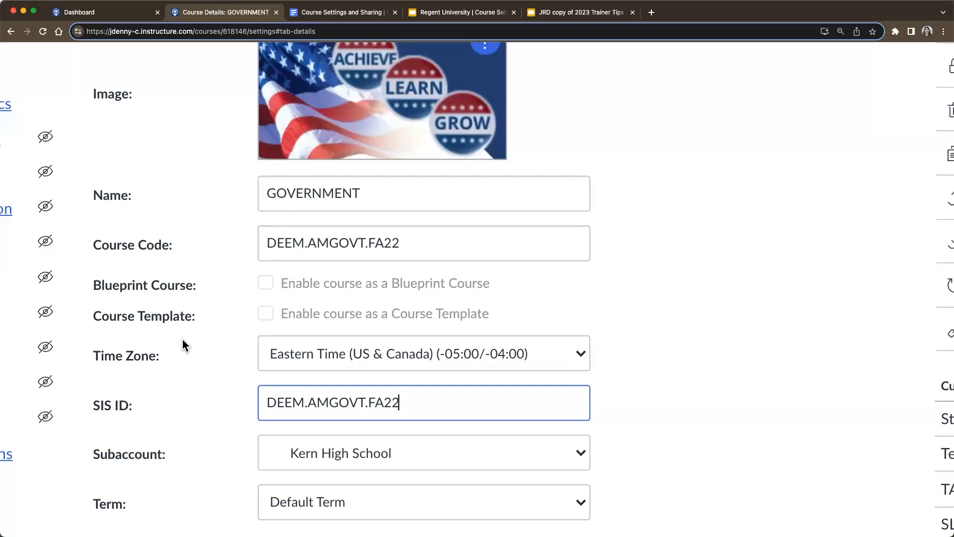
# Move the Government course from the Kern High School subaccount to Rankin University.
pyautogui.scroll(-3, 183, 338)
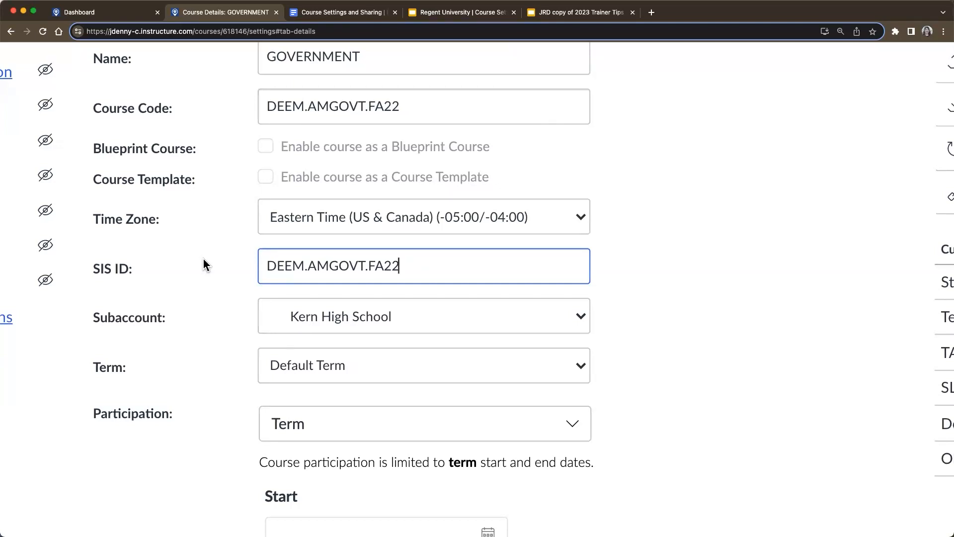
pyautogui.scroll(-3, 204, 259)
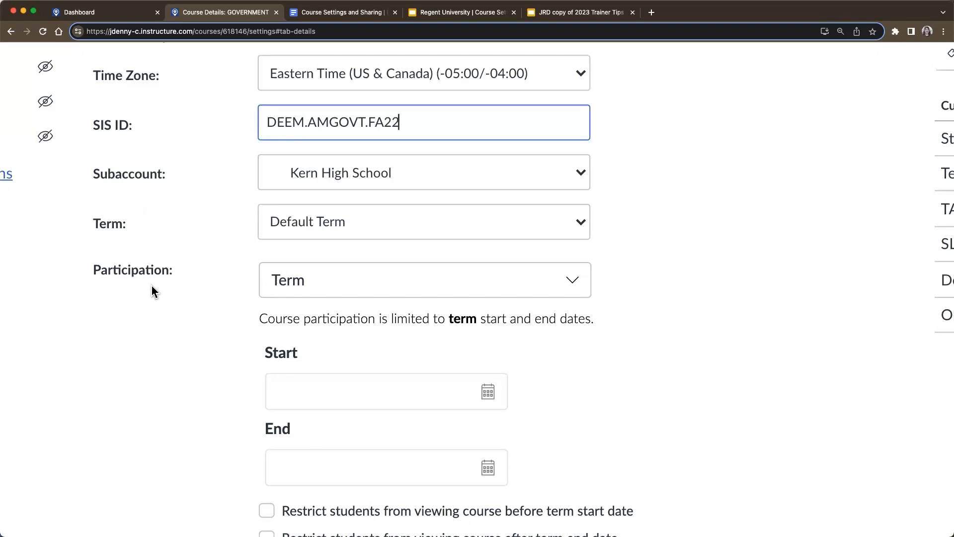
pyautogui.press('super+minus')
pyautogui.press('super+minus')
pyautogui.press('super+minus')
pyautogui.press('super+minus')
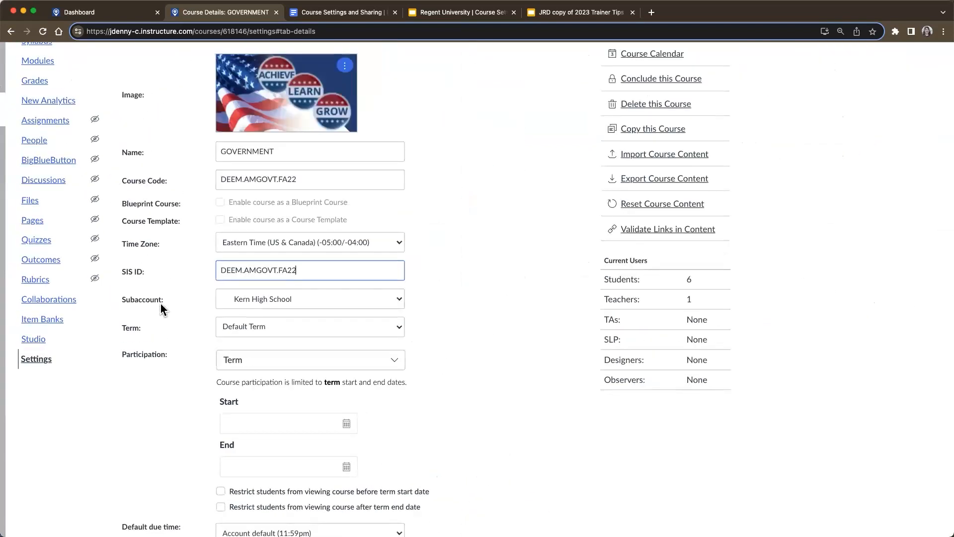
pyautogui.click(240, 300)
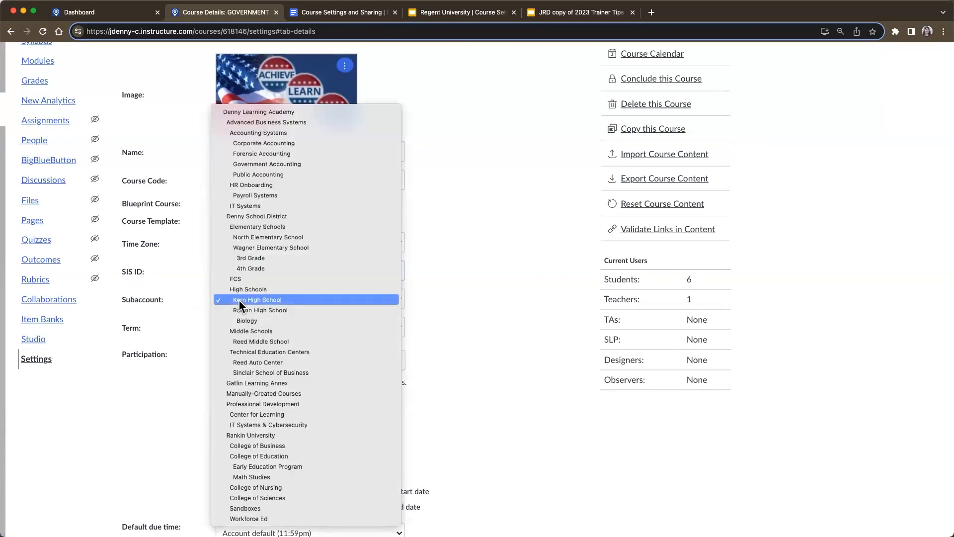
pyautogui.click(286, 438)
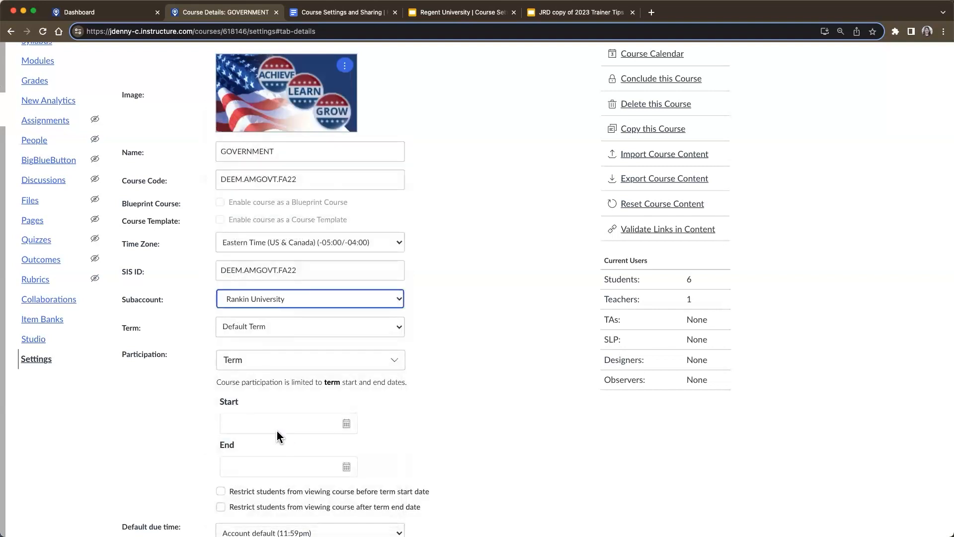
# Set the course's term to Fall 2023 and its participation to Course.
pyautogui.click(243, 324)
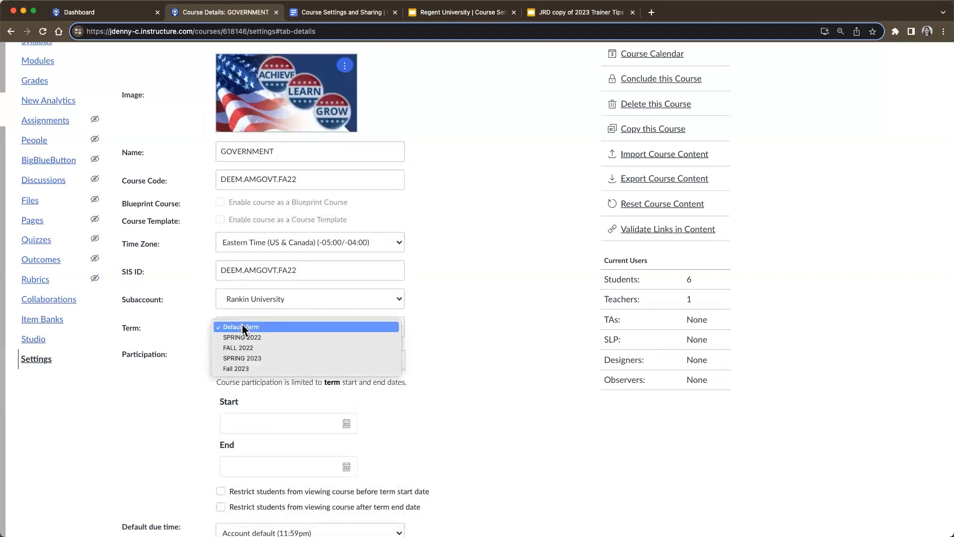
pyautogui.click(267, 368)
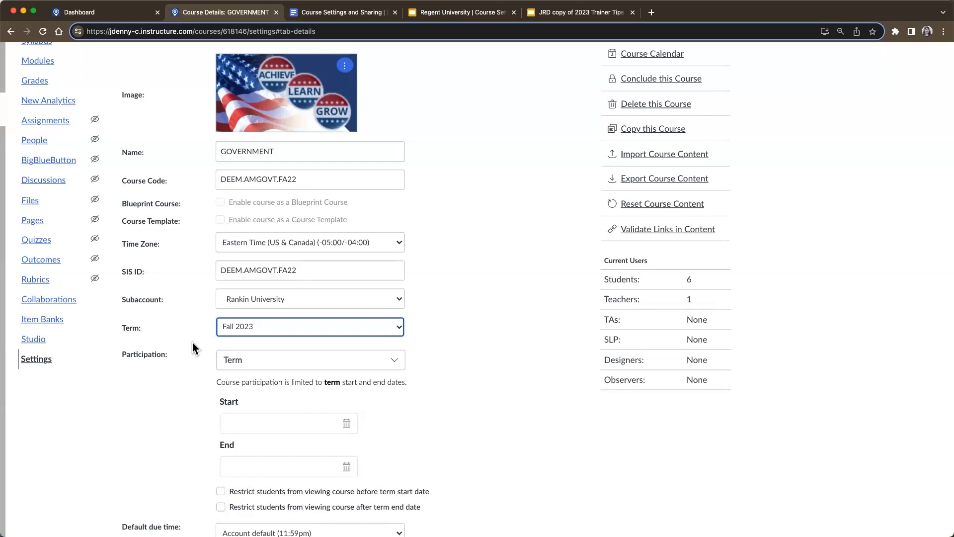
pyautogui.scroll(-3, 193, 343)
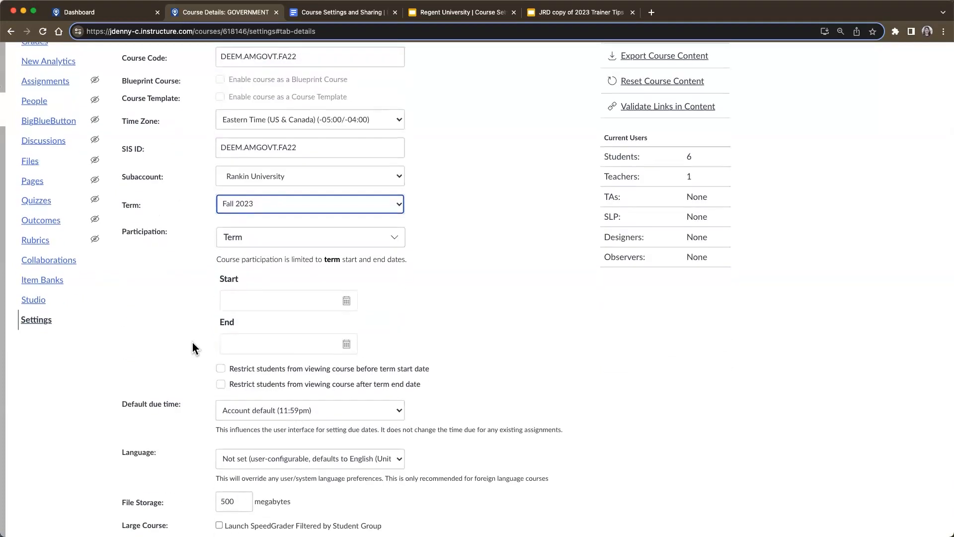
pyautogui.scroll(1, 192, 342)
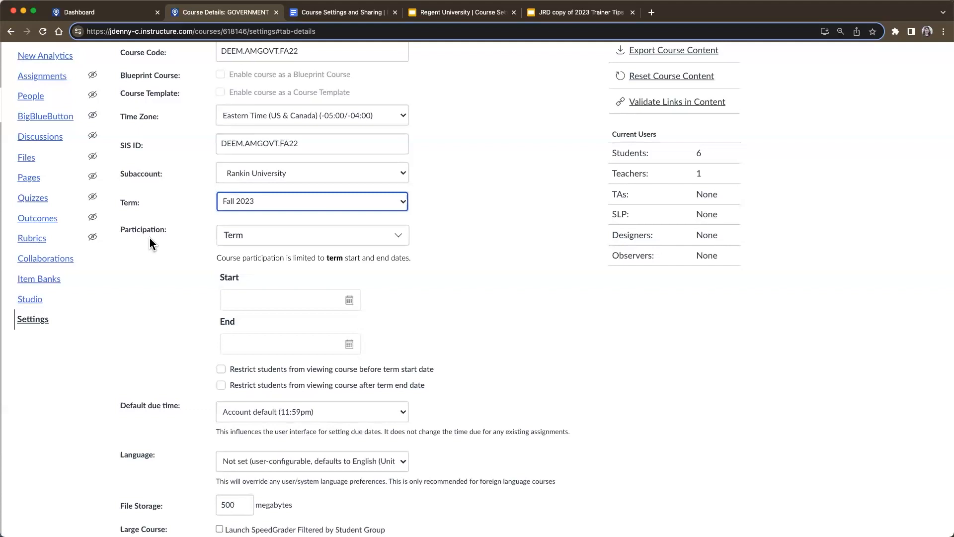
pyautogui.click(266, 240)
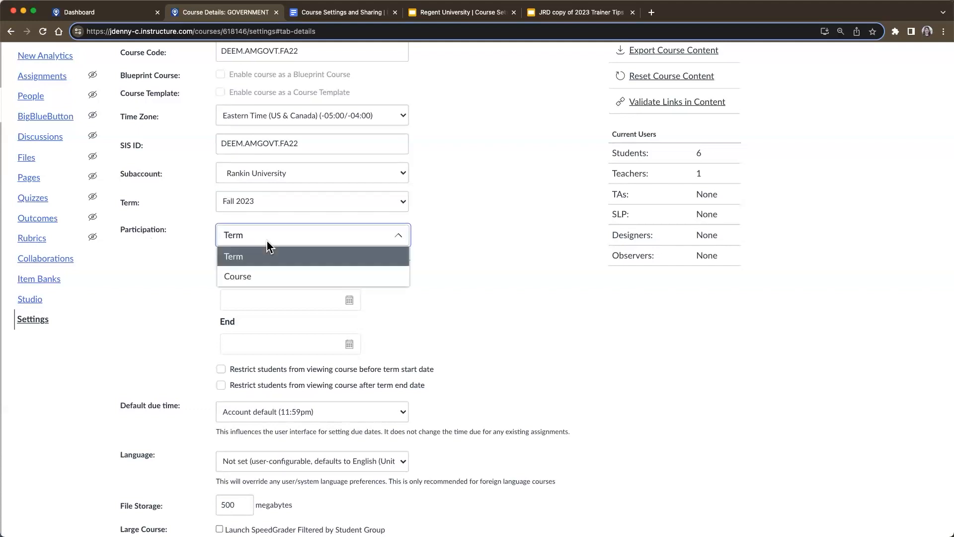
pyautogui.click(257, 276)
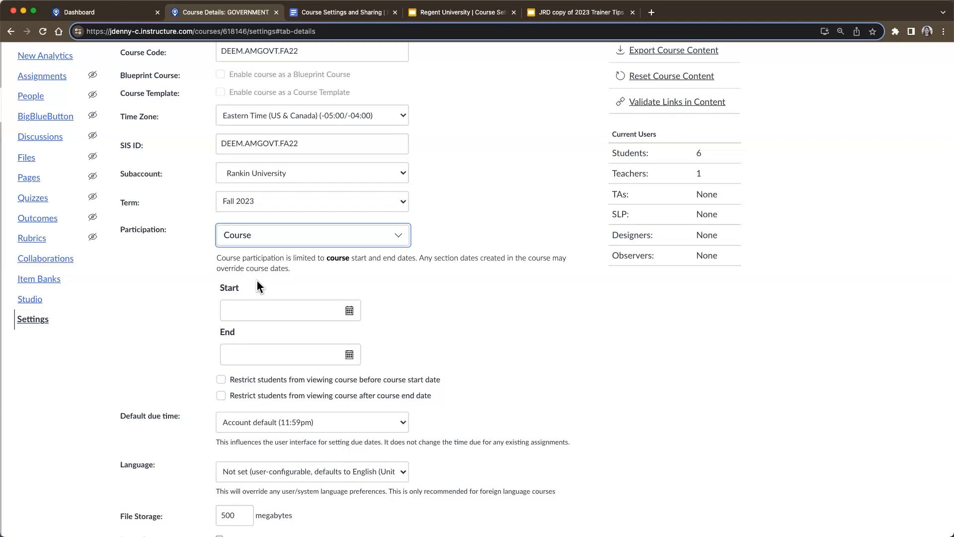
# Set the course participation start date to Sep 5, 2023 12:00am.
pyautogui.click(349, 311)
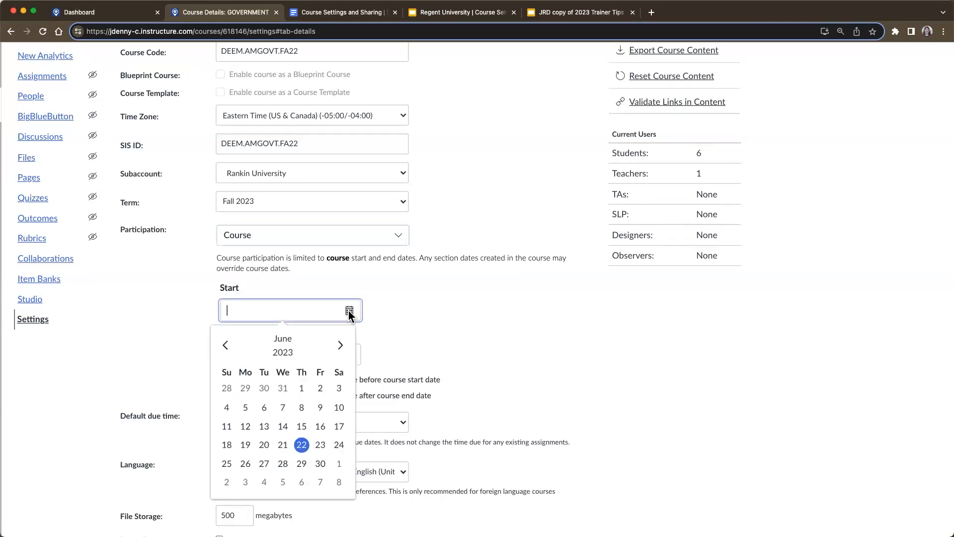
pyautogui.click(341, 346)
pyautogui.click(341, 345)
pyautogui.click(342, 347)
pyautogui.click(342, 348)
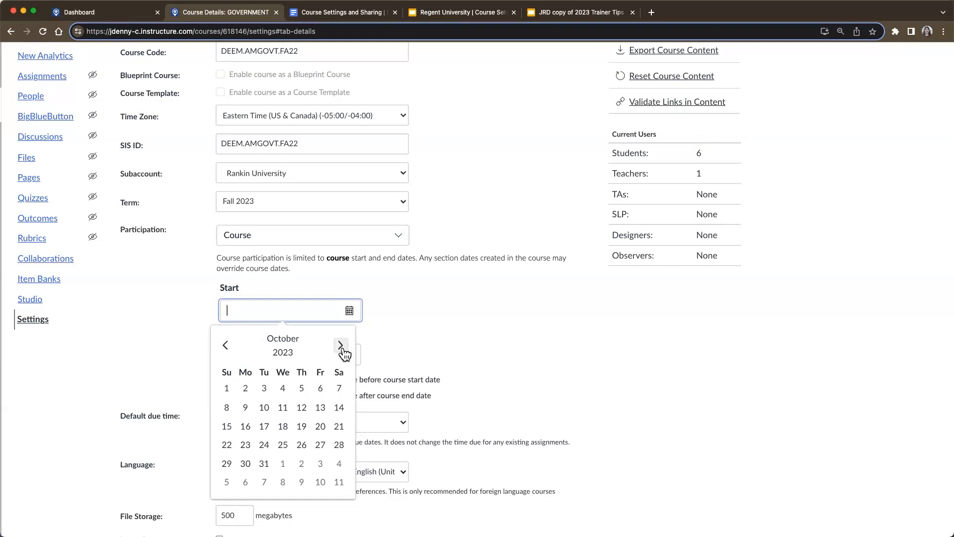
pyautogui.click(221, 346)
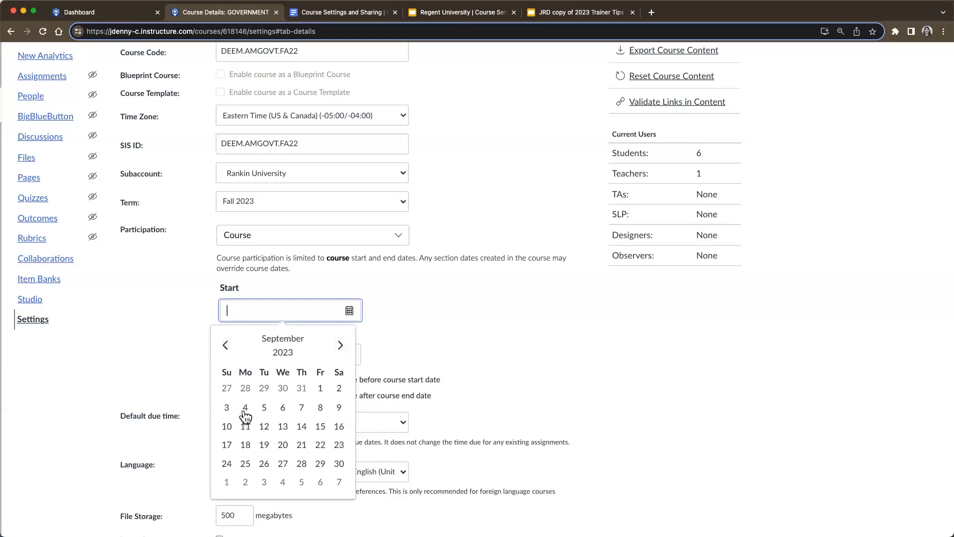
pyautogui.click(263, 408)
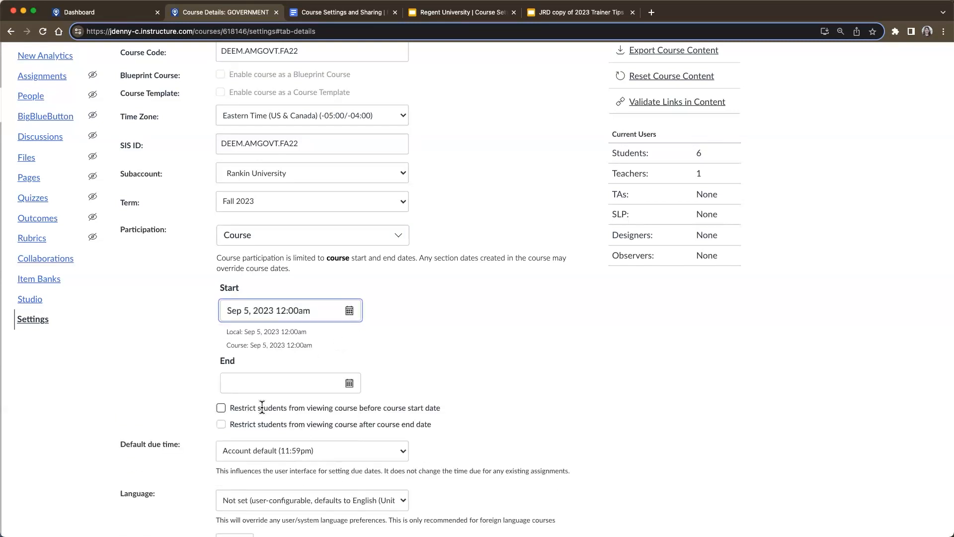
# Set the course participation end date to Oct 13, 2023 12:00am.
pyautogui.scroll(-2, 192, 373)
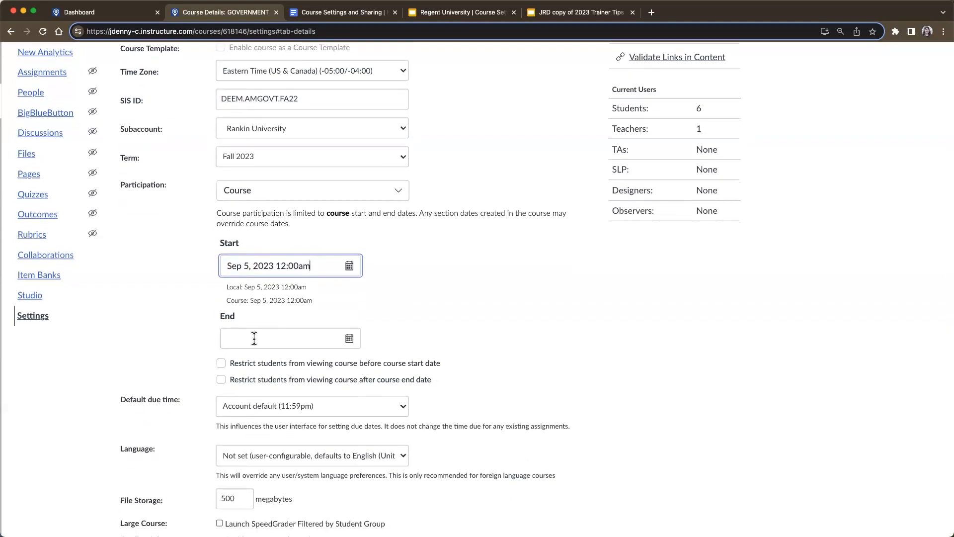
pyautogui.click(350, 338)
pyautogui.click(342, 375)
pyautogui.click(342, 375)
pyautogui.click(342, 375)
pyautogui.click(342, 375)
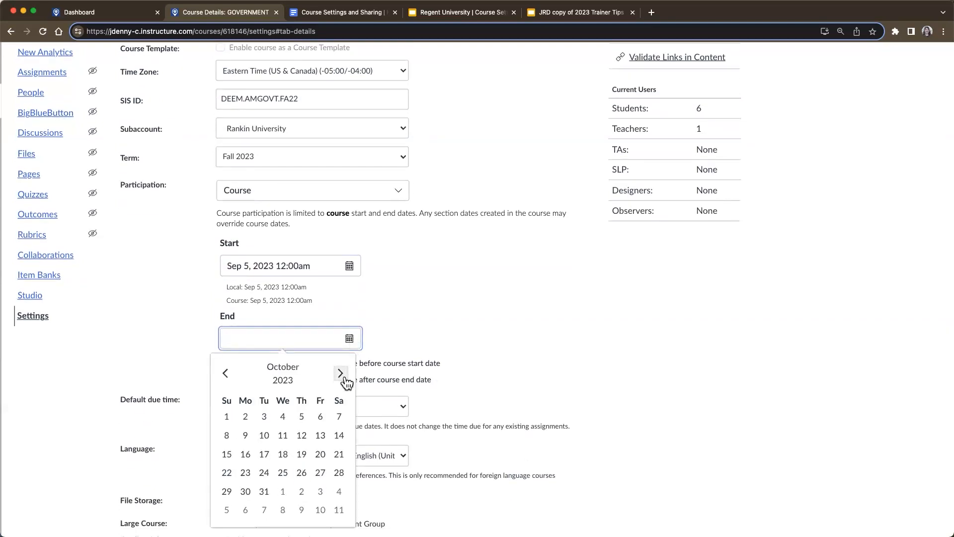
pyautogui.click(320, 437)
# Restrict students from viewing the course before its start date and after its end date.
pyautogui.keyDown('ctrl'); pyautogui.scroll(5, 198, 350); pyautogui.keyUp('ctrl')
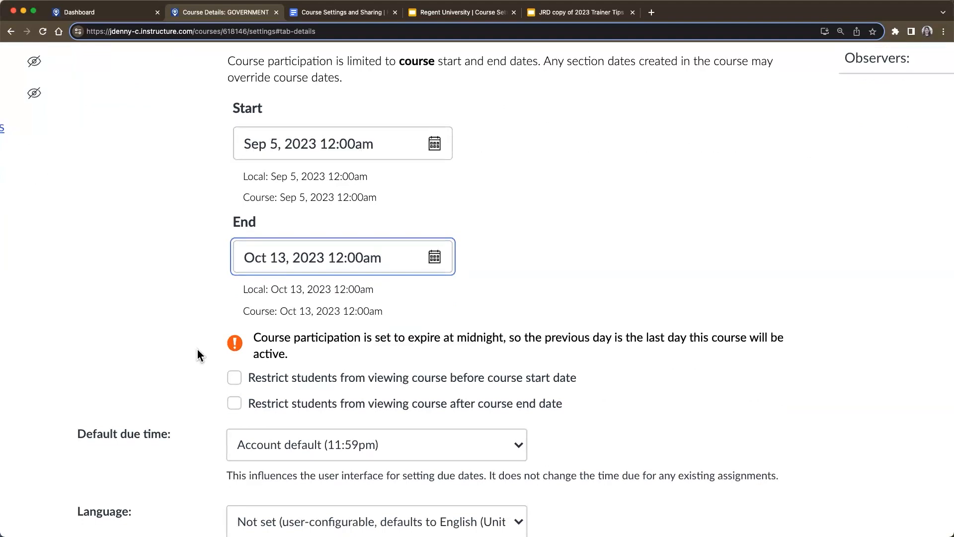
pyautogui.keyDown('ctrl'); pyautogui.scroll(-5, 198, 349); pyautogui.keyUp('ctrl')
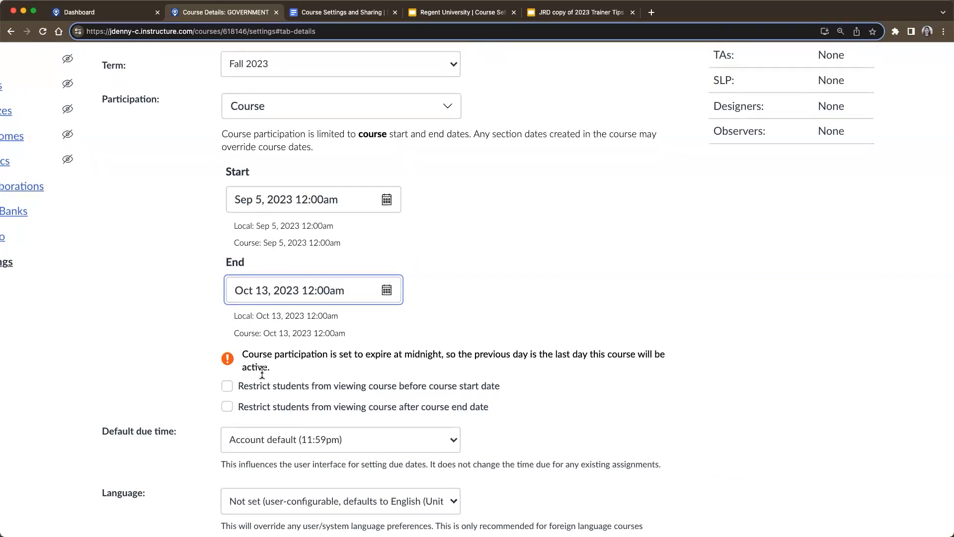
pyautogui.click(228, 386)
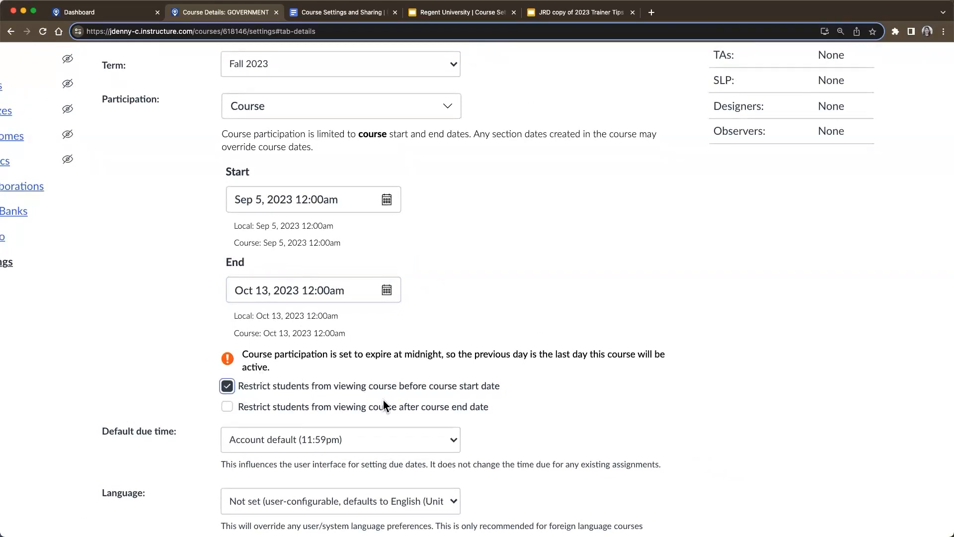
pyautogui.click(227, 406)
# Extend the course participation end date by one day to Oct 14, 2023 12:00am.
pyautogui.scroll(5, 321, 304)
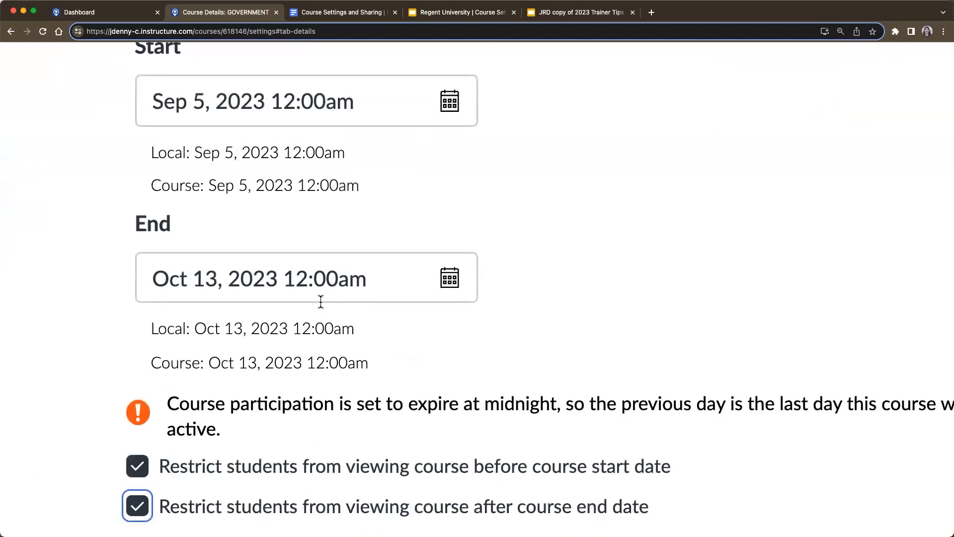
pyautogui.click(448, 282)
pyautogui.scroll(-5, 449, 284)
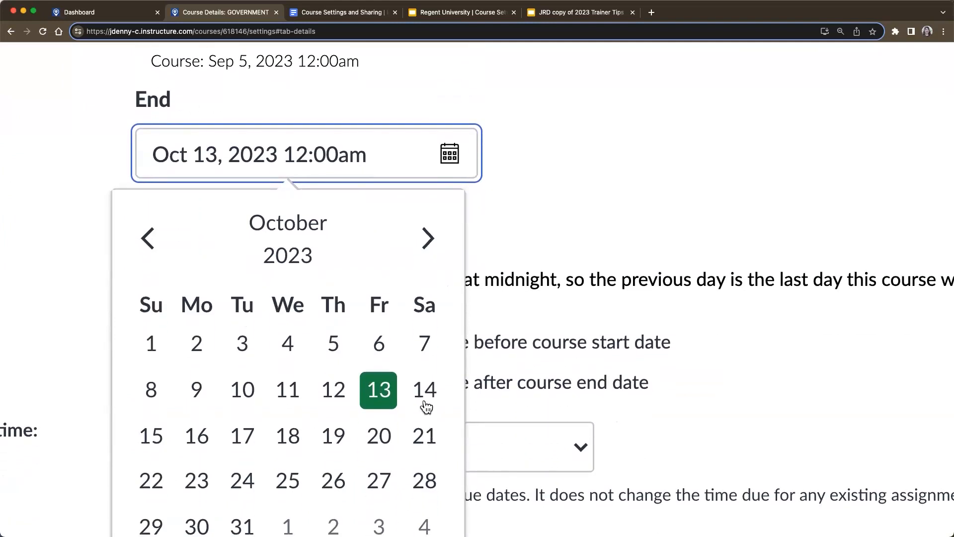
pyautogui.click(425, 390)
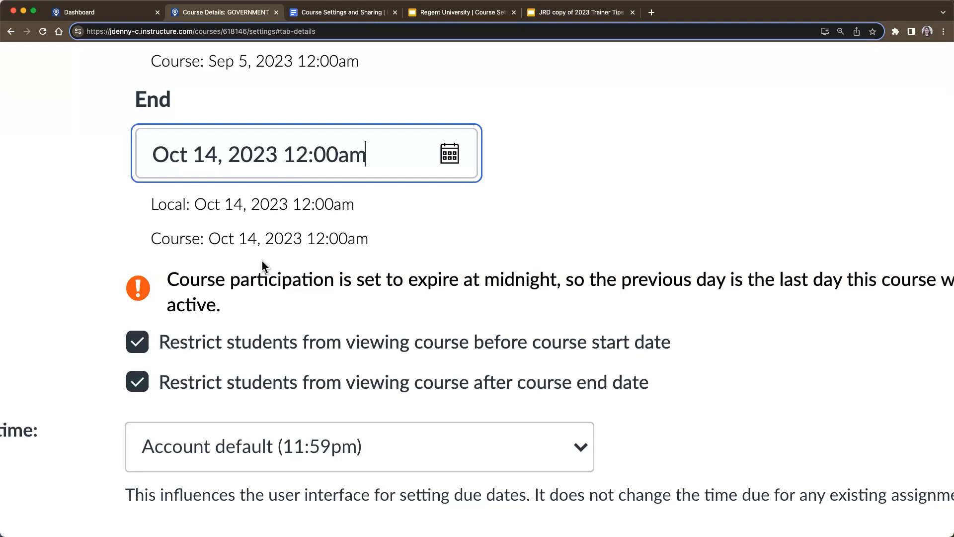
# Switch the course's participation to Term and back to Course.
pyautogui.press('super+minus')
pyautogui.press('super+minus')
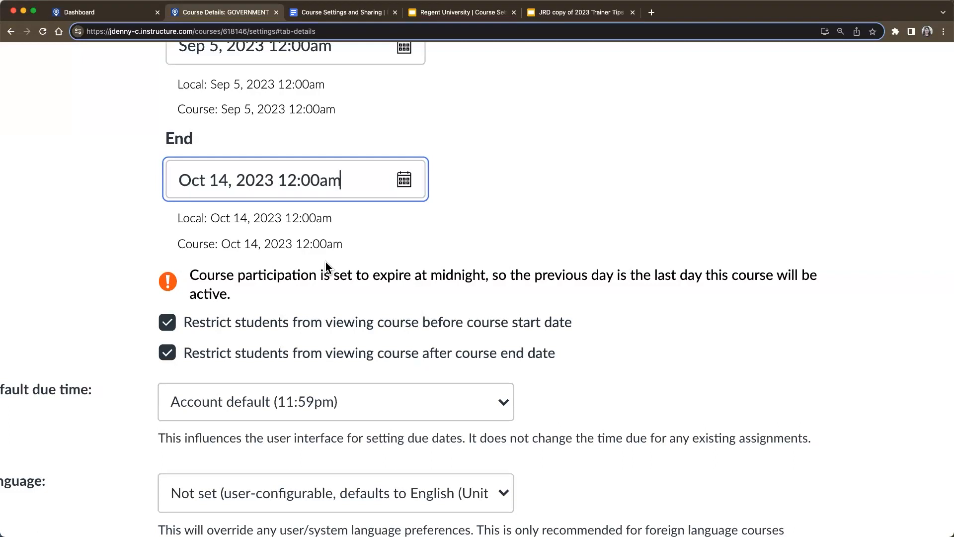
pyautogui.press('super+minus')
pyautogui.press('super+minus')
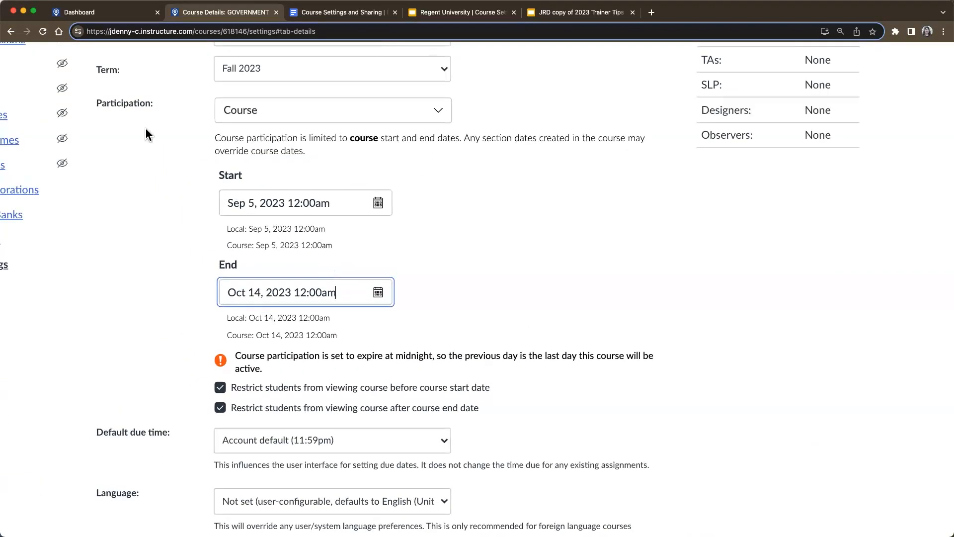
pyautogui.click(275, 112)
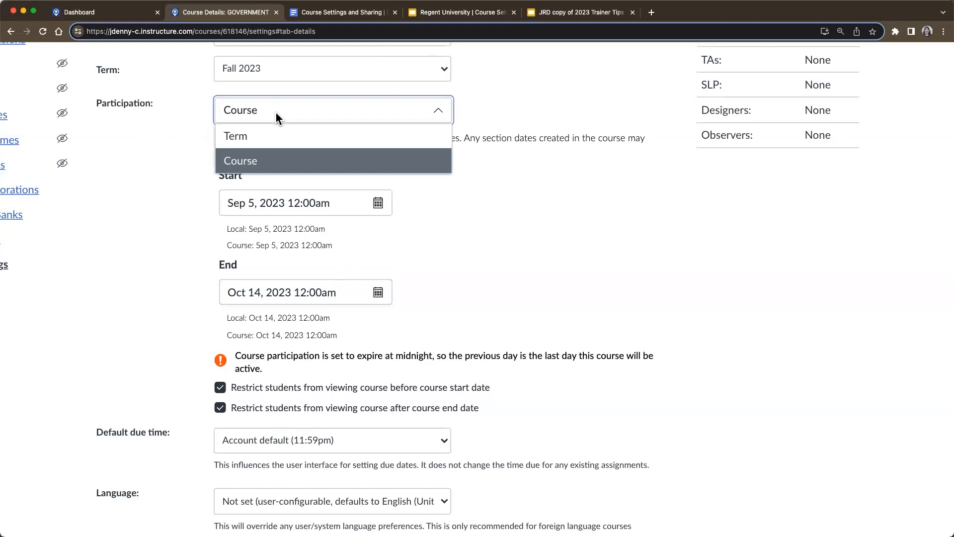
pyautogui.click(269, 142)
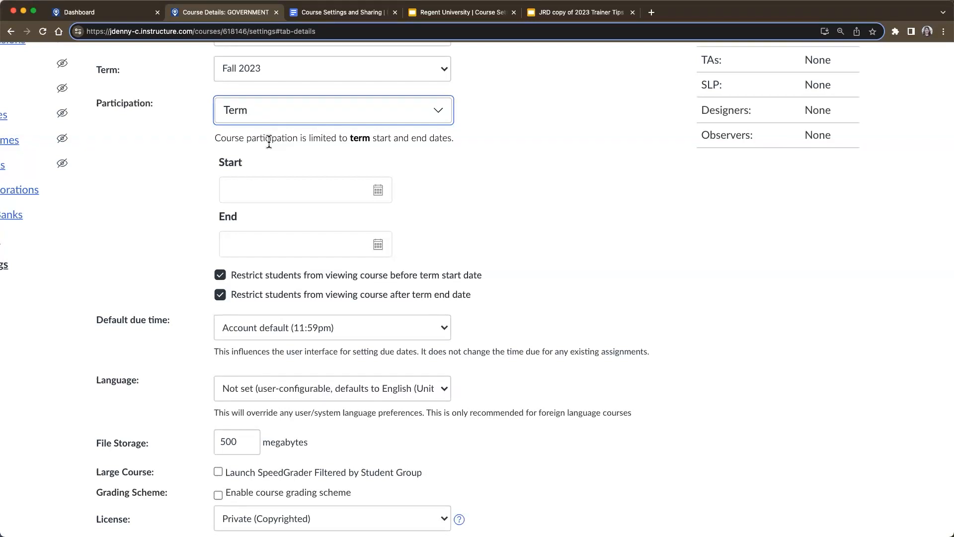
pyautogui.click(276, 106)
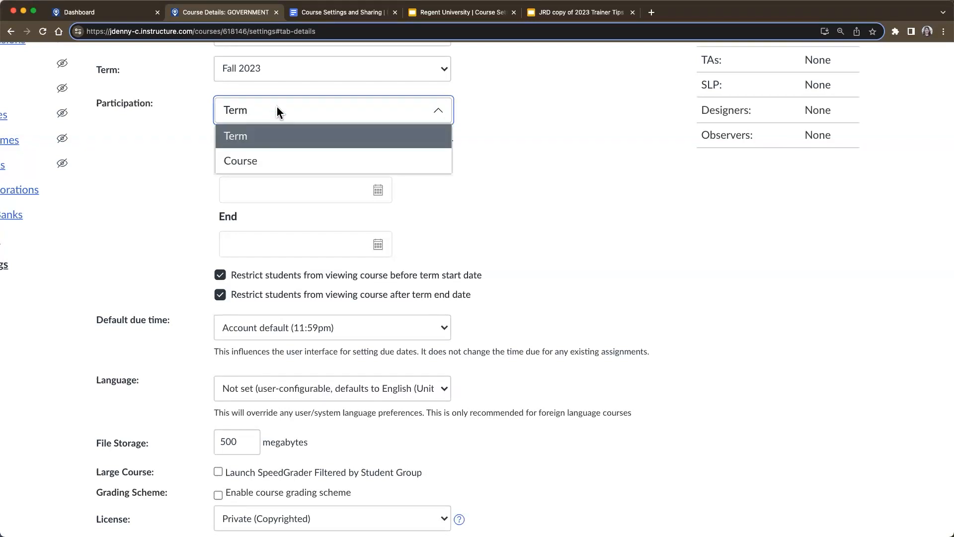
pyautogui.click(289, 160)
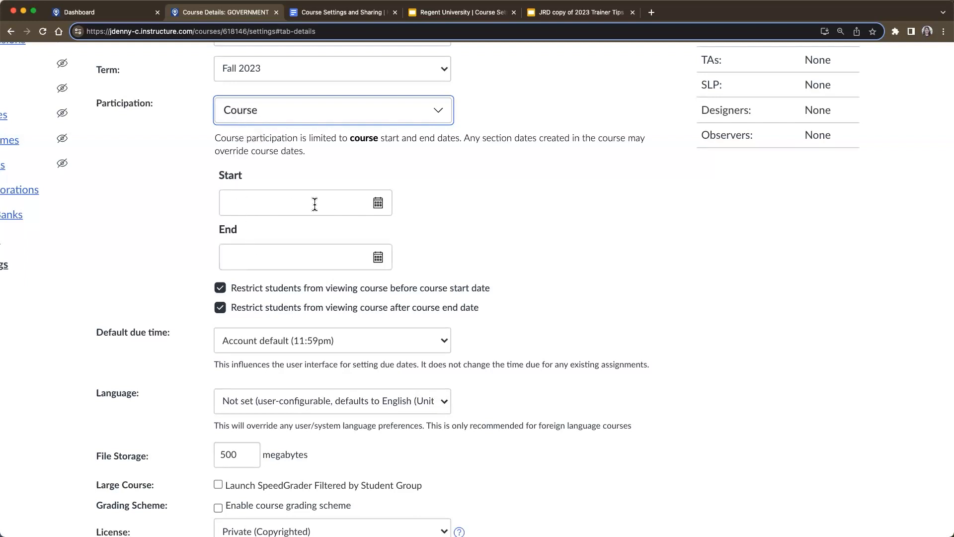
# Enter Oct 14, 2023 12:00am as the course participation end date, leaving the start date blank.
pyautogui.click(377, 257)
pyautogui.click(367, 304)
pyautogui.click(367, 304)
pyautogui.click(367, 304)
pyautogui.click(364, 301)
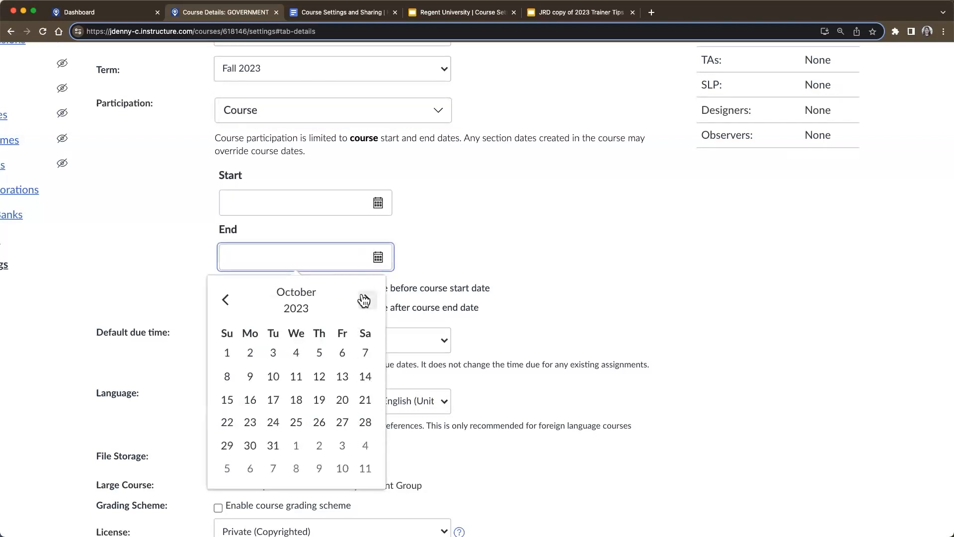
pyautogui.click(365, 377)
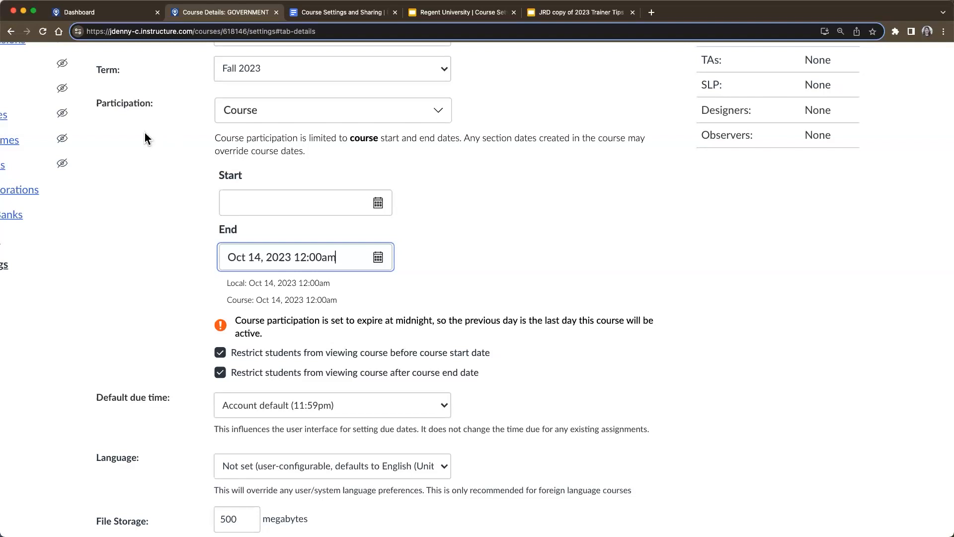
# Examine the course's time zone alongside the local and course times shown for the participation end date.
pyautogui.scroll(5, 145, 137)
pyautogui.scroll(3, 146, 144)
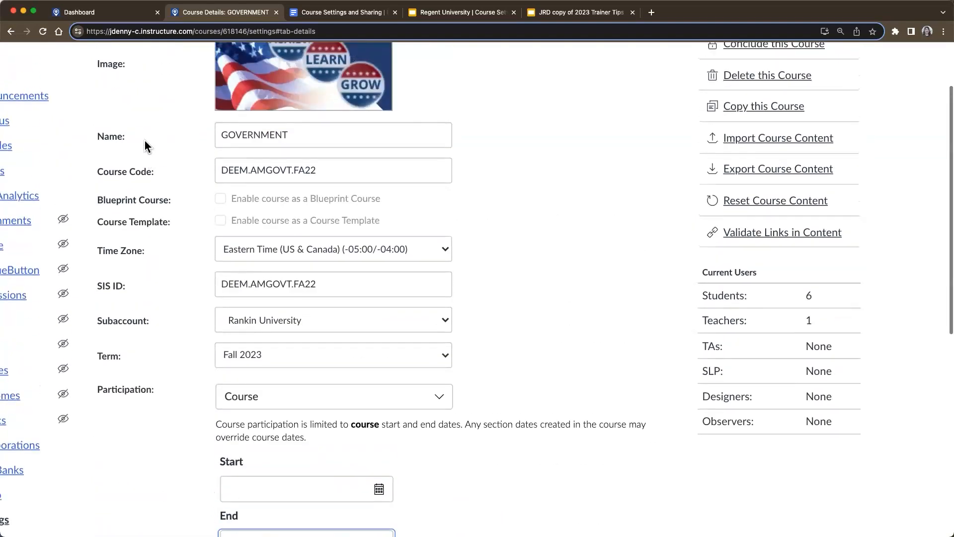
pyautogui.scroll(-2, 145, 144)
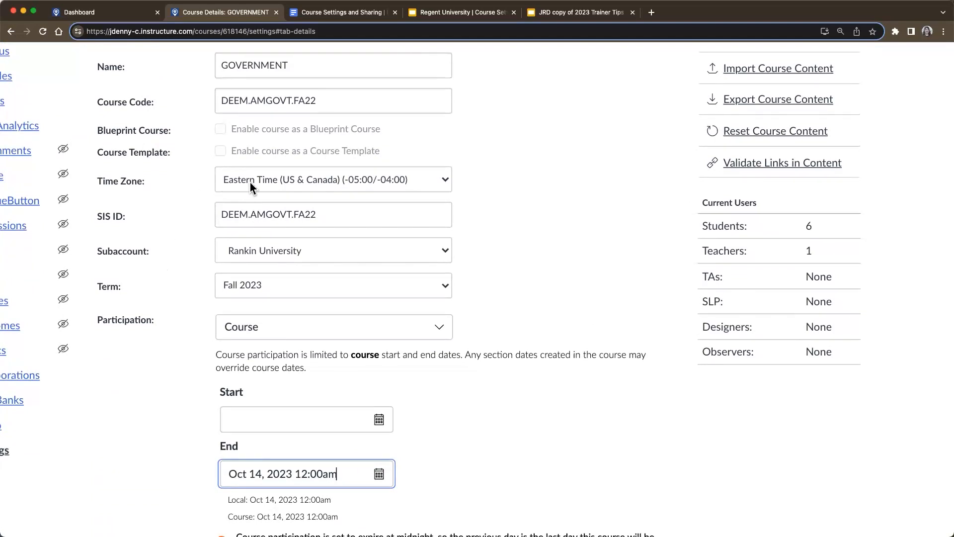
pyautogui.scroll(-5, 287, 305)
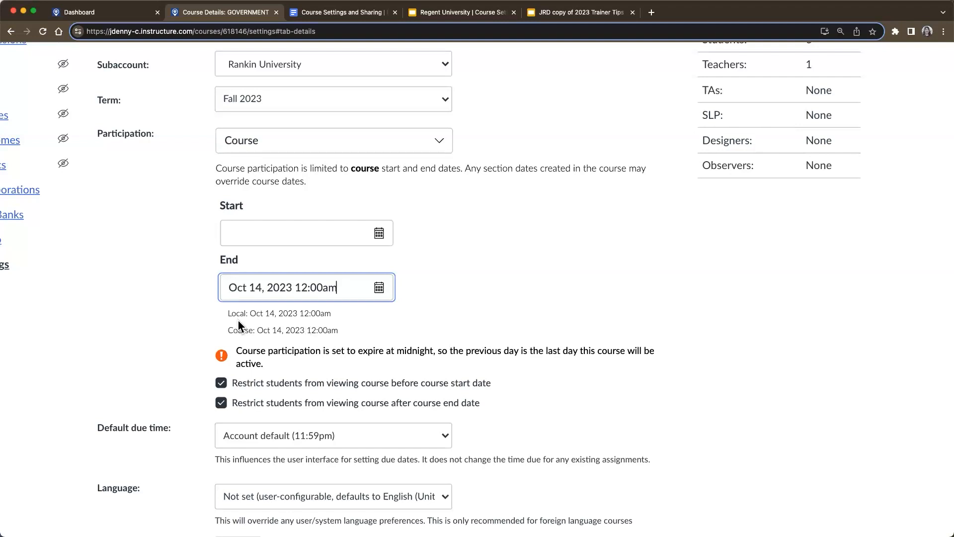
pyautogui.scroll(-3, 195, 310)
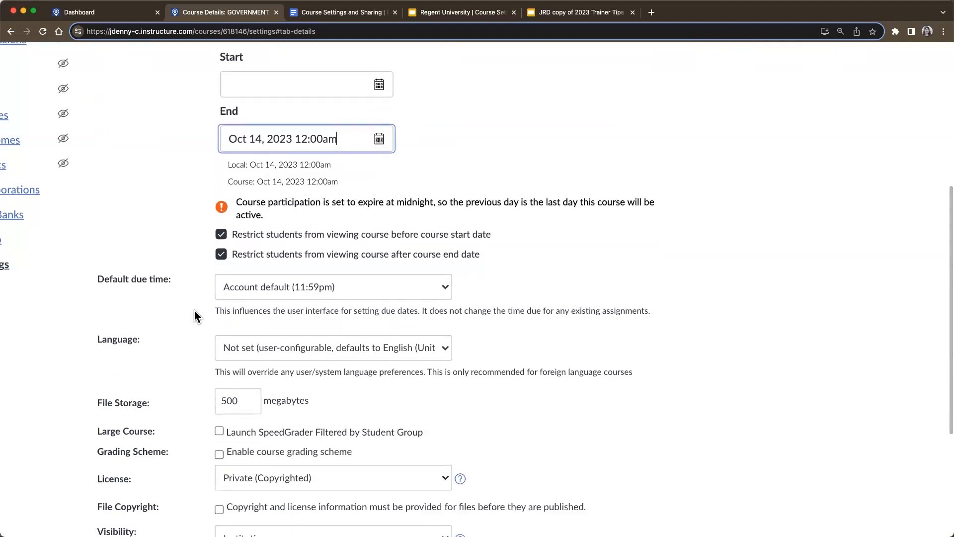
# Set the course's participation to Term and assign the course to the Default Term.
pyautogui.scroll(-3, 195, 311)
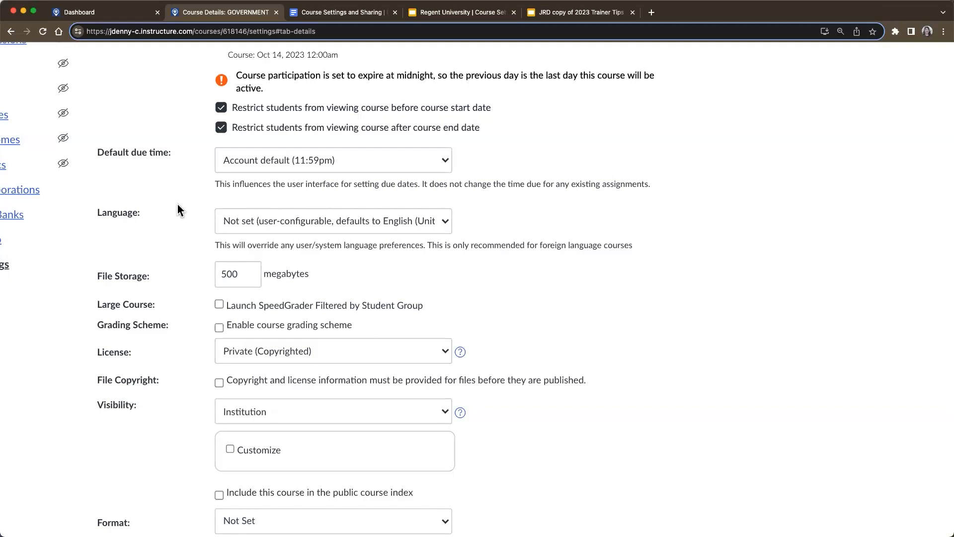
pyautogui.press('super+minus')
pyautogui.press('super+minus')
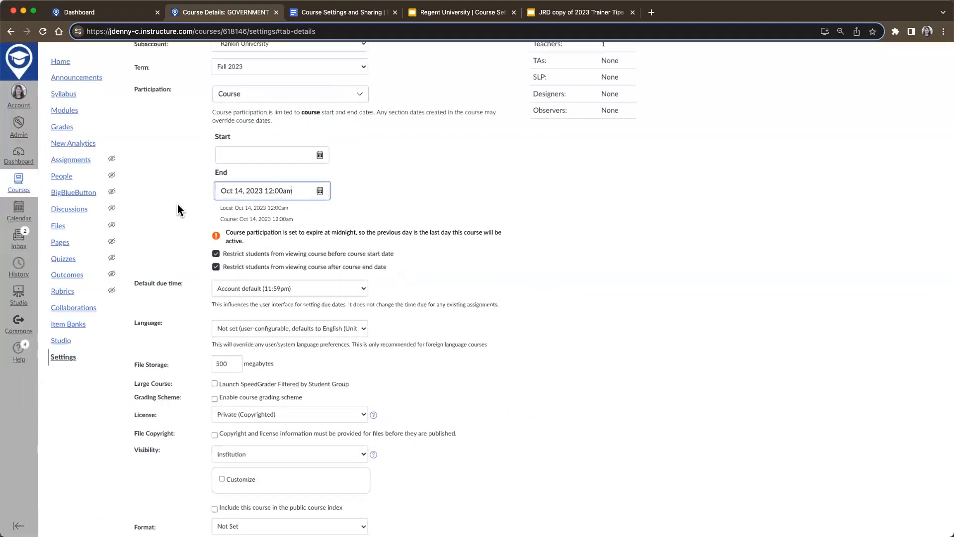
pyautogui.click(243, 95)
pyautogui.click(240, 106)
pyautogui.click(245, 67)
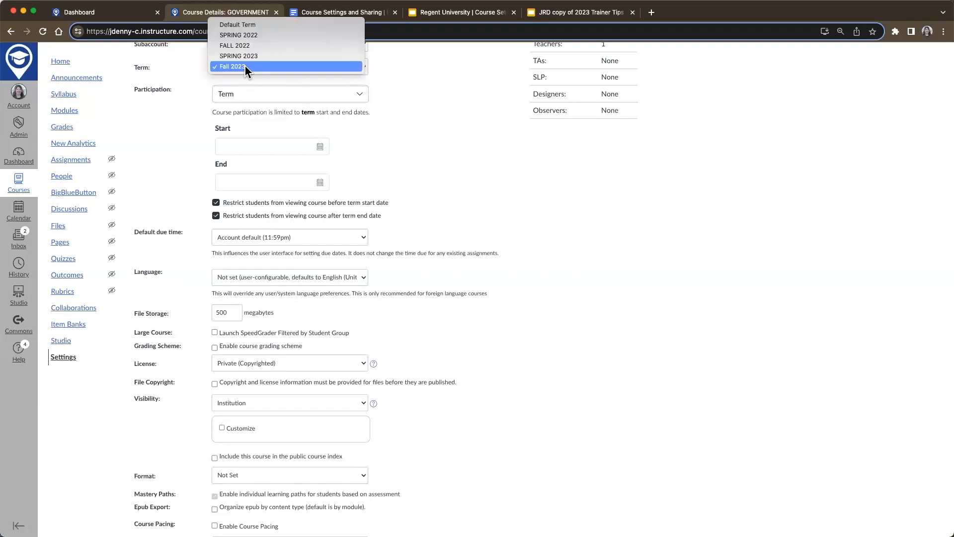
pyautogui.click(245, 24)
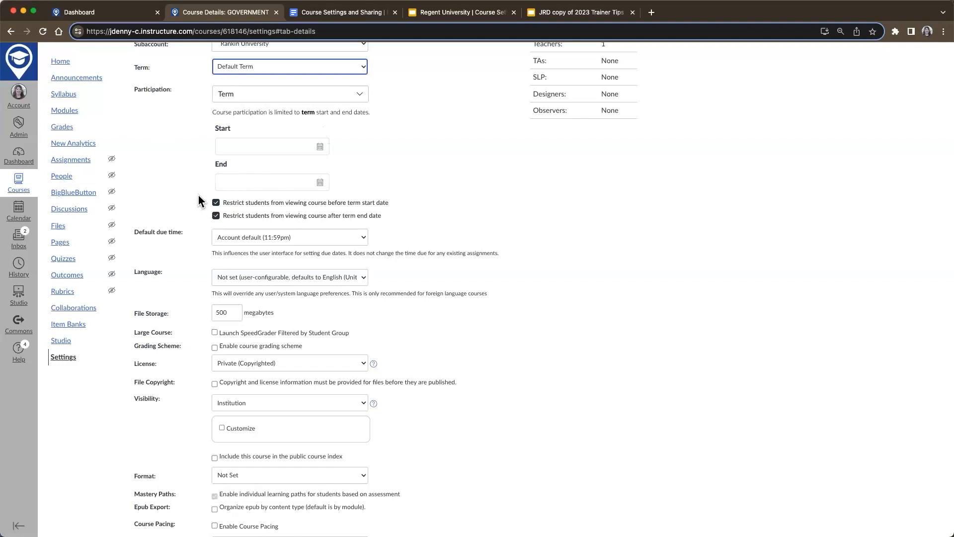
# Remove the restrictions on students viewing the course before the term start date and after the term end date.
pyautogui.click(215, 202)
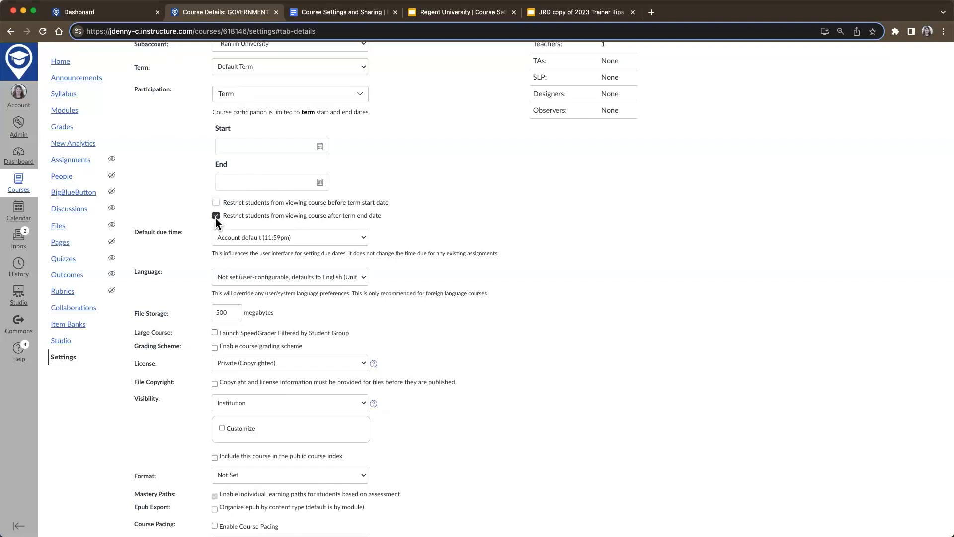
pyautogui.scroll(-3, 178, 198)
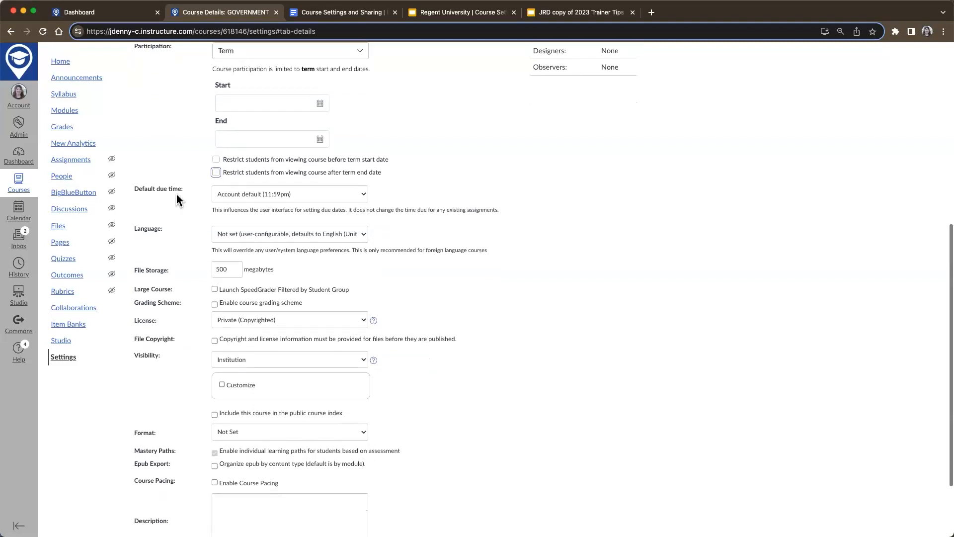
# Set the course's default due time to 5:00pm.
pyautogui.scroll(5, 177, 194)
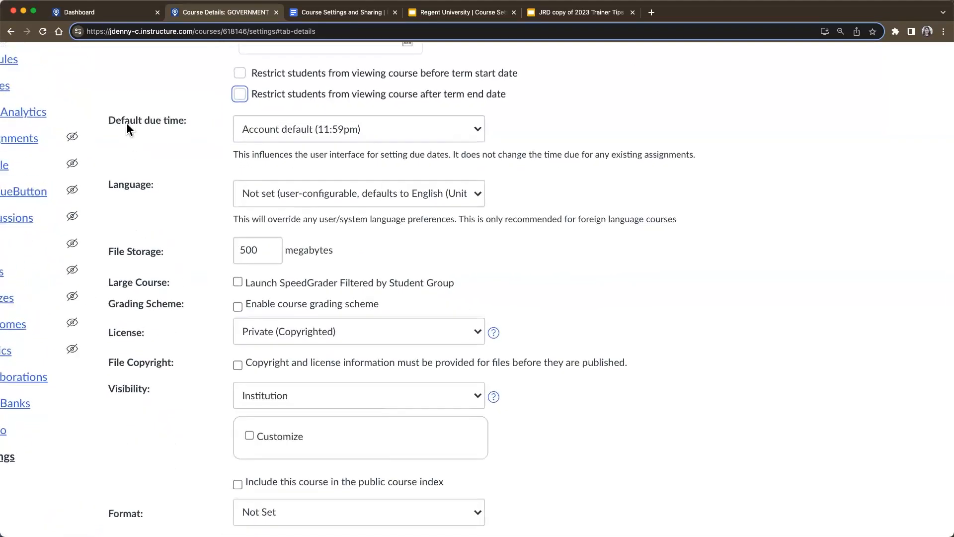
pyautogui.click(129, 135)
pyautogui.hscroll(-3, 129, 134)
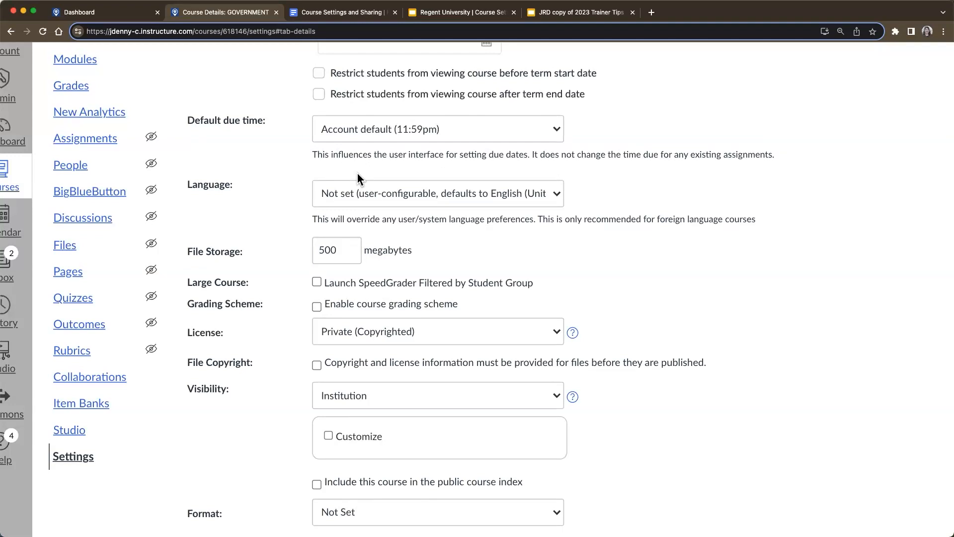
pyautogui.click(556, 130)
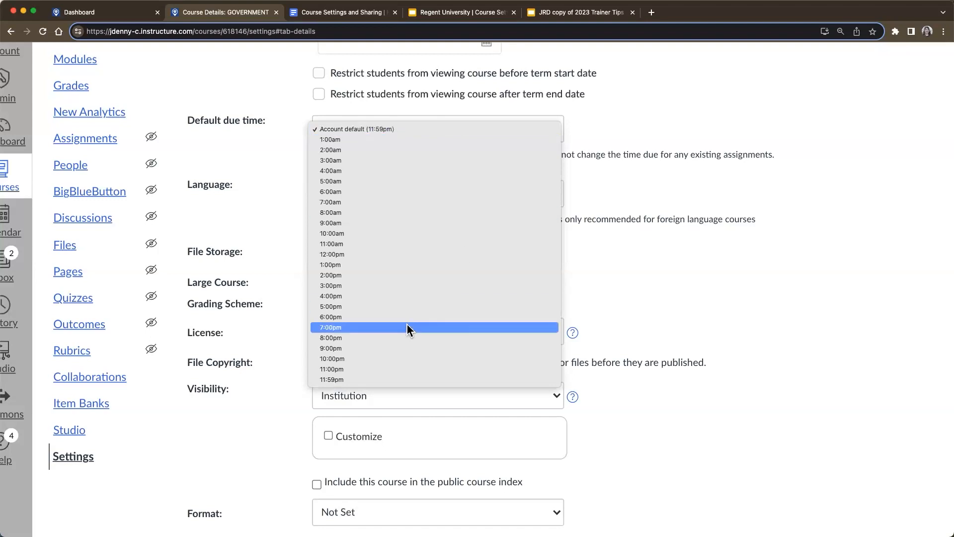
pyautogui.click(403, 307)
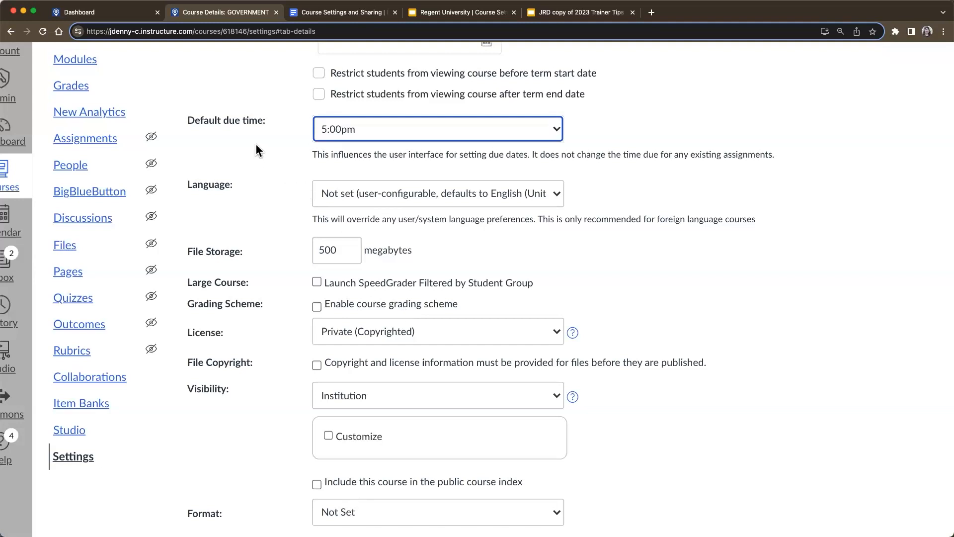
# Review the available default due times and set the course's default to 11:59pm.
pyautogui.click(413, 129)
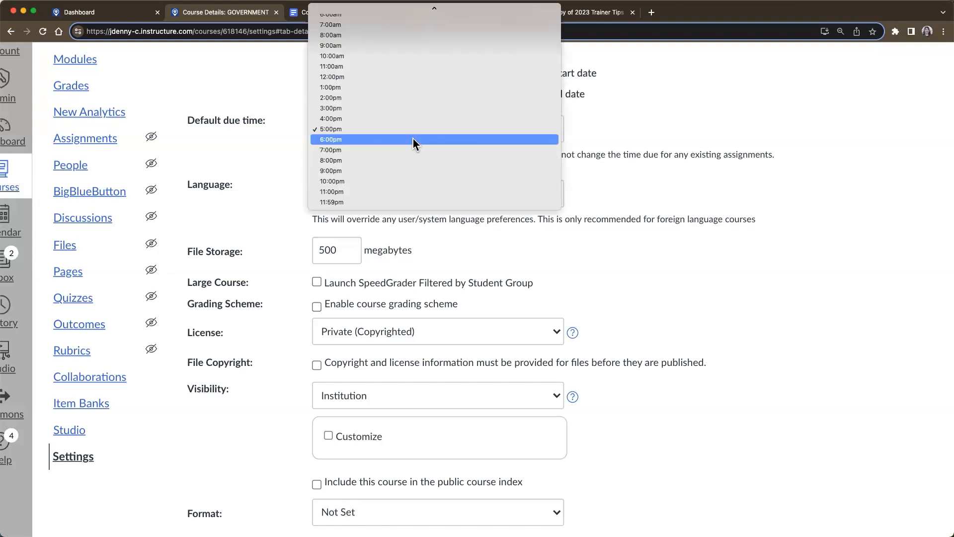
pyautogui.scroll(3, 413, 138)
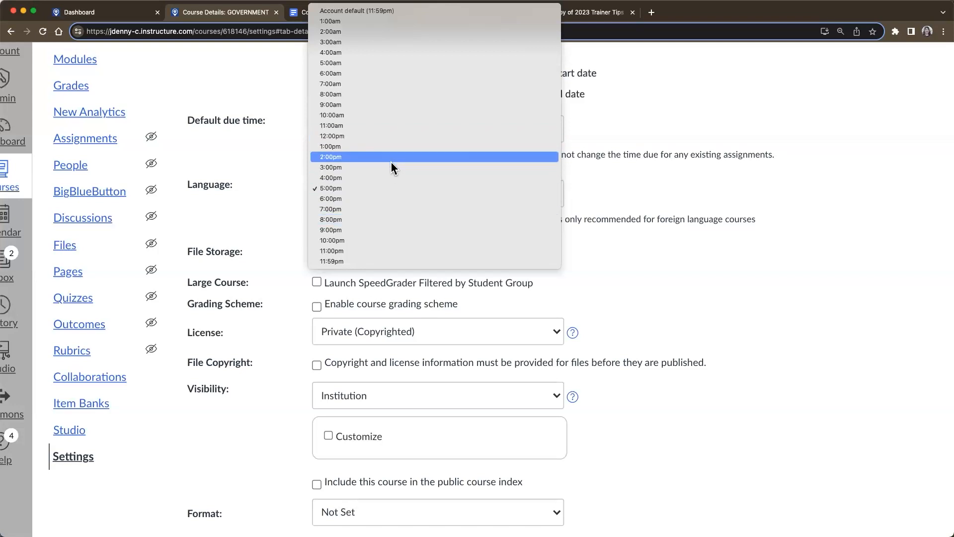
pyautogui.click(389, 189)
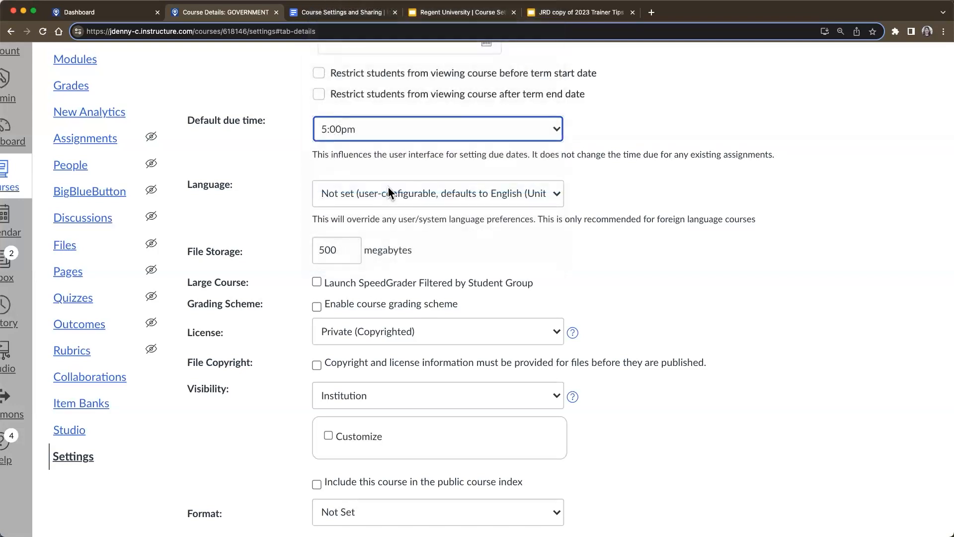
pyautogui.click(387, 130)
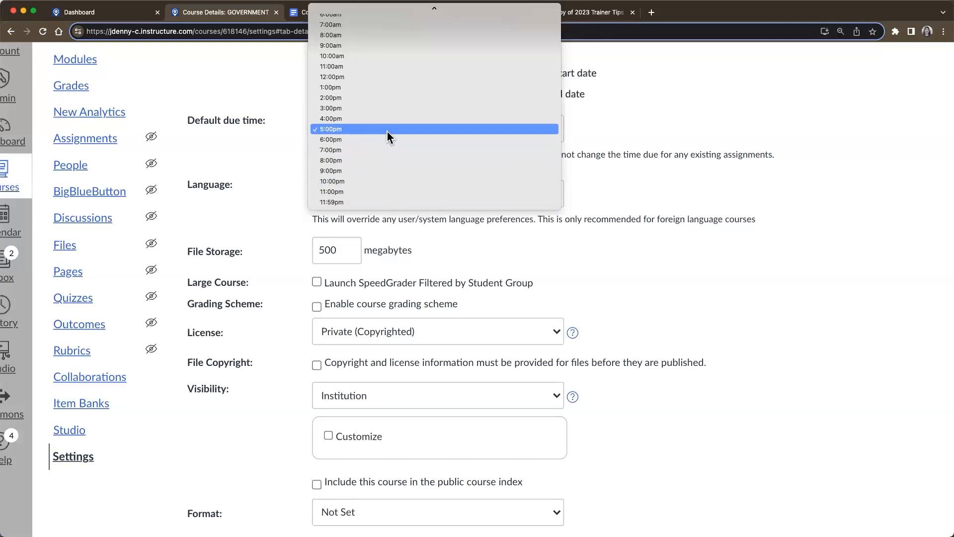
pyautogui.click(383, 205)
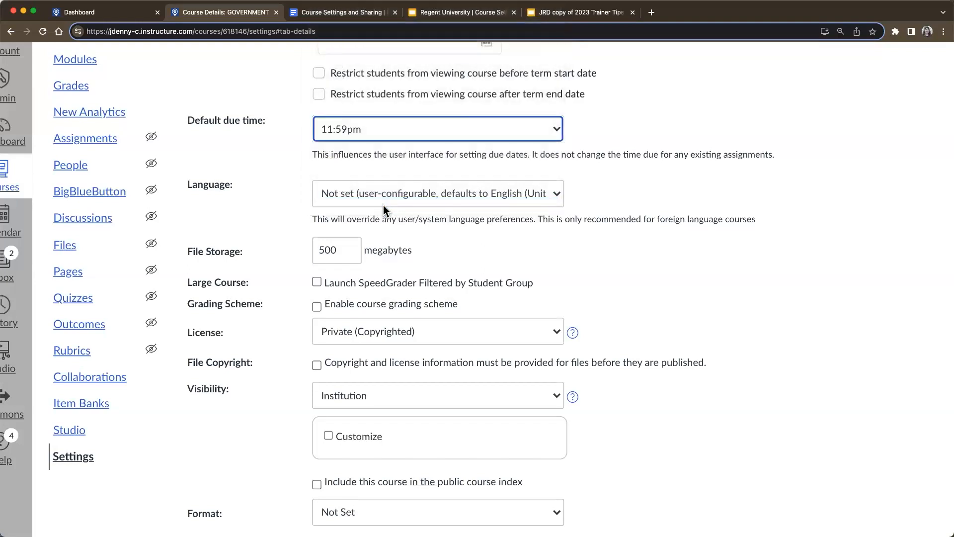
# Examine the languages available for the course, leaving the language not set.
pyautogui.scroll(-2, 280, 213)
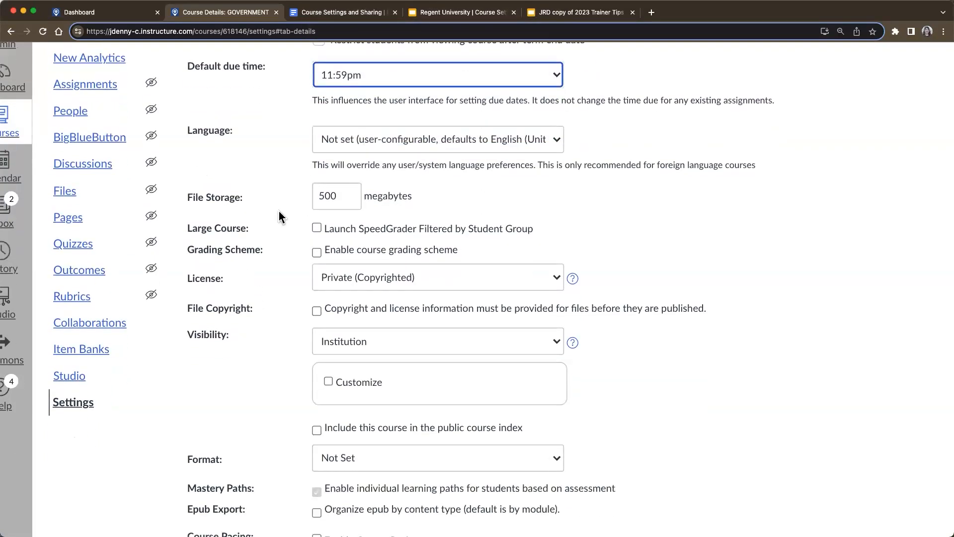
pyautogui.click(407, 144)
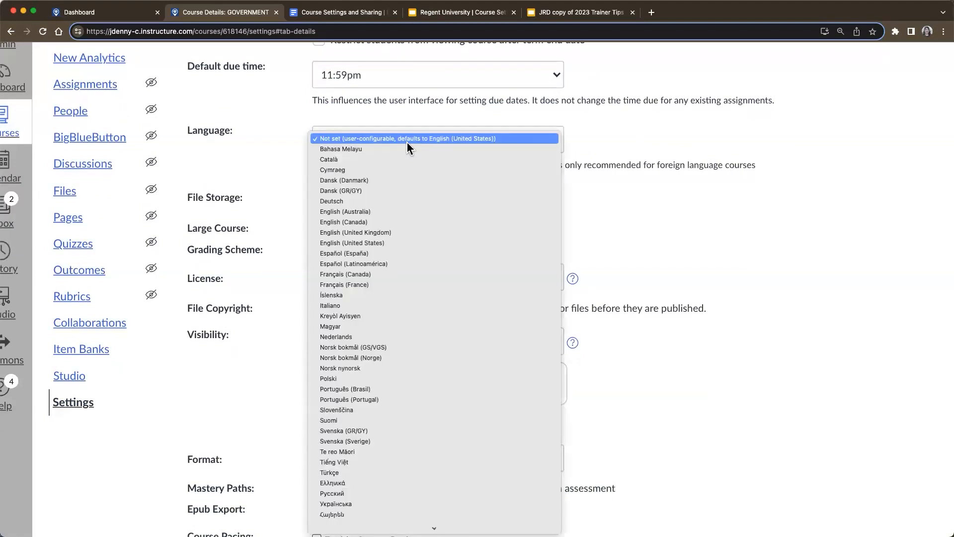
pyautogui.click(596, 151)
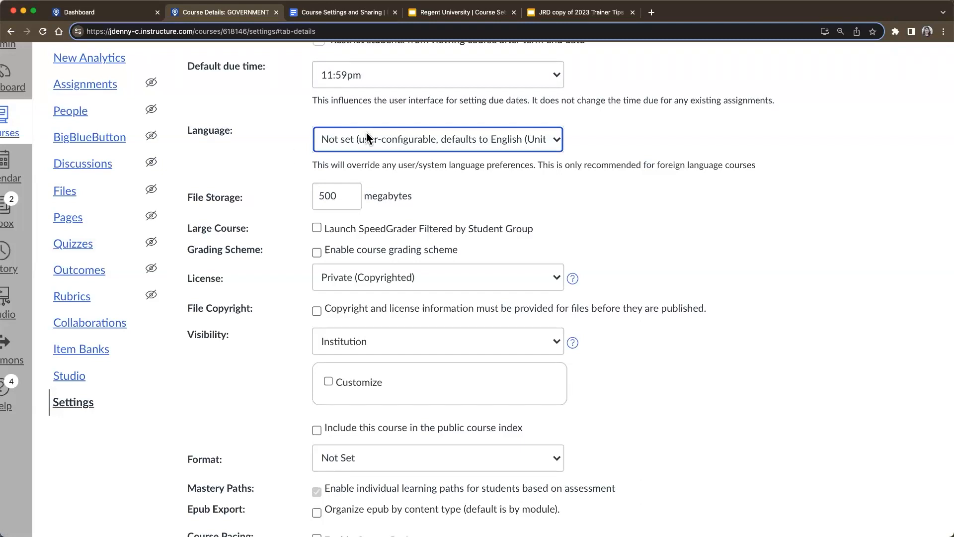
pyautogui.click(367, 145)
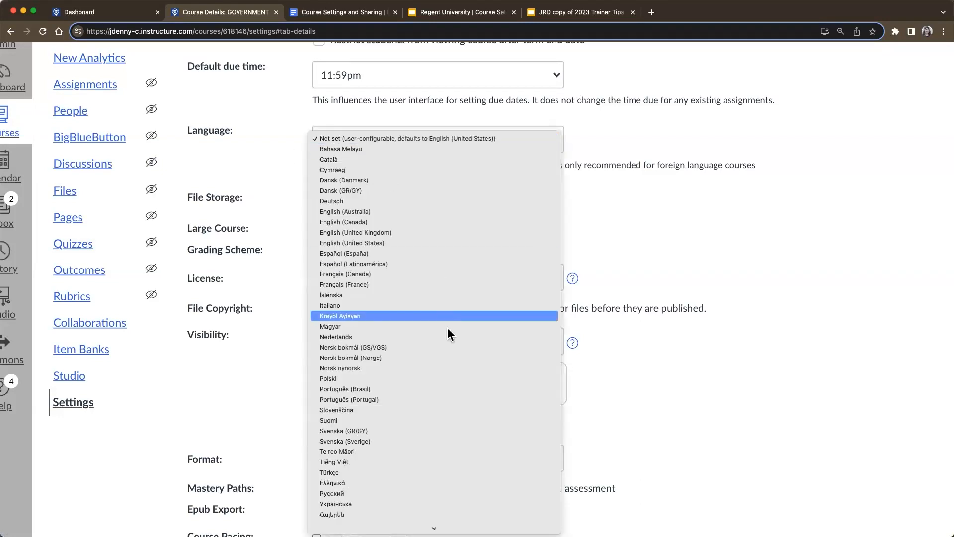
pyautogui.scroll(-3, 448, 327)
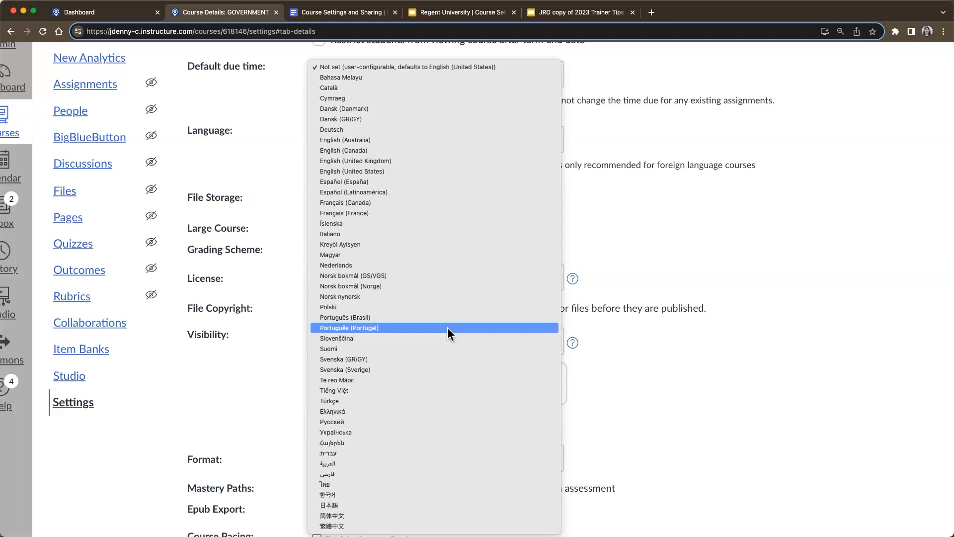
pyautogui.click(231, 150)
# Look at the personal account options where a user's own settings are reached, and return to the course details.
pyautogui.scroll(-5, 231, 150)
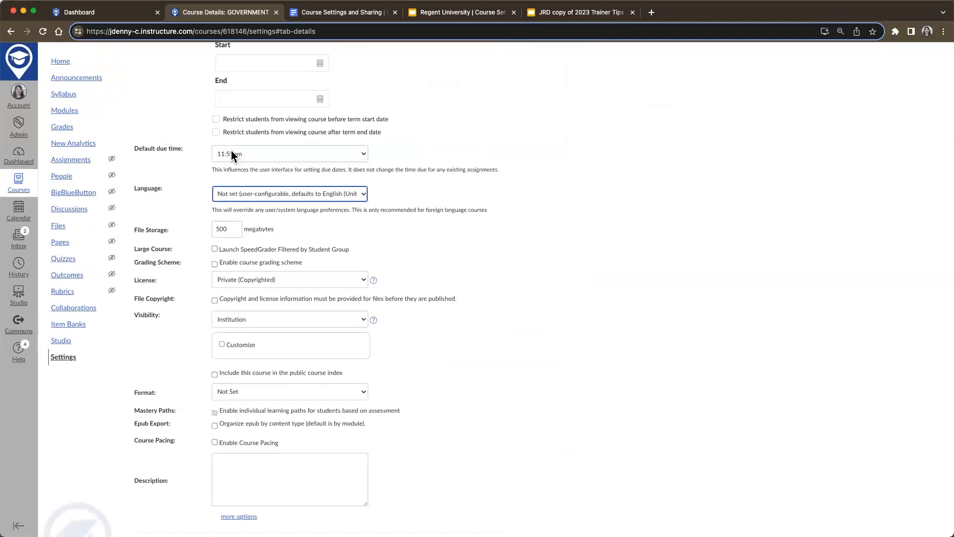
pyautogui.click(19, 106)
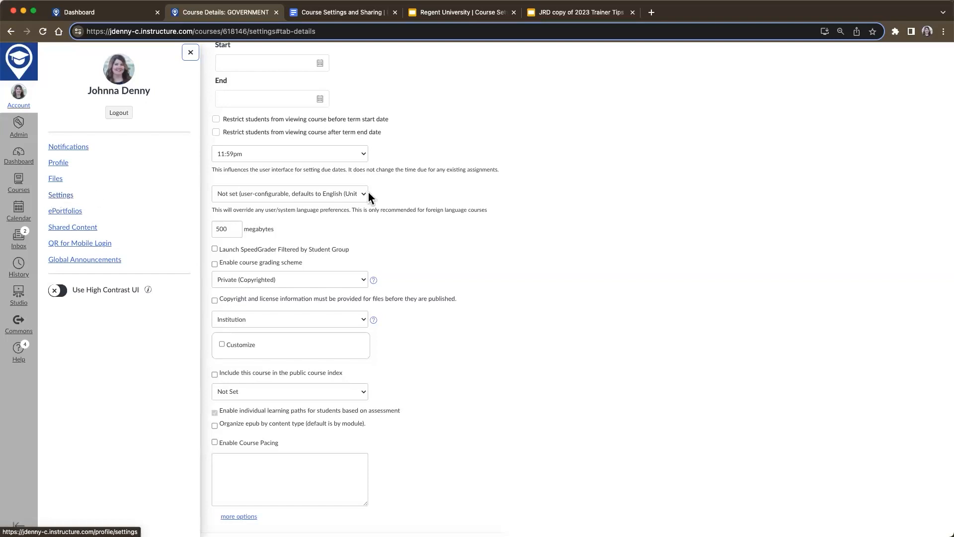
pyautogui.click(452, 246)
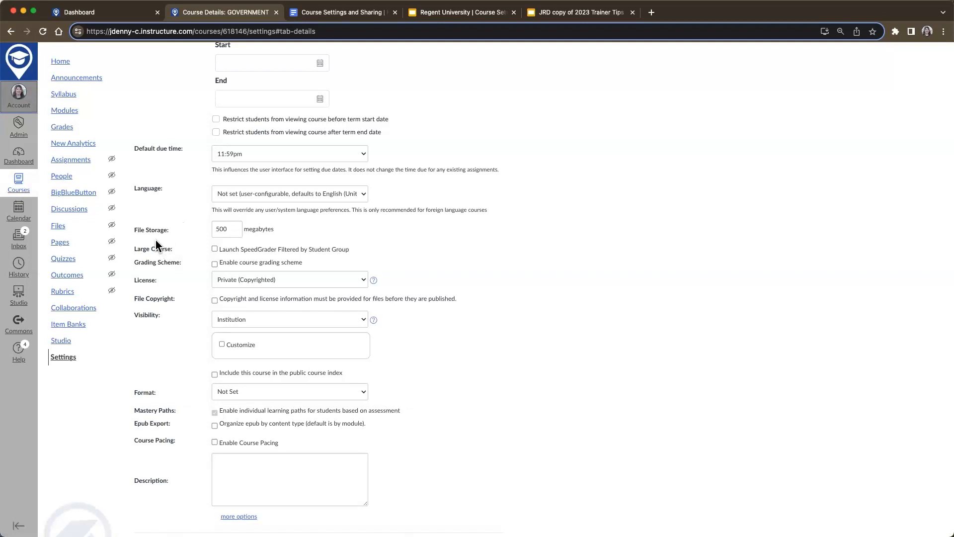
# Enable the course grading scheme and display the default scheme's grade ranges.
pyautogui.press('super+equal')
pyautogui.press('super+equal')
pyautogui.press('super+equal')
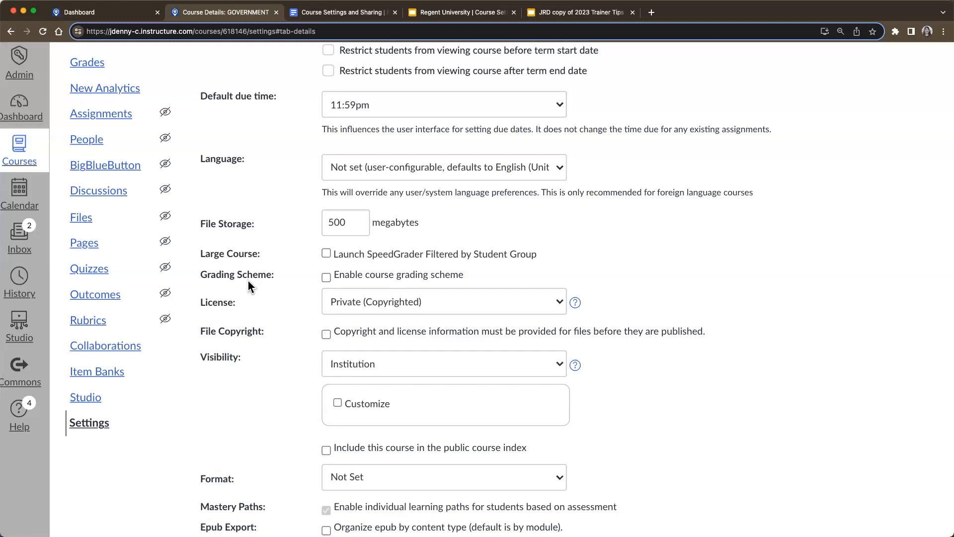
pyautogui.click(327, 277)
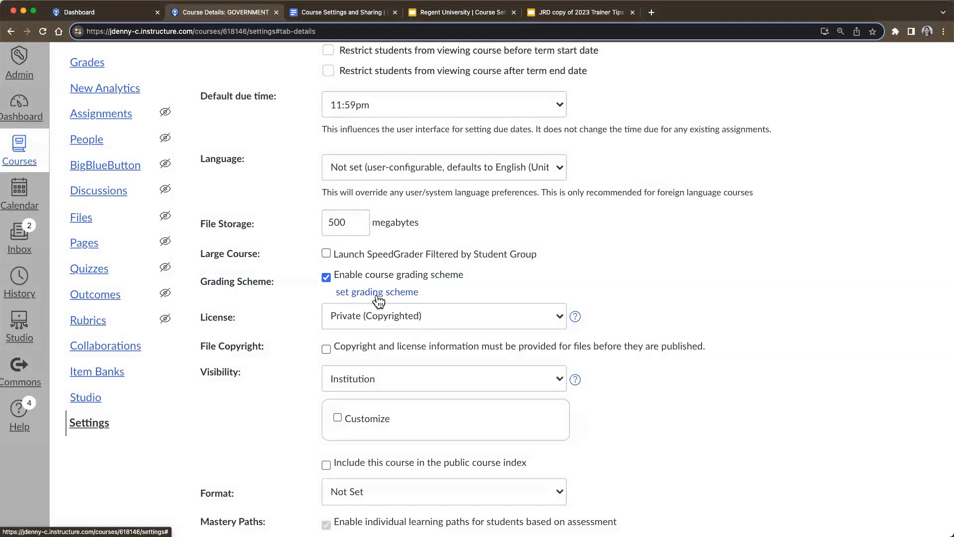
pyautogui.click(365, 297)
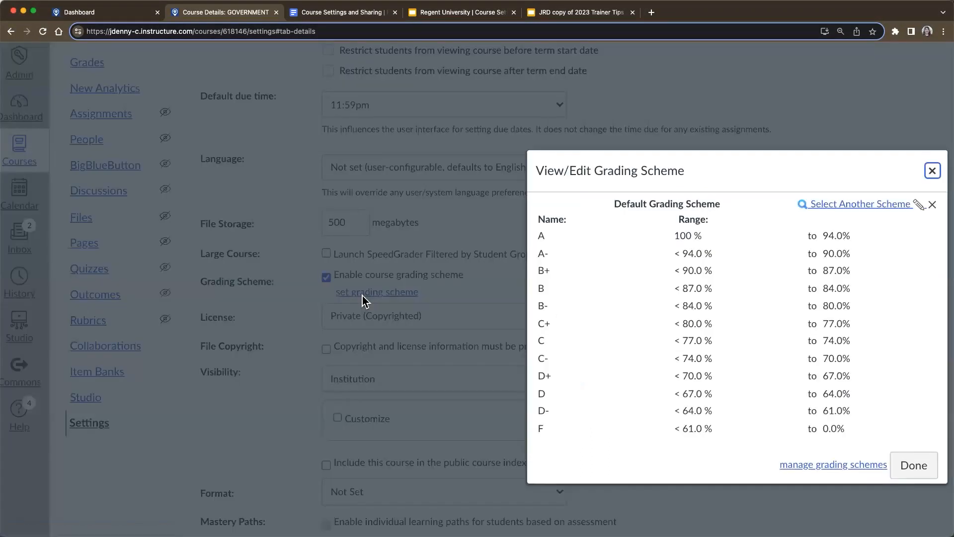
pyautogui.hscroll(5, 540, 250)
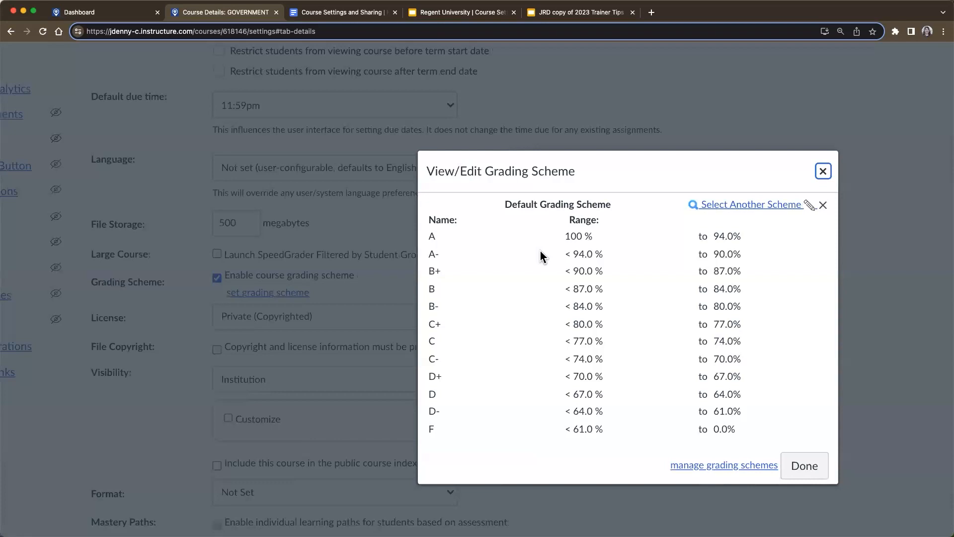
# Replace the default grading scheme with the course's New Grading Scheme after reviewing its grade ranges.
pyautogui.click(720, 209)
pyautogui.click(720, 205)
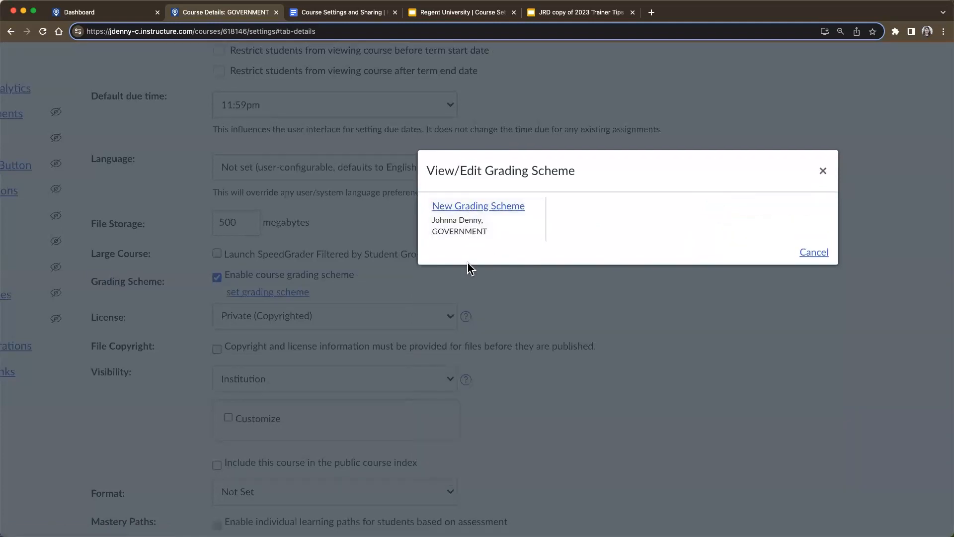
pyautogui.click(460, 206)
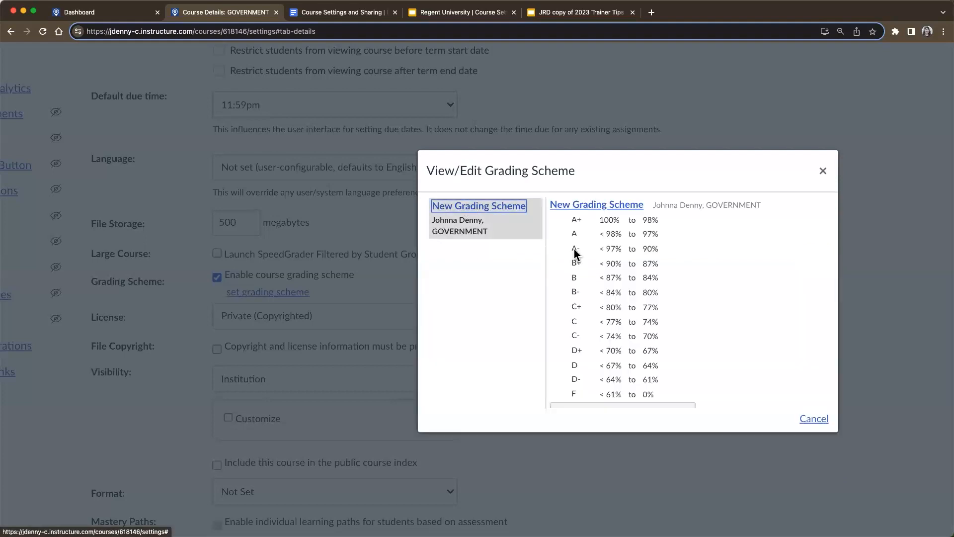
pyautogui.scroll(-2, 640, 318)
pyautogui.scroll(2, 638, 315)
pyautogui.scroll(-2, 638, 316)
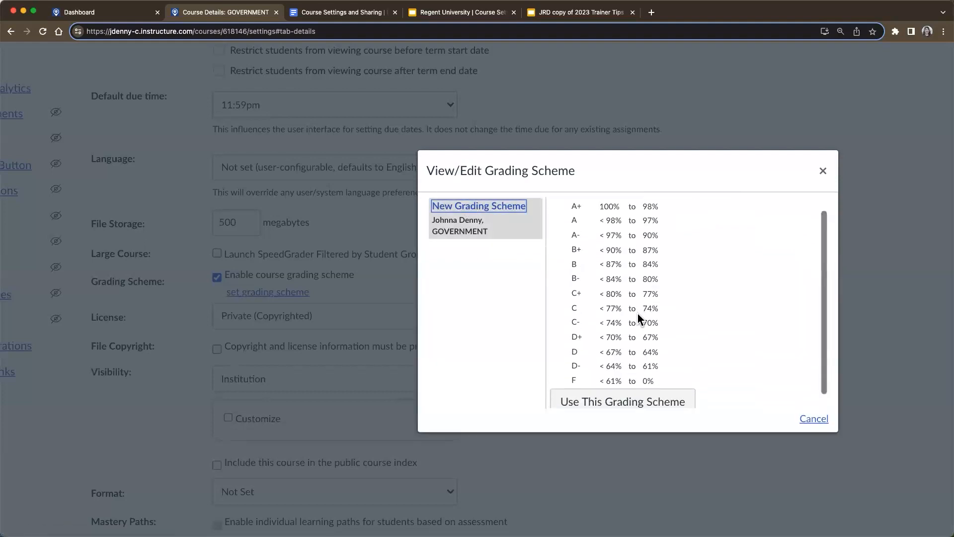
pyautogui.click(630, 391)
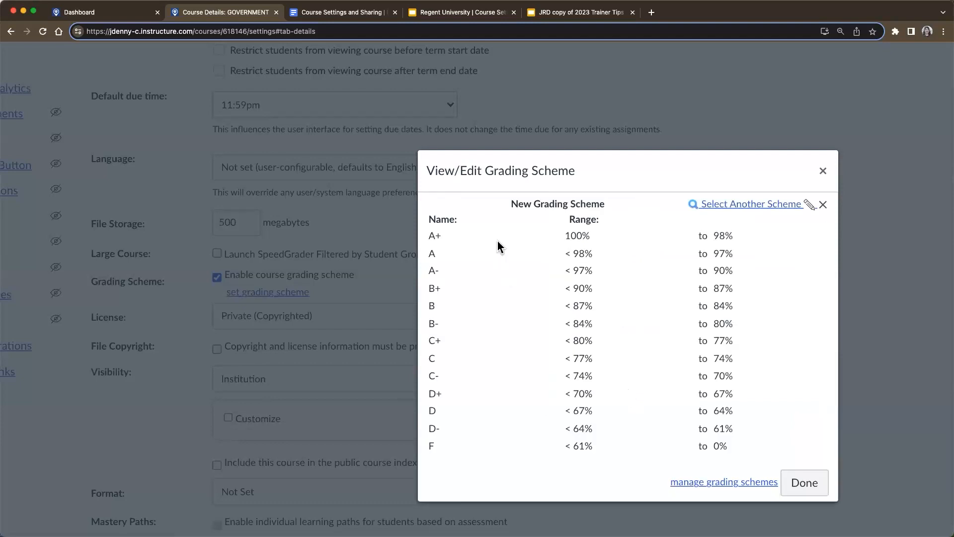
# Add a new grading scheme titled Complete/Incomplete from the course's grading scheme management page.
pyautogui.click(724, 488)
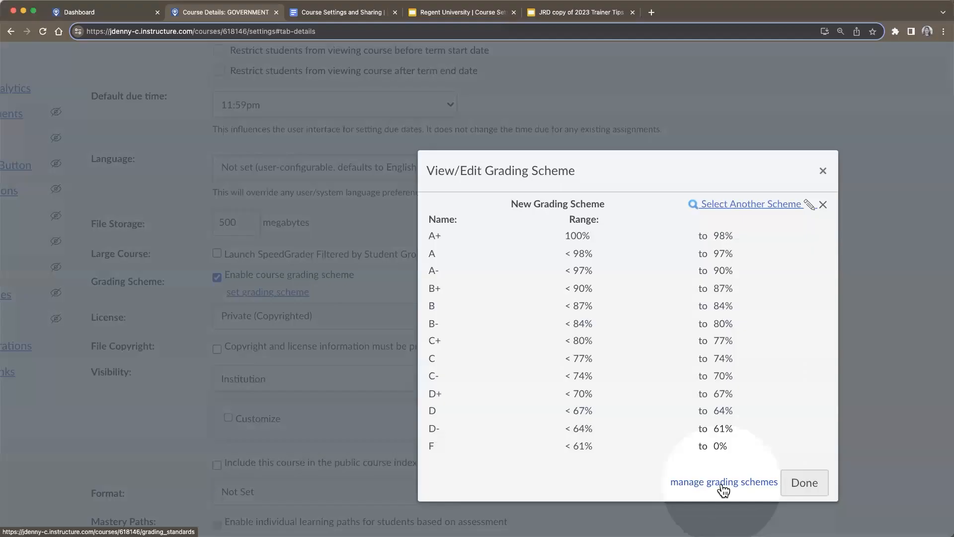
pyautogui.click(723, 488)
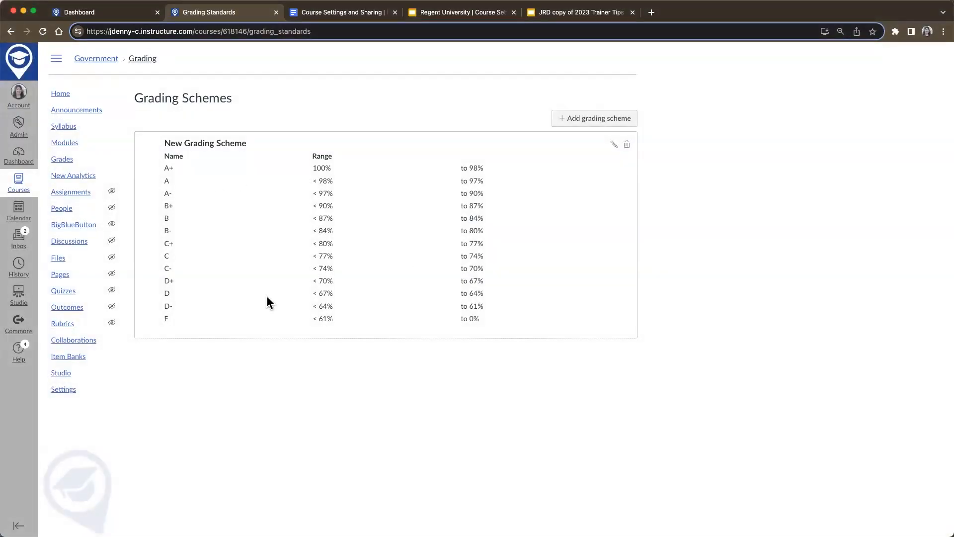
pyautogui.click(579, 124)
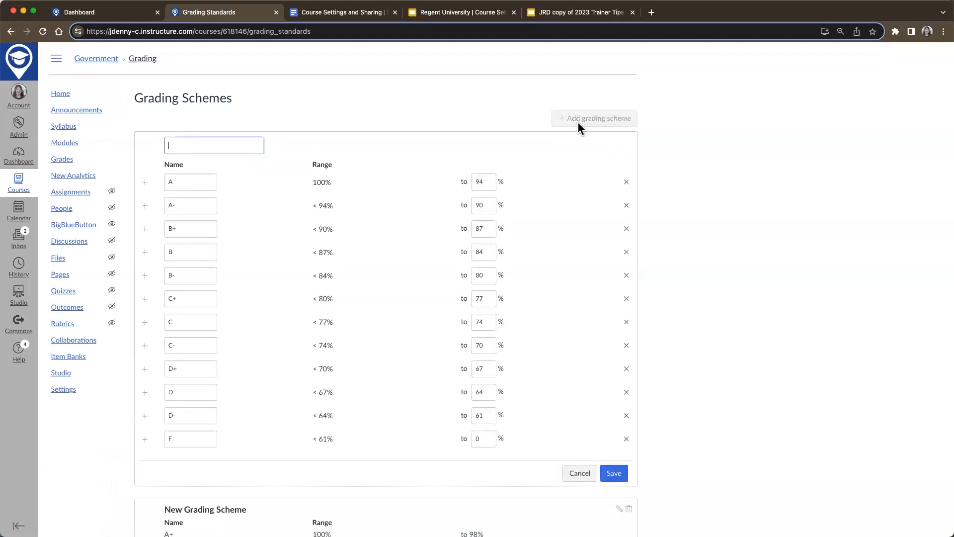
pyautogui.scroll(-4, 442, 260)
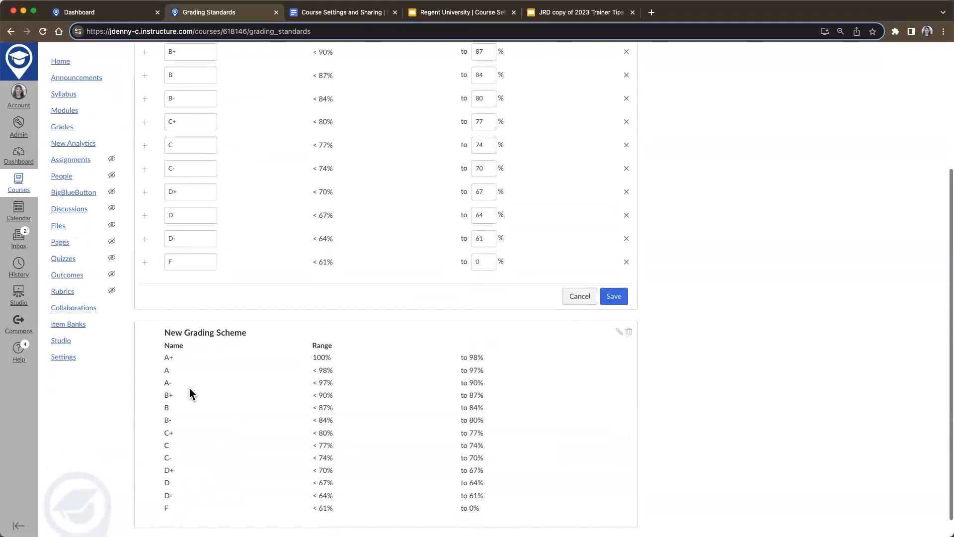
pyautogui.scroll(3, 207, 339)
pyautogui.click(178, 103)
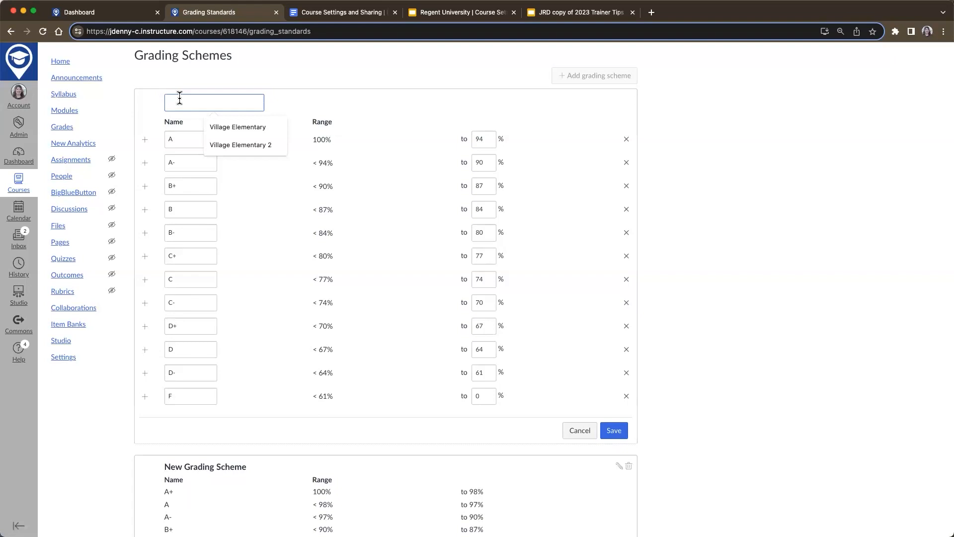
pyautogui.write('Complete')
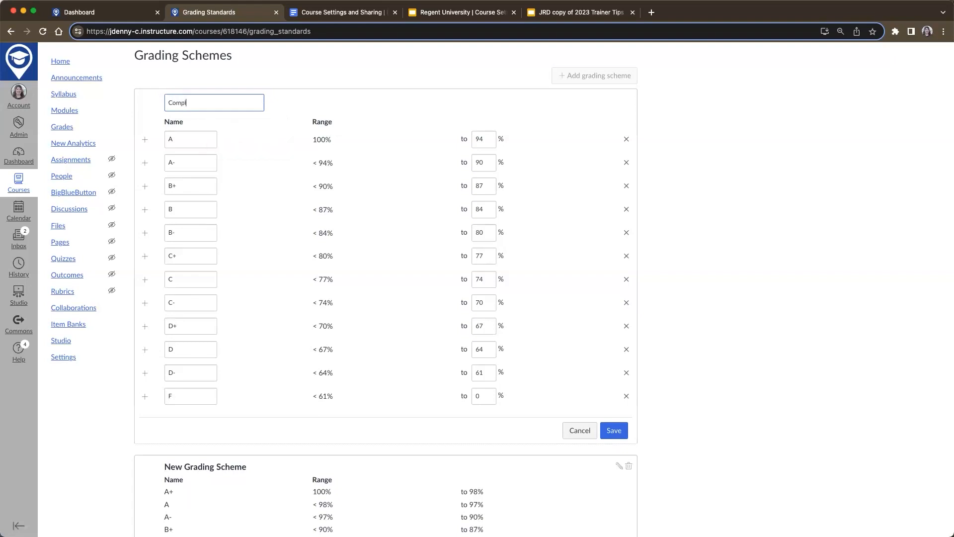
pyautogui.write('/Incomplete')
# Define the scheme's first grade as Complete down to 80% and its second grade as Incomplete down to 0%.
pyautogui.doubleClick(485, 139)
pyautogui.write('80')
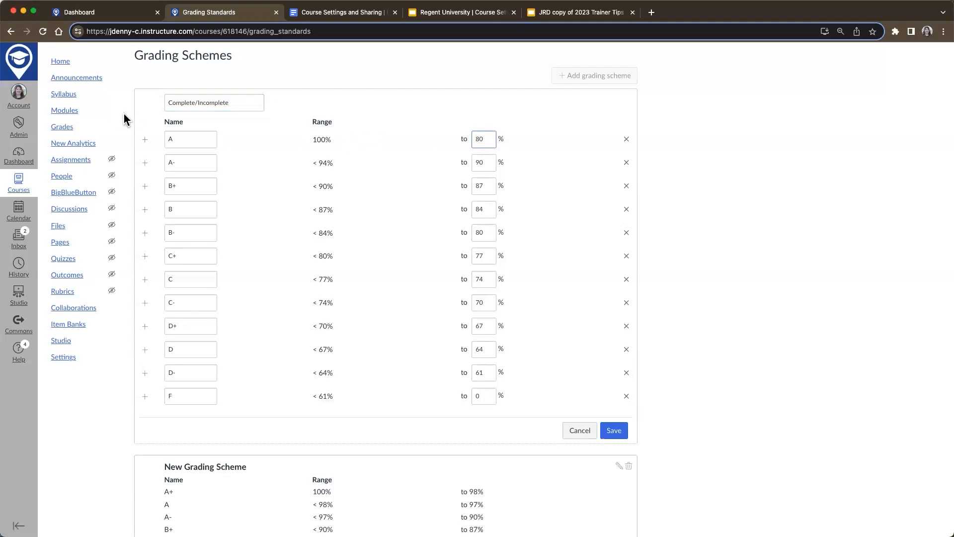
pyautogui.doubleClick(194, 144)
pyautogui.write('Complete')
pyautogui.doubleClick(485, 163)
pyautogui.press('BackSpace')
pyautogui.write('0')
pyautogui.doubleClick(202, 162)
pyautogui.write('Incomplete')
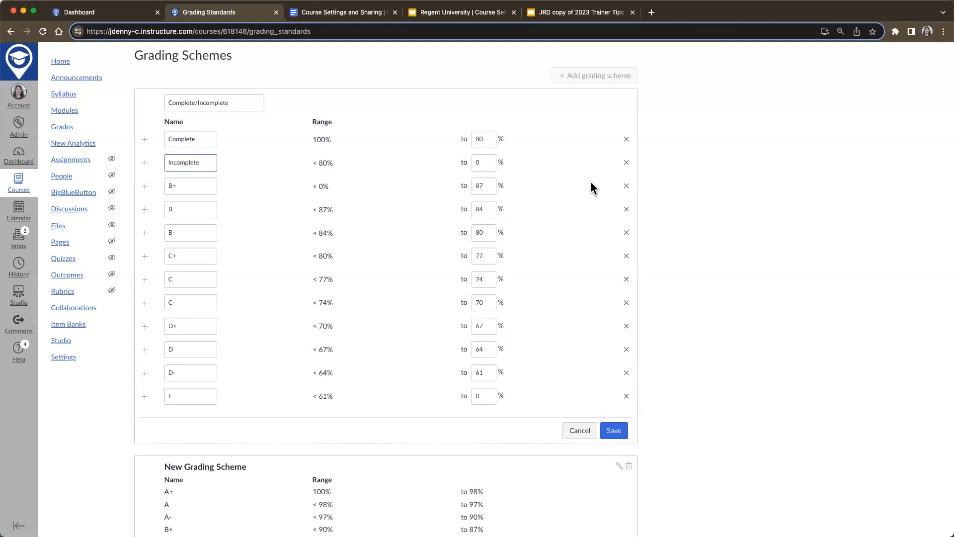
# Remove the surplus grades B+ through D from the Complete/Incomplete scheme.
pyautogui.click(626, 186)
pyautogui.click(626, 186)
pyautogui.click(627, 186)
pyautogui.click(626, 187)
pyautogui.click(627, 187)
pyautogui.click(627, 186)
pyautogui.click(626, 186)
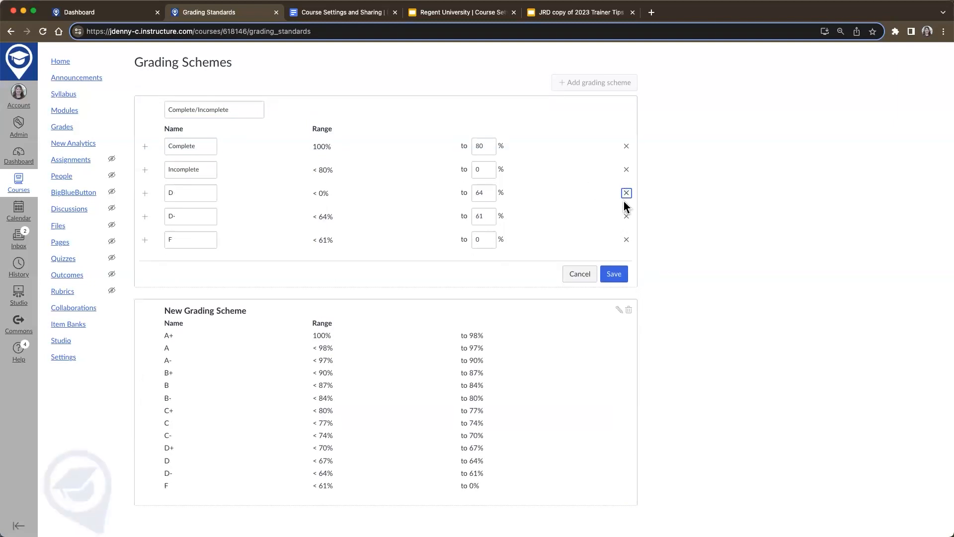
pyautogui.click(626, 186)
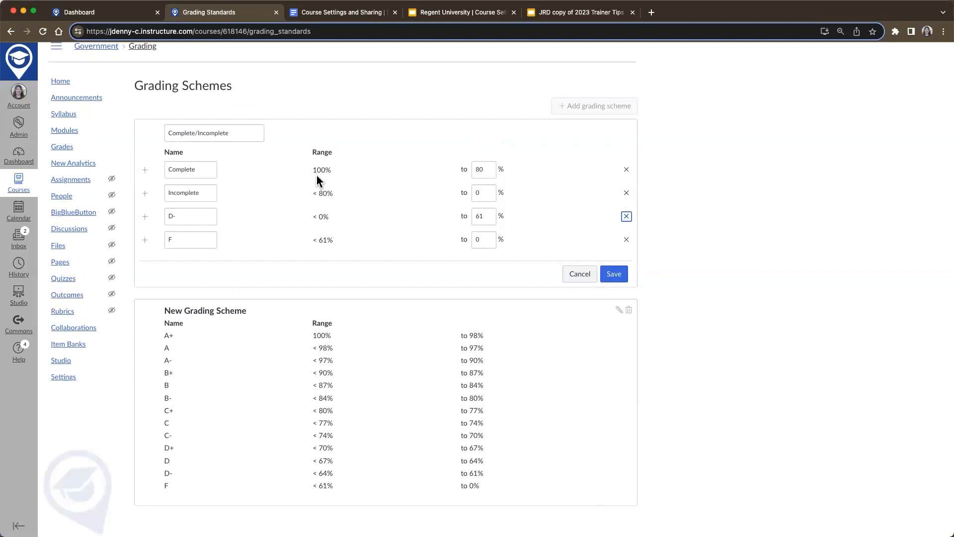
# Set the lower limit of the Incomplete grade to 60%.
pyautogui.click(482, 194)
pyautogui.press('BackSpace')
pyautogui.write('60')
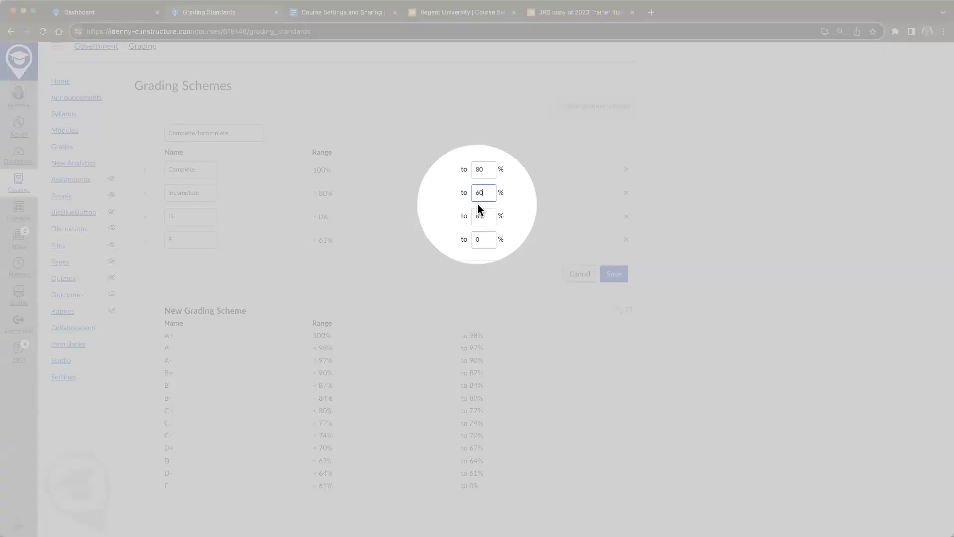
pyautogui.press('Tab')
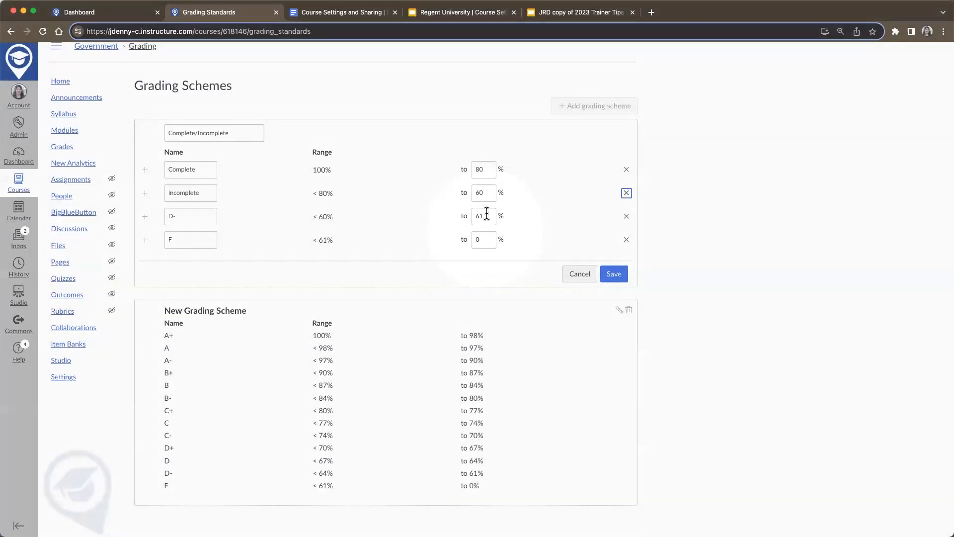
# Remove the D- and F grades, set the Incomplete grade's lower limit to 0% and save the scheme.
pyautogui.click(625, 219)
pyautogui.click(625, 229)
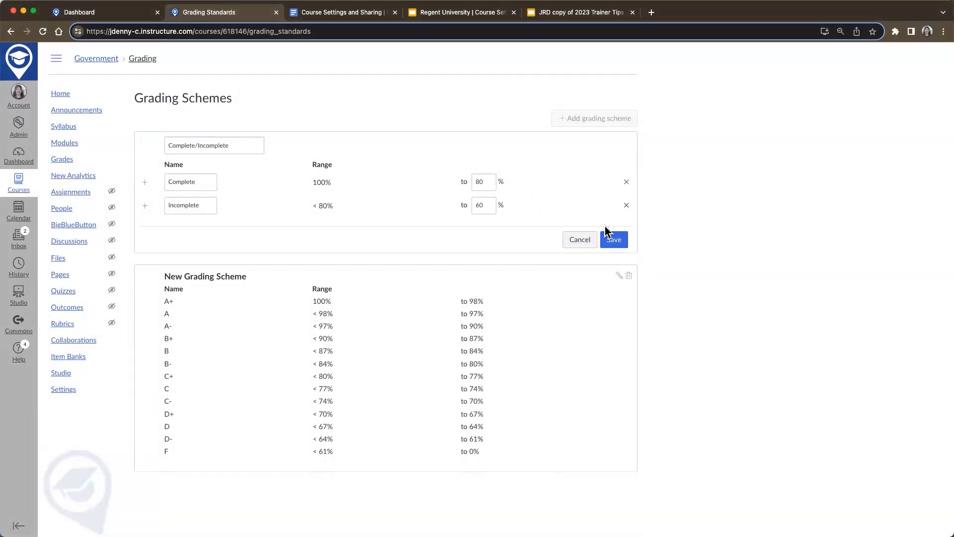
pyautogui.moveTo(495, 205); pyautogui.dragTo(456, 204)
pyautogui.write('0')
pyautogui.click(615, 240)
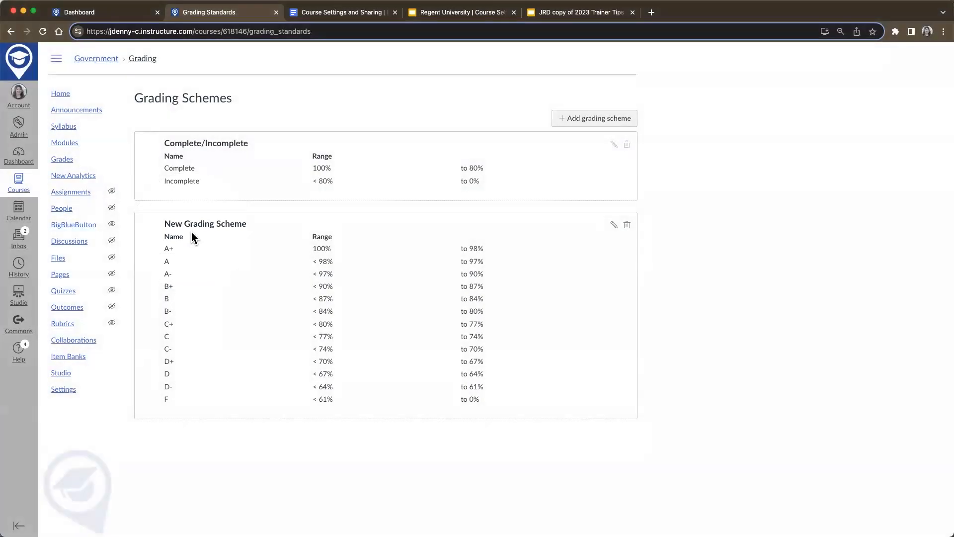
# Return to the course settings and apply the Complete/Incomplete scheme as the course's grading scheme.
pyautogui.click(66, 390)
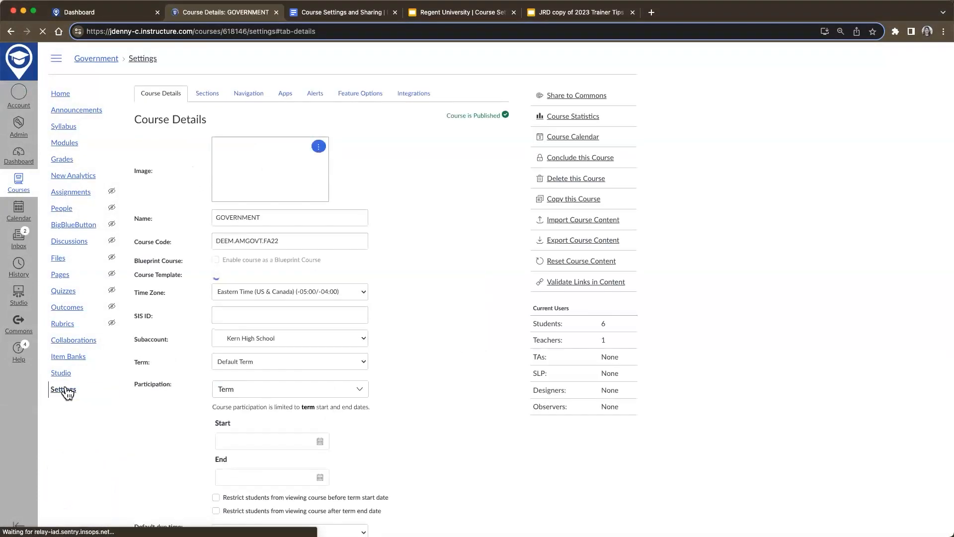
pyautogui.scroll(-9, 183, 367)
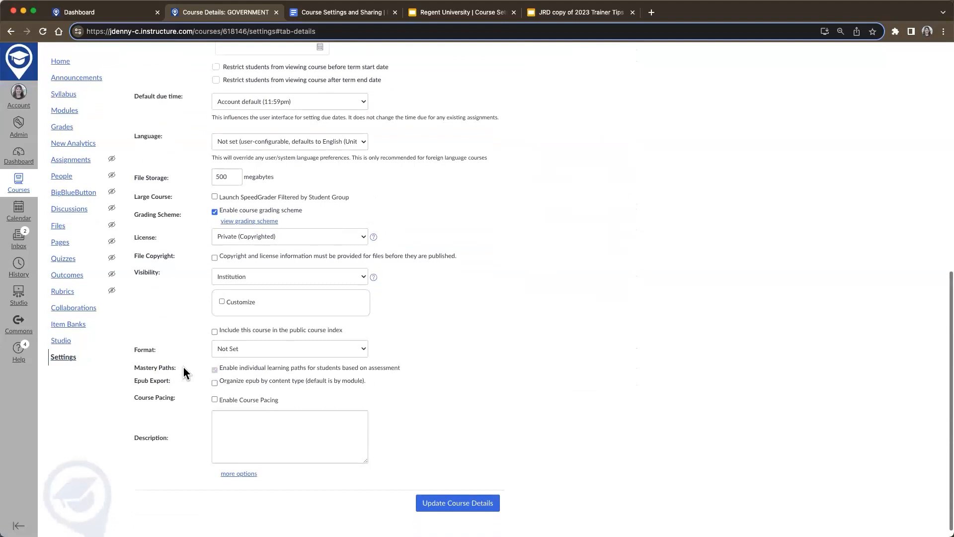
pyautogui.scroll(5, 251, 228)
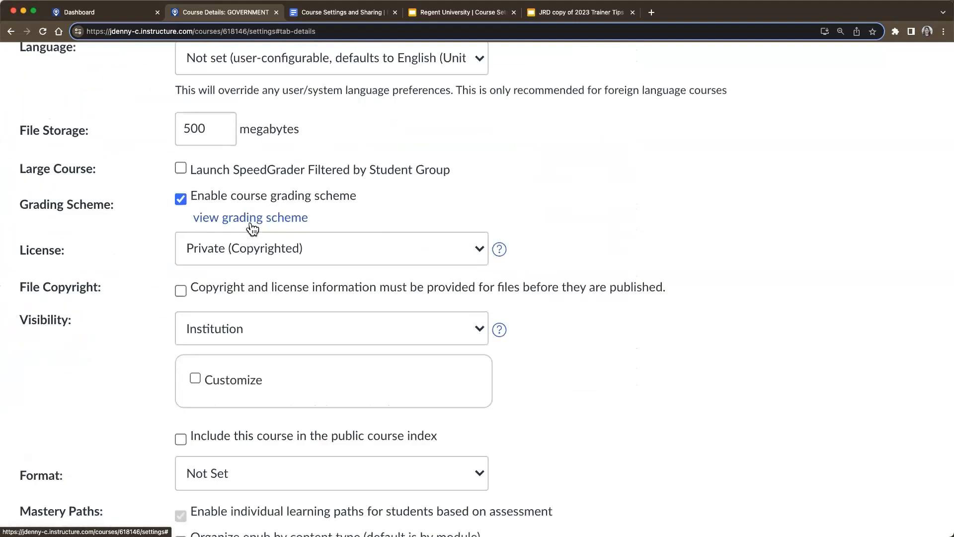
pyautogui.click(252, 227)
pyautogui.scroll(-5, 249, 220)
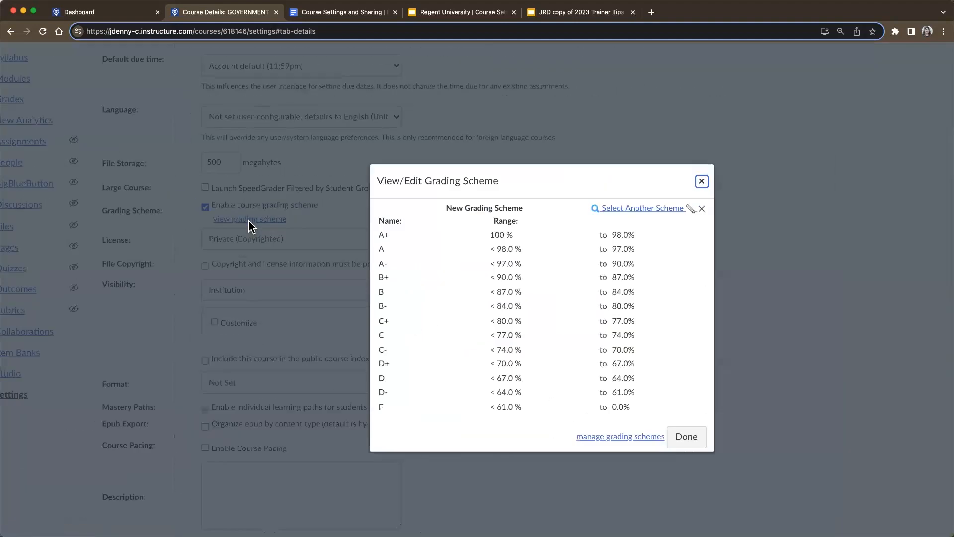
pyautogui.click(565, 214)
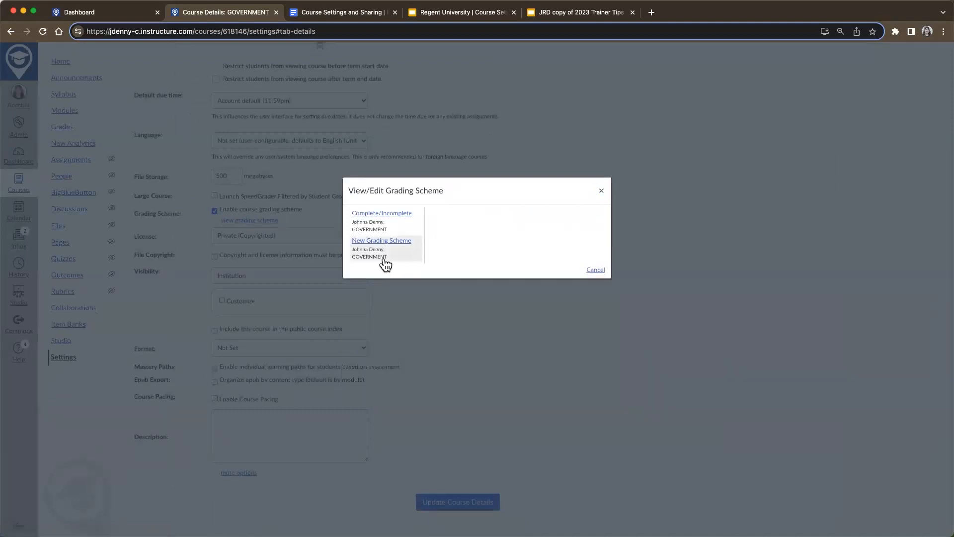
pyautogui.click(374, 218)
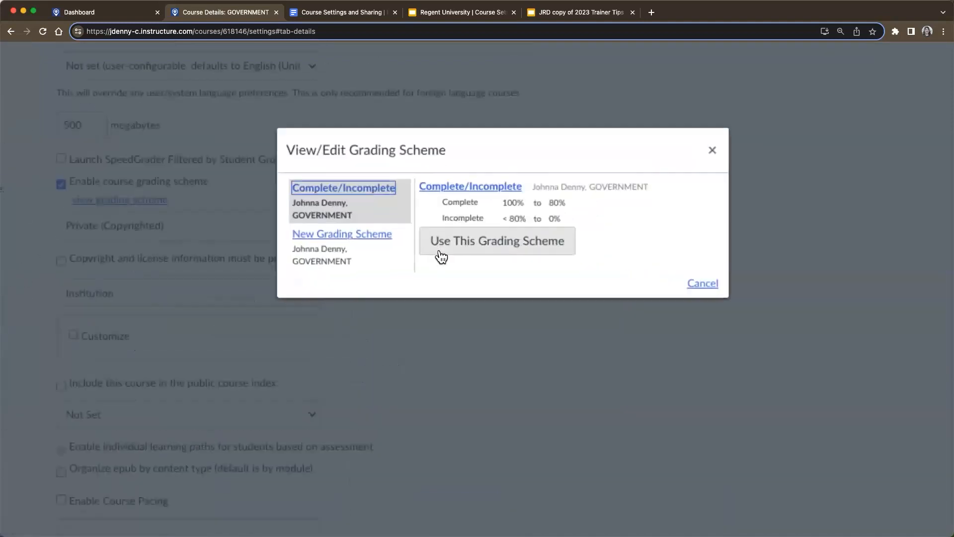
pyautogui.click(453, 251)
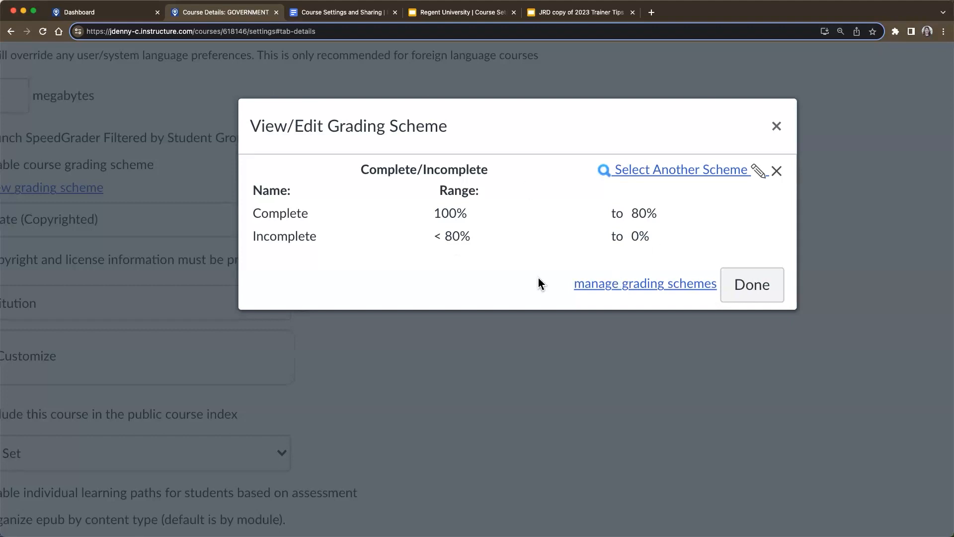
pyautogui.click(751, 289)
# Set the course license to Public Domain and look over the other license options.
pyautogui.scroll(-5, 745, 285)
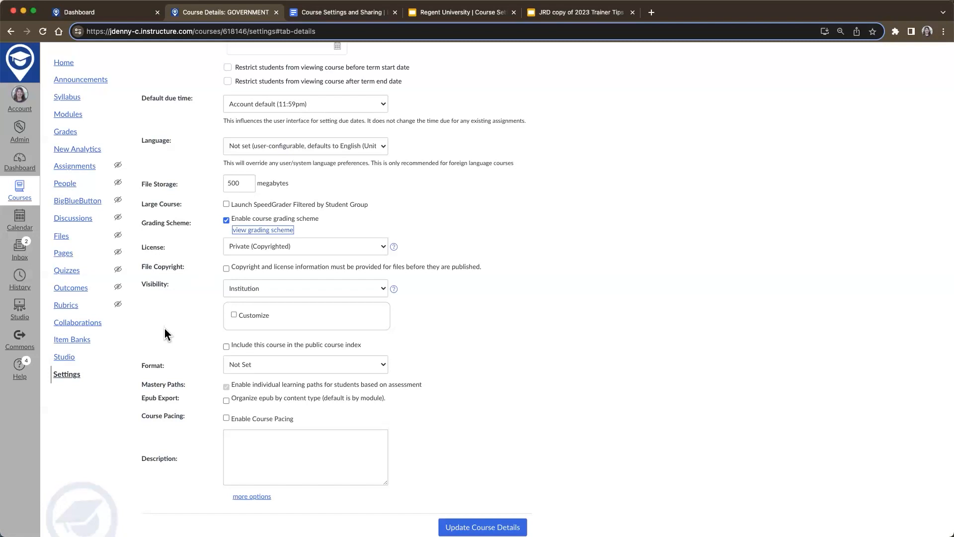
pyautogui.scroll(5, 165, 328)
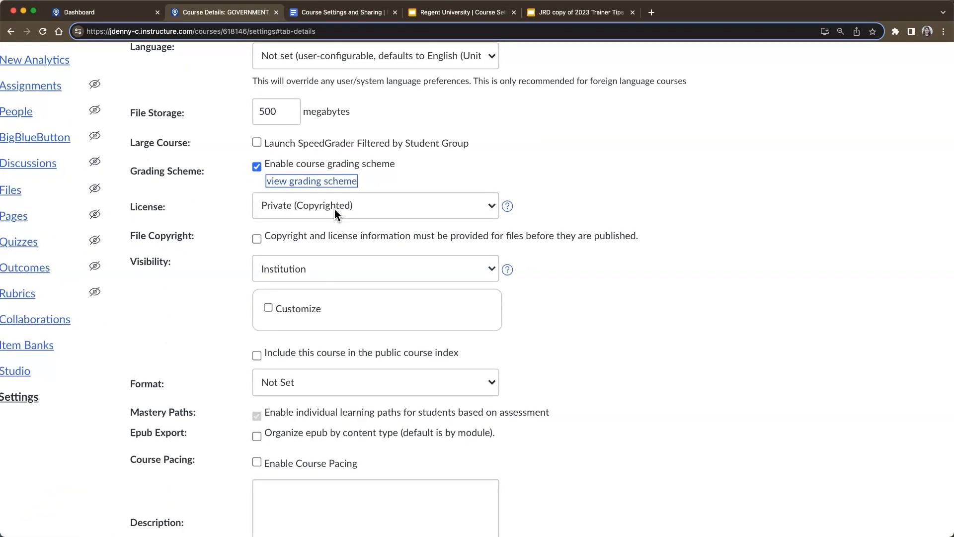
pyautogui.click(493, 208)
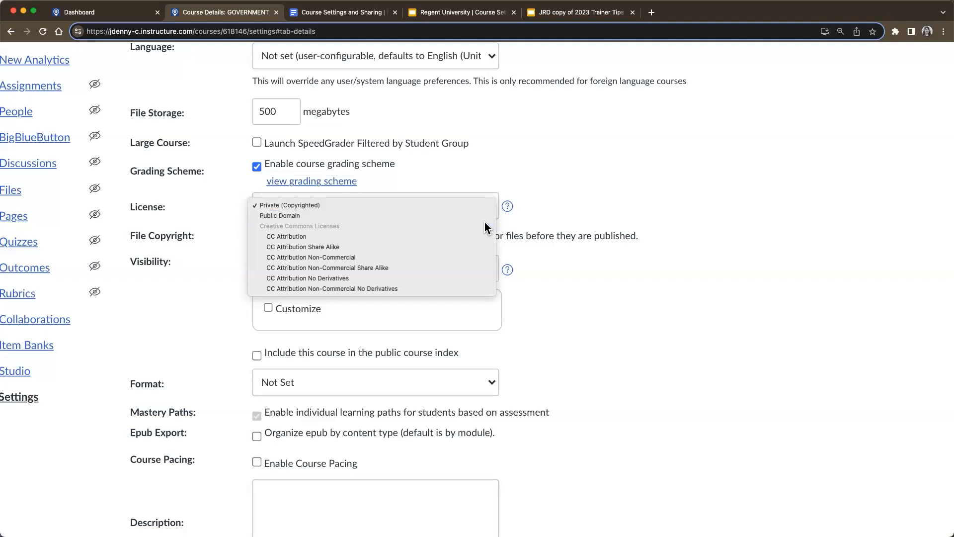
pyautogui.click(484, 218)
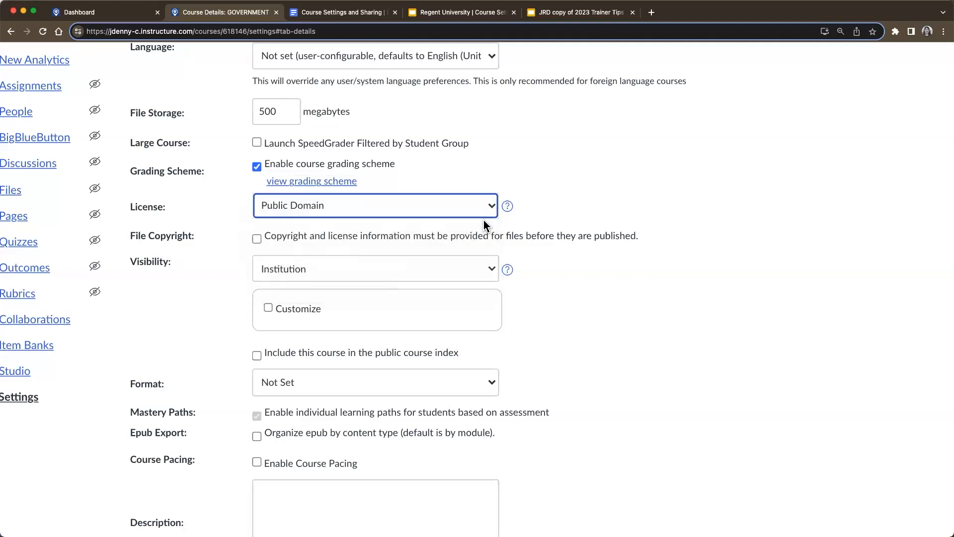
pyautogui.click(460, 208)
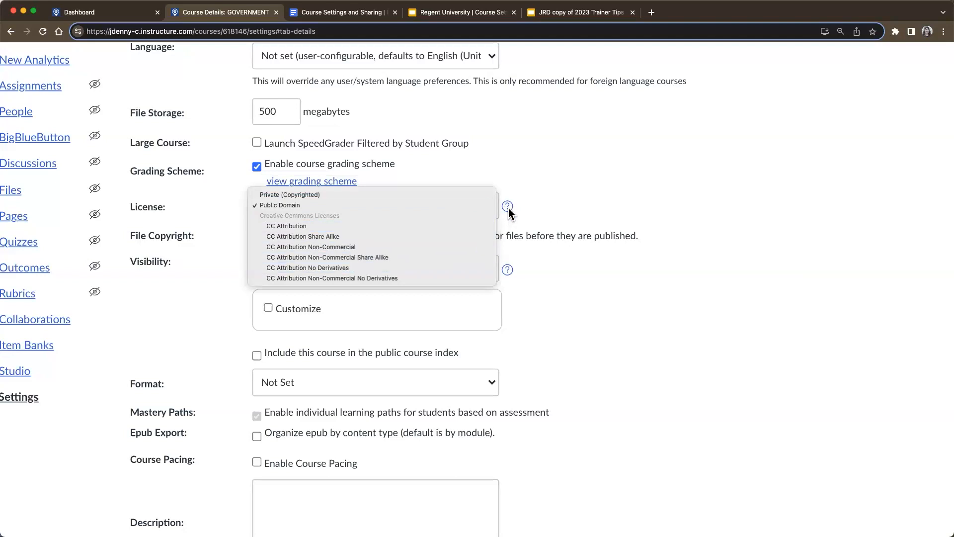
pyautogui.click(538, 195)
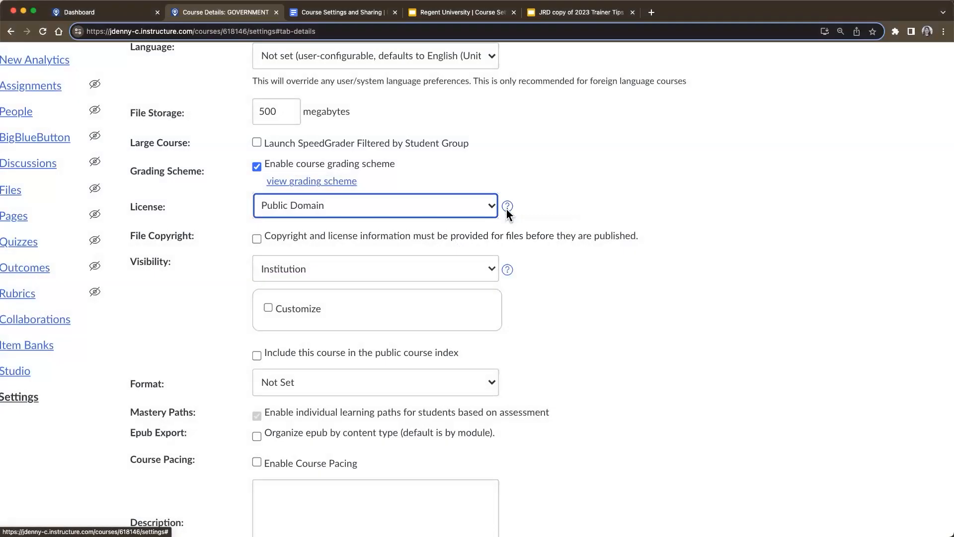
# Use the Content Licensing Help to set the course license to Private (Copyrighted).
pyautogui.click(507, 206)
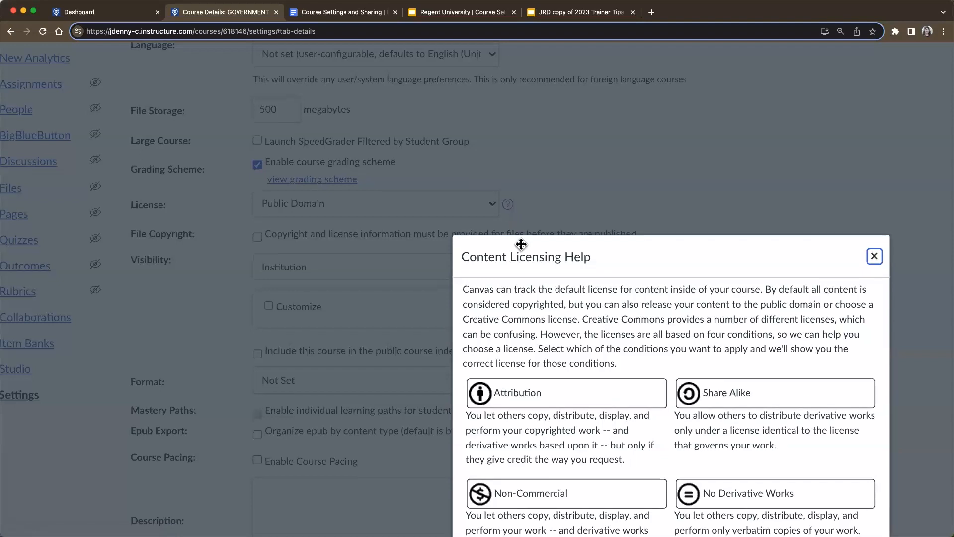
pyautogui.scroll(-3, 521, 246)
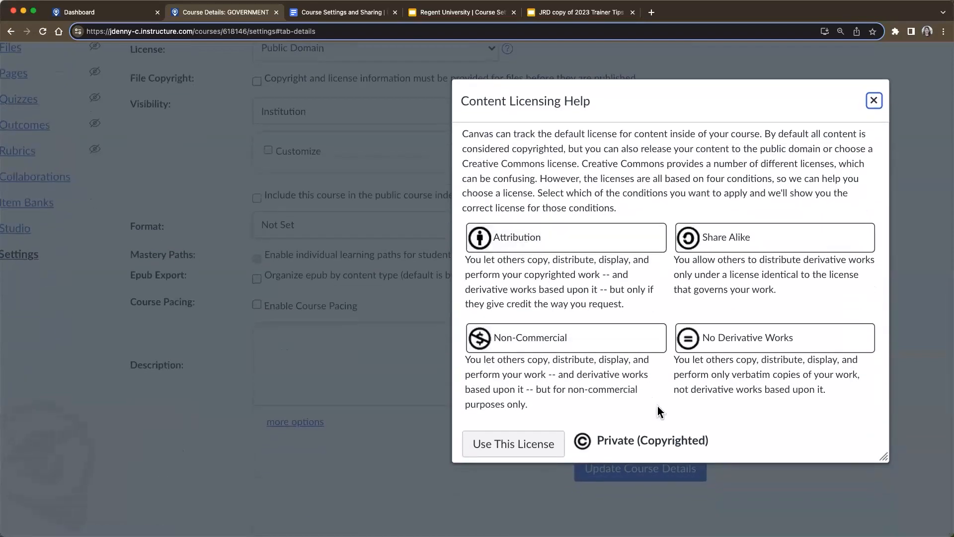
pyautogui.click(501, 452)
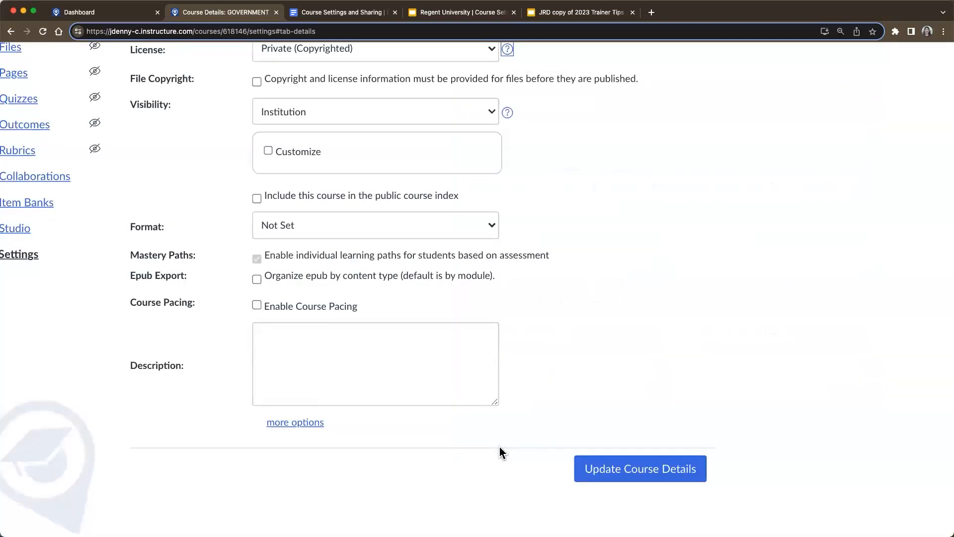
# Review the license conditions explained in the Content Licensing Help and close it.
pyautogui.scroll(1, 497, 139)
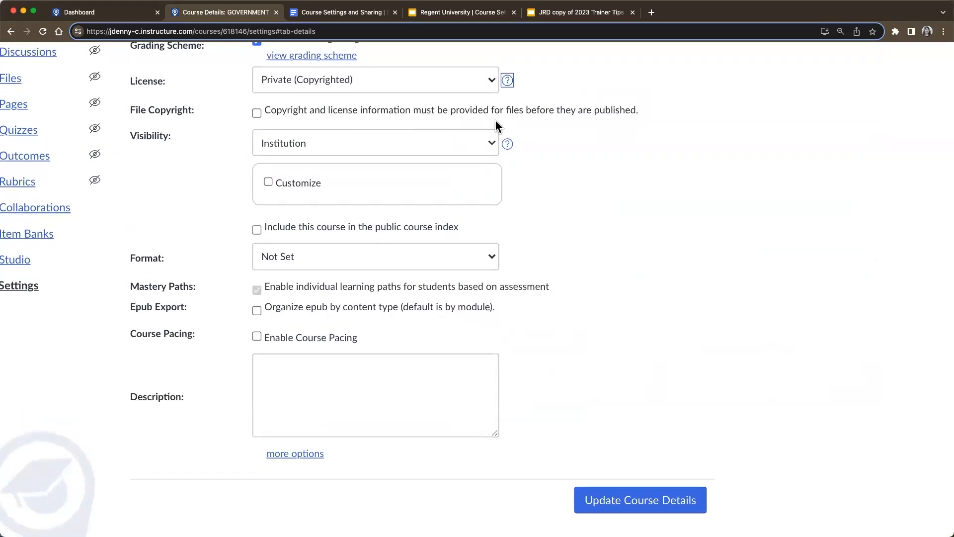
pyautogui.click(507, 81)
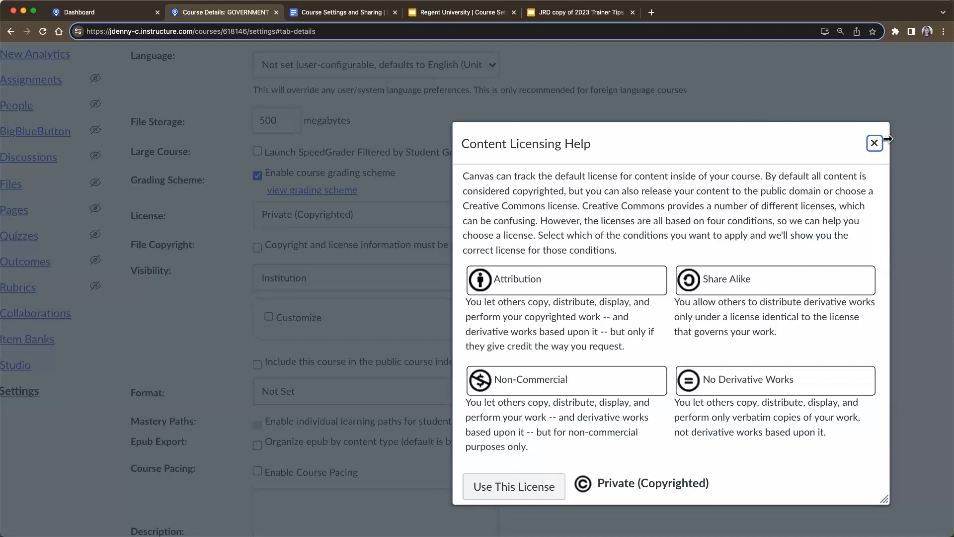
pyautogui.click(875, 143)
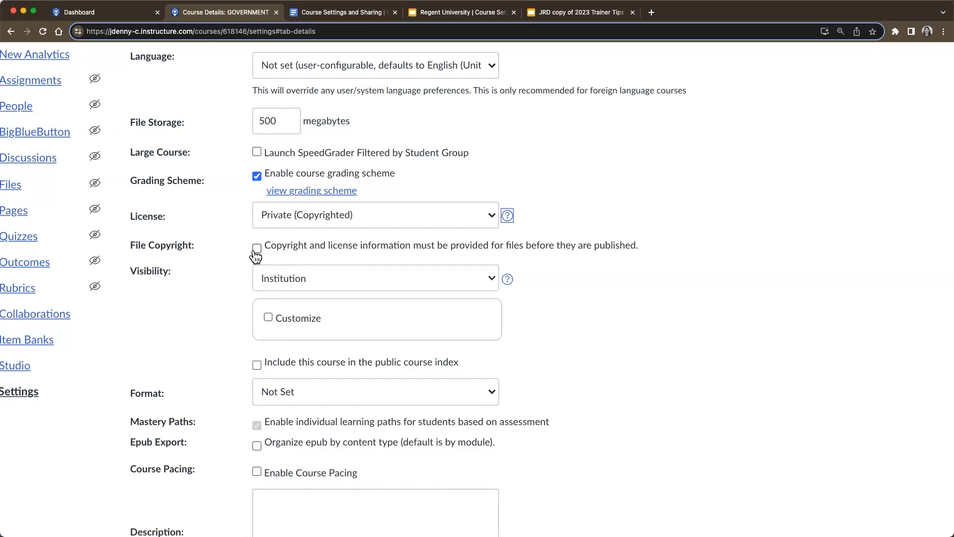
# Require copyright and license information for files before publishing, and keep the license as Private (Copyrighted).
pyautogui.click(460, 250)
pyautogui.click(416, 218)
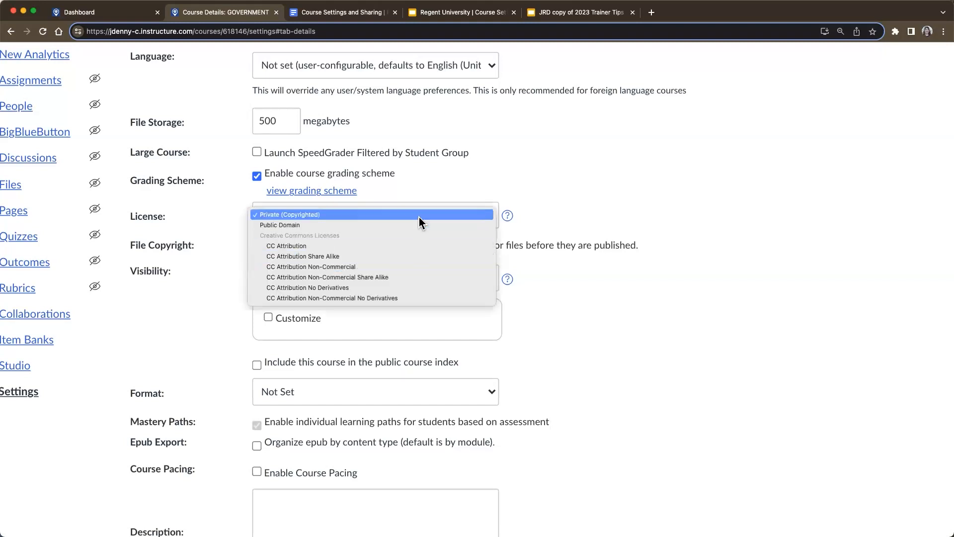
pyautogui.click(419, 217)
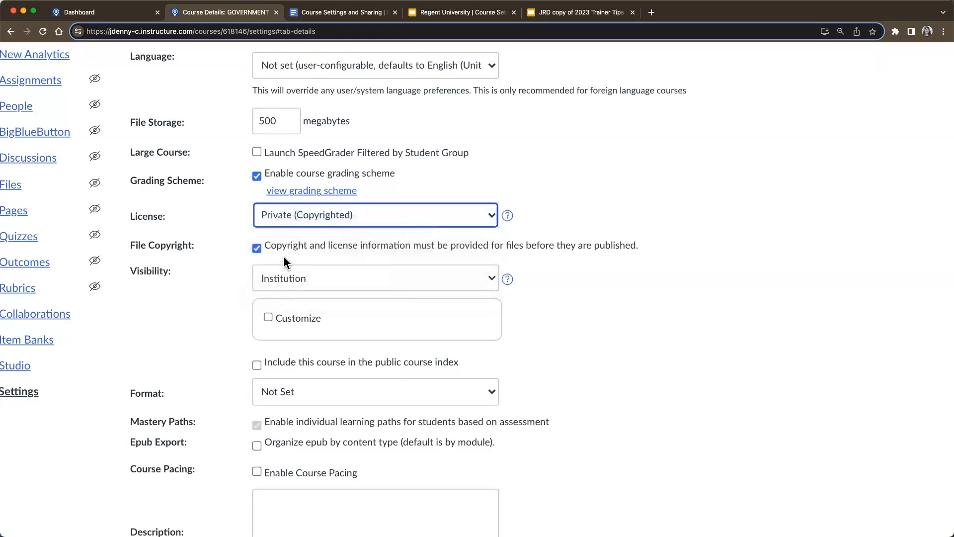
# Stop requiring copyright and license information for files, and review the course visibility levels and their help explanation.
pyautogui.click(256, 248)
pyautogui.scroll(-2, 215, 316)
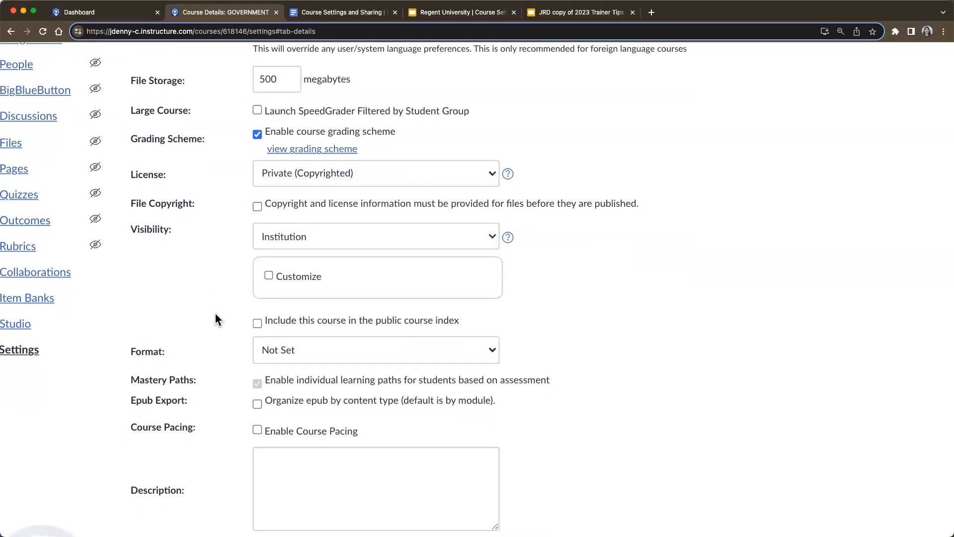
pyautogui.click(345, 237)
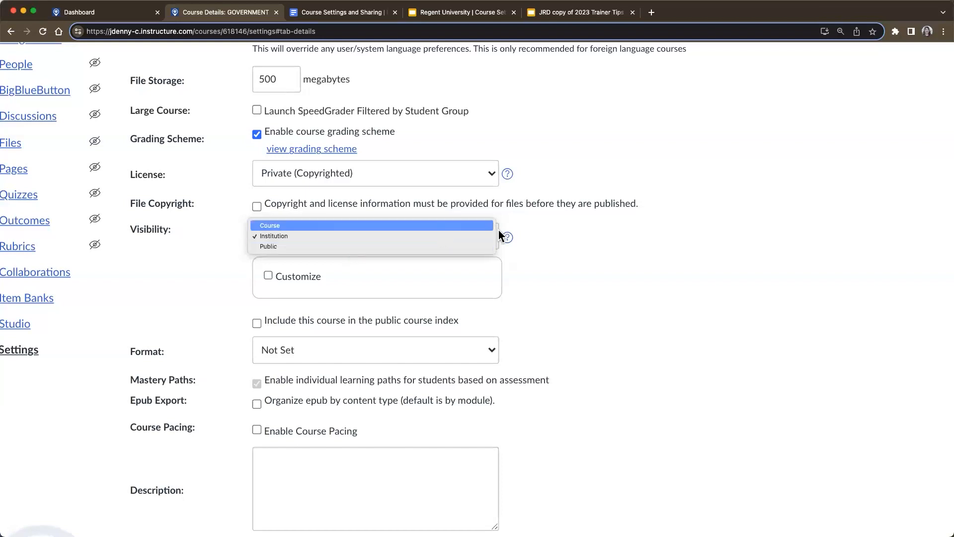
pyautogui.click(509, 243)
pyautogui.click(507, 239)
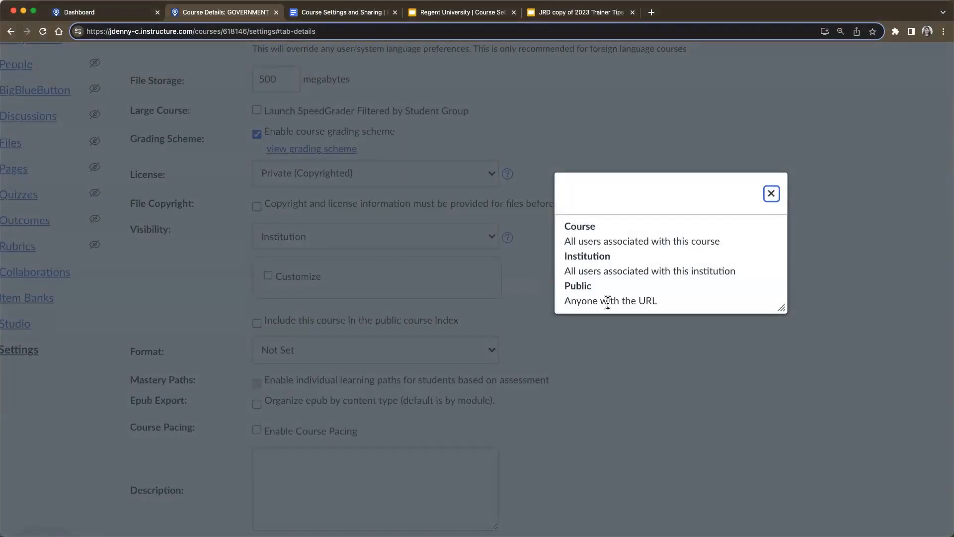
pyautogui.click(772, 193)
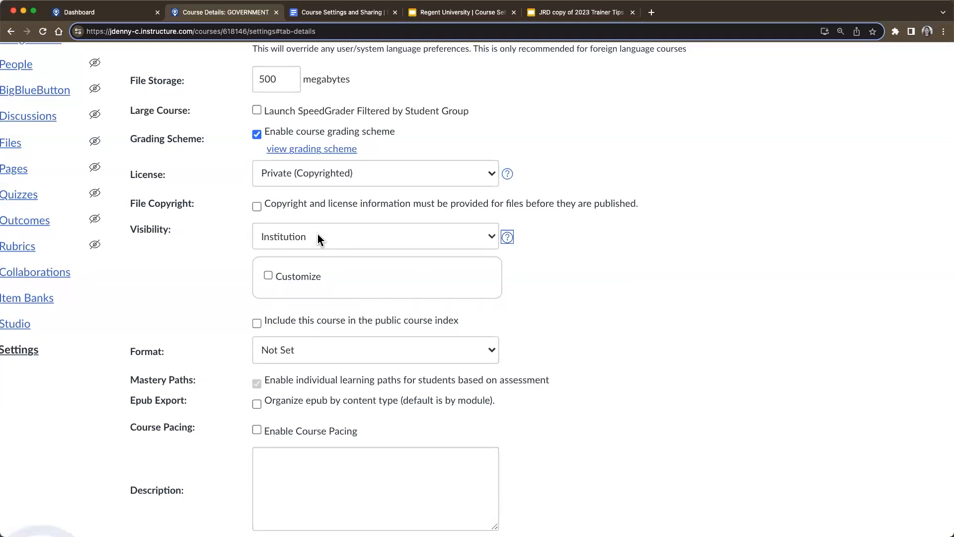
# Customize the course visibility, keeping the syllabus at Institution and setting files to Course.
pyautogui.click(269, 277)
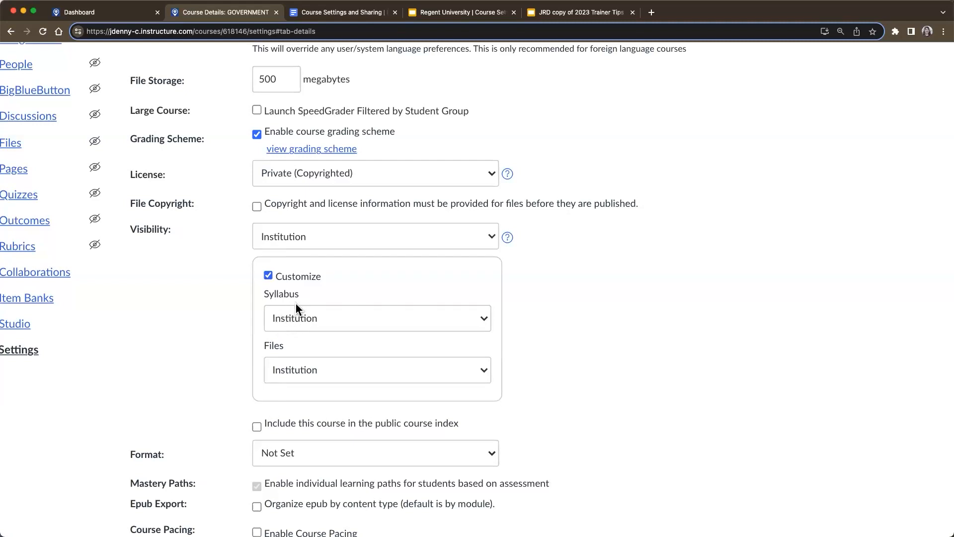
pyautogui.click(341, 321)
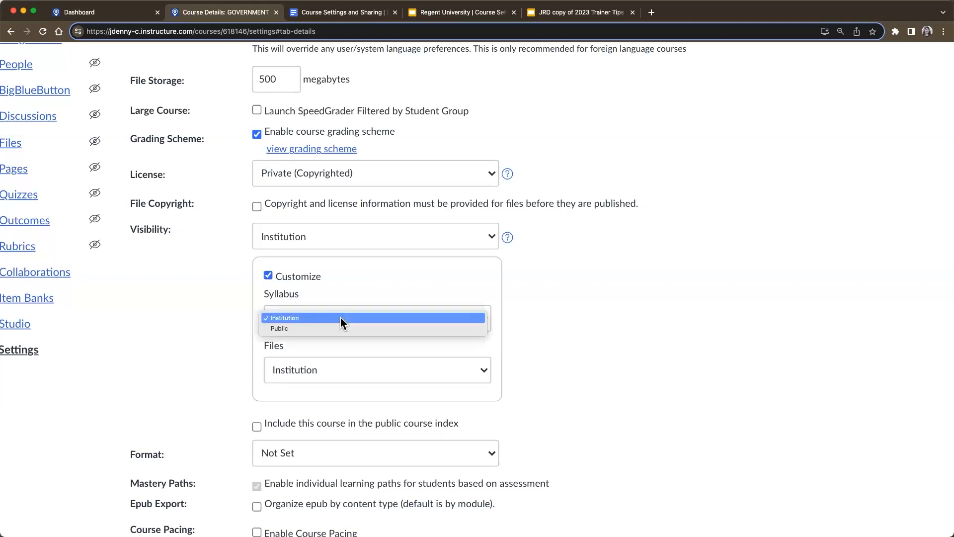
pyautogui.click(341, 318)
pyautogui.click(356, 370)
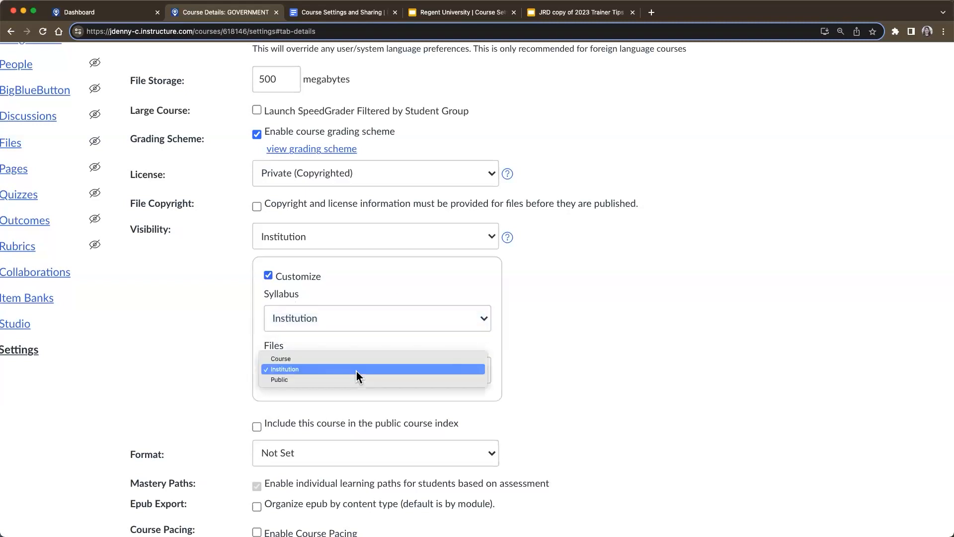
pyautogui.click(356, 361)
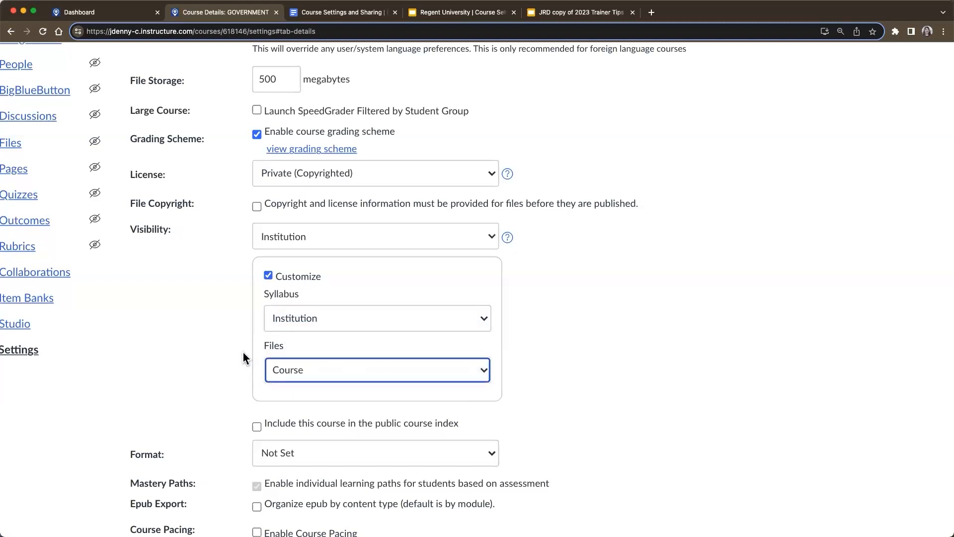
# Include the course in the public course index.
pyautogui.scroll(5, 234, 344)
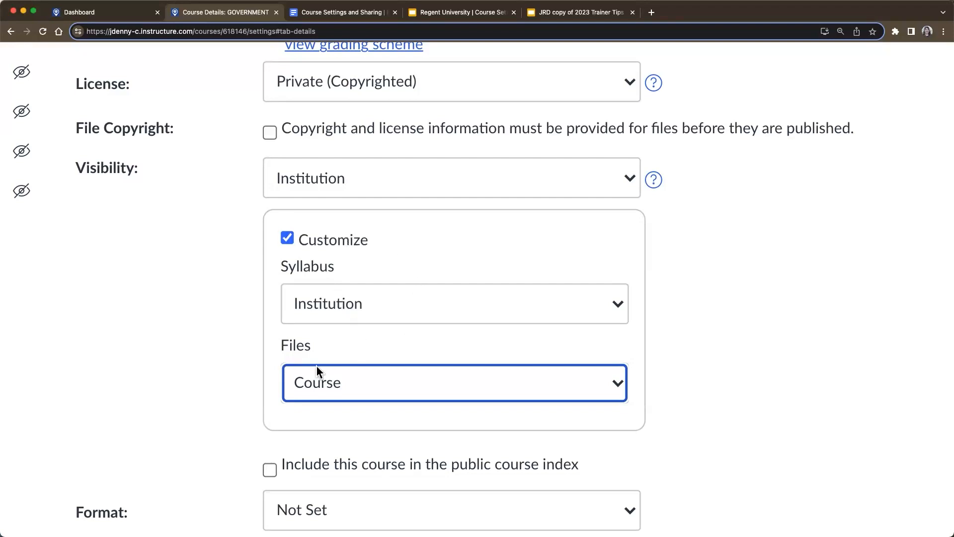
pyautogui.click(269, 470)
pyautogui.scroll(-2, 225, 454)
pyautogui.scroll(-3, 225, 455)
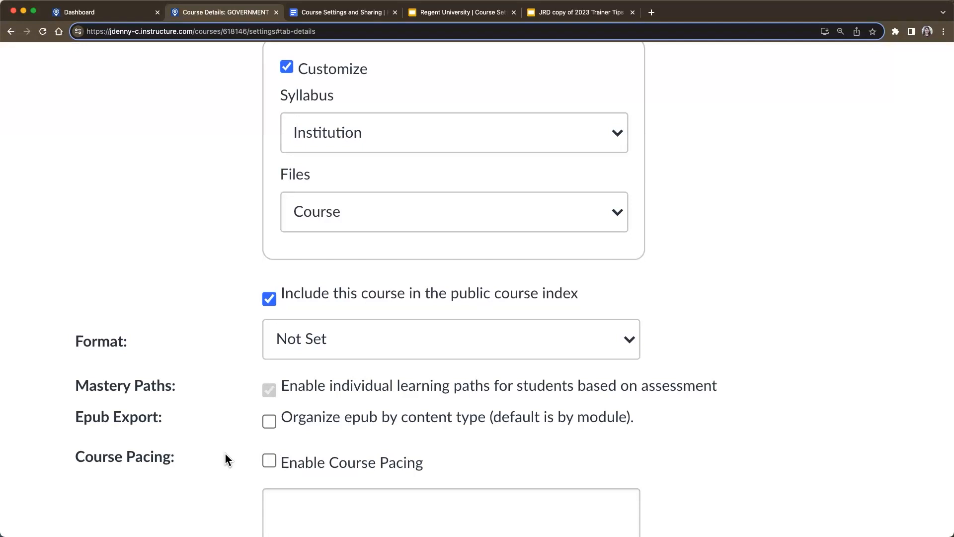
# Set the course visibility to Course and turn off its customization for syllabus and files.
pyautogui.scroll(5, 225, 454)
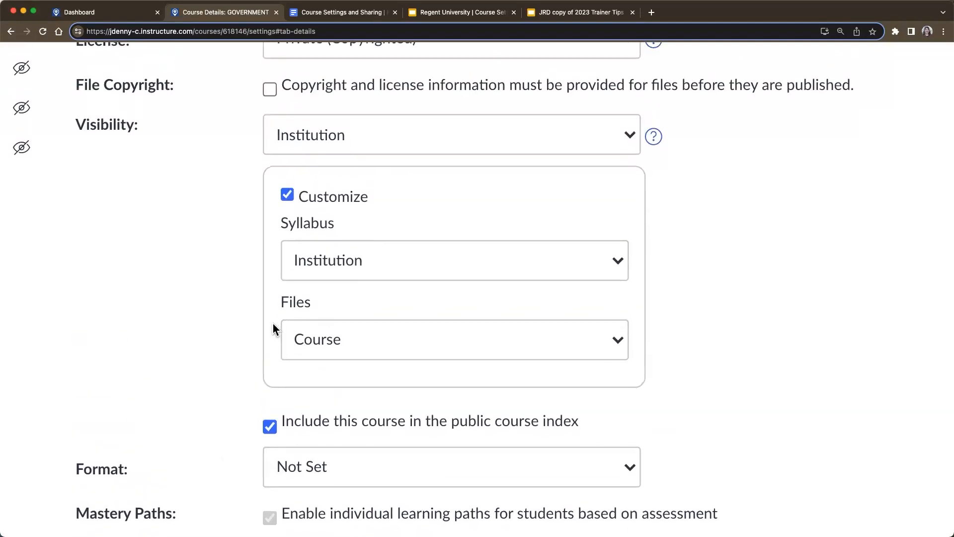
pyautogui.click(371, 144)
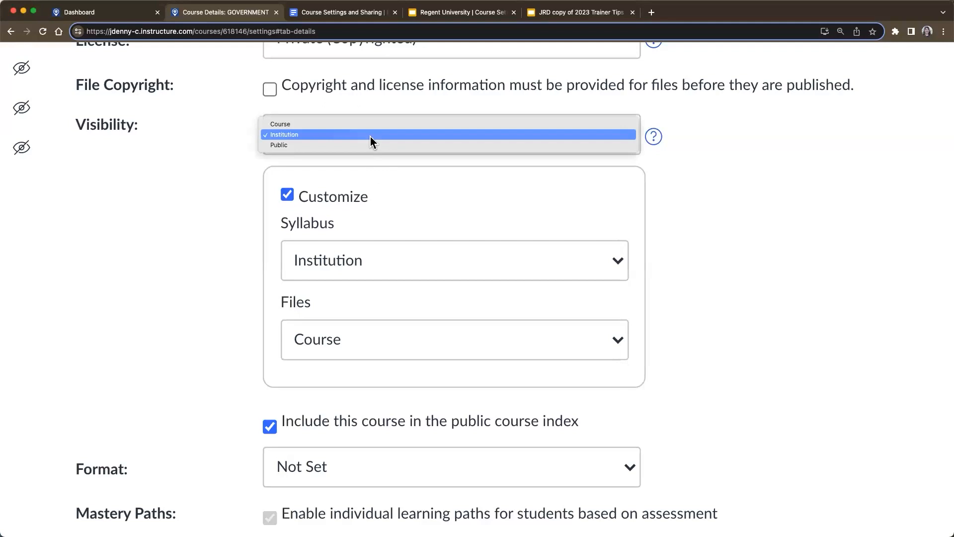
pyautogui.click(369, 125)
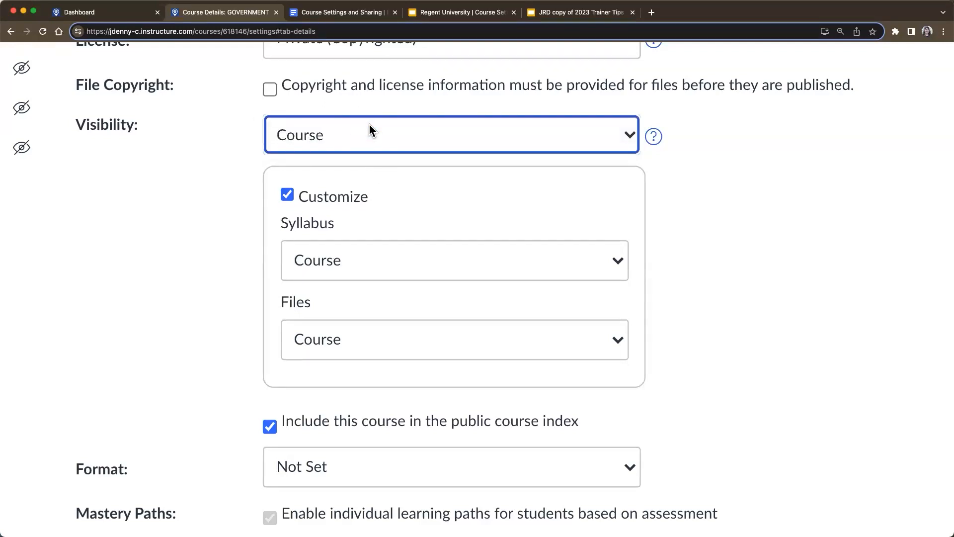
pyautogui.click(287, 196)
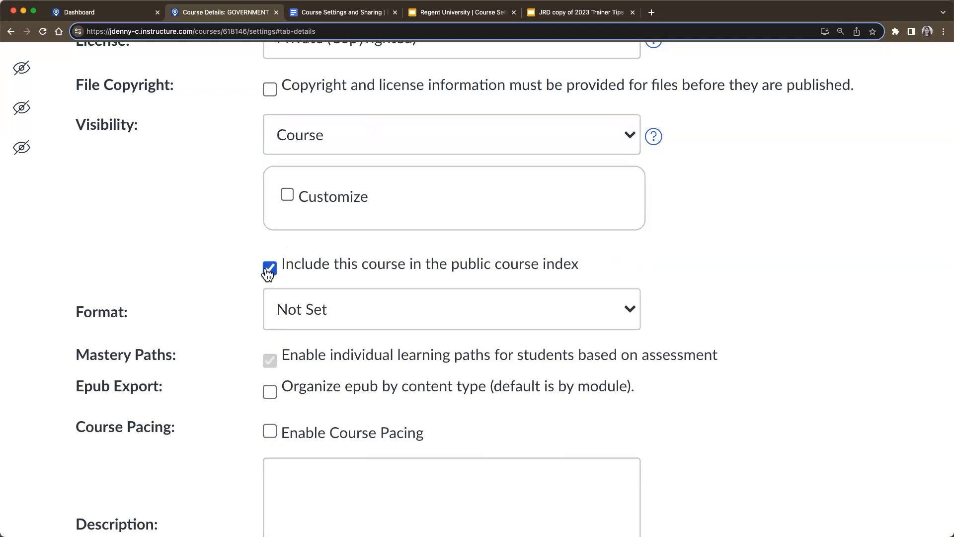
# Set the course format to Blended.
pyautogui.scroll(-3, 131, 278)
pyautogui.click(450, 230)
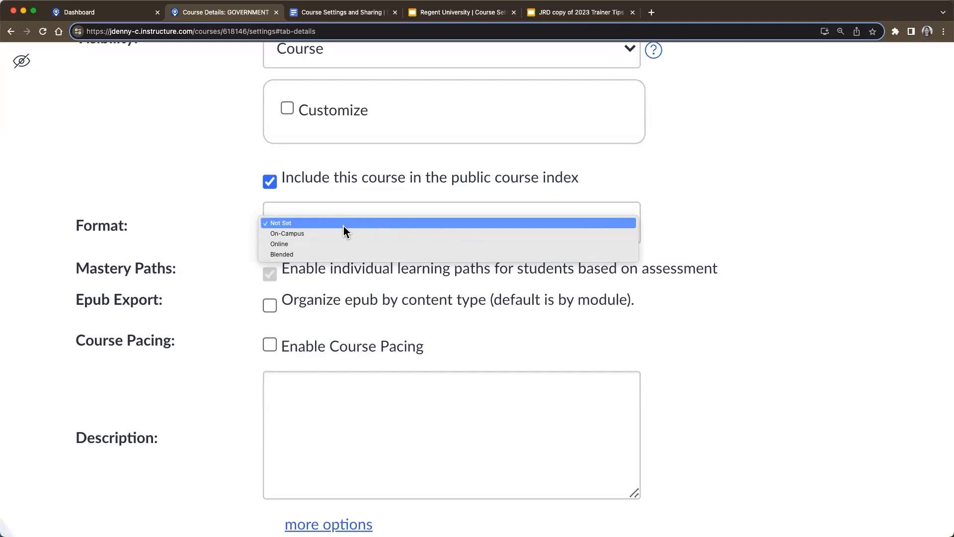
pyautogui.click(311, 254)
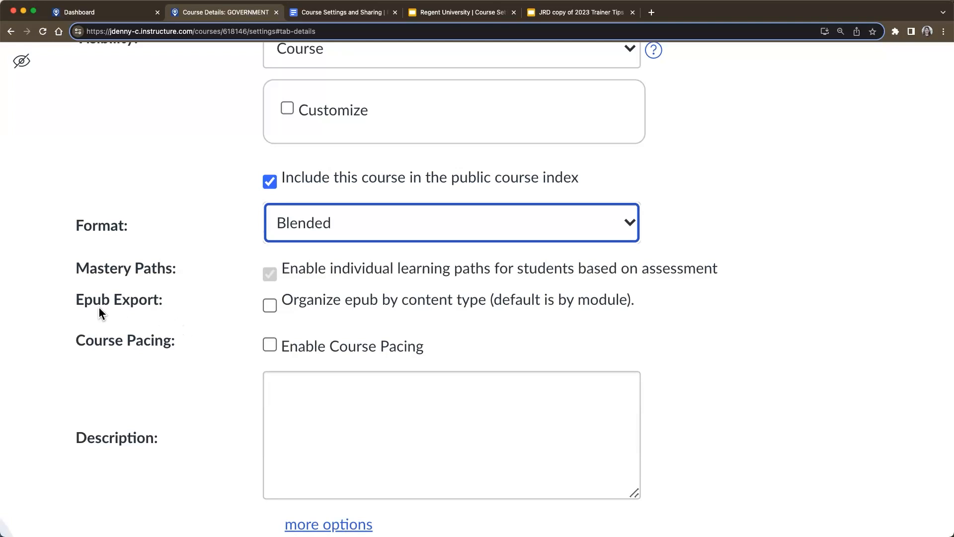
# Organize the epub export by content type and enable Course Pacing.
pyautogui.click(271, 305)
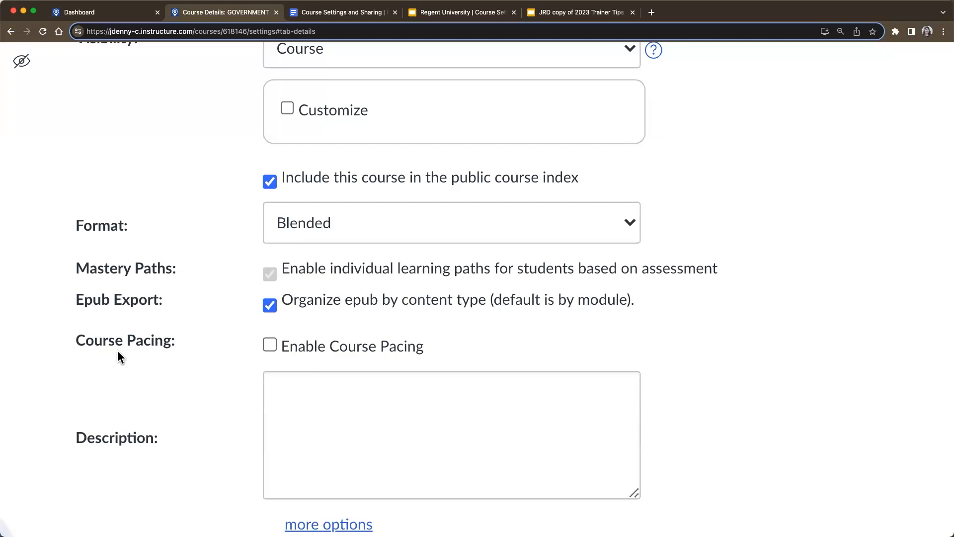
pyautogui.click(270, 346)
pyautogui.scroll(-1, 228, 419)
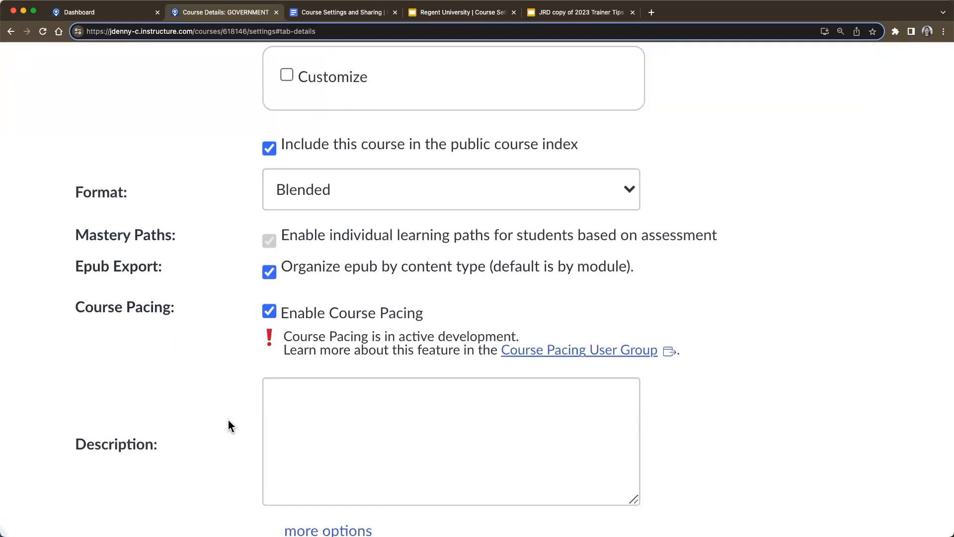
# Open the Course Pacing User Group page, look through its overview, timeline and group activity, and return to the course details.
pyautogui.scroll(-3, 229, 421)
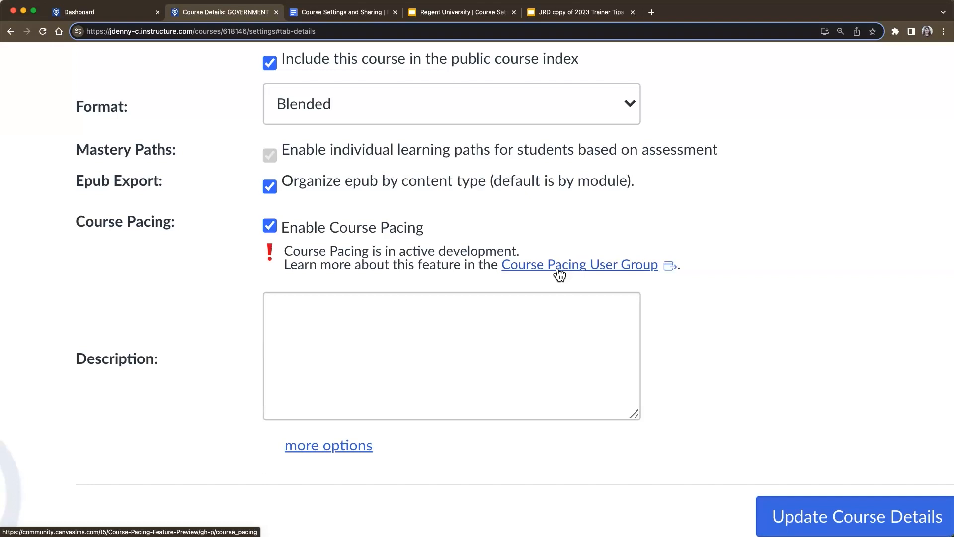
pyautogui.click(558, 270)
pyautogui.click(560, 273)
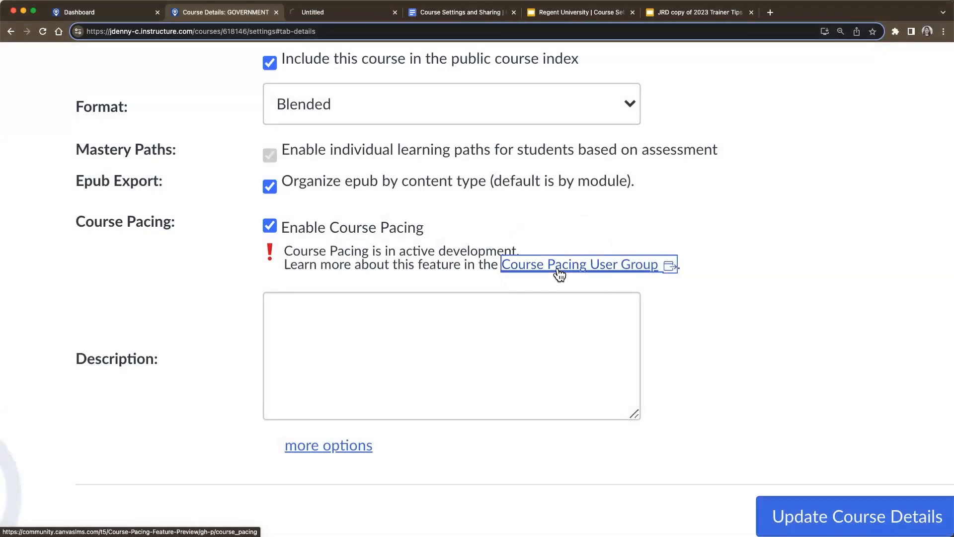
pyautogui.click(335, 15)
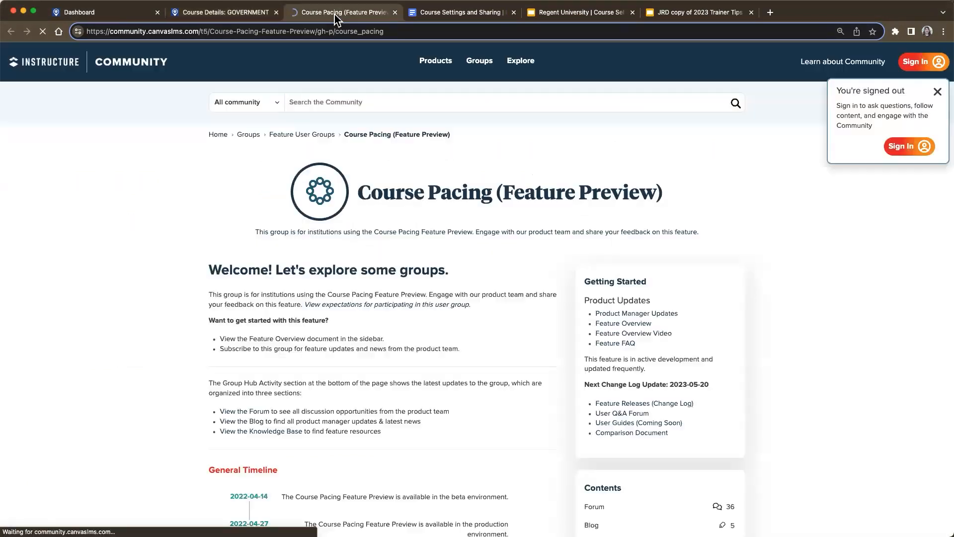
pyautogui.scroll(-5, 233, 389)
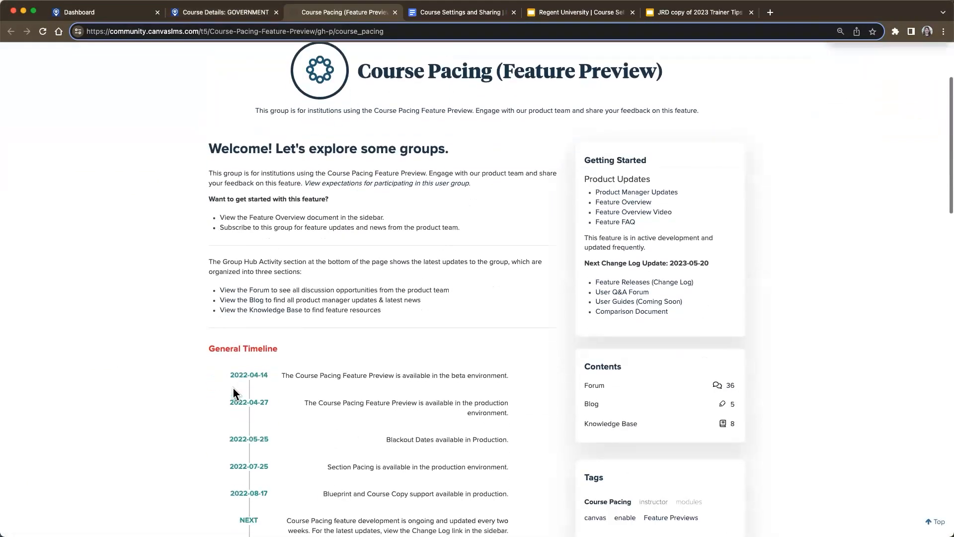
pyautogui.scroll(-6, 353, 430)
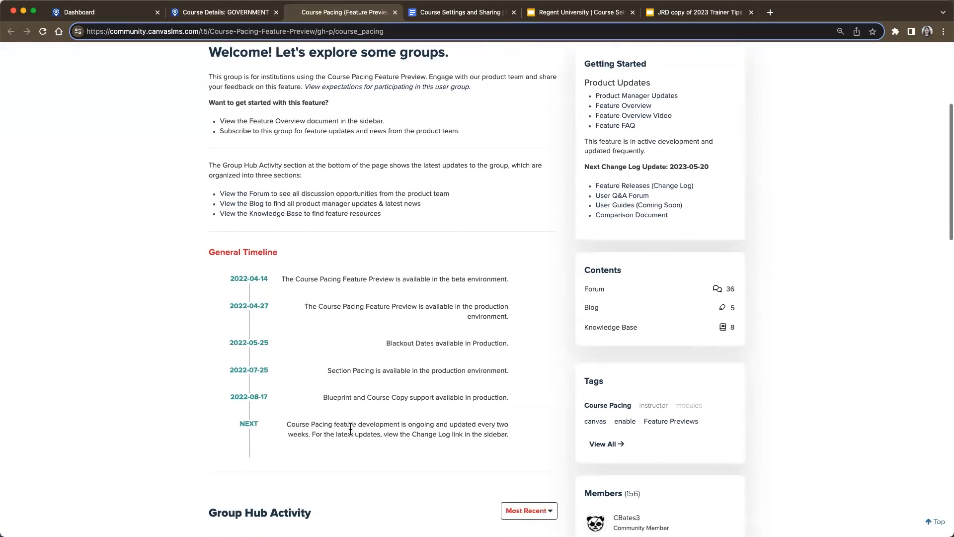
pyautogui.scroll(-6, 350, 428)
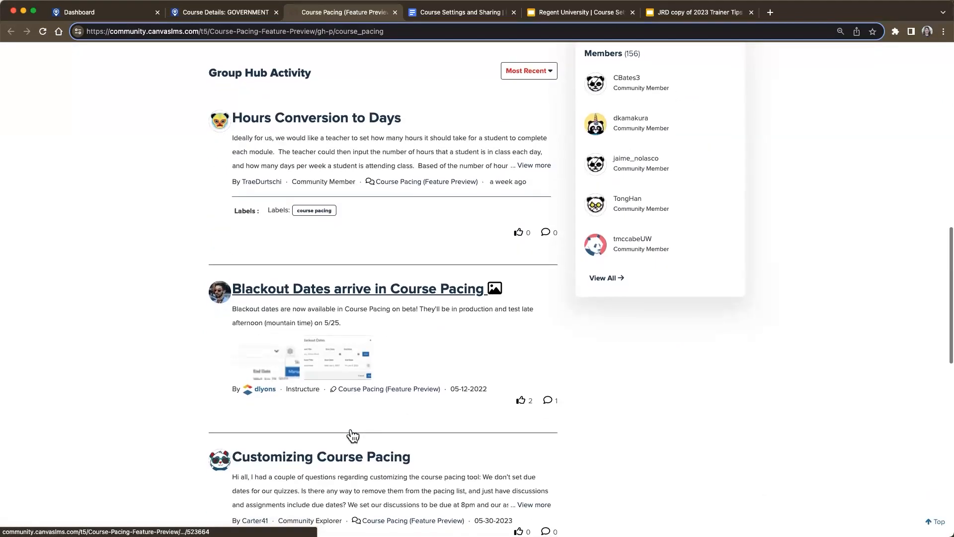
pyautogui.scroll(1, 353, 436)
pyautogui.scroll(10, 352, 434)
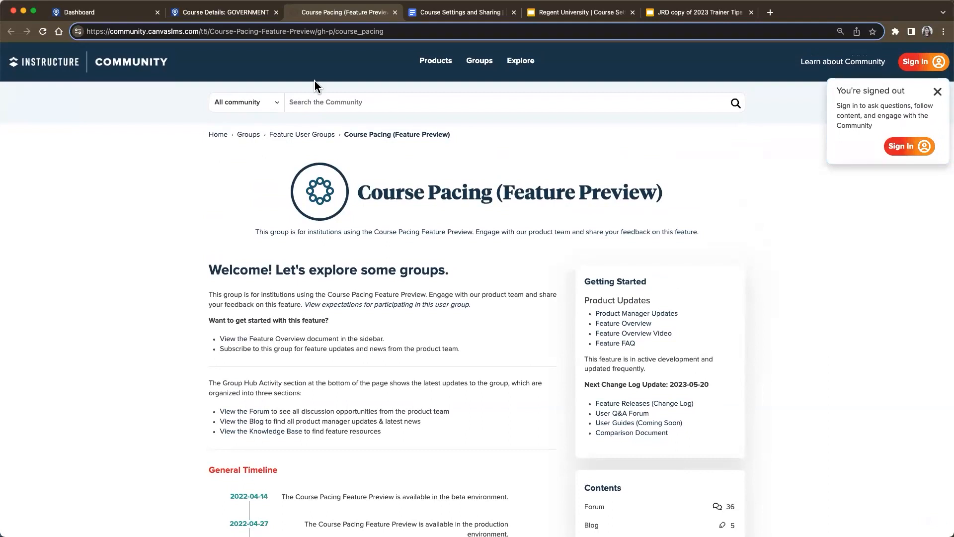
pyautogui.click(205, 12)
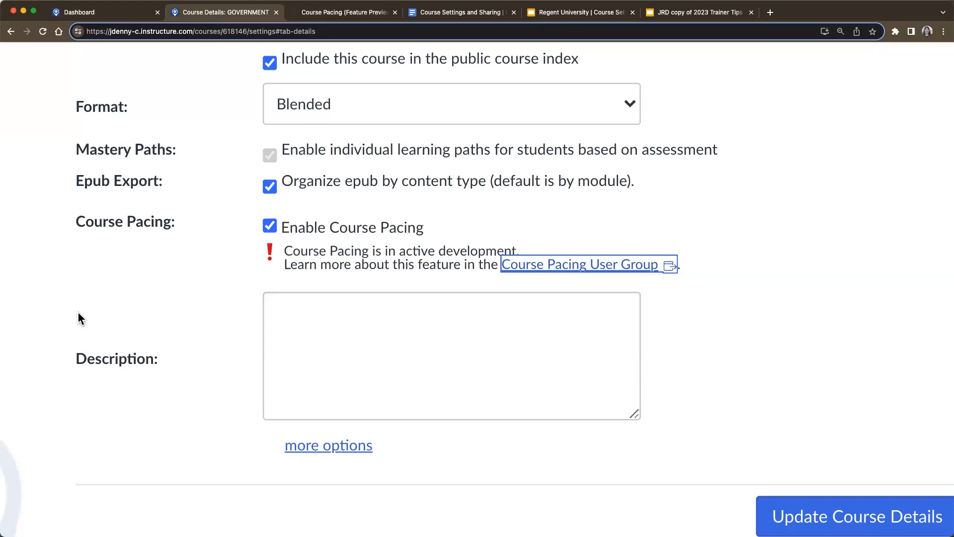
pyautogui.press('super+minus')
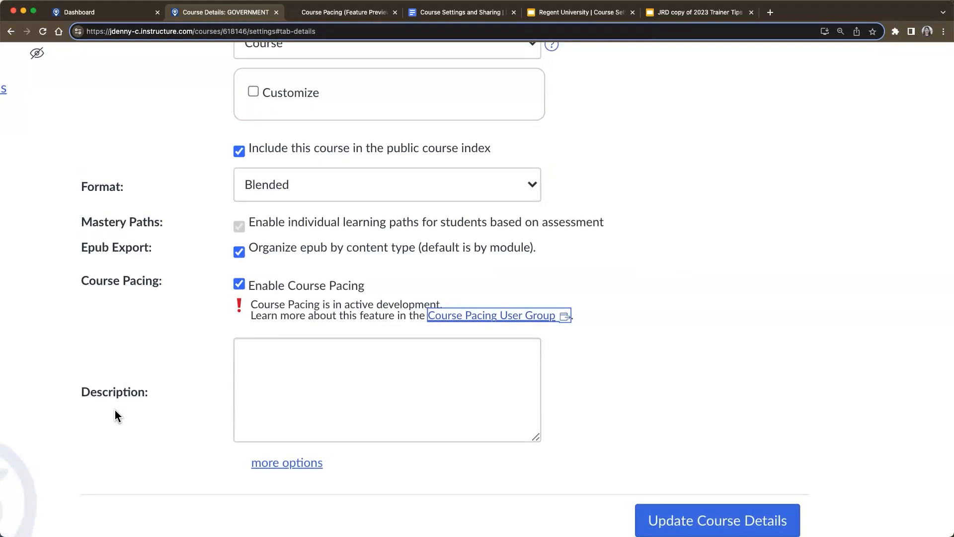
pyautogui.scroll(3, 115, 410)
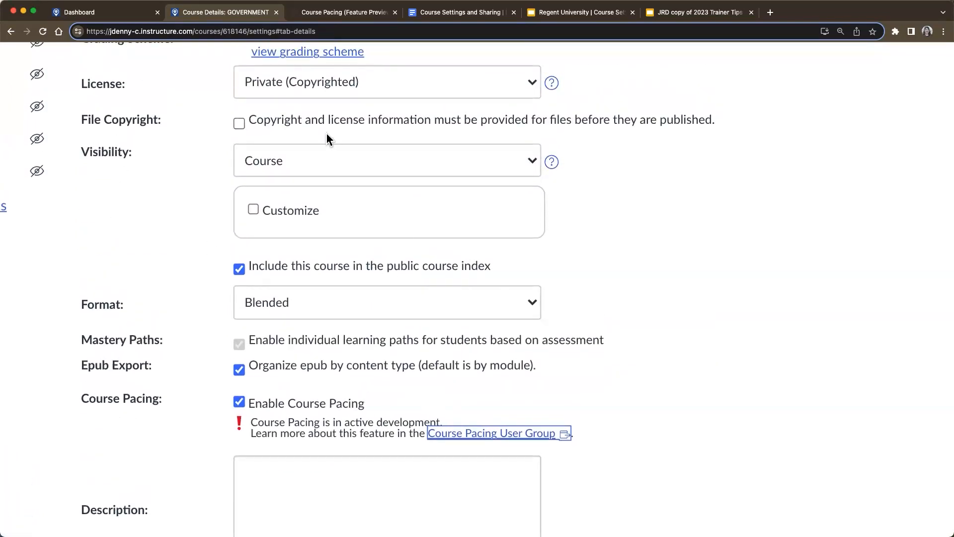
pyautogui.click(316, 211)
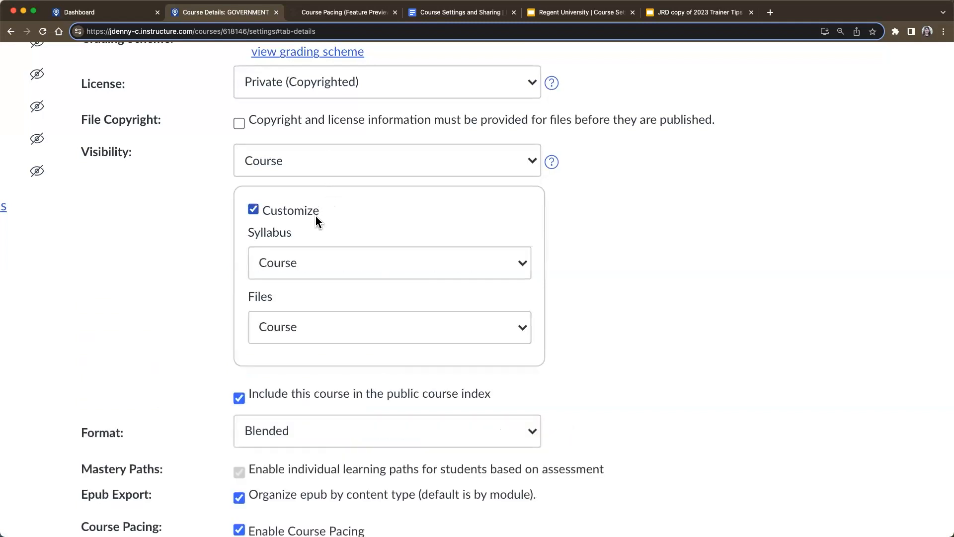
pyautogui.click(277, 210)
# Paste the course description starting "This course teaches the political structure, processes, institutions, and policymaking of the US national government" and read it through.
pyautogui.scroll(-5, 276, 210)
pyautogui.click(293, 314)
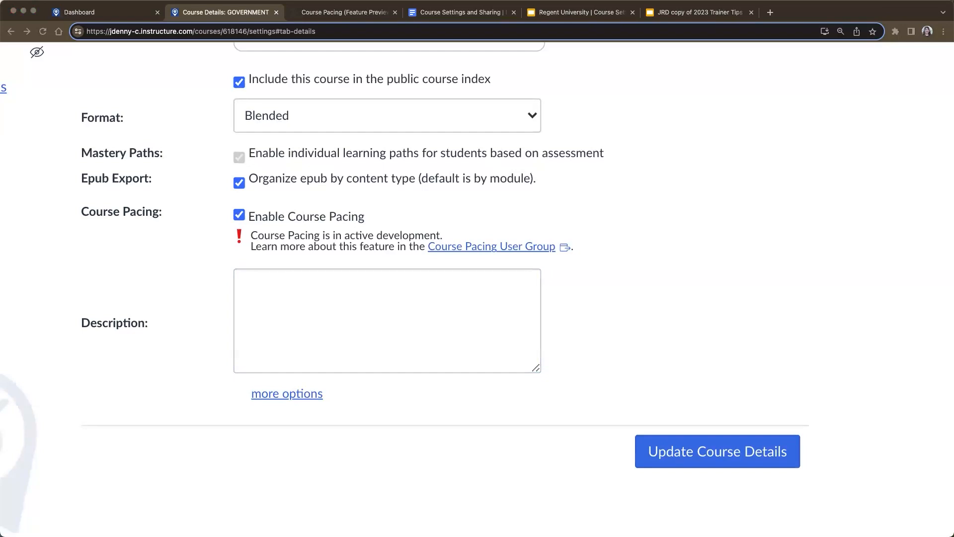
pyautogui.click(386, 278)
pyautogui.press('super+v')
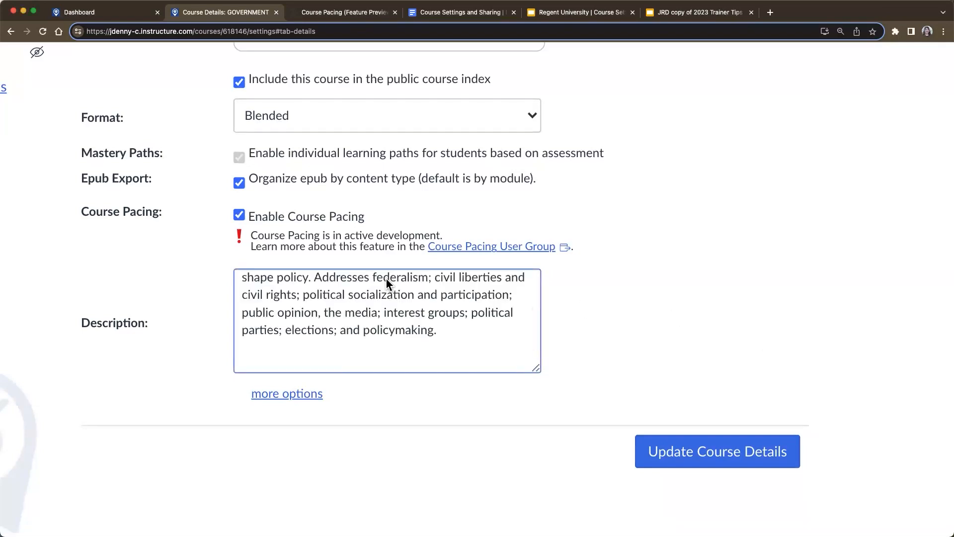
pyautogui.scroll(5, 348, 299)
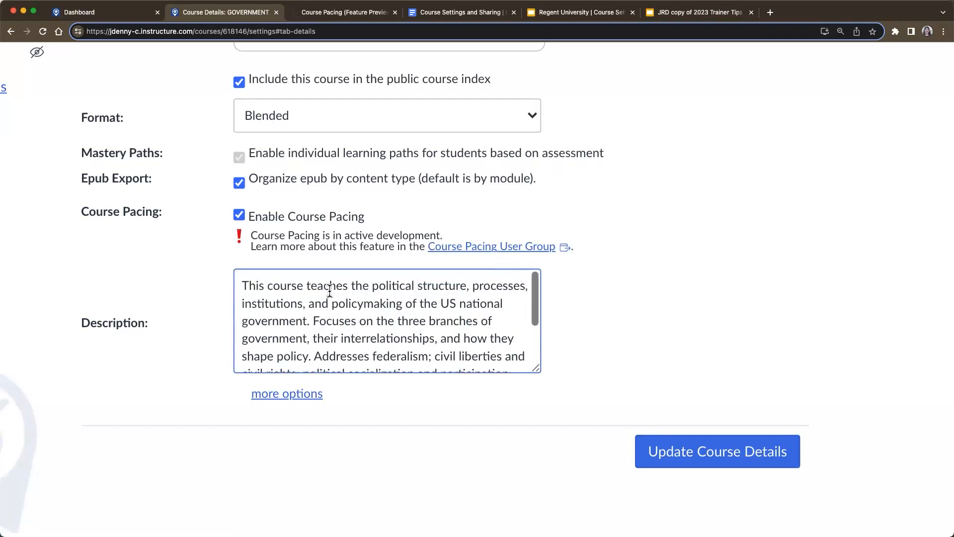
pyautogui.scroll(2, 329, 290)
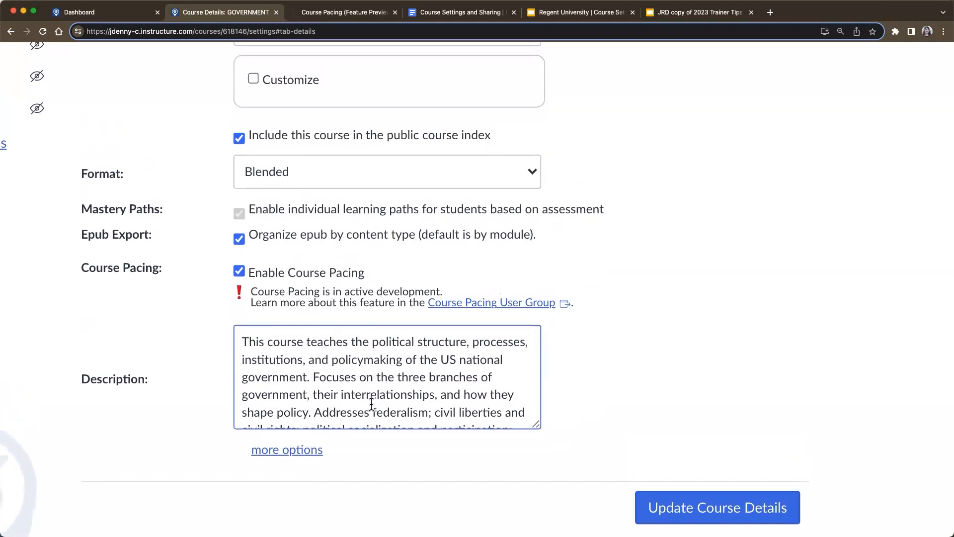
pyautogui.scroll(-3, 378, 402)
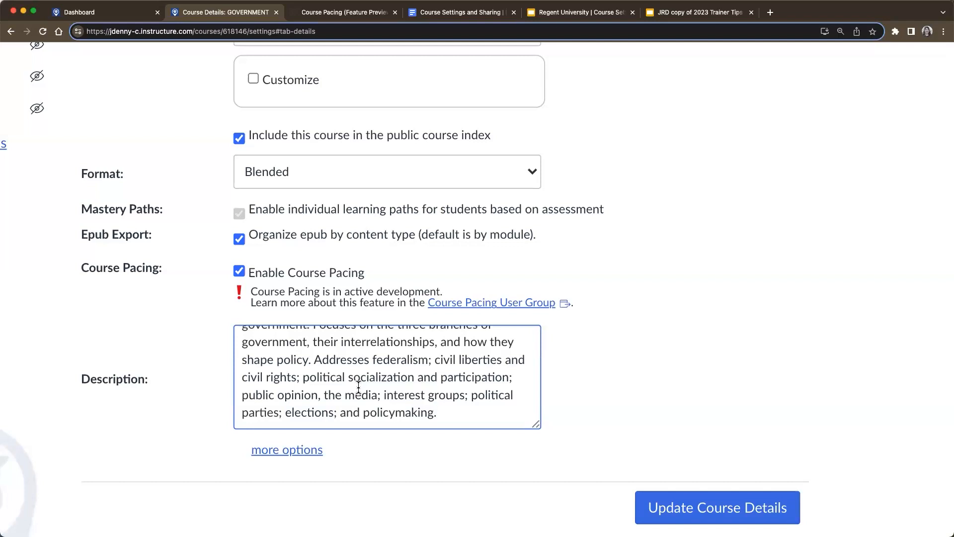
pyautogui.scroll(-2, 168, 395)
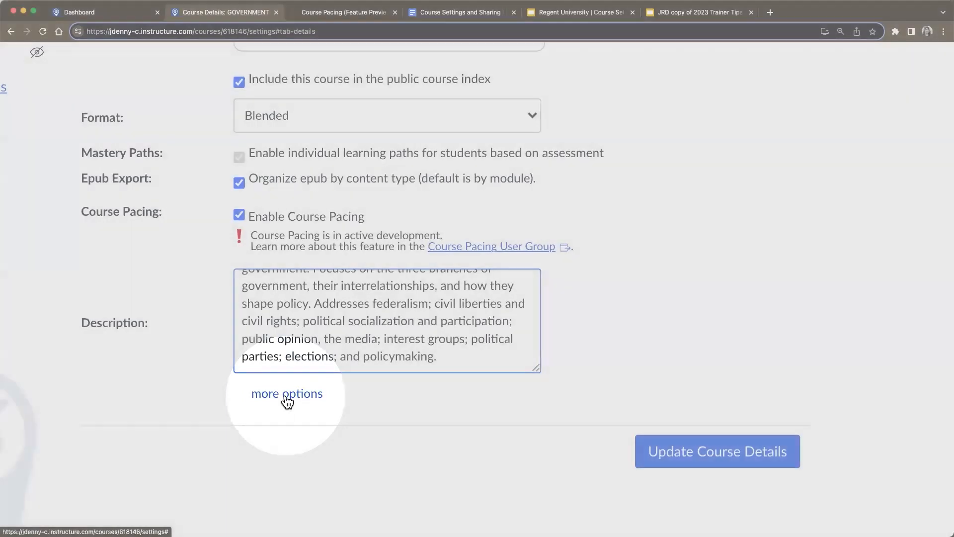
# Reveal the additional course options and enable showing recent announcements on the Course home page.
pyautogui.scroll(5, 285, 396)
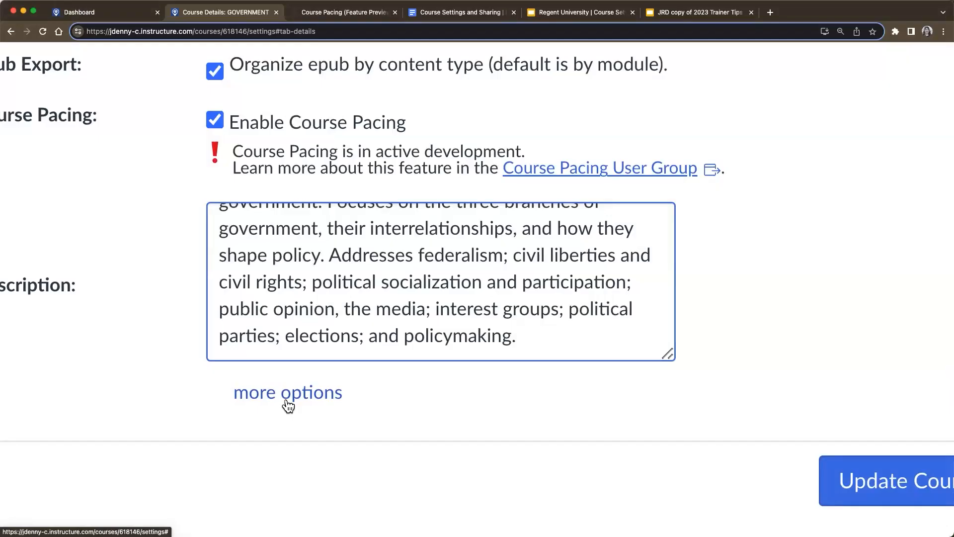
pyautogui.click(287, 402)
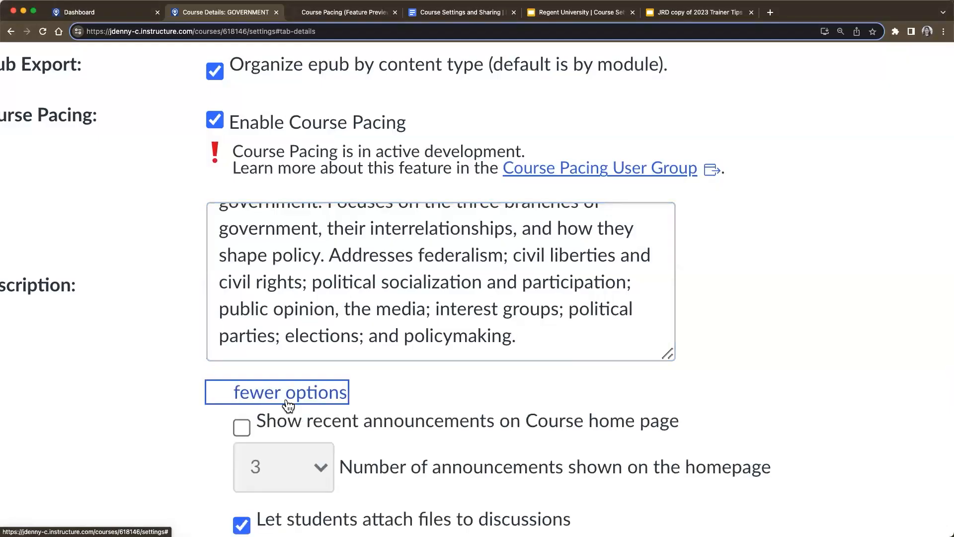
pyautogui.scroll(-5, 288, 405)
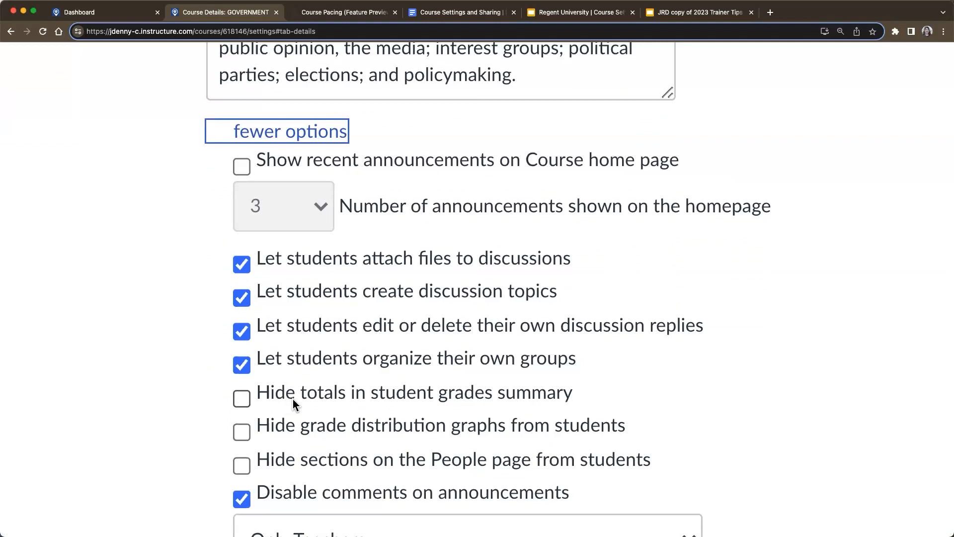
pyautogui.scroll(-4, 293, 398)
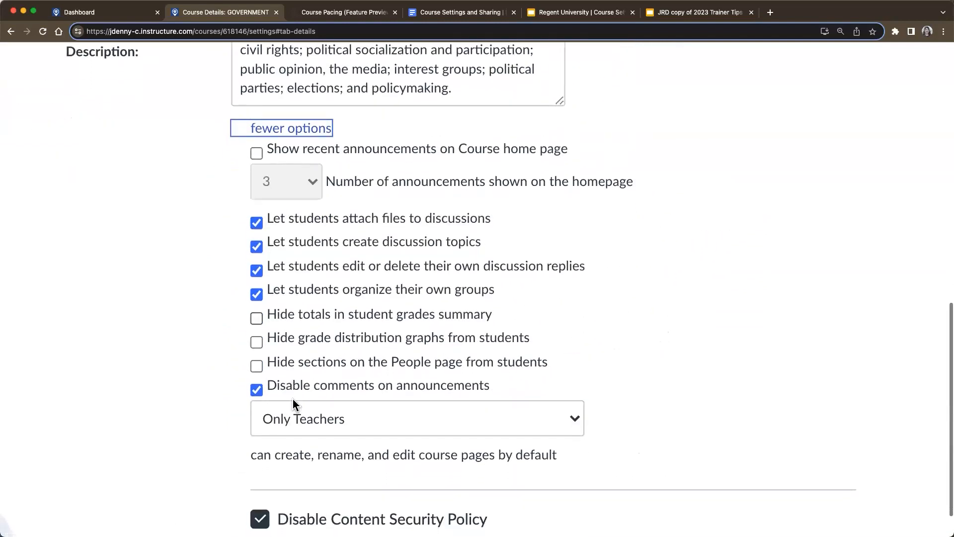
pyautogui.scroll(-1, 293, 400)
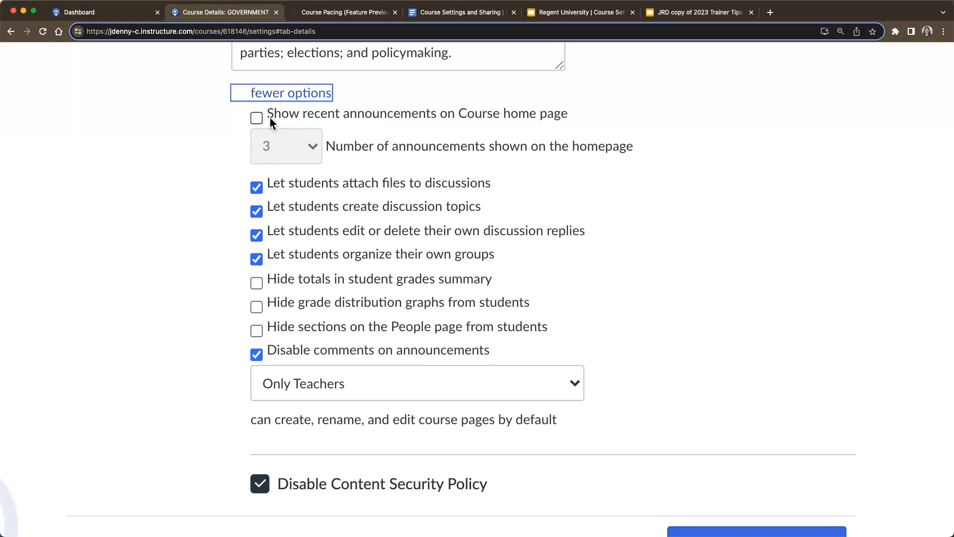
pyautogui.click(256, 120)
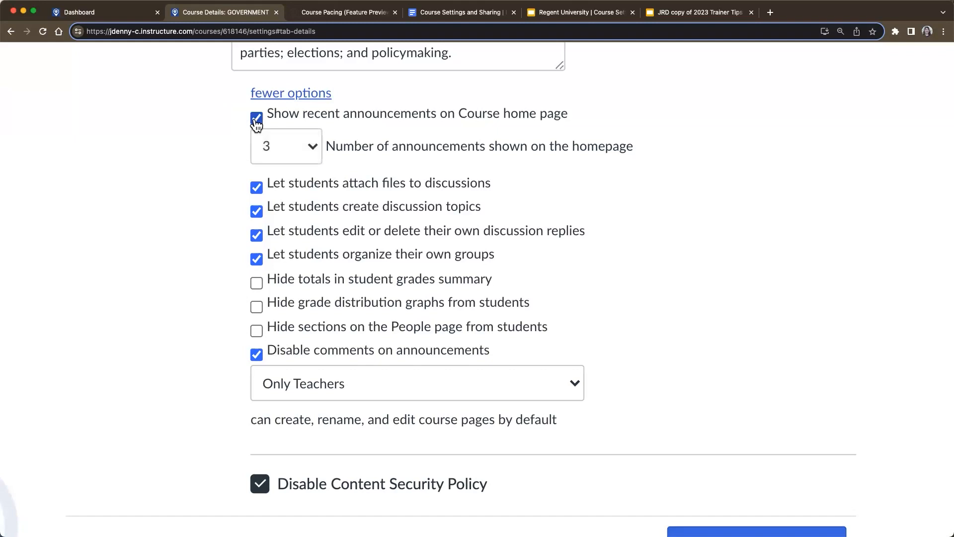
# Set the number of announcements shown on the homepage to 3.
pyautogui.click(313, 147)
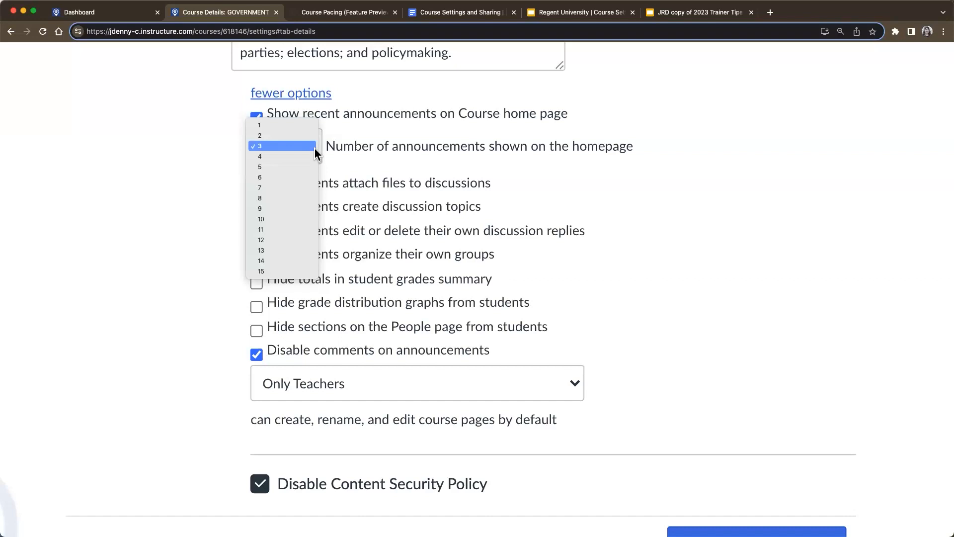
pyautogui.click(270, 137)
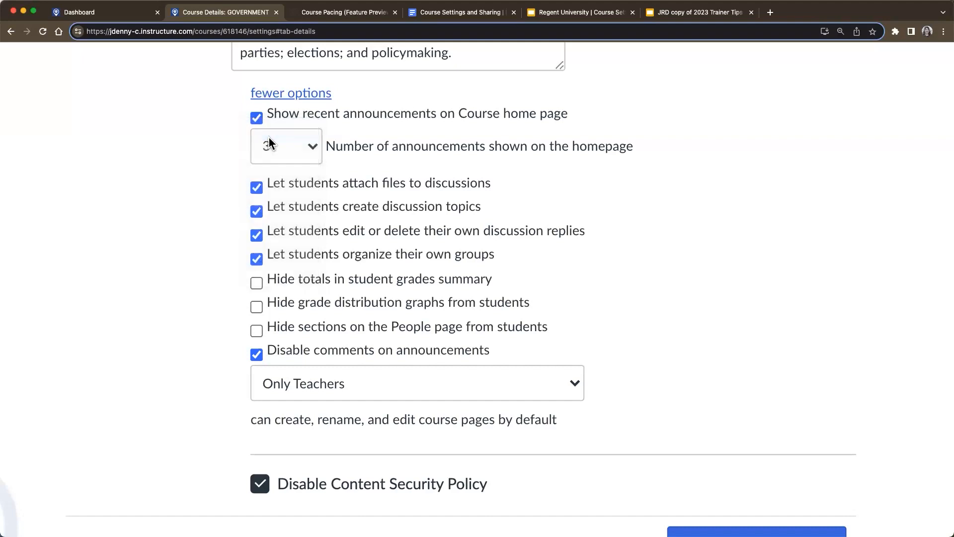
pyautogui.click(314, 152)
pyautogui.click(309, 164)
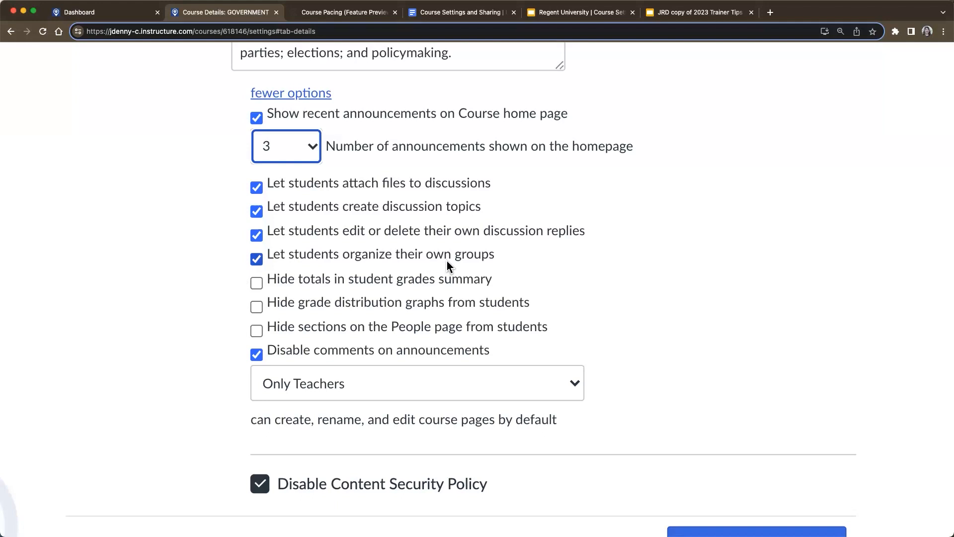
# Try hiding sections on the People page from students, and turn that option back off.
pyautogui.scroll(-5, 287, 261)
pyautogui.scroll(3, 287, 261)
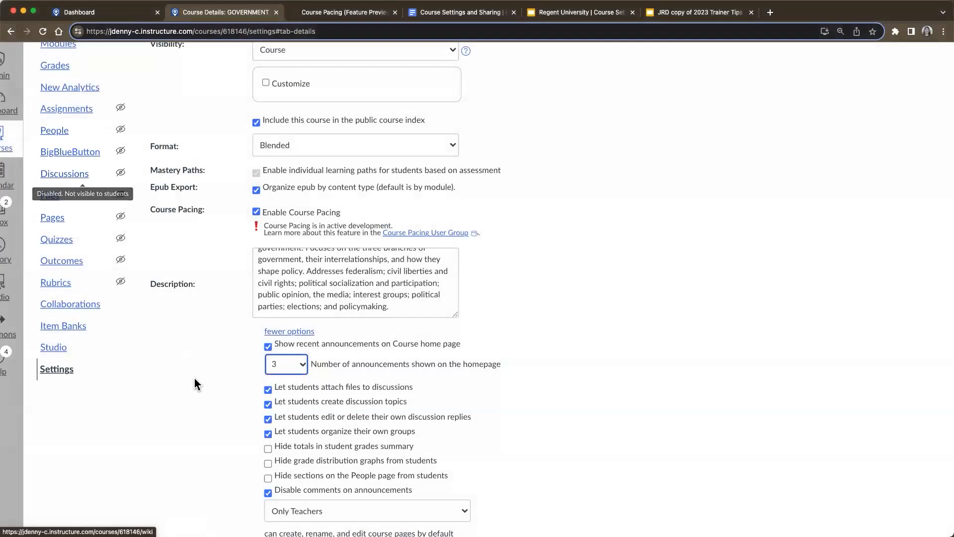
pyautogui.scroll(-5, 195, 377)
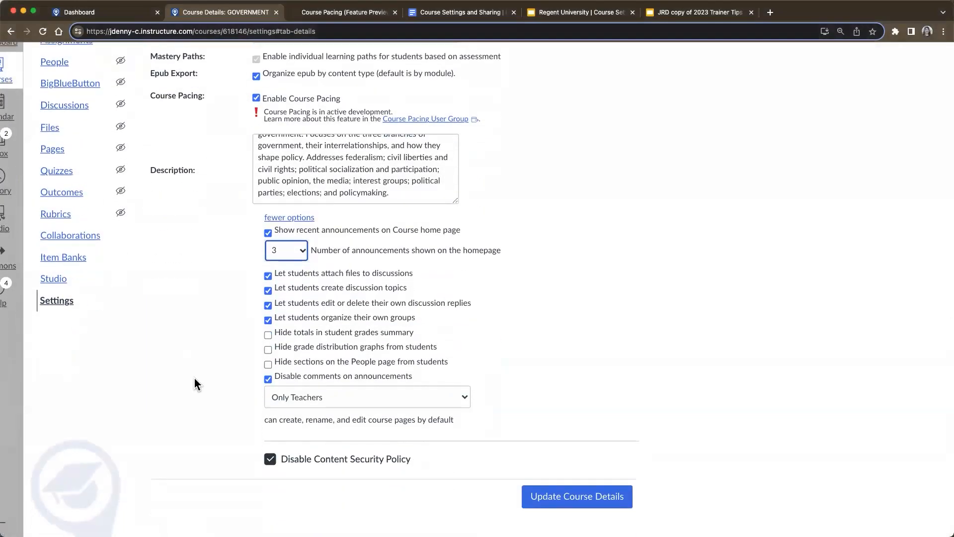
pyautogui.scroll(5, 195, 378)
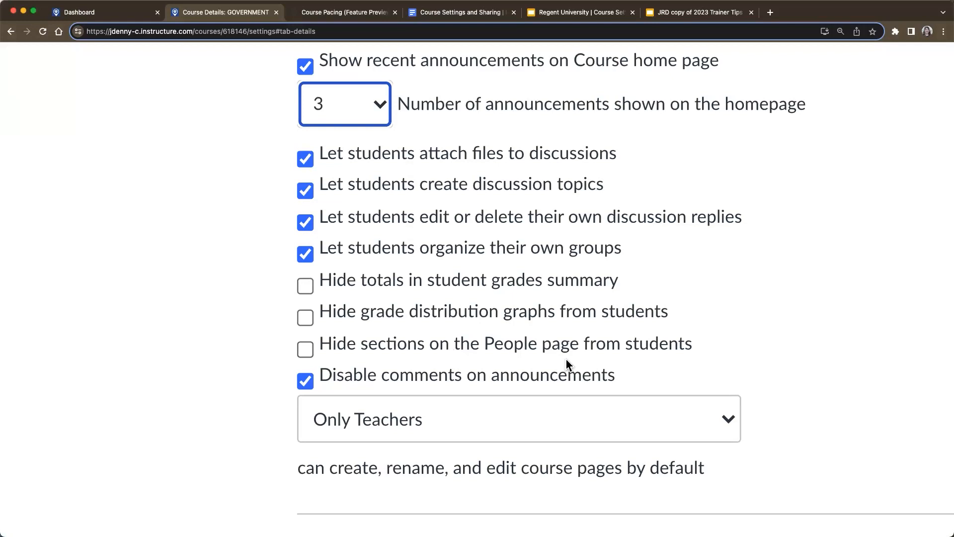
pyautogui.scroll(-5, 565, 359)
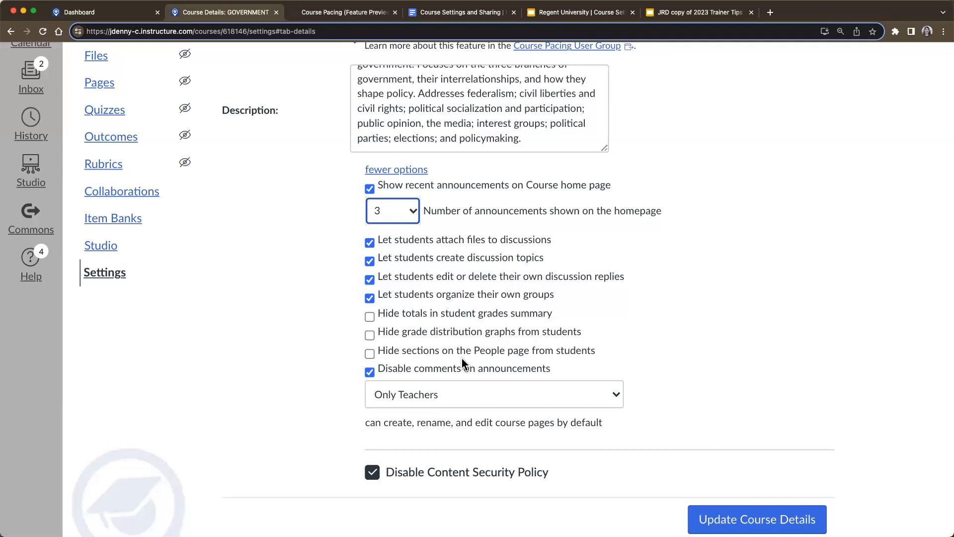
pyautogui.click(369, 354)
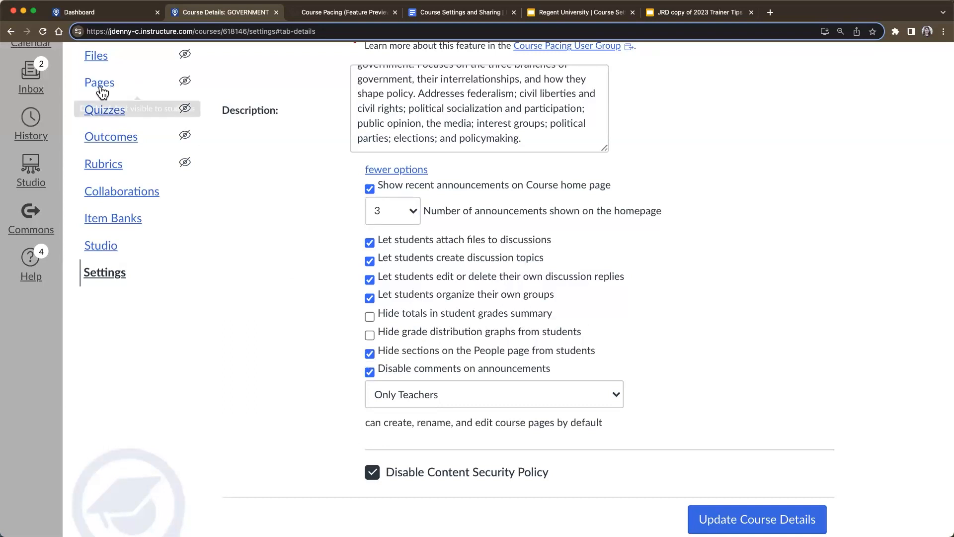
pyautogui.scroll(3, 105, 101)
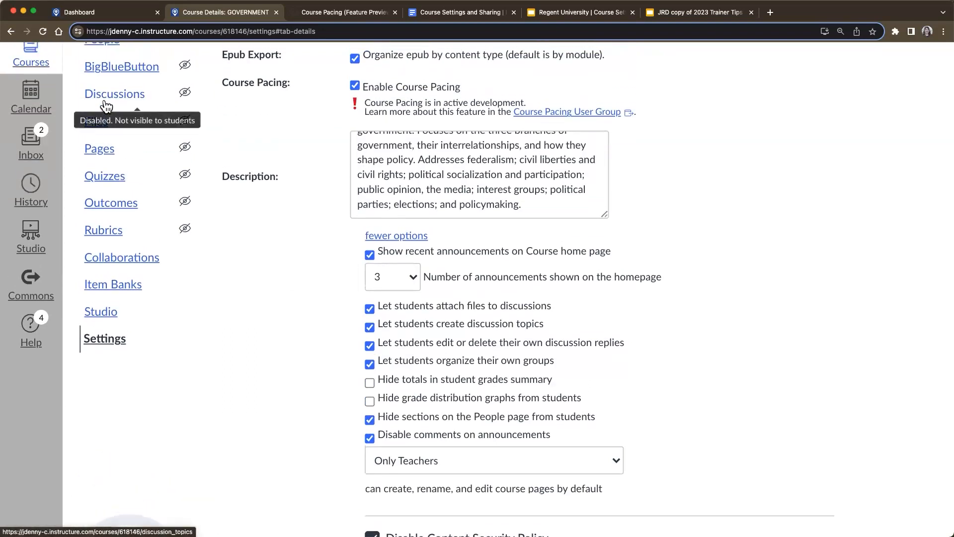
pyautogui.scroll(3, 106, 106)
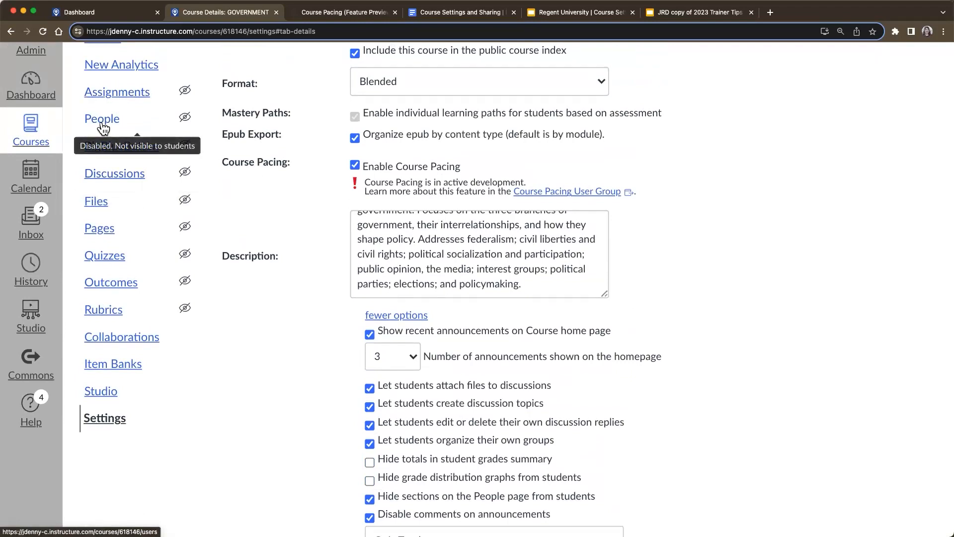
pyautogui.scroll(-6, 308, 352)
pyautogui.click(369, 335)
pyautogui.scroll(2, 395, 365)
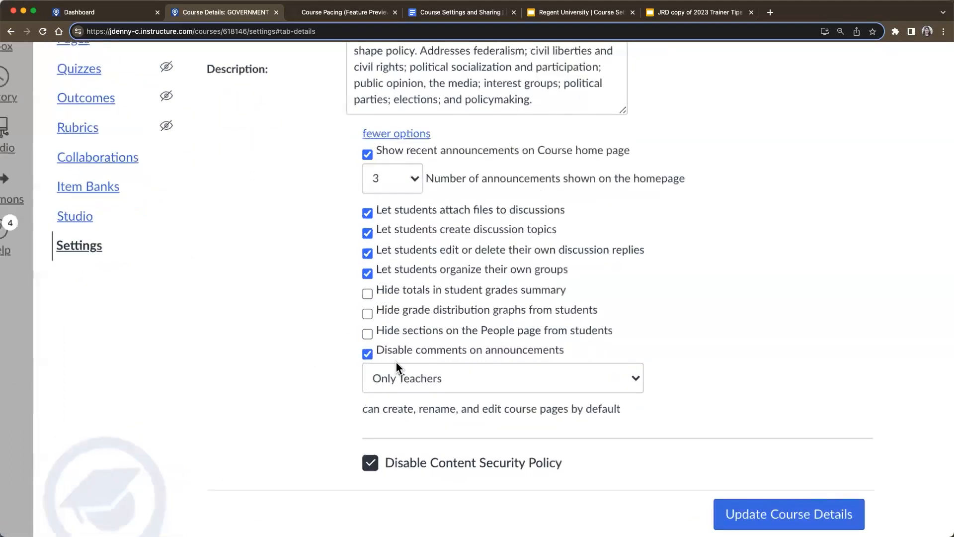
# Review the student permission options and allow Only Teachers to create, rename, and edit course pages by default.
pyautogui.scroll(2, 396, 362)
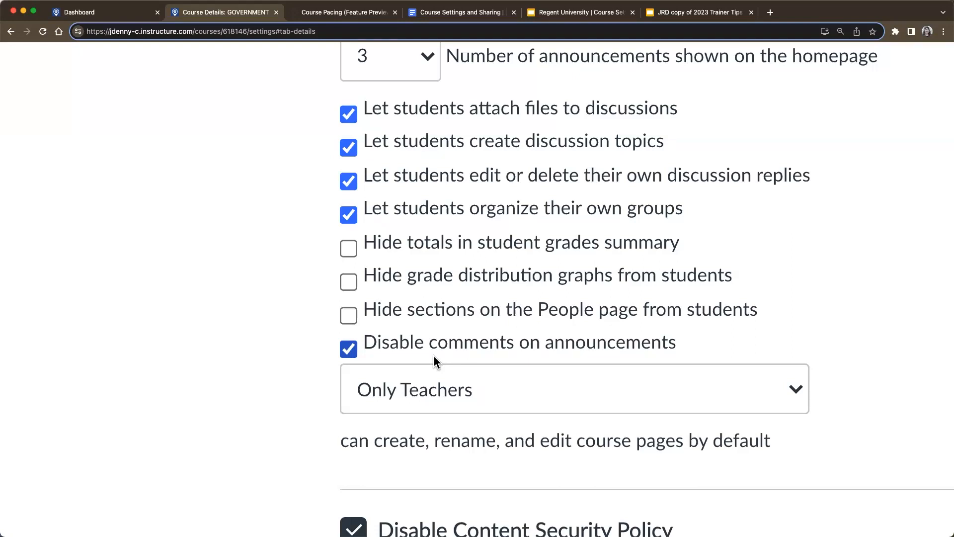
pyautogui.scroll(-5, 433, 356)
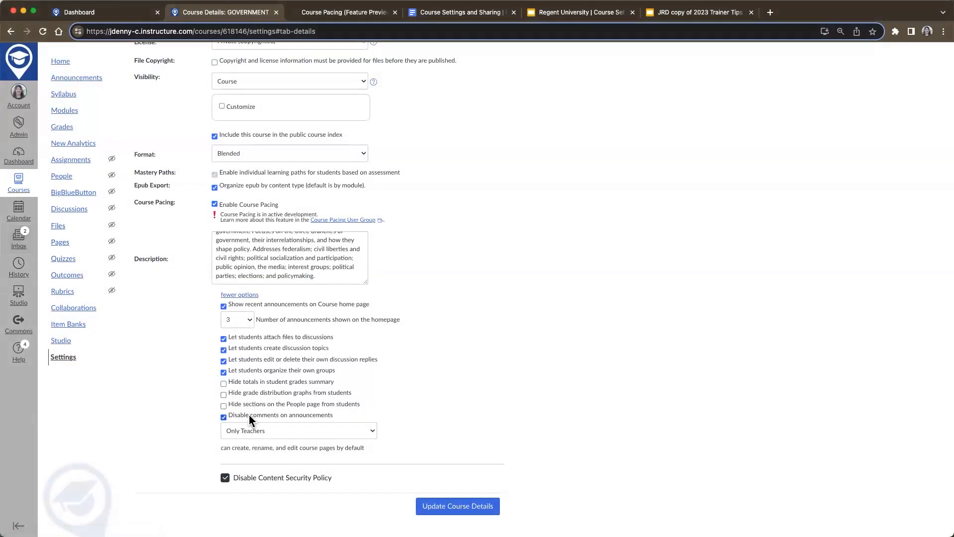
pyautogui.scroll(5, 249, 416)
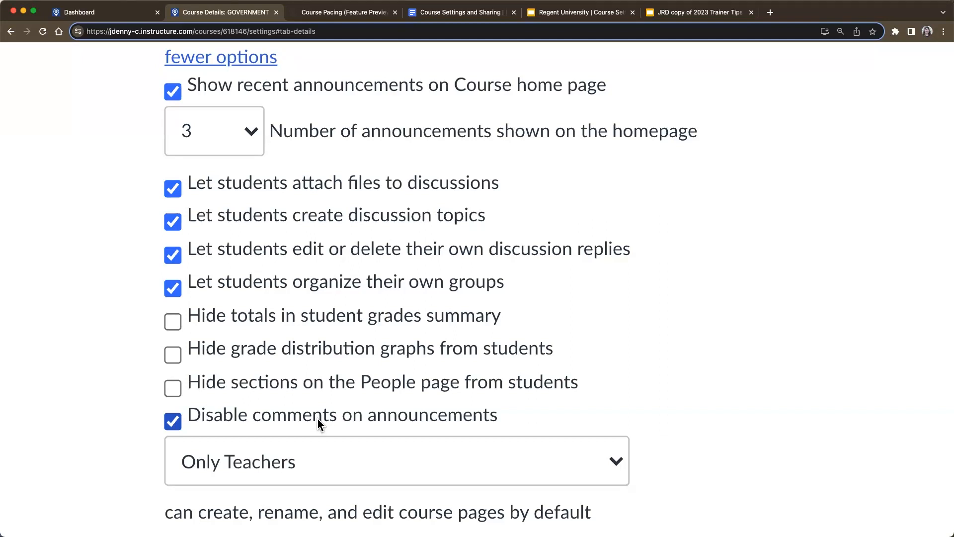
pyautogui.scroll(-5, 318, 419)
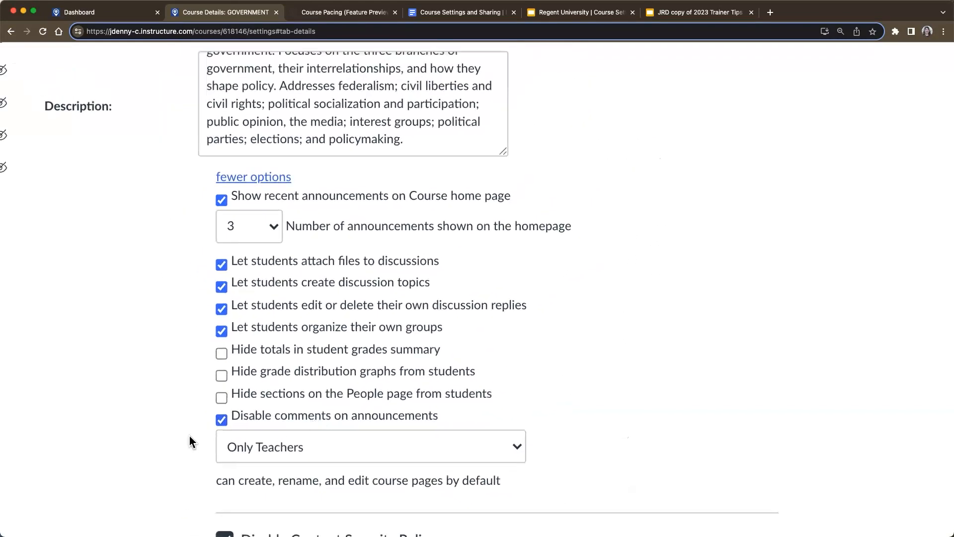
pyautogui.scroll(-3, 189, 437)
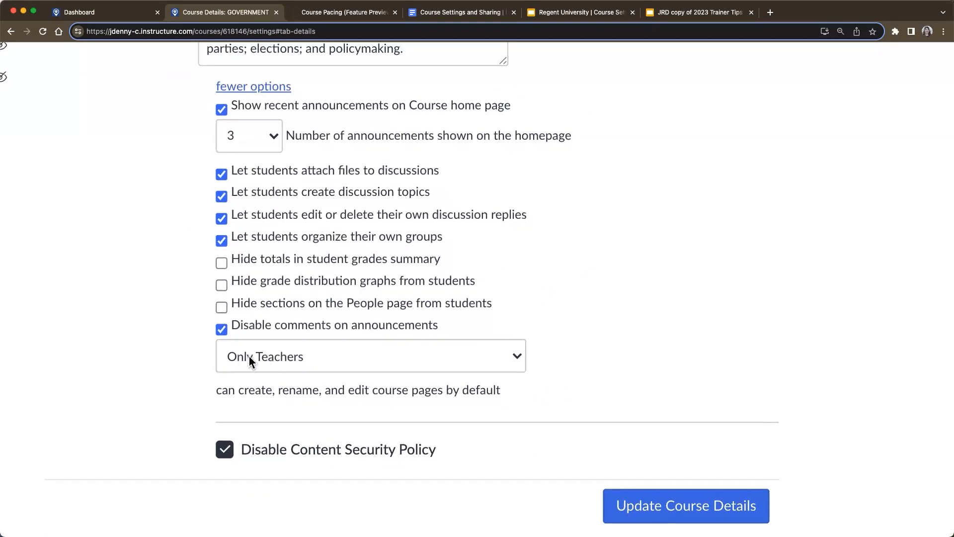
pyautogui.click(249, 356)
pyautogui.click(183, 347)
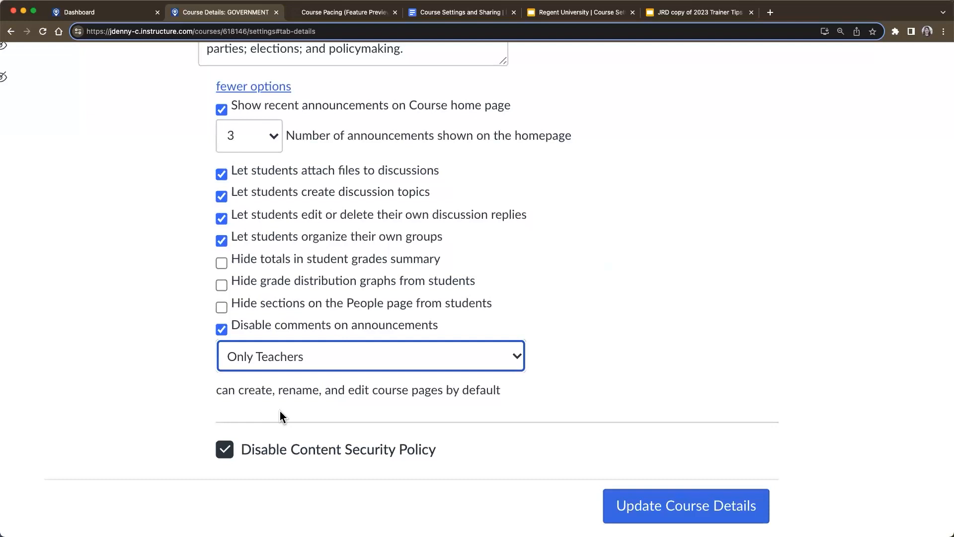
pyautogui.scroll(5, 255, 365)
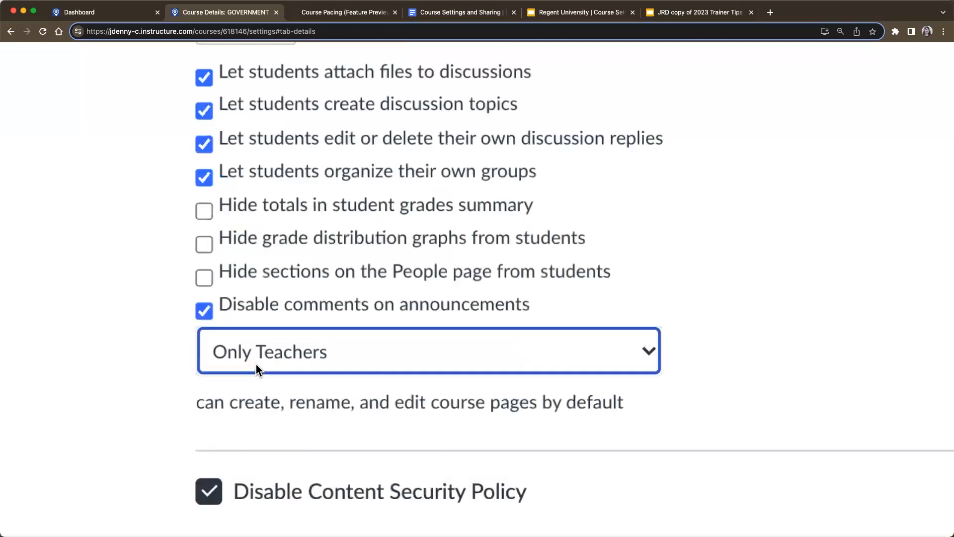
pyautogui.click(300, 369)
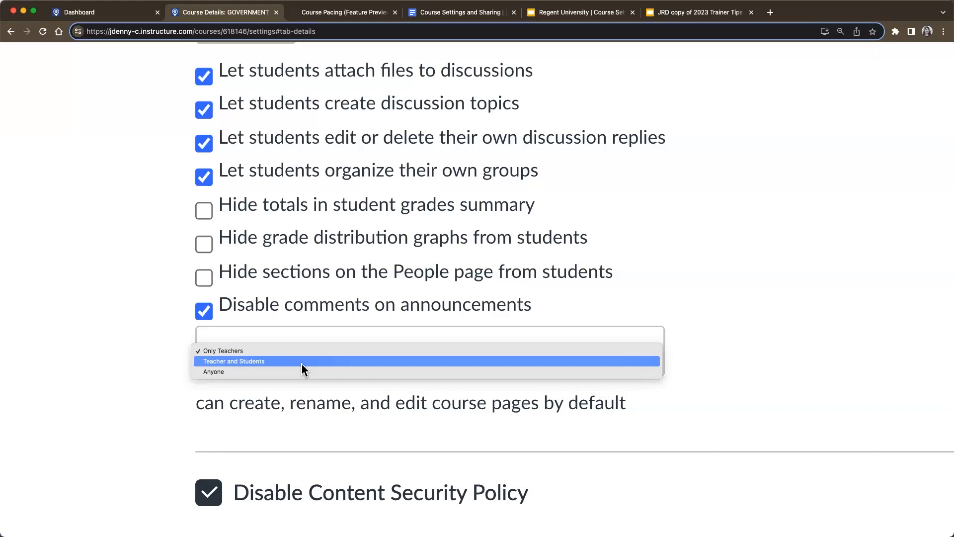
pyautogui.click(291, 351)
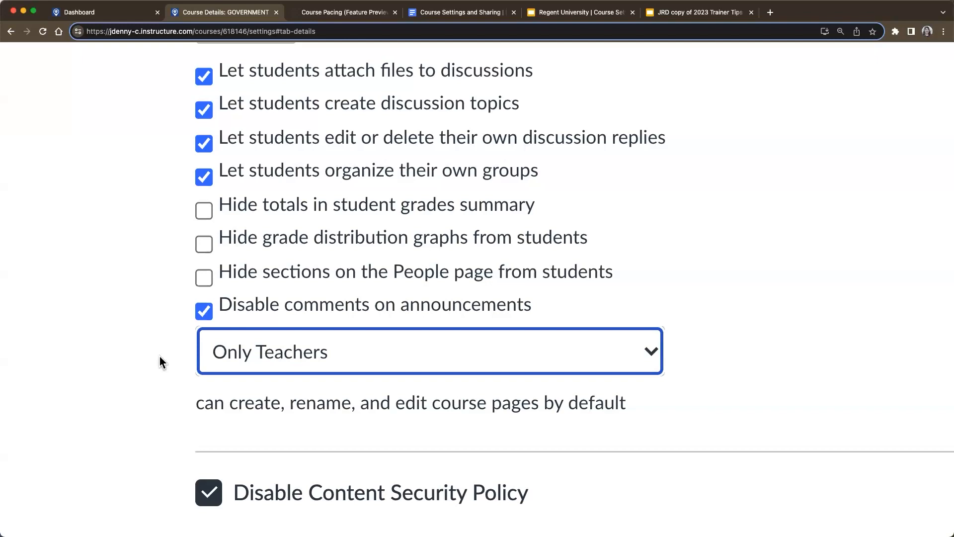
# Try to toggle the Disable Content Security Policy option.
pyautogui.press('super+minus')
pyautogui.press('super+minus')
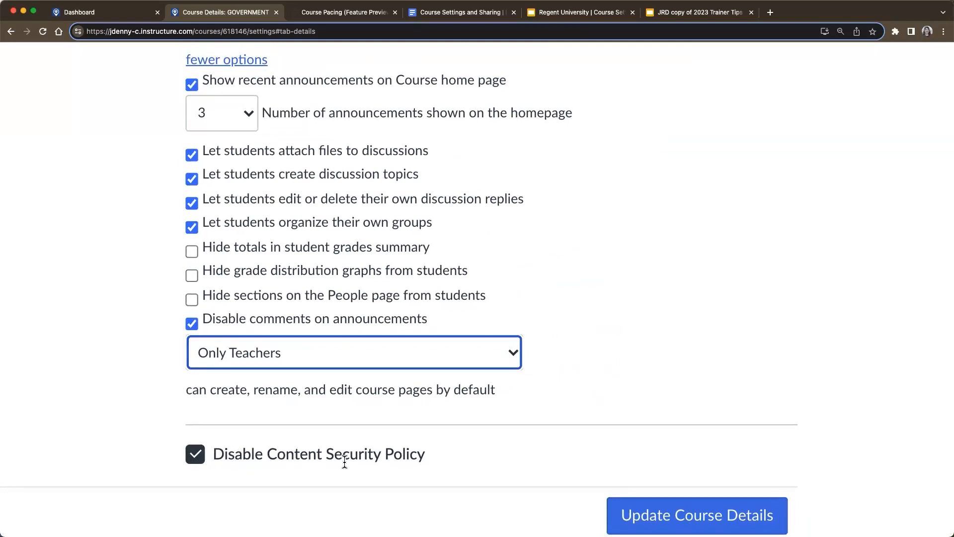
pyautogui.press('super+minus')
pyautogui.press('super+minus')
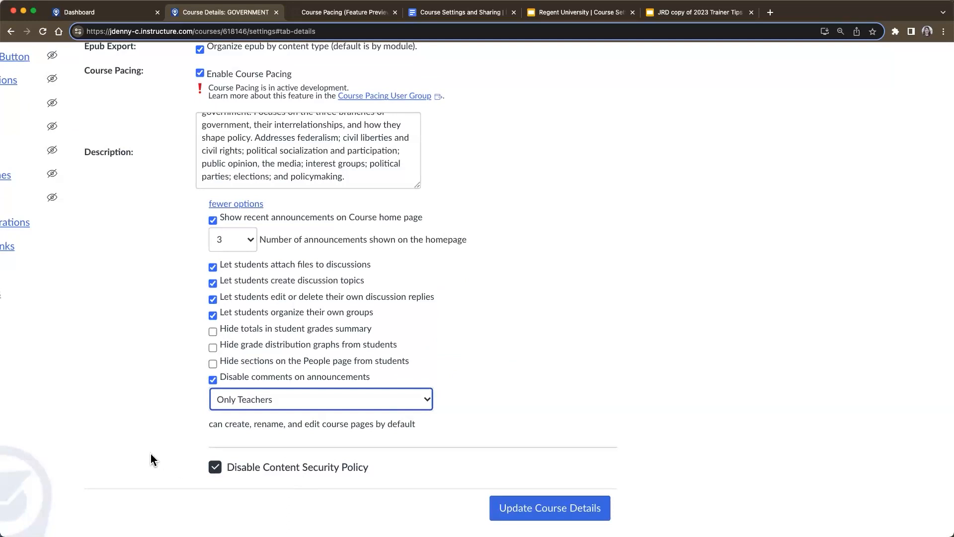
pyautogui.click(214, 470)
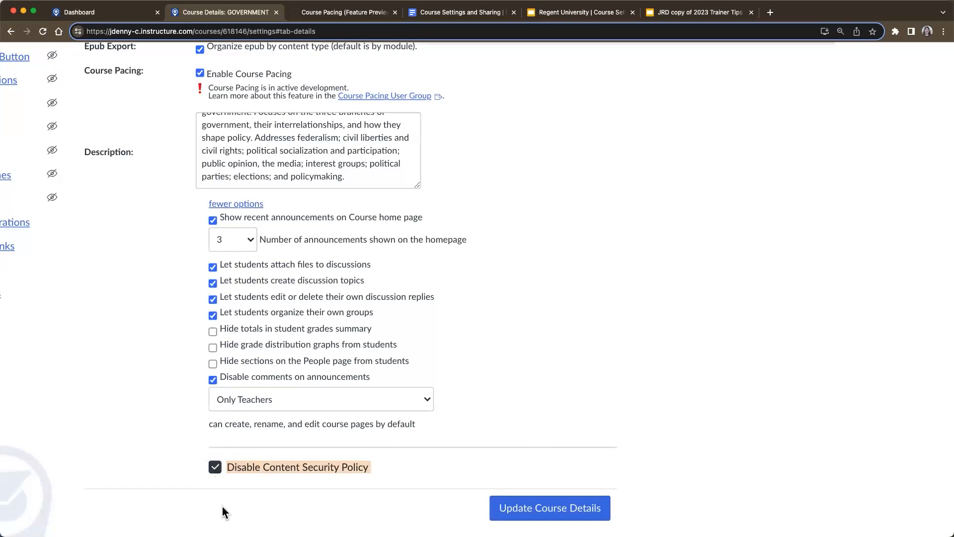
pyautogui.scroll(5, 290, 480)
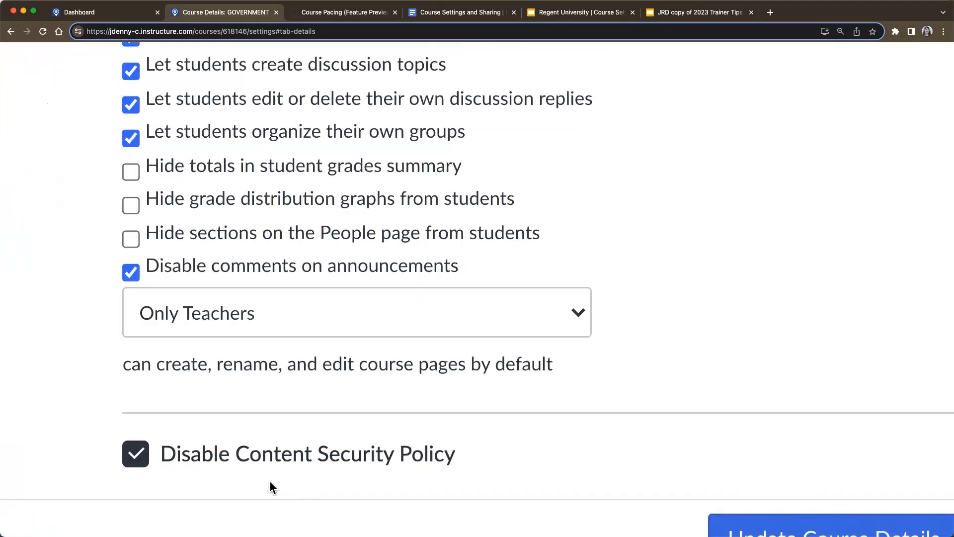
pyautogui.scroll(-5, 269, 481)
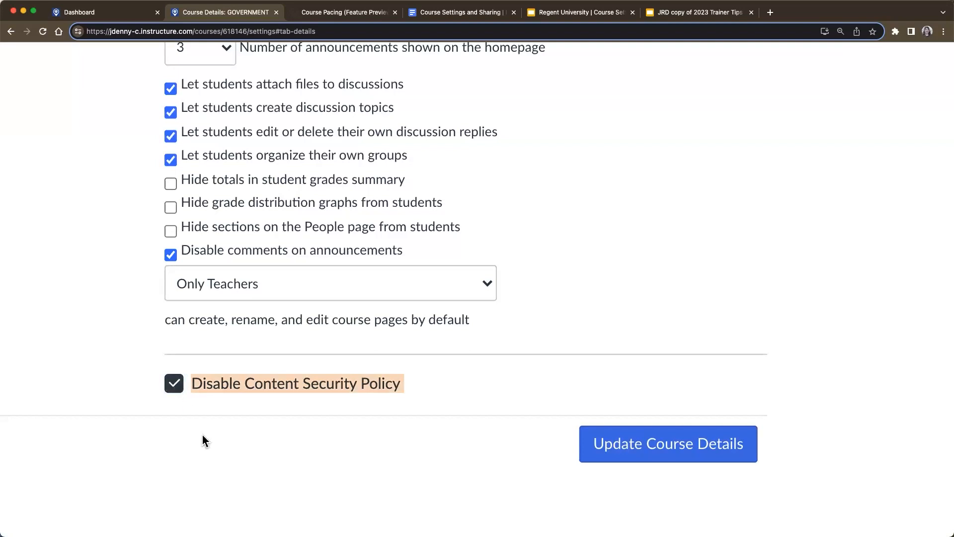
pyautogui.scroll(-5, 207, 443)
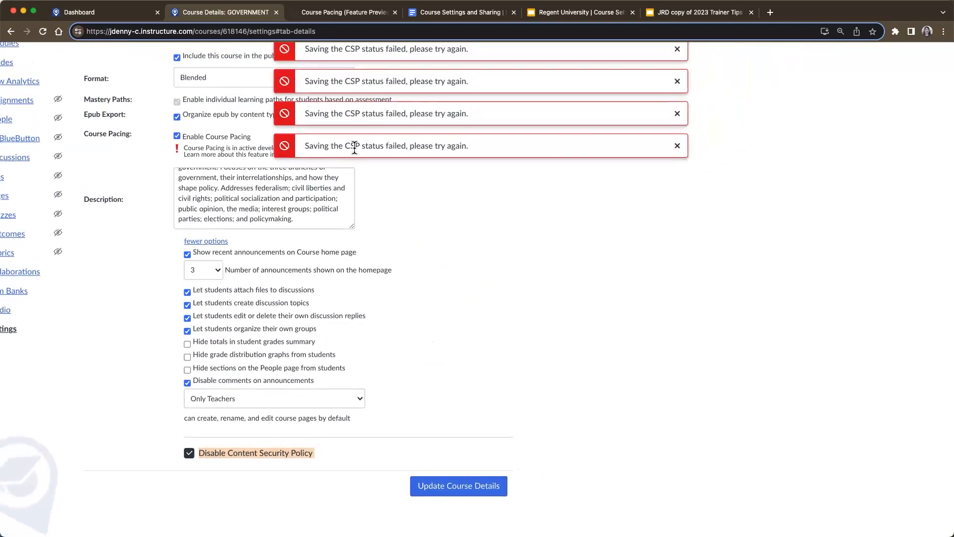
# Dismiss all the CSP status error notices and return to the end of the course details.
pyautogui.scroll(3, 353, 147)
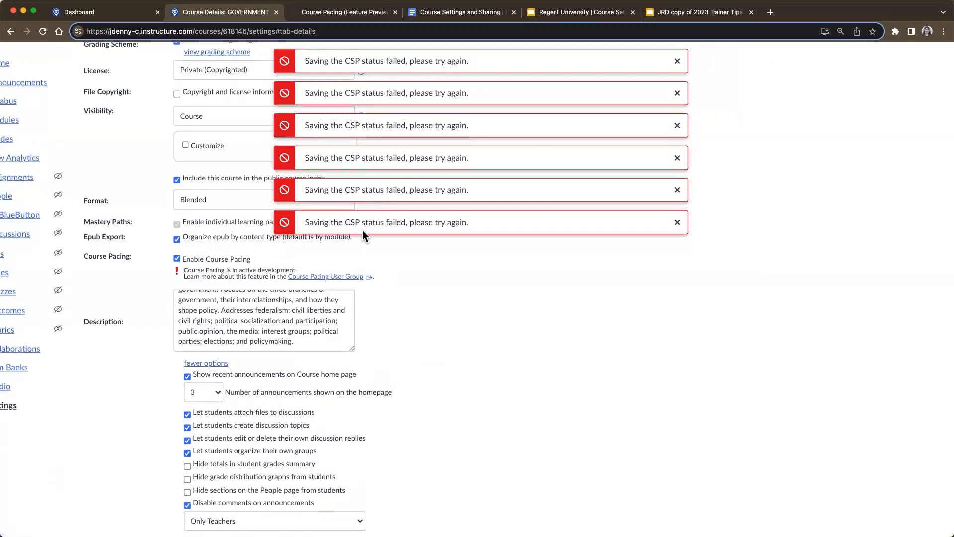
pyautogui.click(678, 61)
pyautogui.click(677, 61)
pyautogui.click(678, 61)
pyautogui.click(677, 60)
pyautogui.click(679, 62)
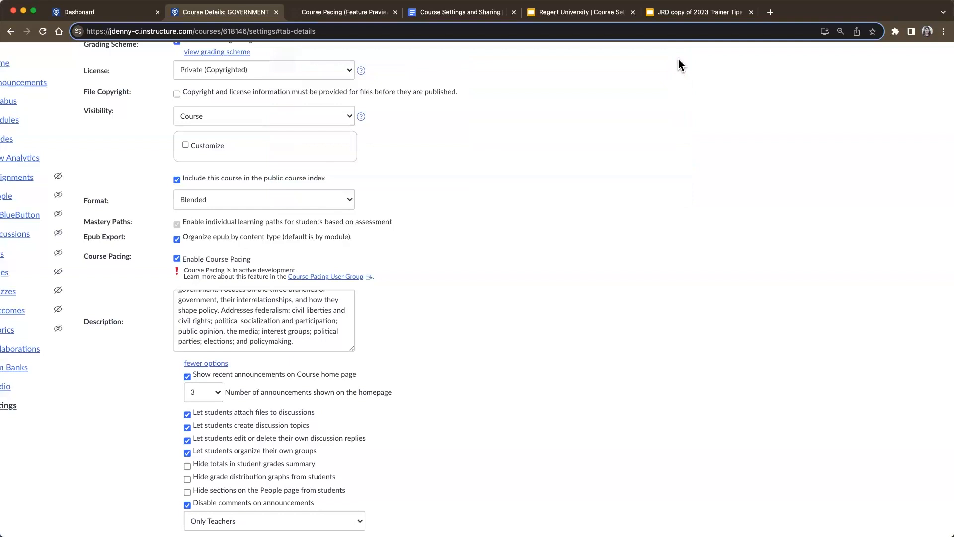
pyautogui.scroll(1, 619, 234)
pyautogui.scroll(-3, 619, 234)
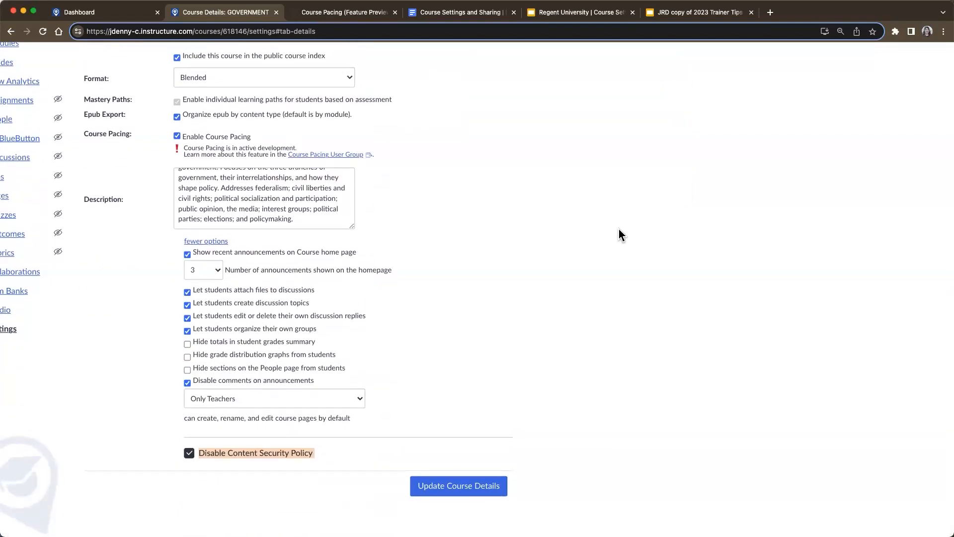
# Limit the course's participation to Course dates and set its end to Jun 23, 2023 12:00am.
pyautogui.scroll(15, 618, 228)
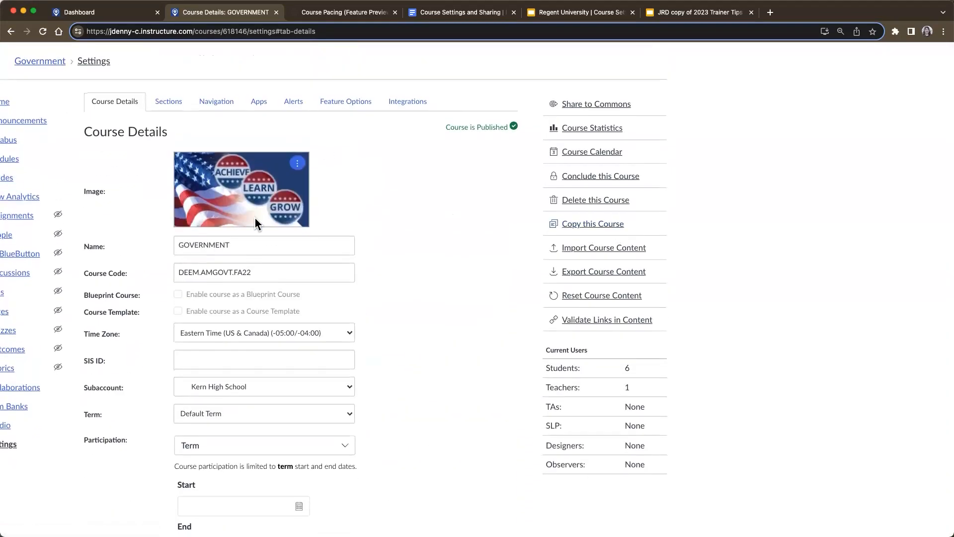
pyautogui.scroll(-4, 236, 211)
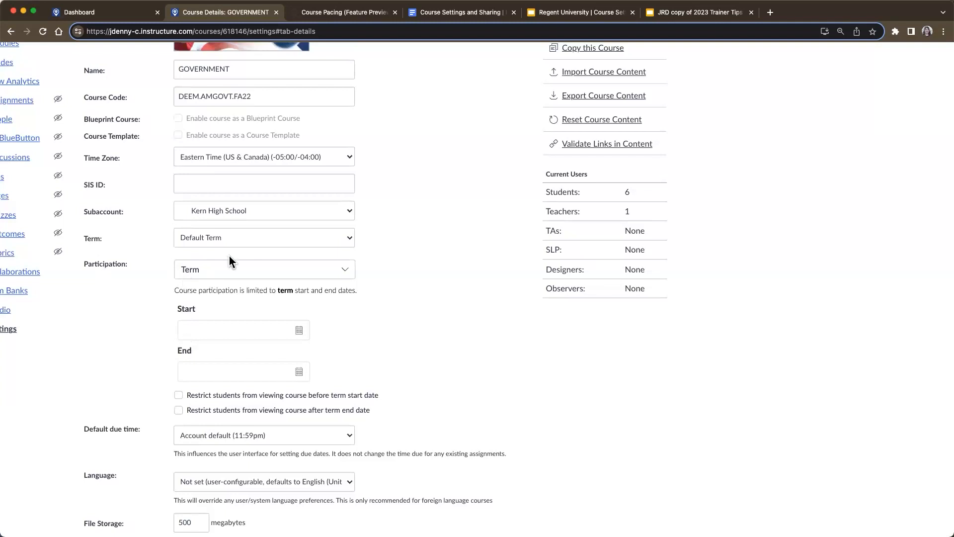
pyautogui.click(223, 269)
pyautogui.click(219, 305)
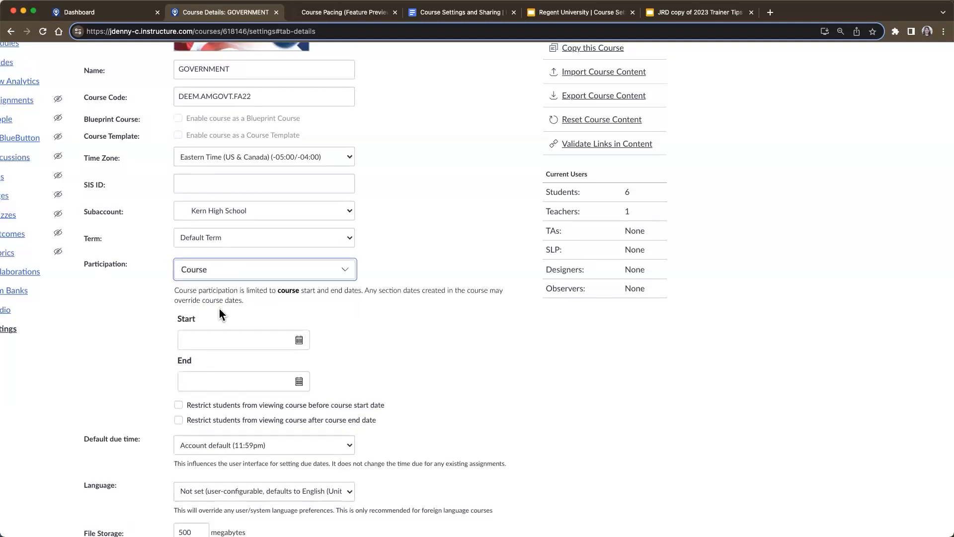
pyautogui.click(206, 385)
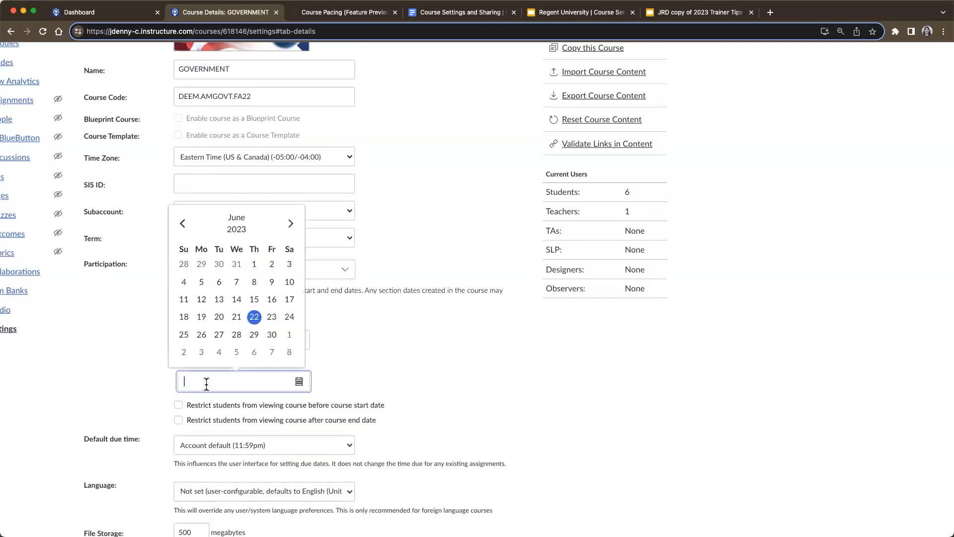
pyautogui.click(272, 317)
pyautogui.scroll(-3, 252, 502)
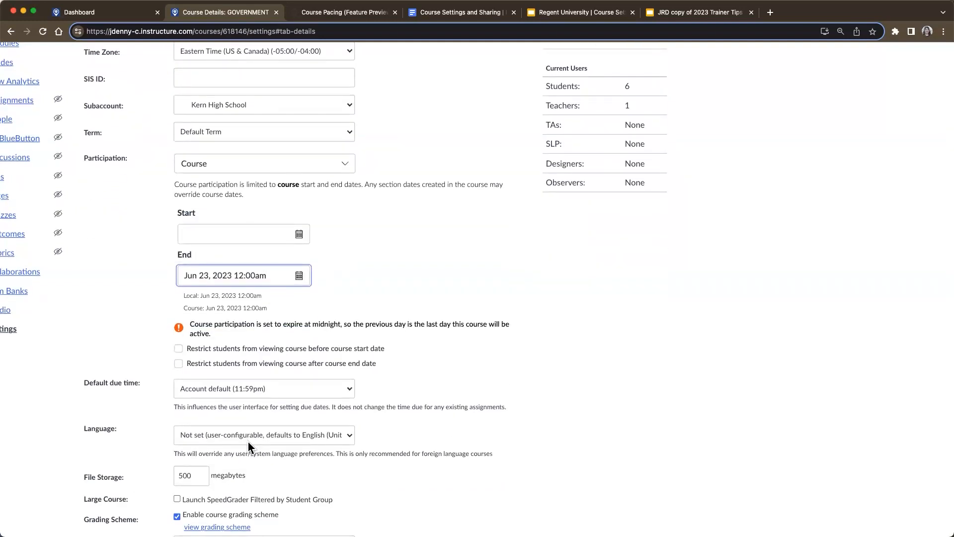
# Review the remaining course details, from language and file storage through visibility, format, description, announcements and student permissions.
pyautogui.scroll(-7, 136, 333)
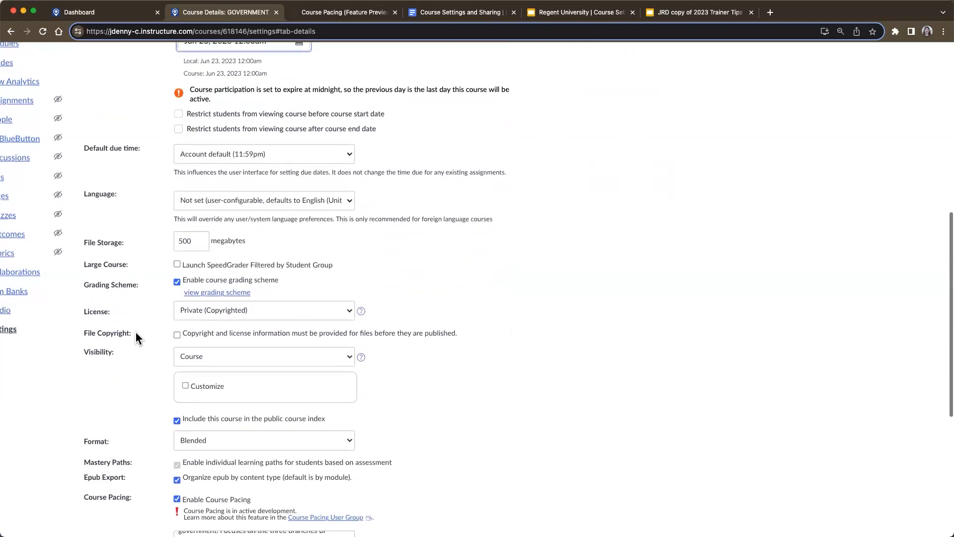
pyautogui.scroll(5, 135, 273)
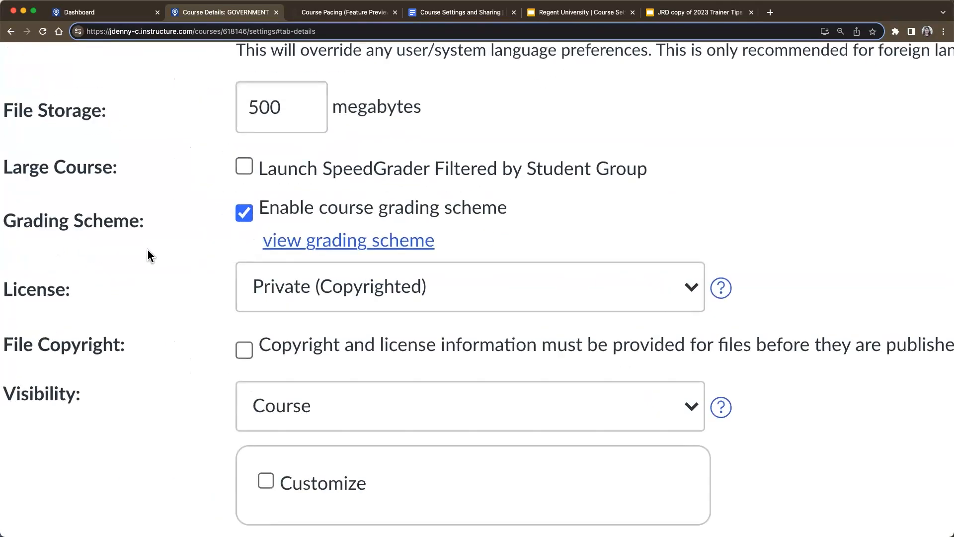
pyautogui.scroll(-4, 307, 266)
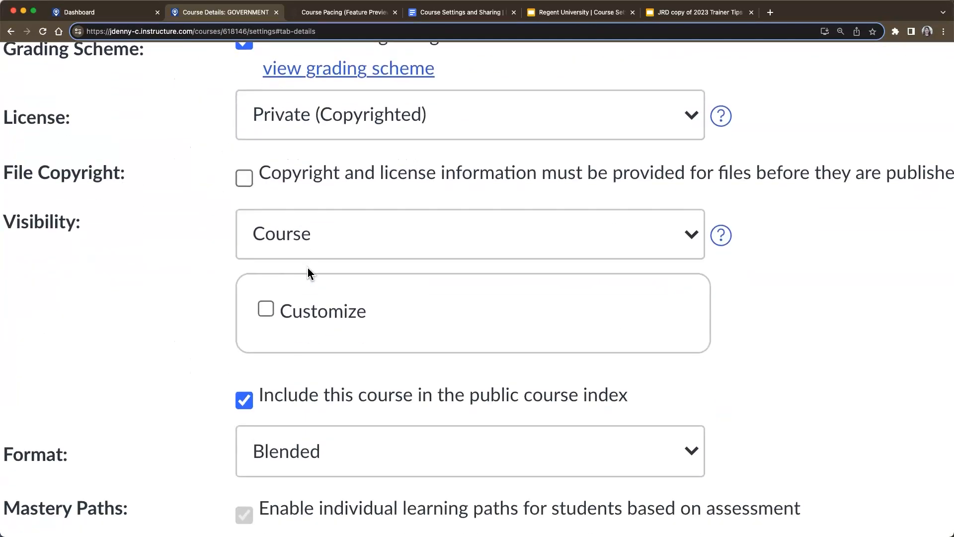
pyautogui.hscroll(-1, 309, 267)
pyautogui.hscroll(-1, 308, 267)
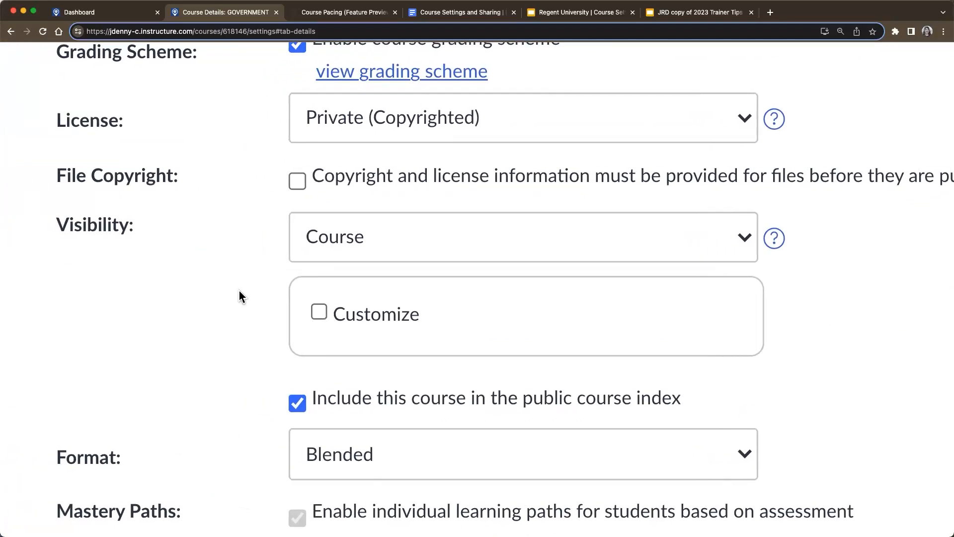
pyautogui.scroll(-5, 239, 291)
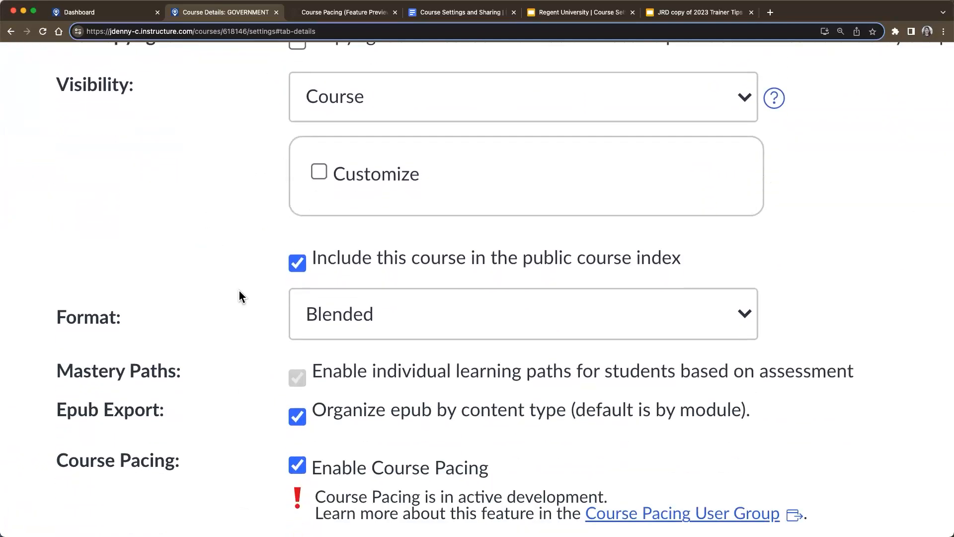
pyautogui.scroll(-2, 239, 291)
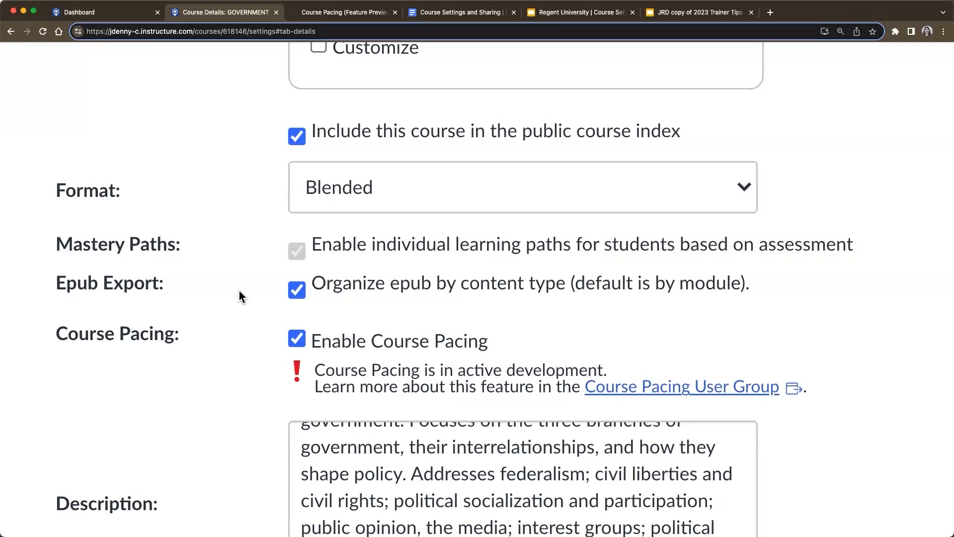
pyautogui.scroll(-5, 240, 294)
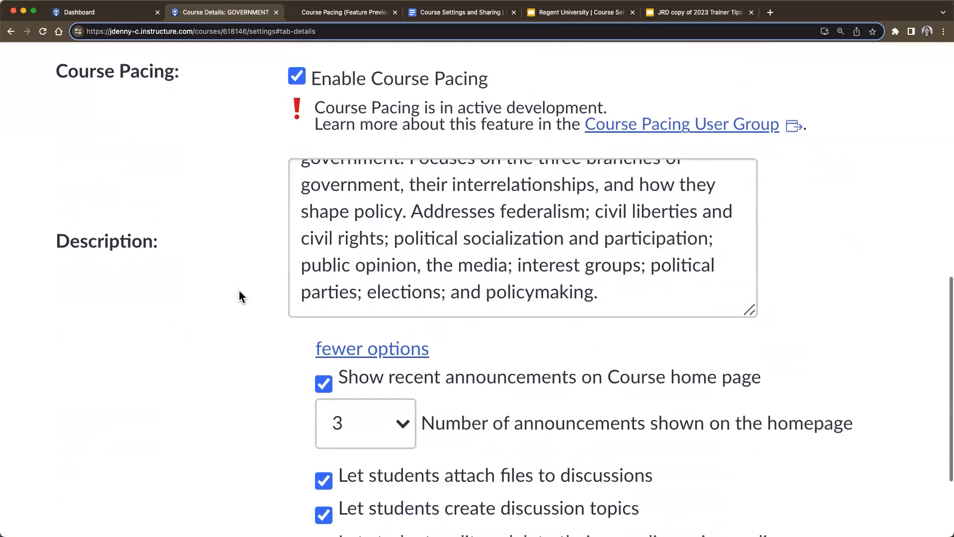
pyautogui.scroll(-3, 240, 294)
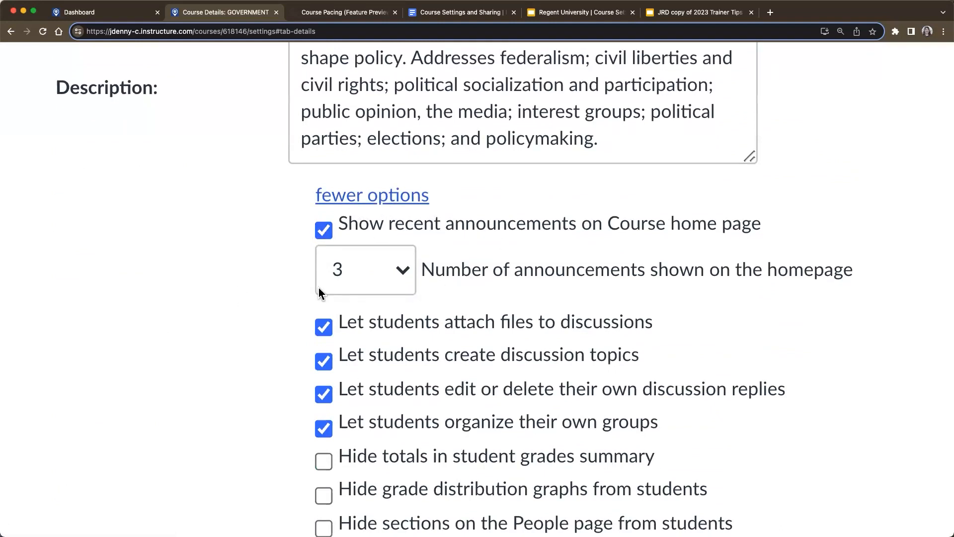
pyautogui.scroll(-5, 319, 287)
pyautogui.scroll(-3, 318, 288)
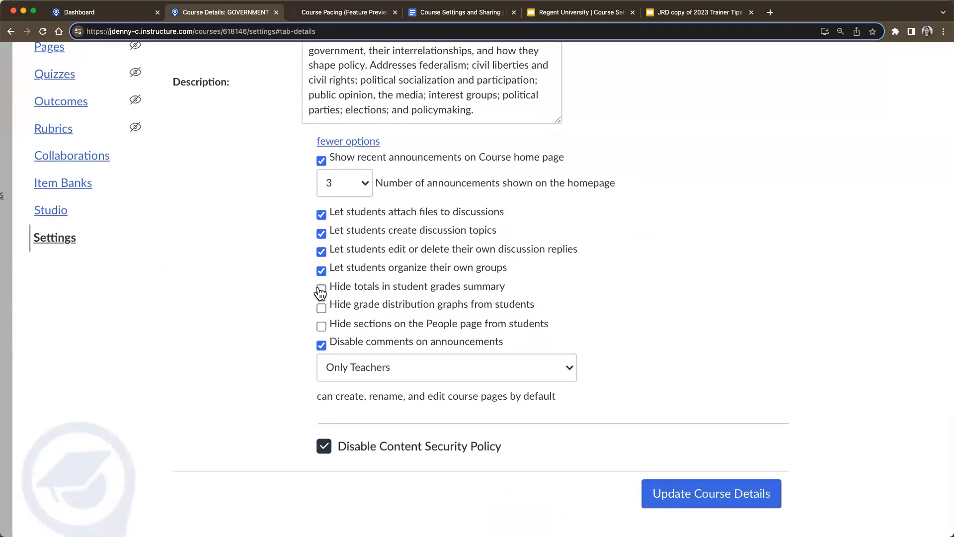
pyautogui.press('super+minus')
pyautogui.press('super+minus')
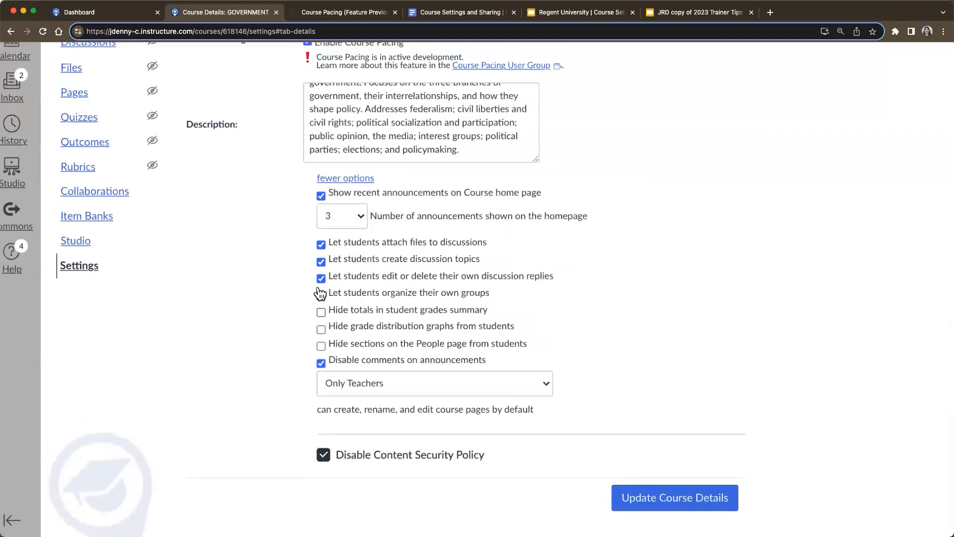
# Save the changes by updating the course details.
pyautogui.scroll(5, 437, 272)
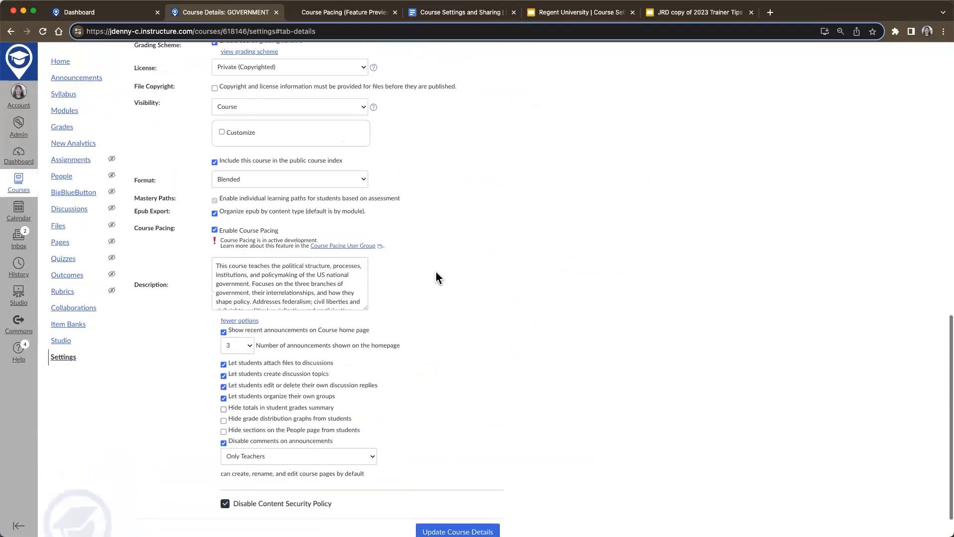
pyautogui.scroll(-5, 435, 270)
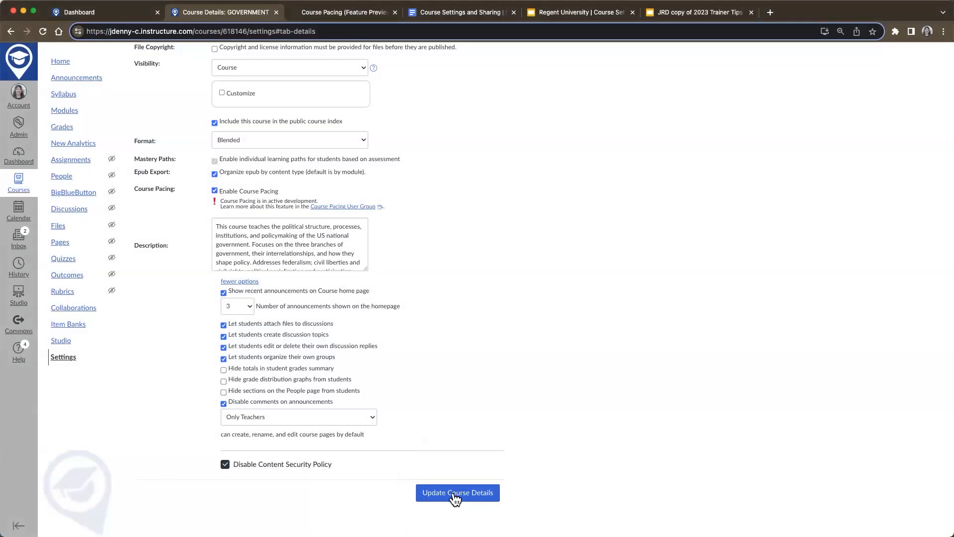
pyautogui.click(454, 493)
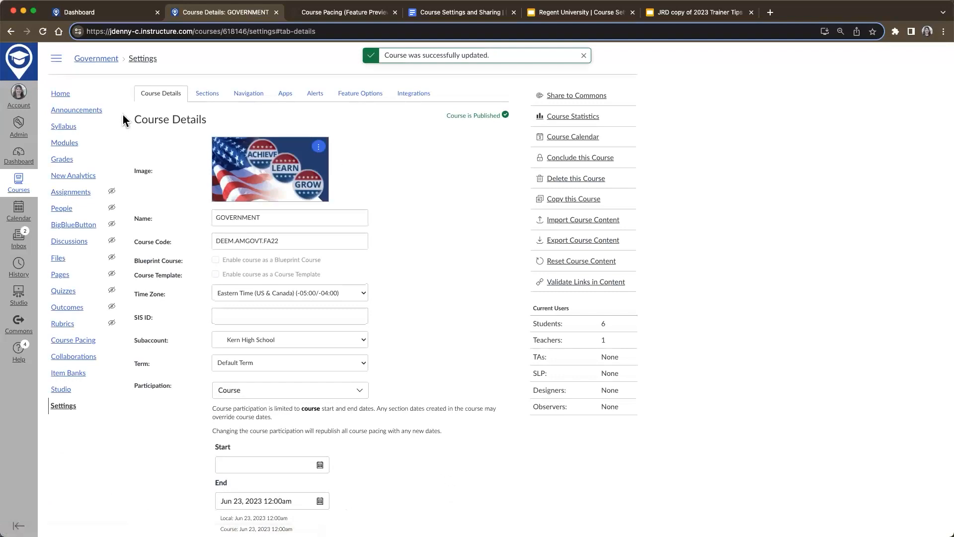
# Open the Government course's home page and look at its recent announcements.
pyautogui.click(74, 99)
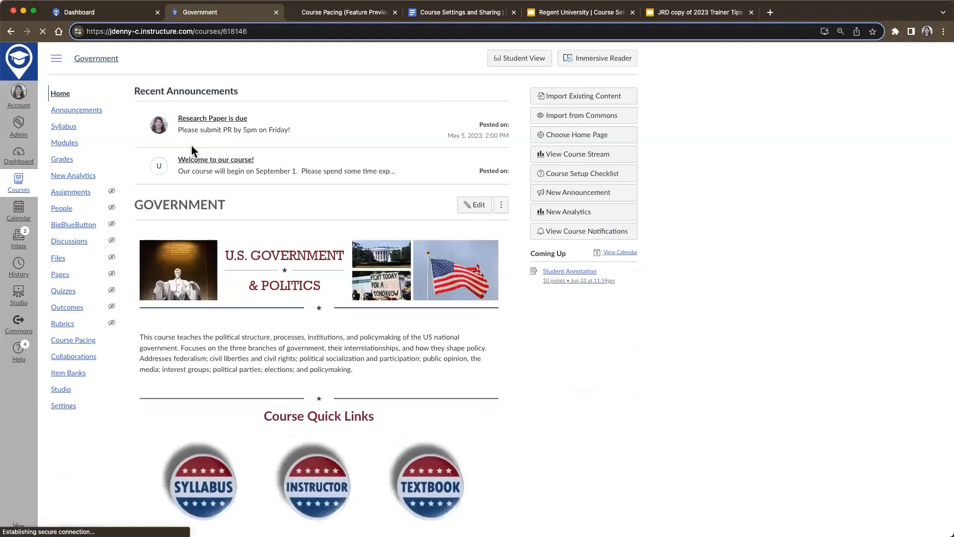
pyautogui.scroll(5, 195, 174)
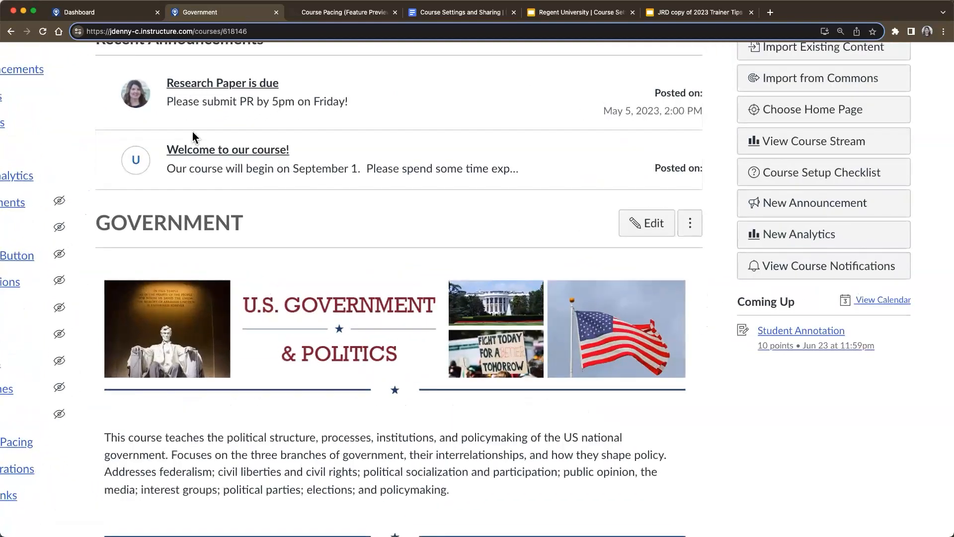
pyautogui.scroll(-5, 192, 180)
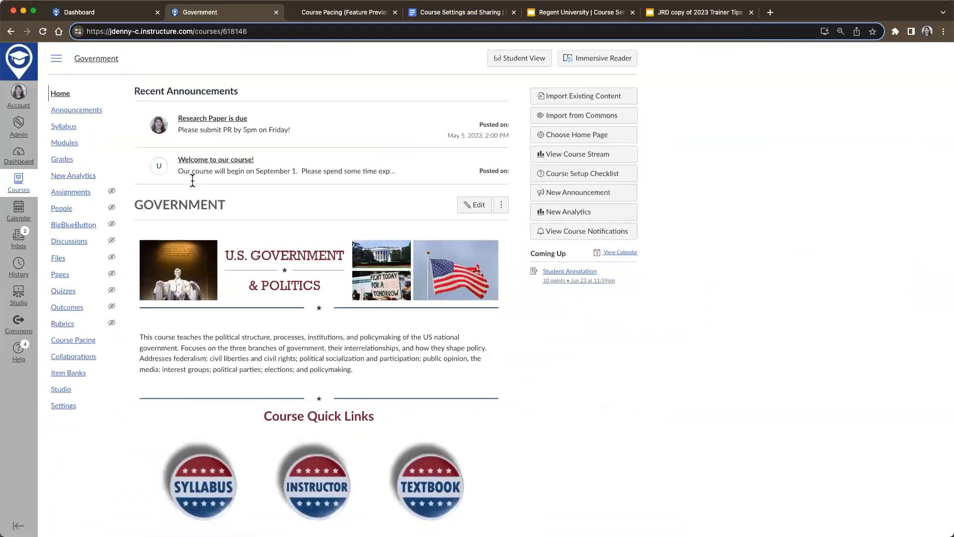
# Examine the course home page in Student View, from its announcements down to the Start Here link, and leave Student View.
pyautogui.click(520, 60)
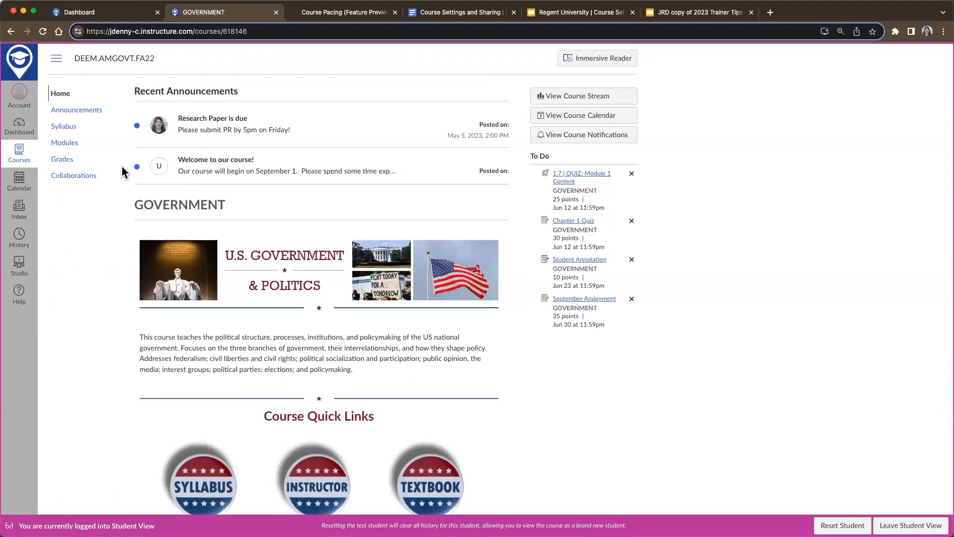
pyautogui.scroll(5, 121, 166)
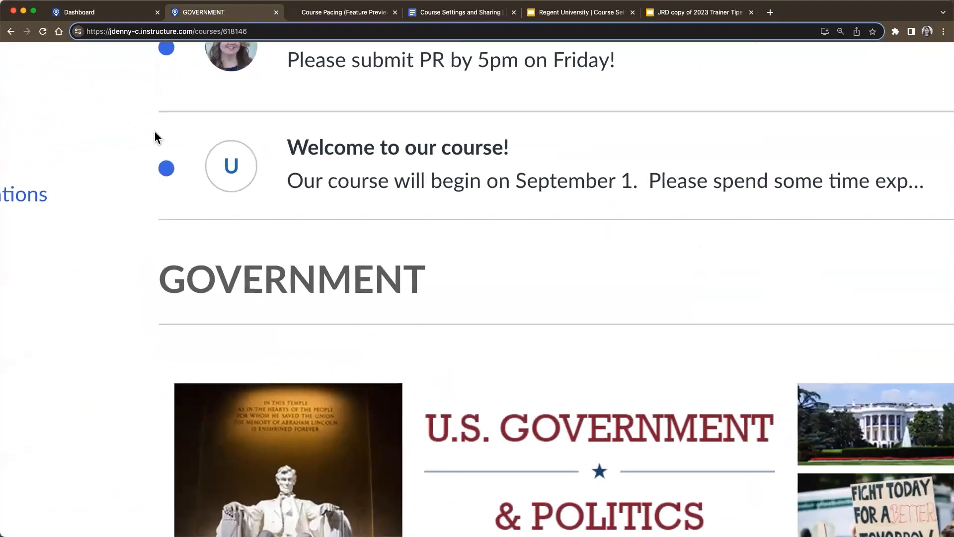
pyautogui.scroll(2, 156, 141)
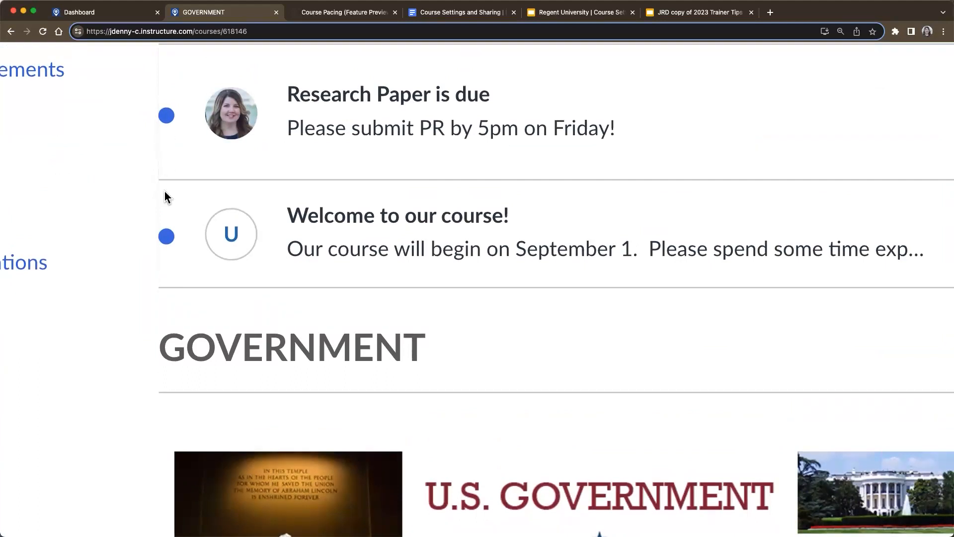
pyautogui.scroll(-5, 165, 192)
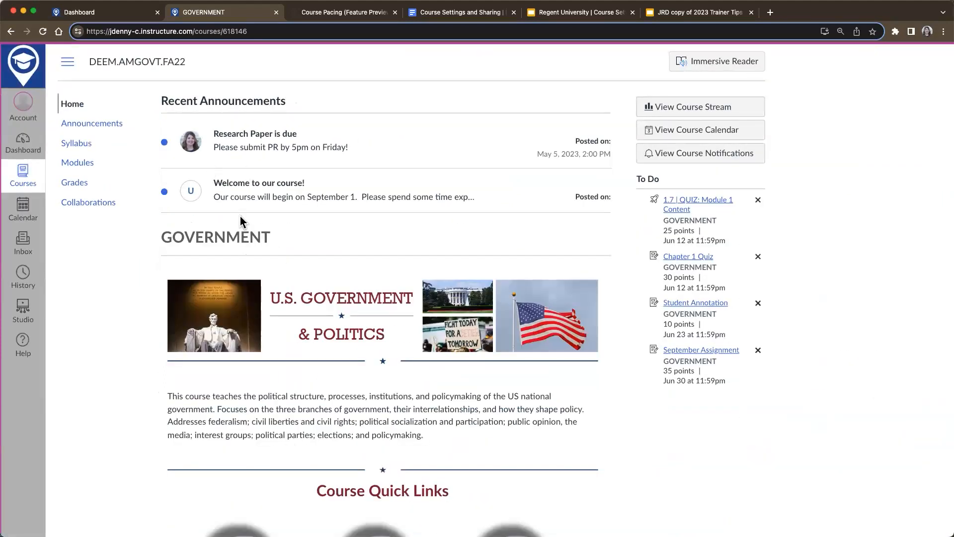
pyautogui.scroll(-1, 240, 216)
pyautogui.scroll(-5, 230, 447)
pyautogui.scroll(5, 355, 475)
pyautogui.scroll(-9, 279, 240)
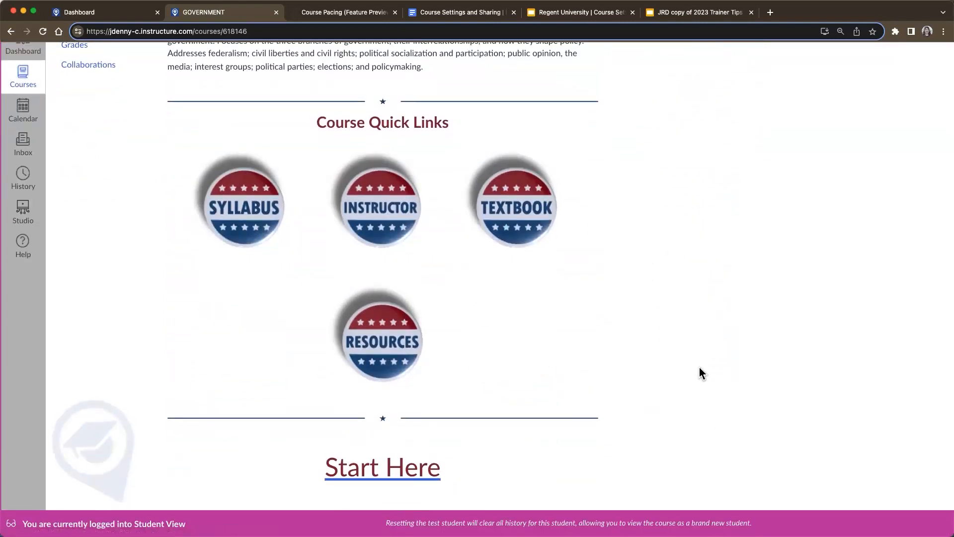
pyautogui.press('super+minus')
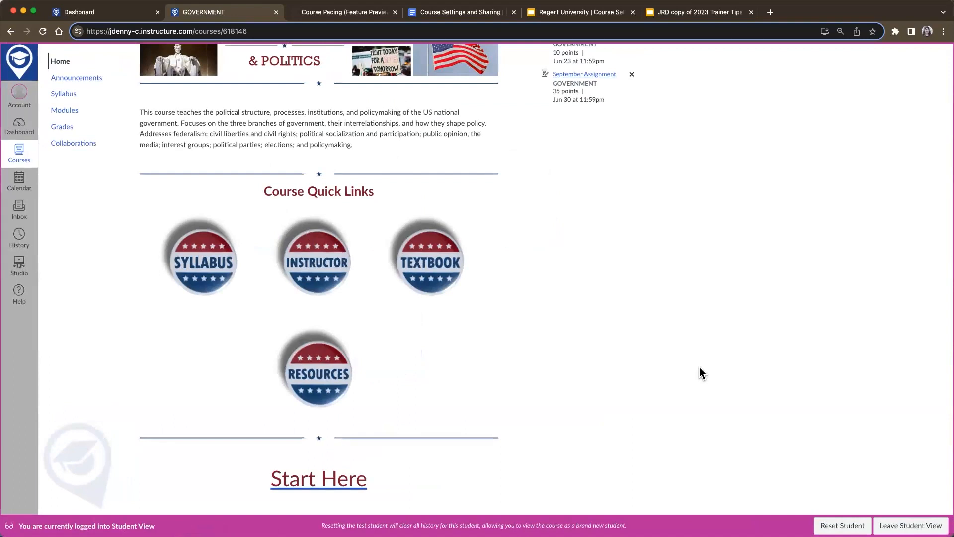
pyautogui.click(911, 525)
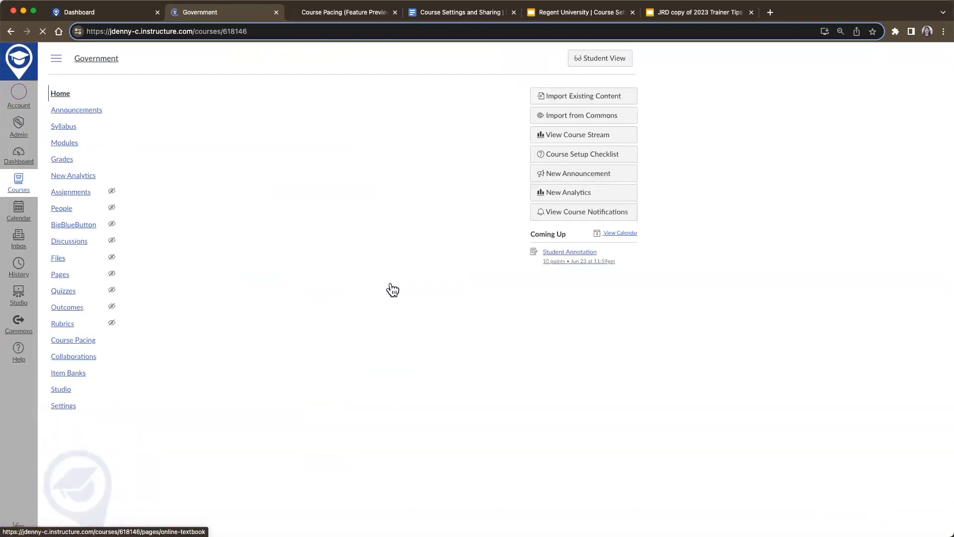
# Reopen the course settings and set the participation start to Jun 23, 2023 12:00am and the end to Jun 24, 2023 12:00am.
pyautogui.click(68, 407)
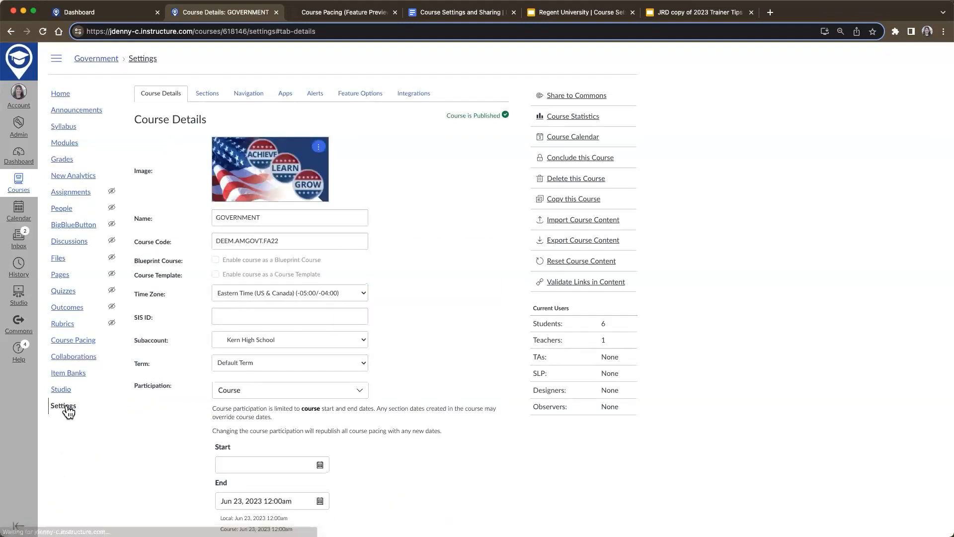
pyautogui.scroll(-3, 164, 401)
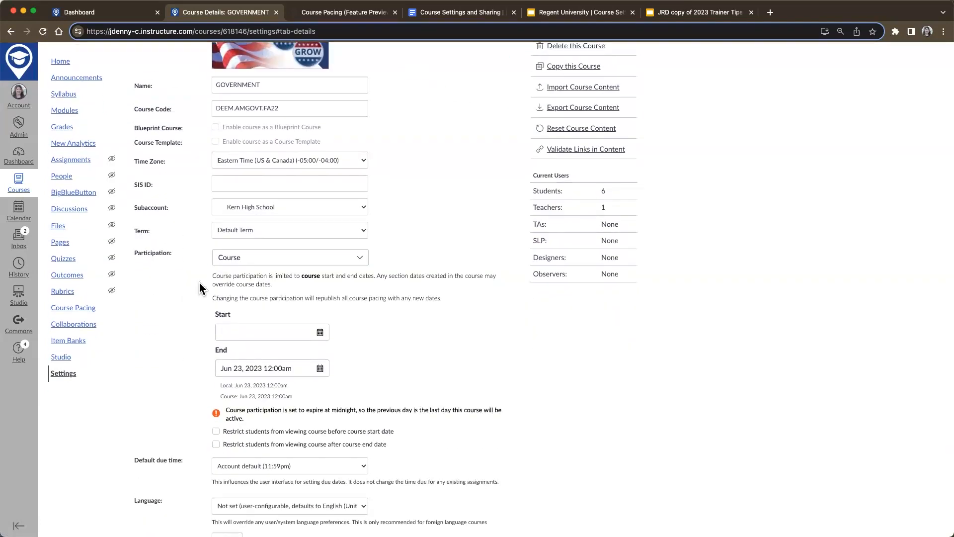
pyautogui.scroll(5, 199, 283)
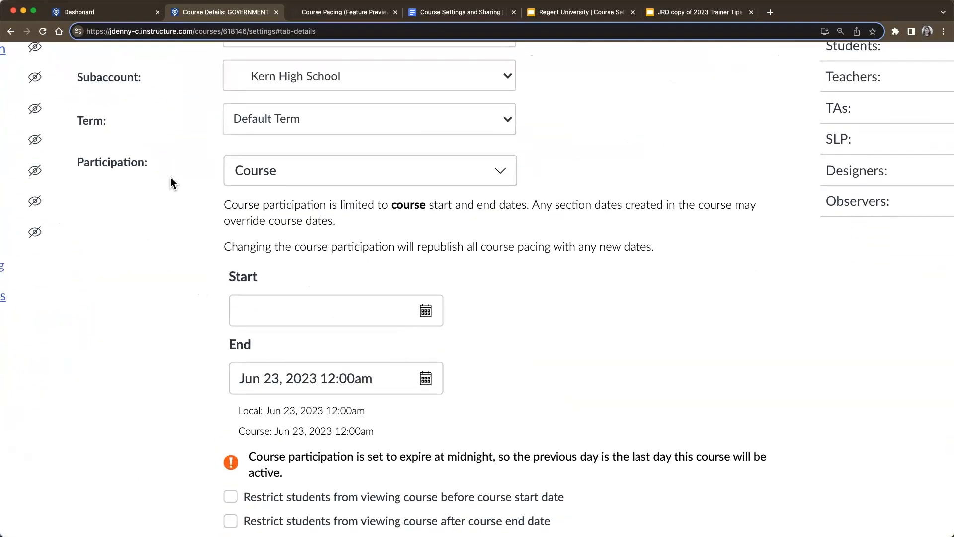
pyautogui.click(259, 312)
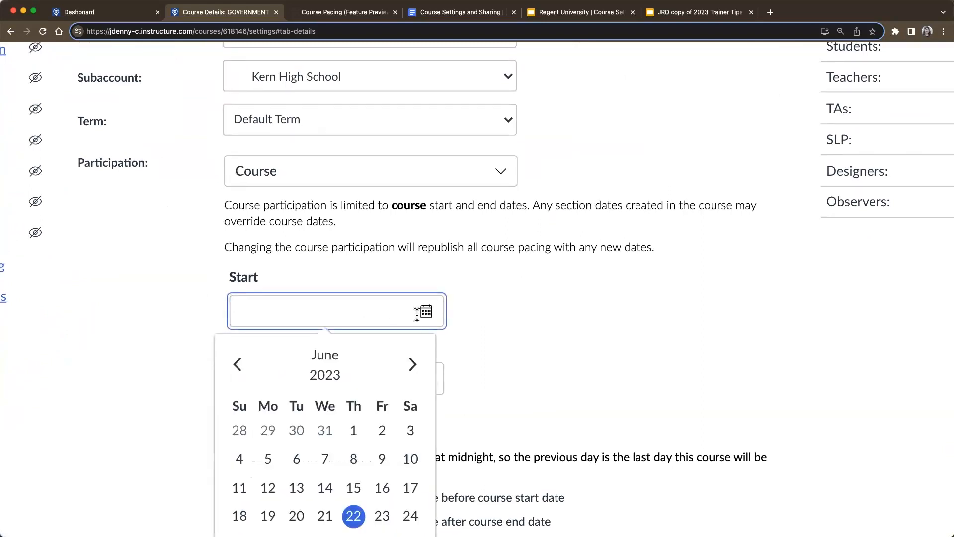
pyautogui.click(382, 516)
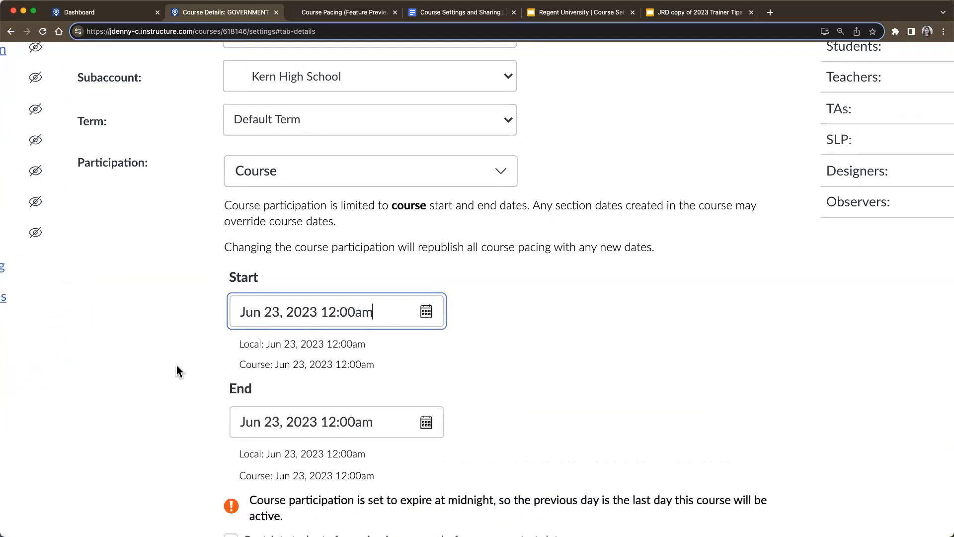
pyautogui.click(428, 424)
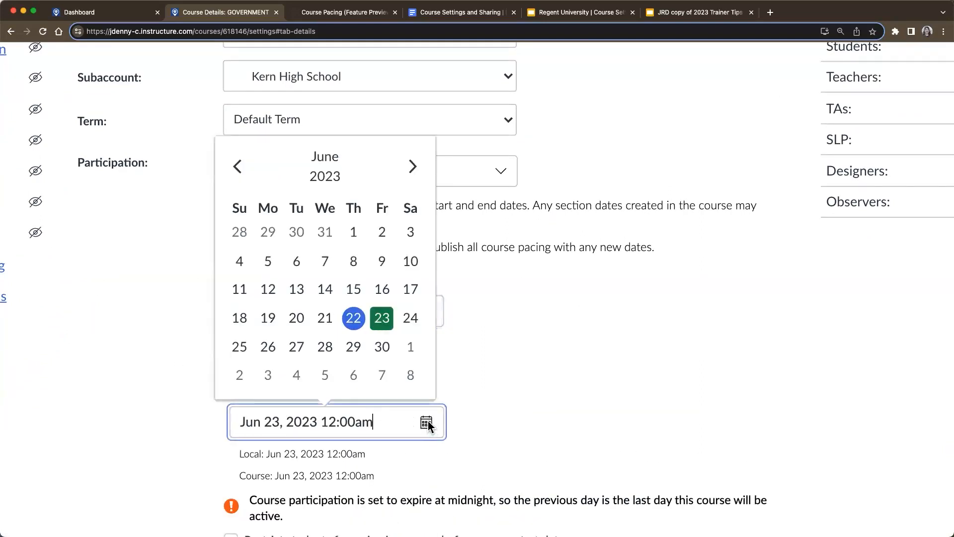
pyautogui.click(414, 321)
pyautogui.click(188, 353)
pyautogui.scroll(-5, 189, 353)
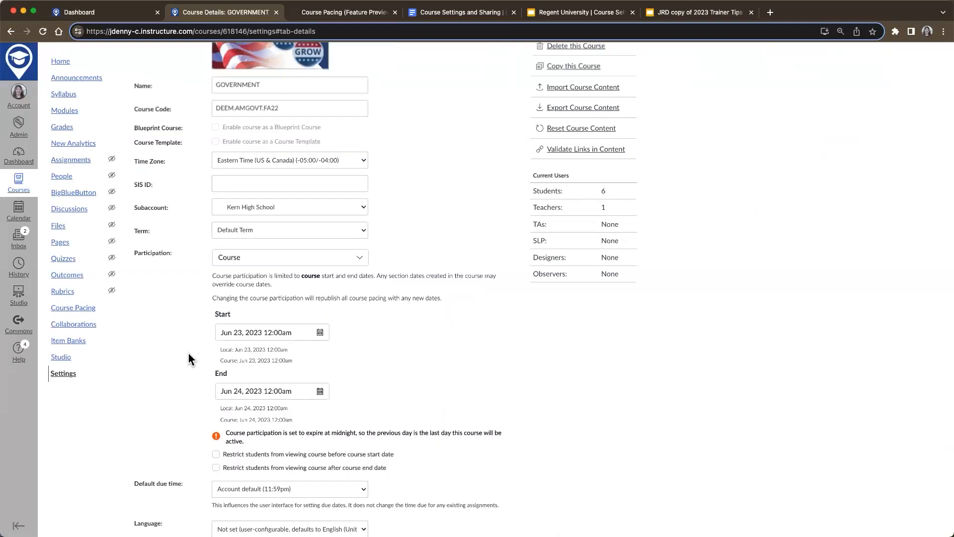
# Save the new participation dates by updating the course details.
pyautogui.scroll(-10, 190, 357)
pyautogui.click(447, 493)
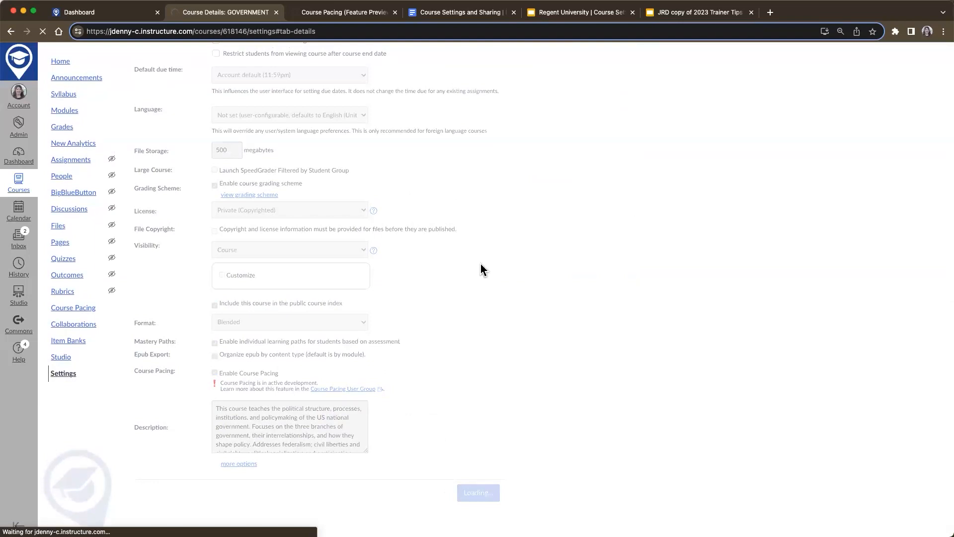
# Check the course home page in Student View, from the announcements to the Start Here link, and leave Student View.
pyautogui.click(61, 93)
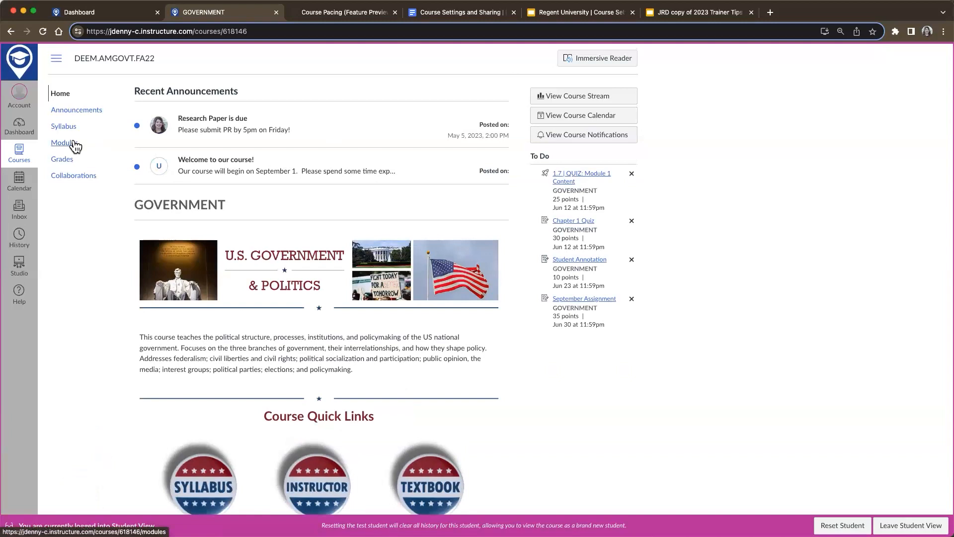
pyautogui.scroll(-5, 234, 300)
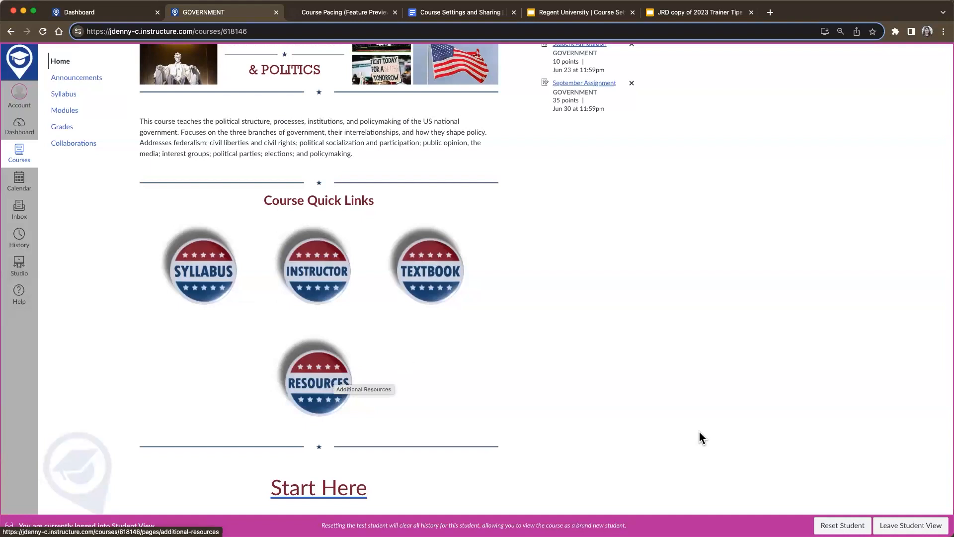
pyautogui.click(909, 525)
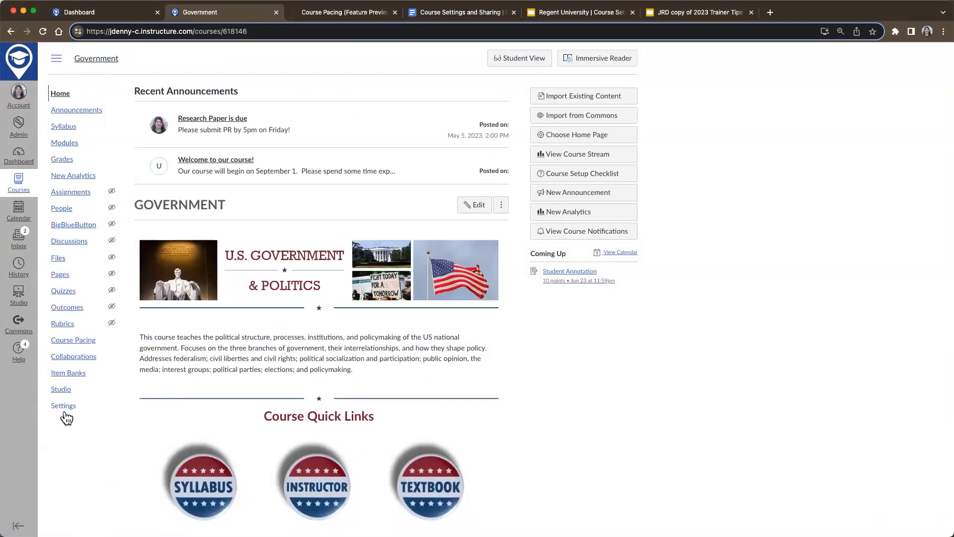
# Reopen the course settings and set the course participation to Term.
pyautogui.click(64, 413)
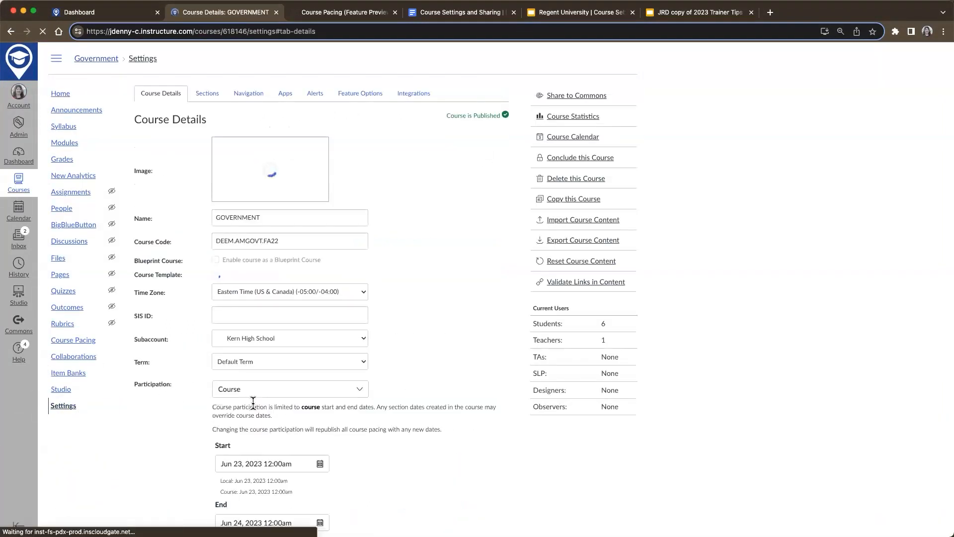
pyautogui.scroll(-3, 253, 403)
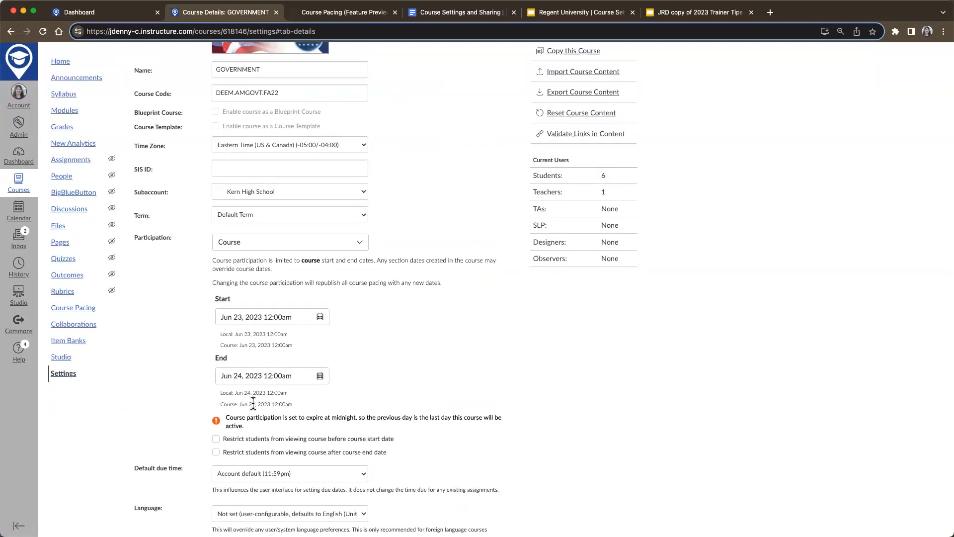
pyautogui.click(269, 318)
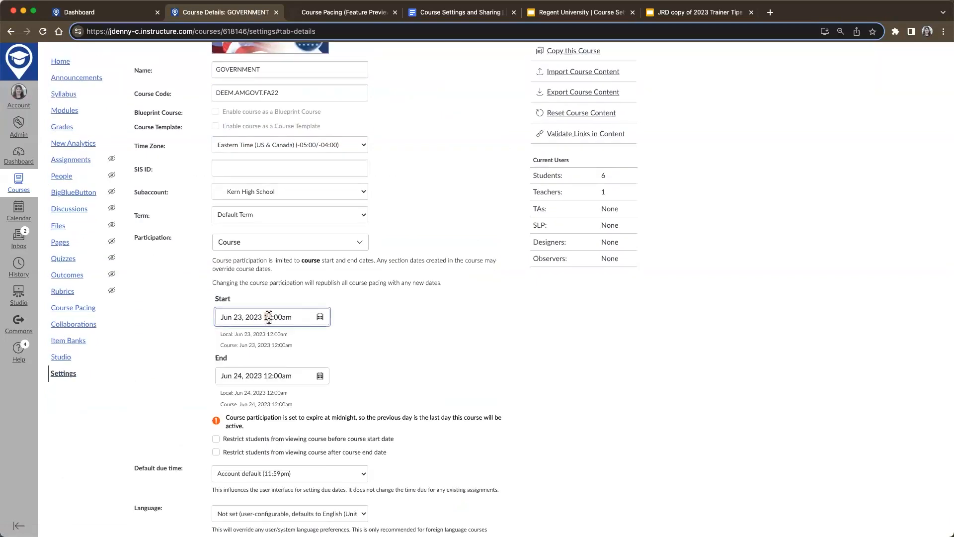
pyautogui.click(243, 241)
pyautogui.click(242, 260)
pyautogui.scroll(-7, 499, 339)
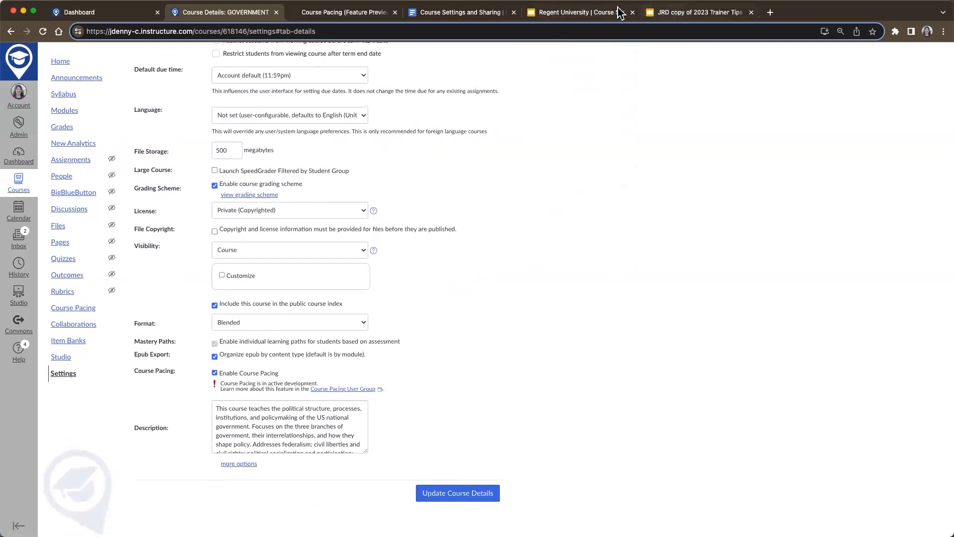
# Switch to the Regent University course settings presentation in Google Slides and view the Course Details Settings activity.
pyautogui.click(598, 12)
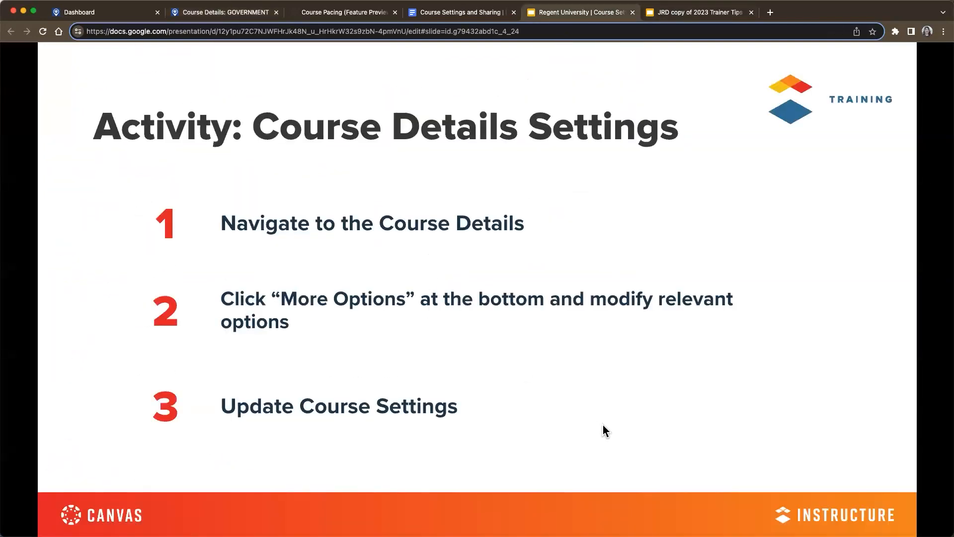
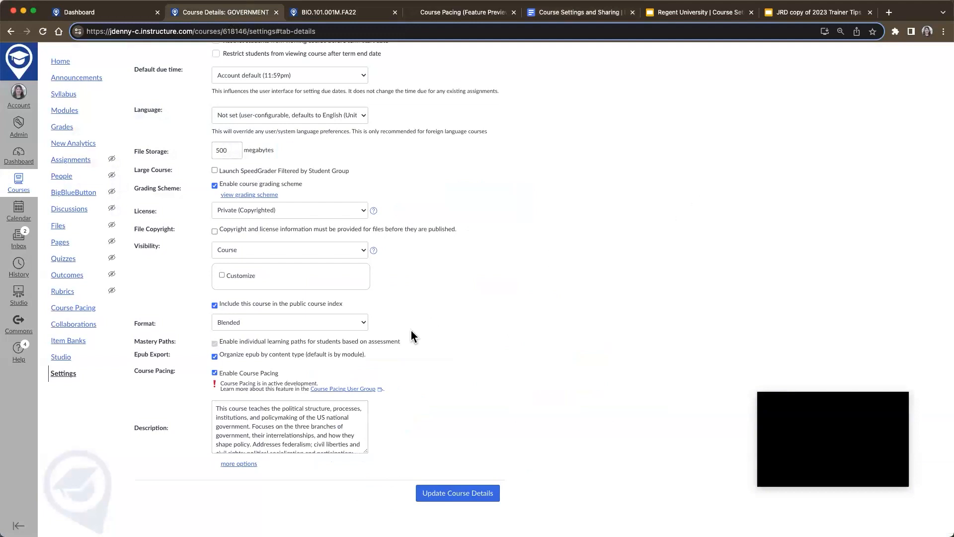
# Open the Government course's section list in the settings, move the timer window away and look at the existing sections.
pyautogui.scroll(7, 410, 330)
pyautogui.scroll(2, 410, 330)
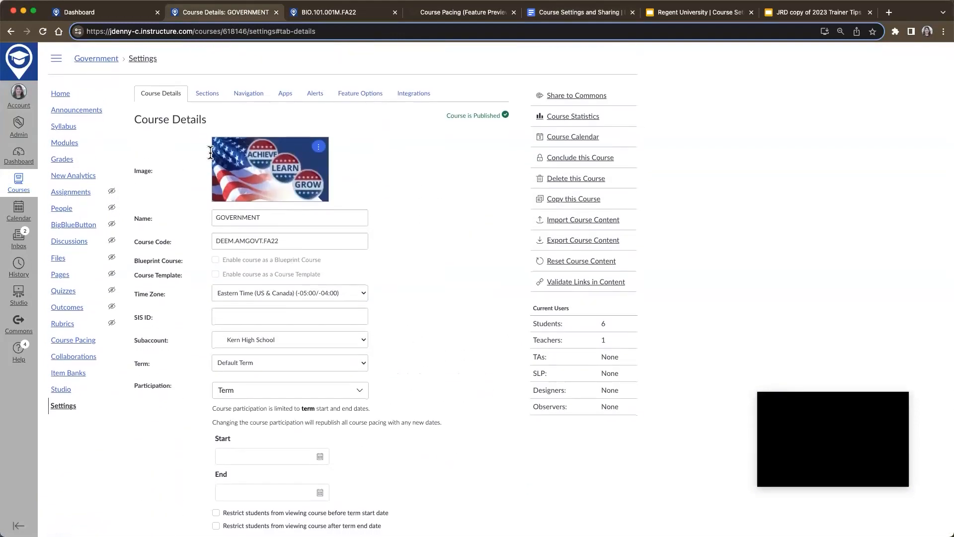
pyautogui.click(206, 93)
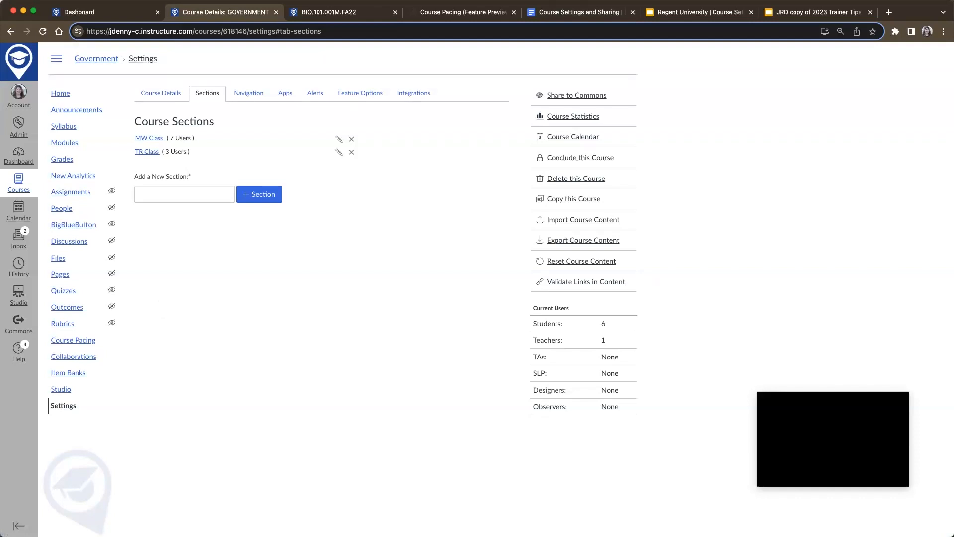
pyautogui.click(819, 388)
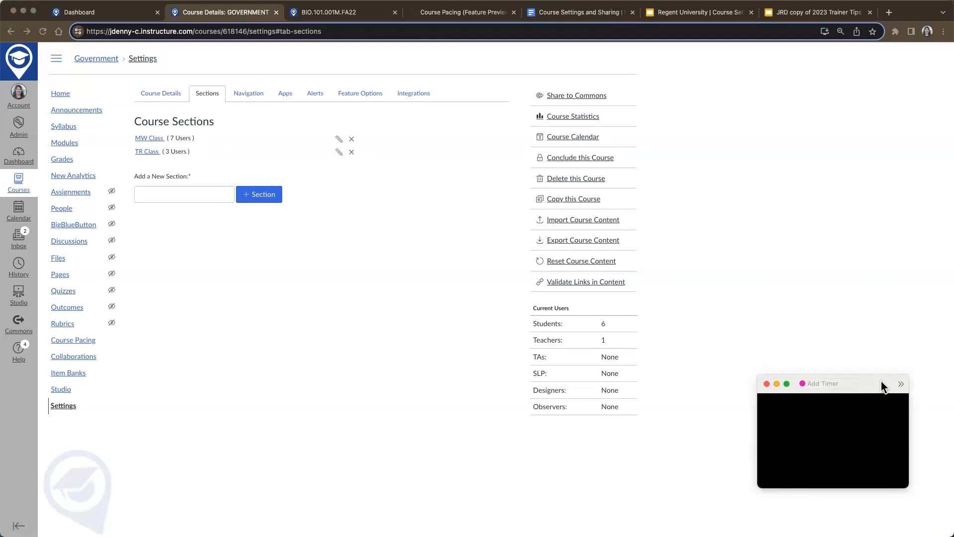
pyautogui.moveTo(881, 384); pyautogui.dragTo(247, 436)
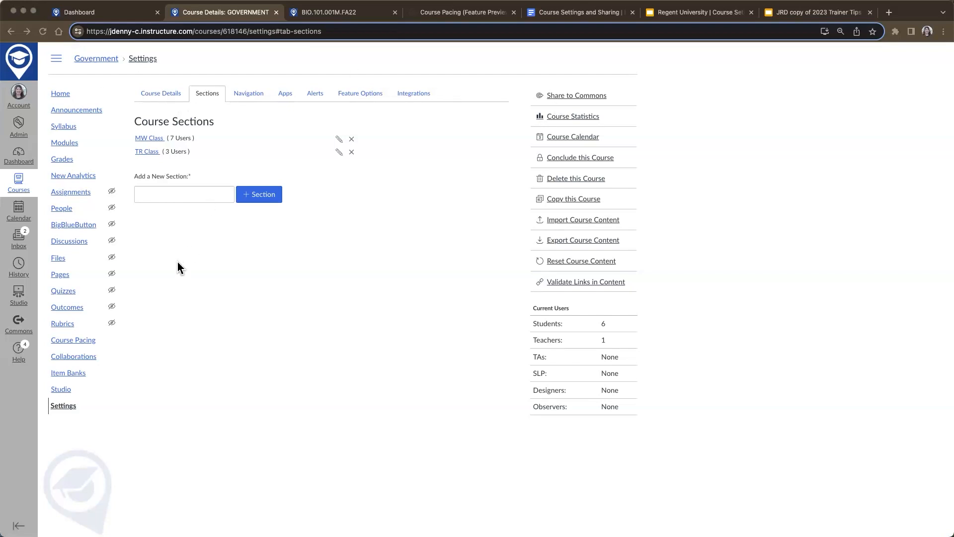
pyautogui.scroll(5, 178, 261)
pyautogui.scroll(-5, 178, 262)
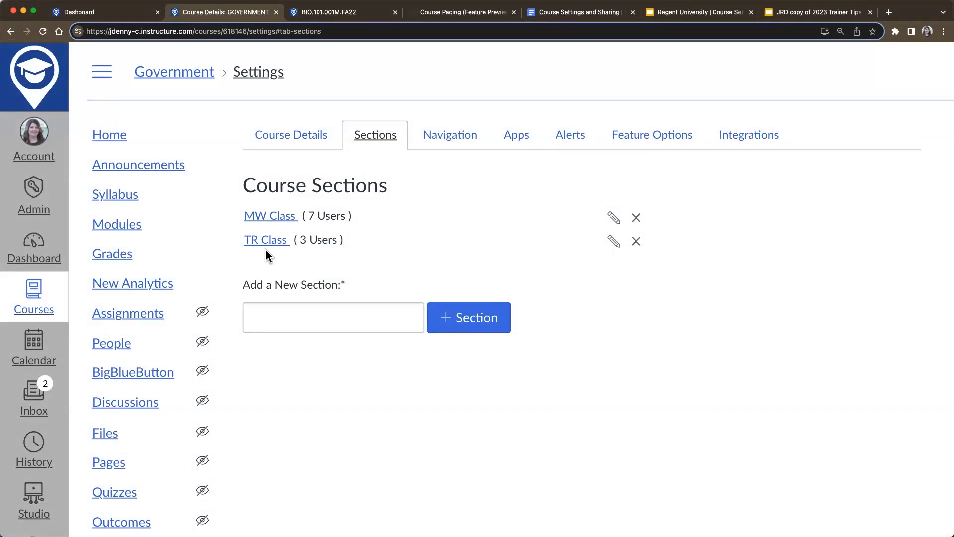
# Examine the MW Class section's current and completed enrollments and return to the section list.
pyautogui.click(269, 219)
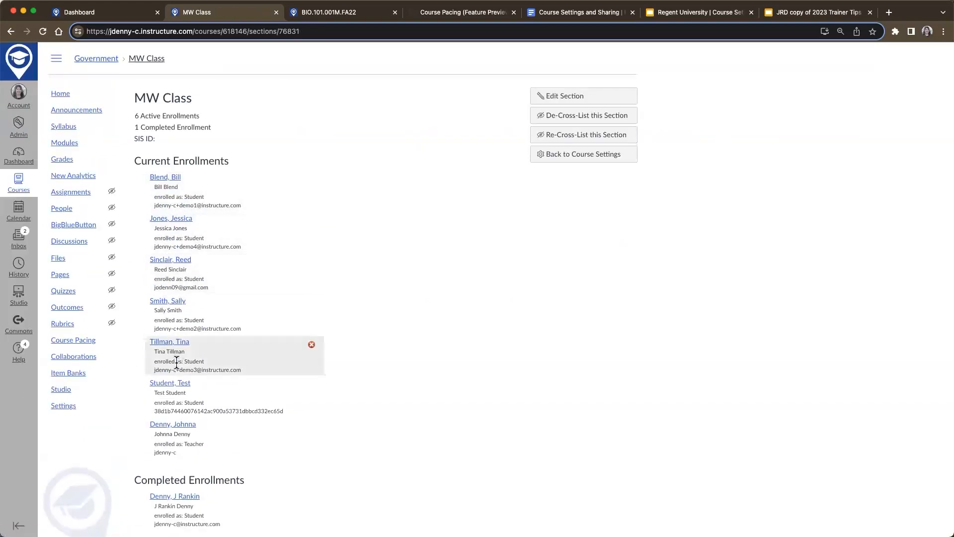
pyautogui.scroll(5, 166, 463)
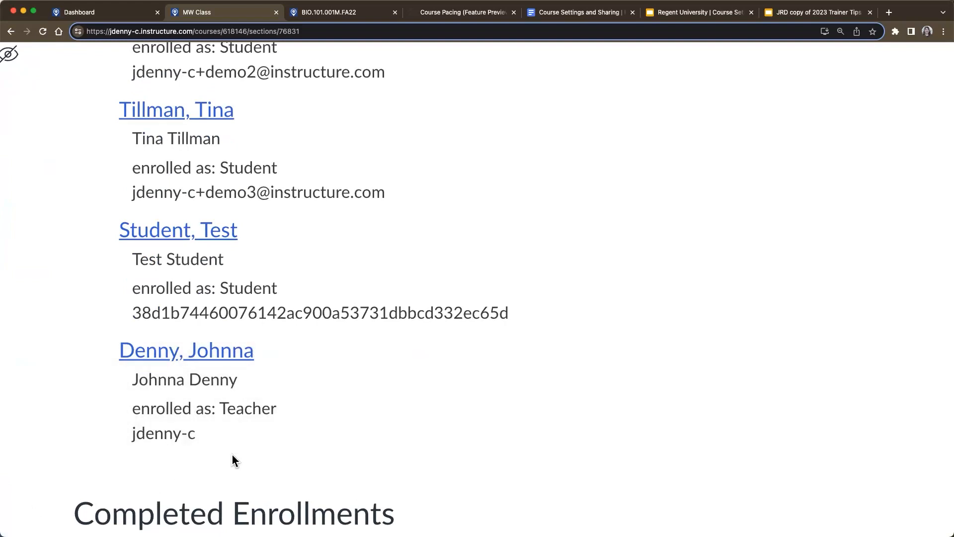
pyautogui.scroll(-5, 232, 454)
pyautogui.scroll(2, 233, 290)
pyautogui.scroll(3, 234, 291)
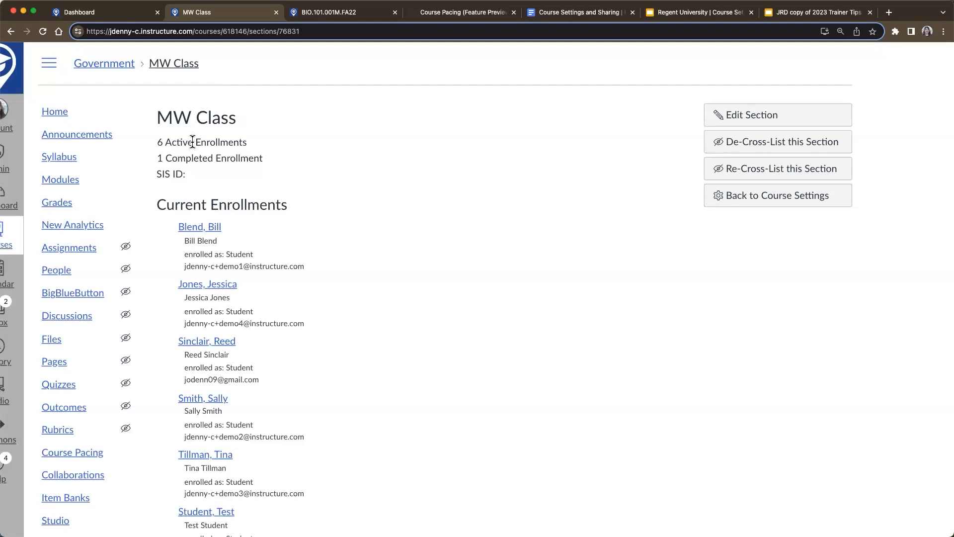
pyautogui.scroll(-2, 244, 225)
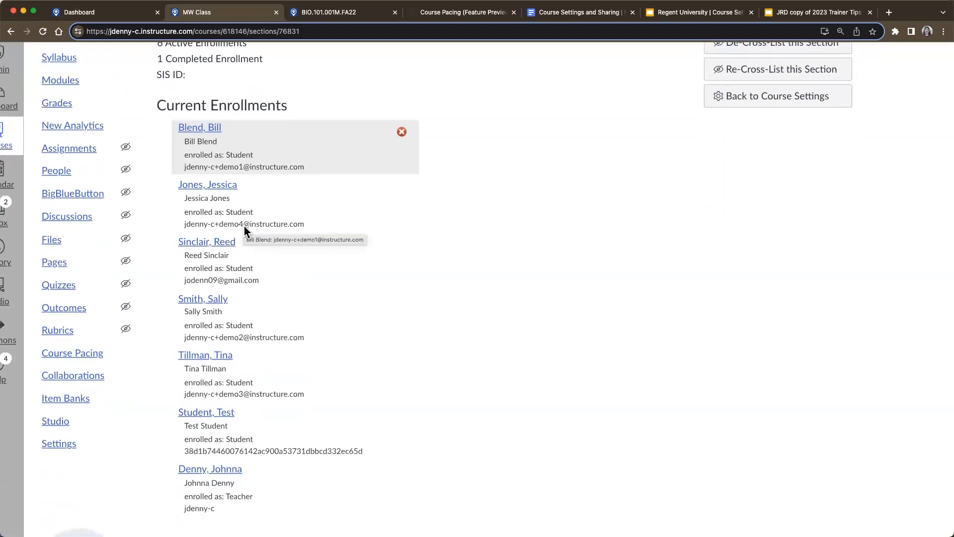
pyautogui.scroll(-3, 243, 225)
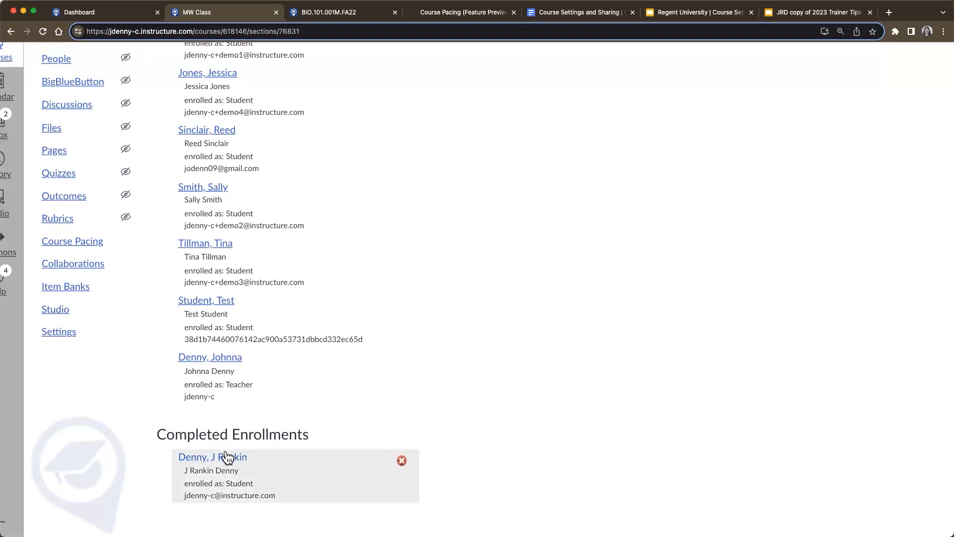
pyautogui.scroll(5, 275, 372)
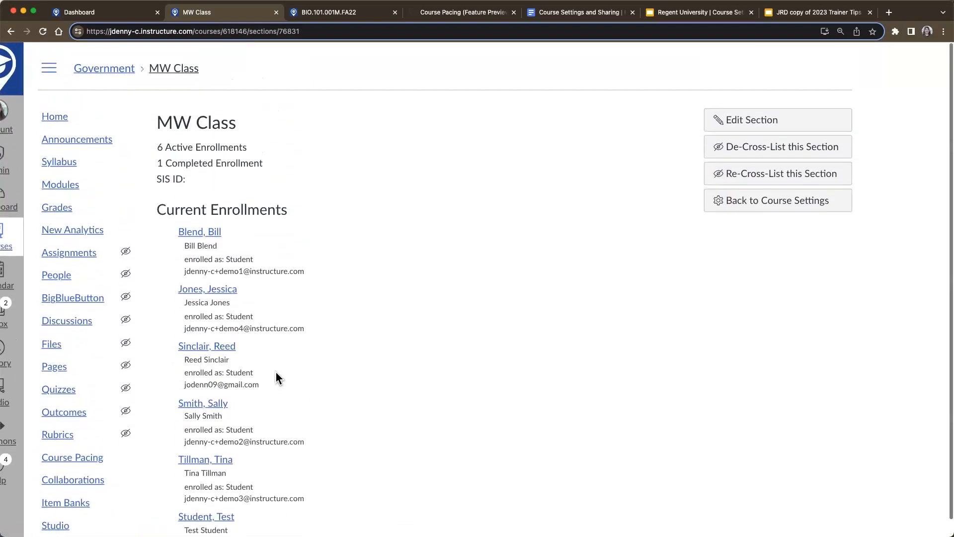
pyautogui.click(11, 32)
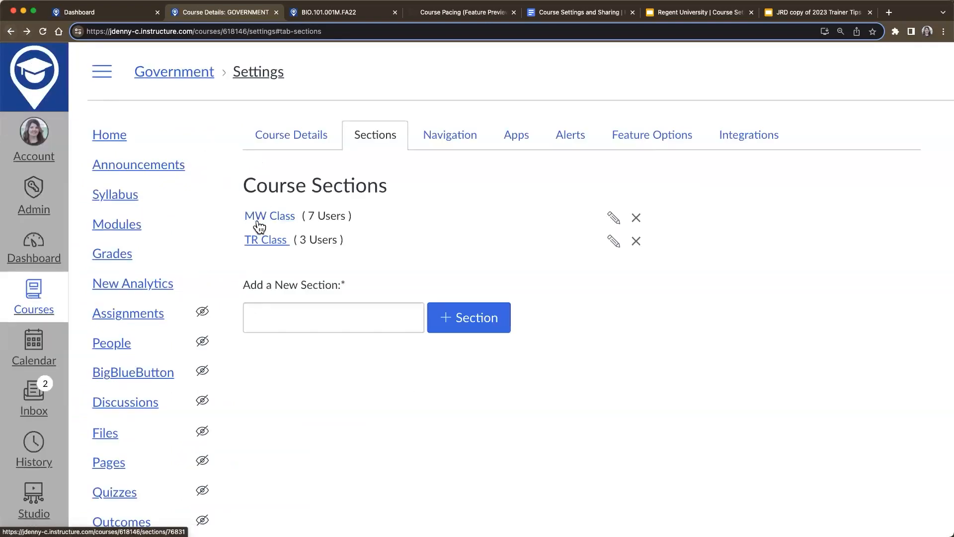
# Examine the TR Class section's enrollments and return to the section list.
pyautogui.click(266, 243)
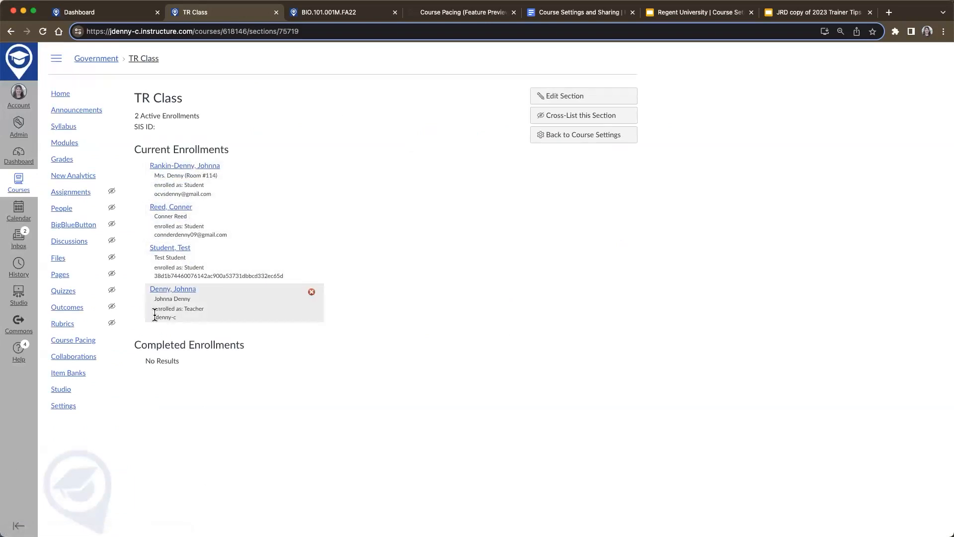
pyautogui.scroll(5, 154, 314)
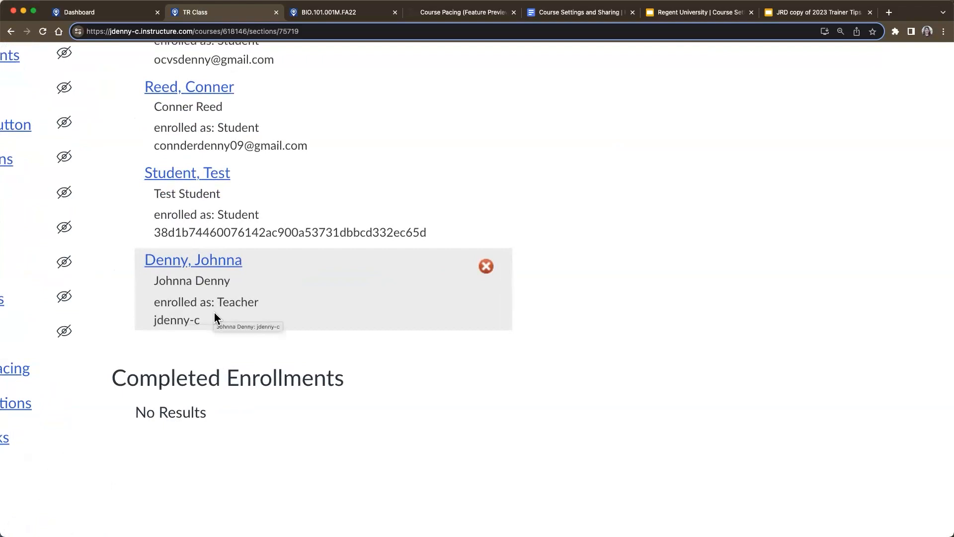
pyautogui.scroll(-5, 214, 318)
pyautogui.click(10, 32)
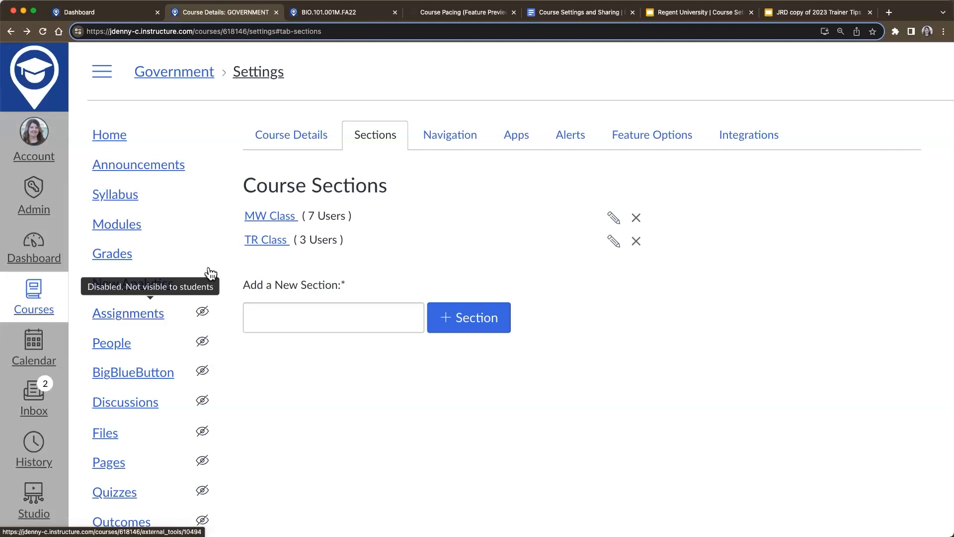
# Start a new announcement in a separate browser tab and set it to post only to the MW Class section.
pyautogui.keyDown('super'); pyautogui.click(168, 173); pyautogui.keyUp('super')
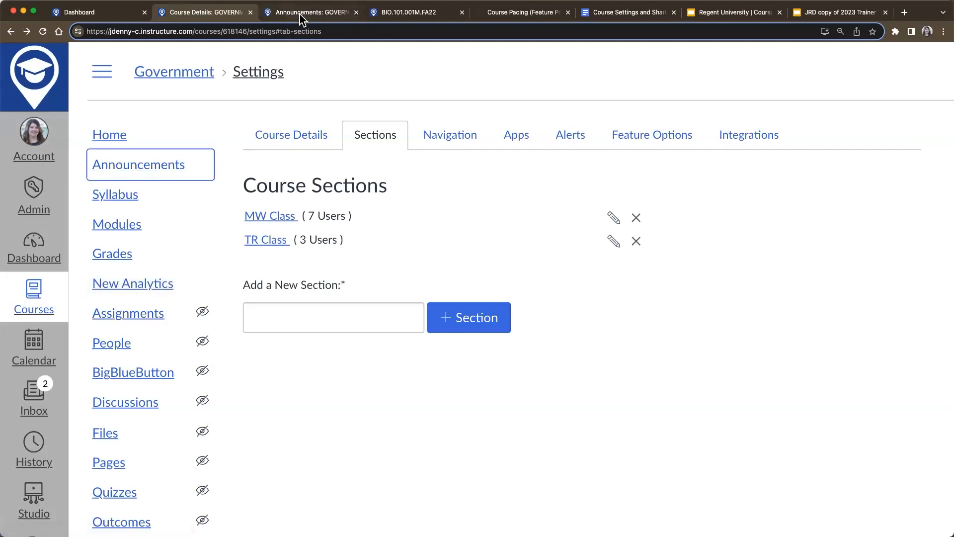
pyautogui.click(300, 14)
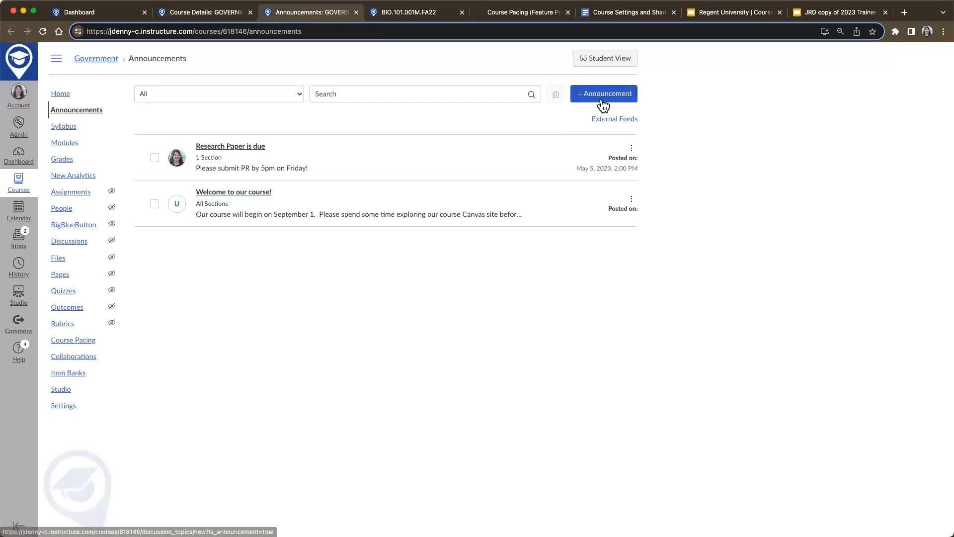
pyautogui.click(602, 98)
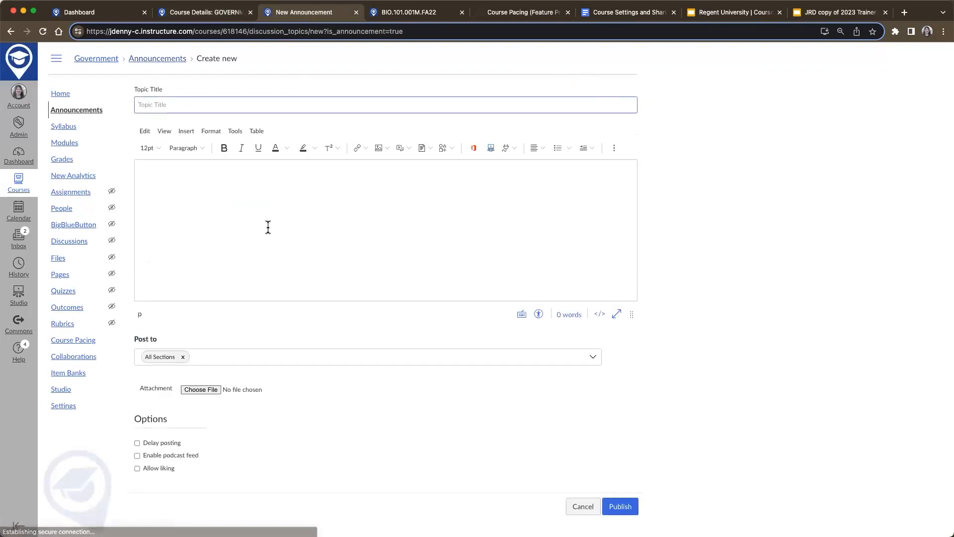
pyautogui.scroll(5, 192, 337)
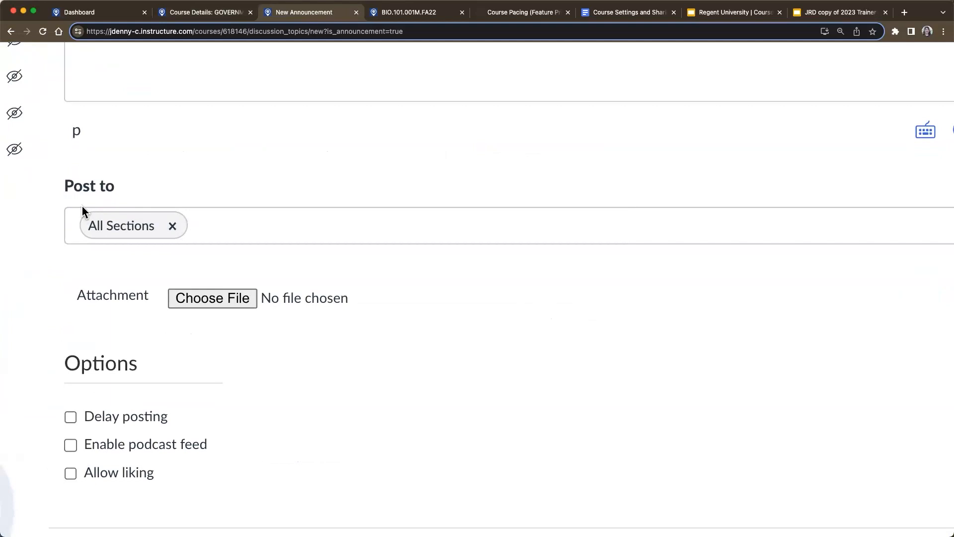
pyautogui.click(243, 232)
pyautogui.click(130, 275)
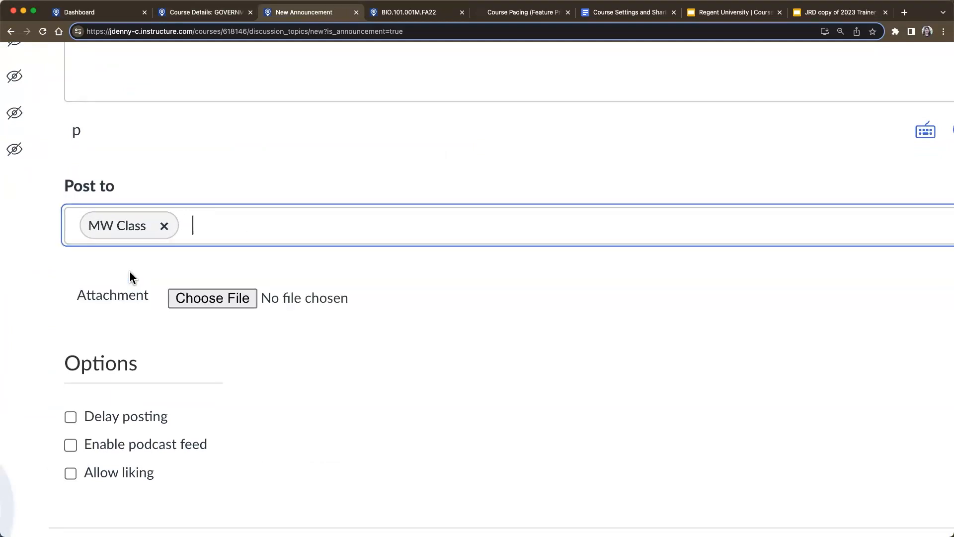
pyautogui.scroll(-5, 130, 278)
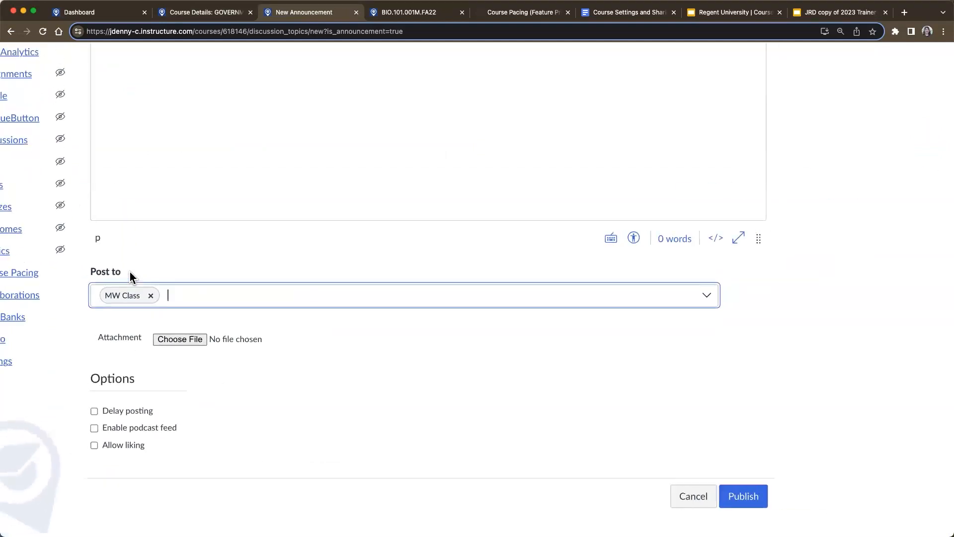
pyautogui.scroll(-3, 130, 273)
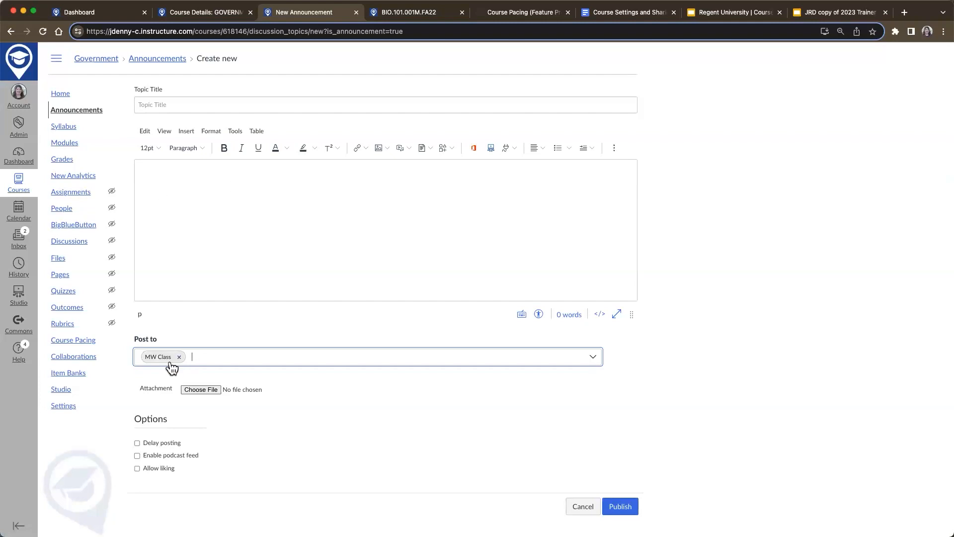
pyautogui.scroll(5, 171, 366)
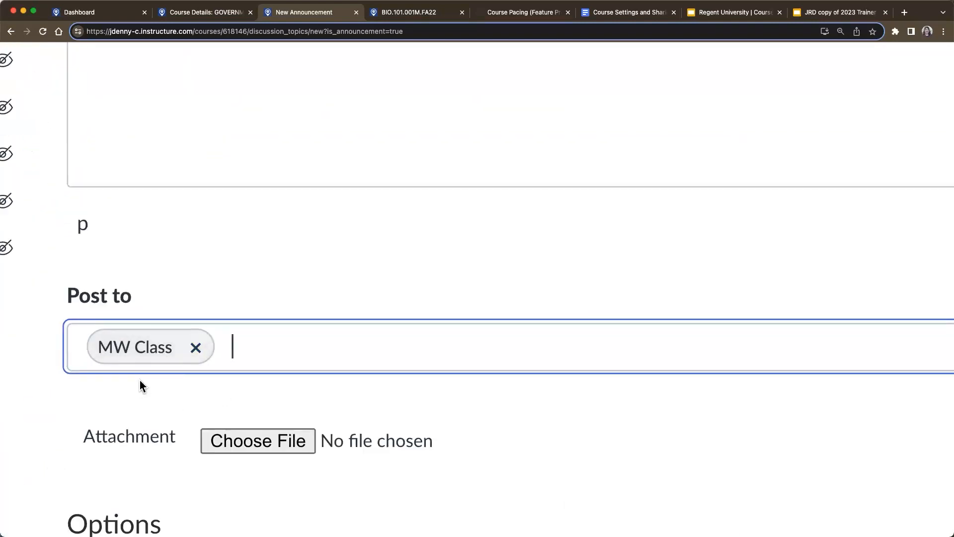
pyautogui.scroll(-3, 139, 380)
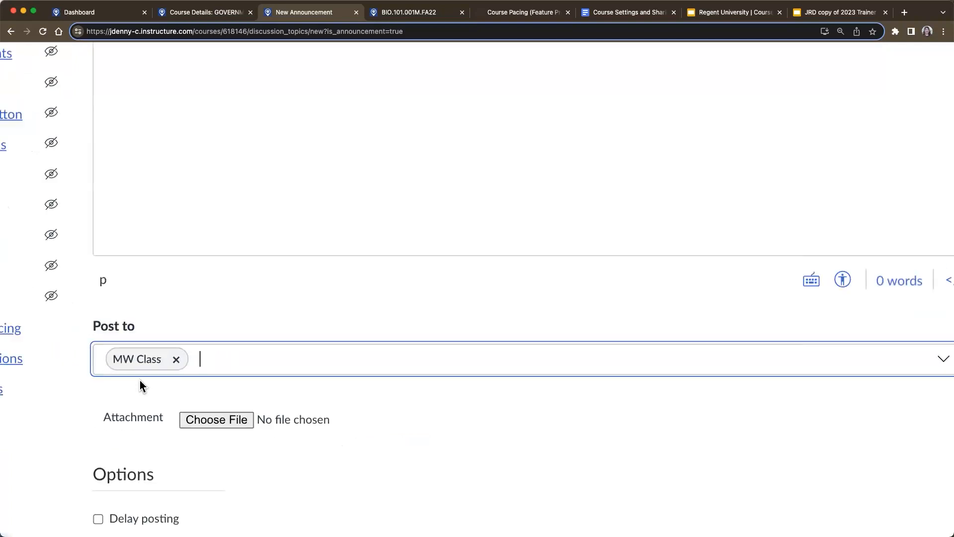
# Return to the course settings and look at the order of the course navigation items.
pyautogui.click(213, 15)
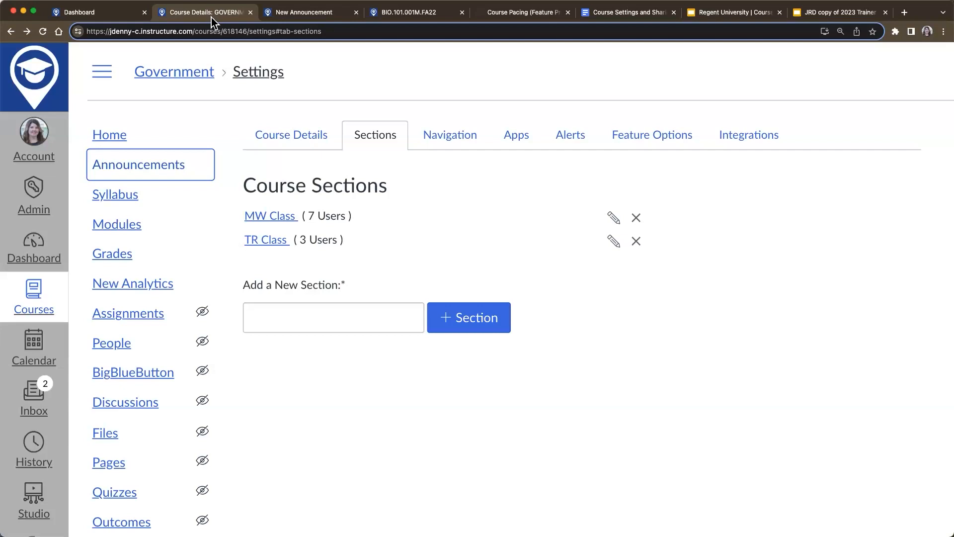
pyautogui.click(433, 136)
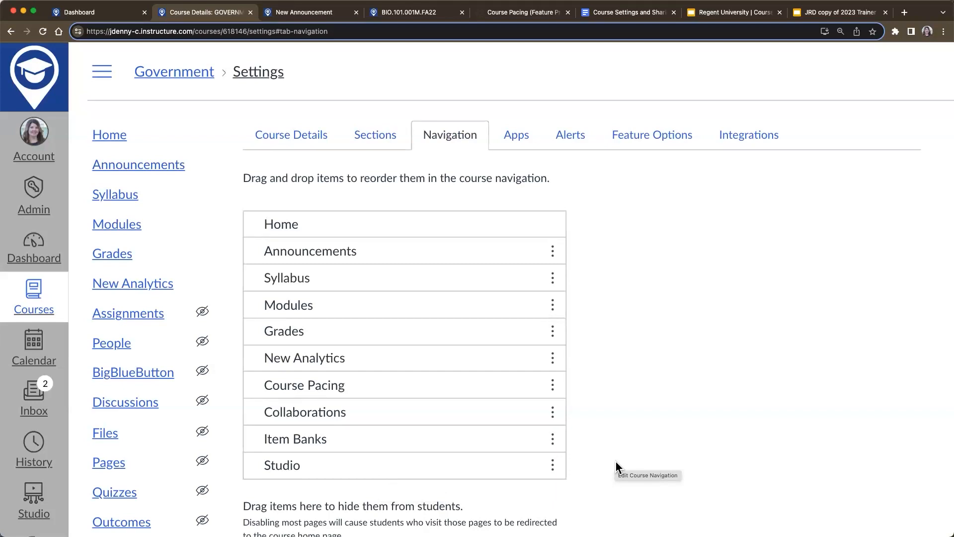
# Open the course's external apps and show only the installed ones.
pyautogui.click(513, 145)
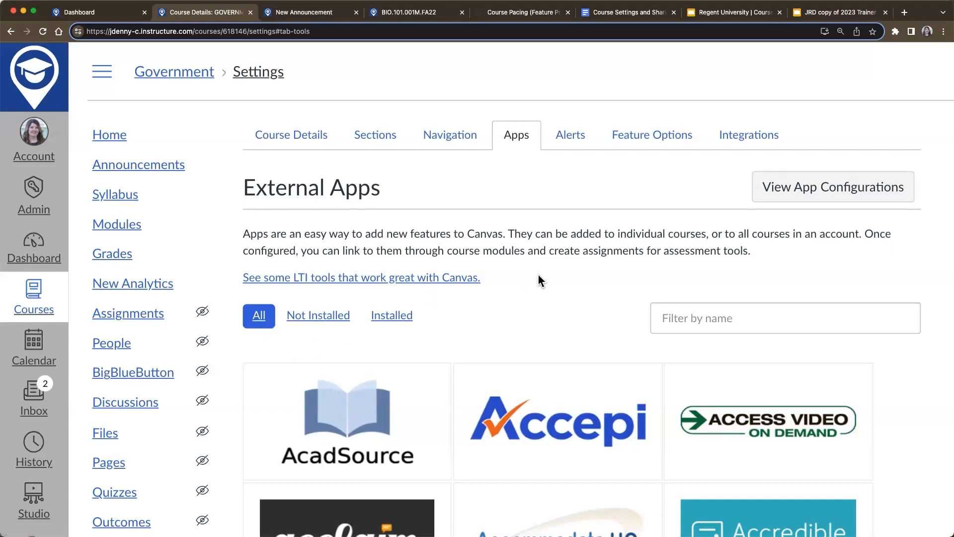
pyautogui.press('super+minus')
pyautogui.click(369, 304)
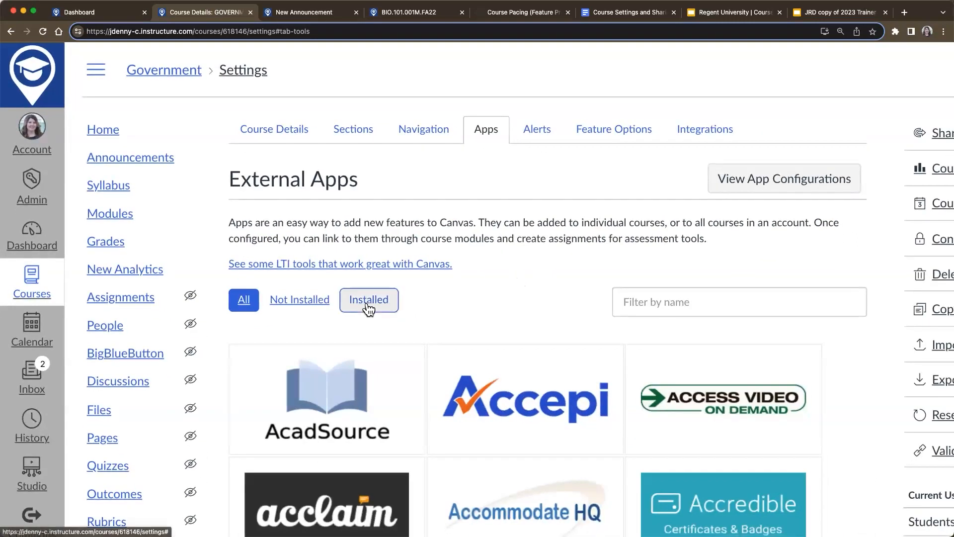
pyautogui.scroll(-3, 369, 310)
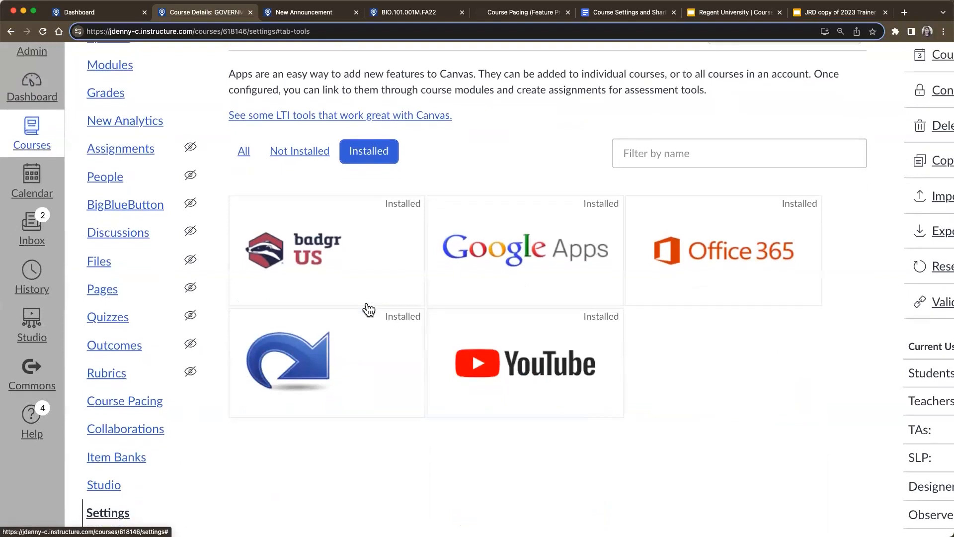
# Open the linked collection of LTI tools that work great with Canvas from the External Apps settings.
pyautogui.scroll(2, 369, 309)
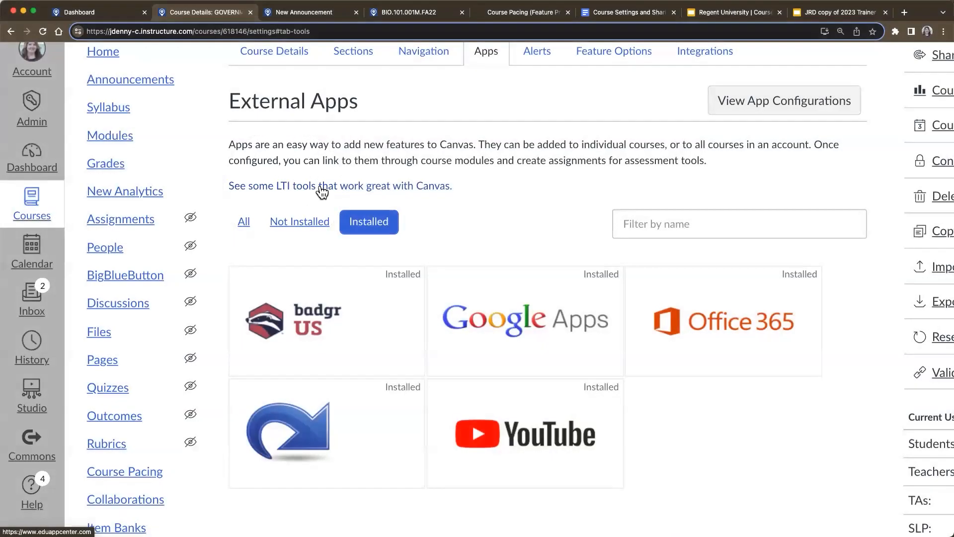
pyautogui.click(322, 191)
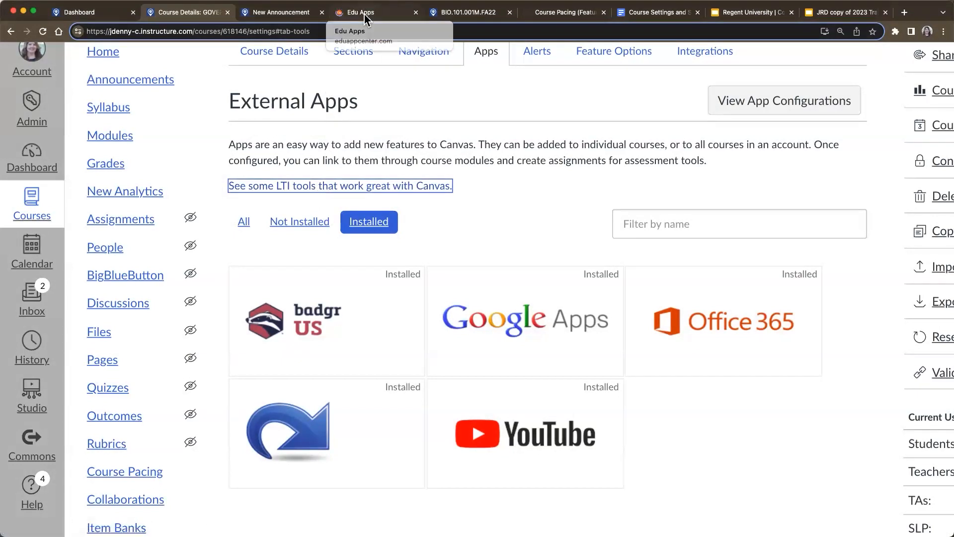
pyautogui.click(365, 14)
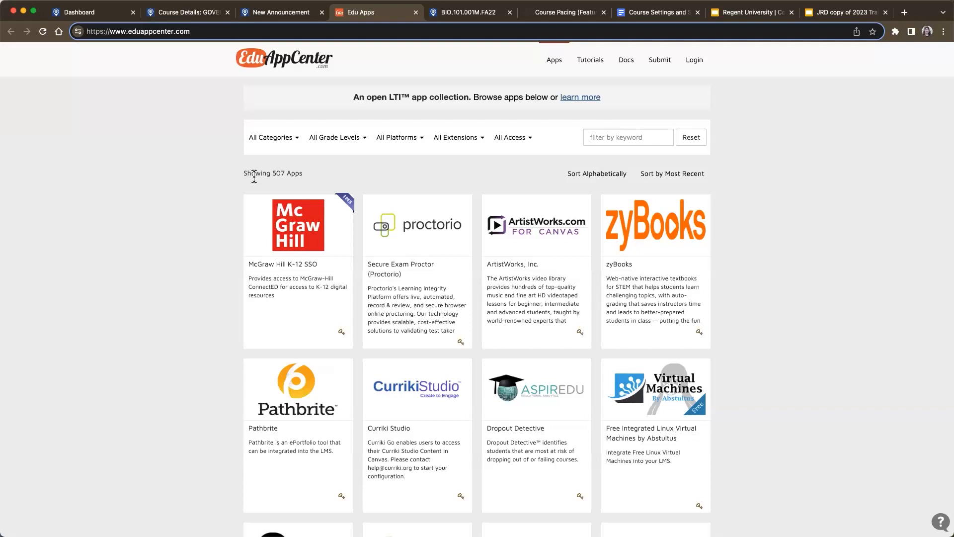
# Look through the category, grade level and platform filters, and limit the app collection to Open Access.
pyautogui.click(269, 138)
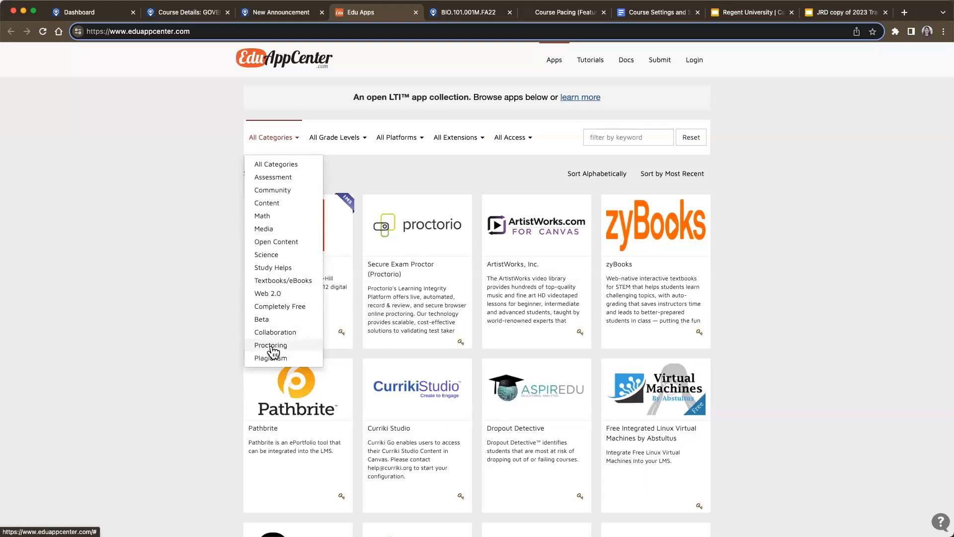
pyautogui.click(328, 139)
pyautogui.click(396, 139)
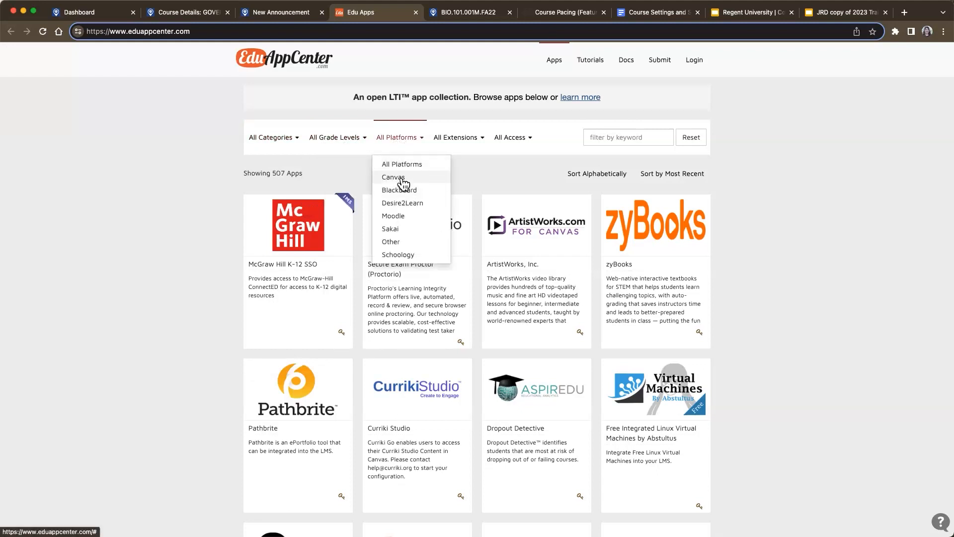
pyautogui.click(512, 139)
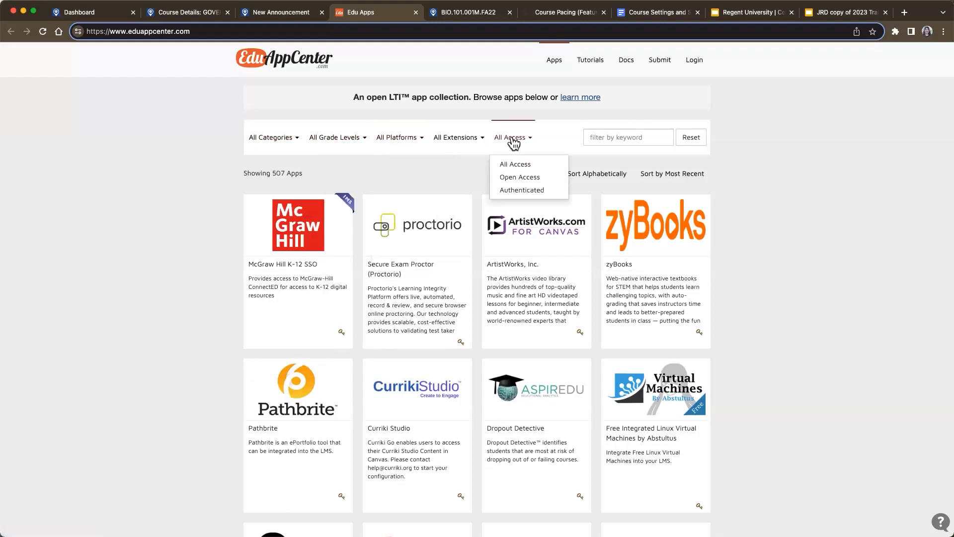
pyautogui.click(519, 180)
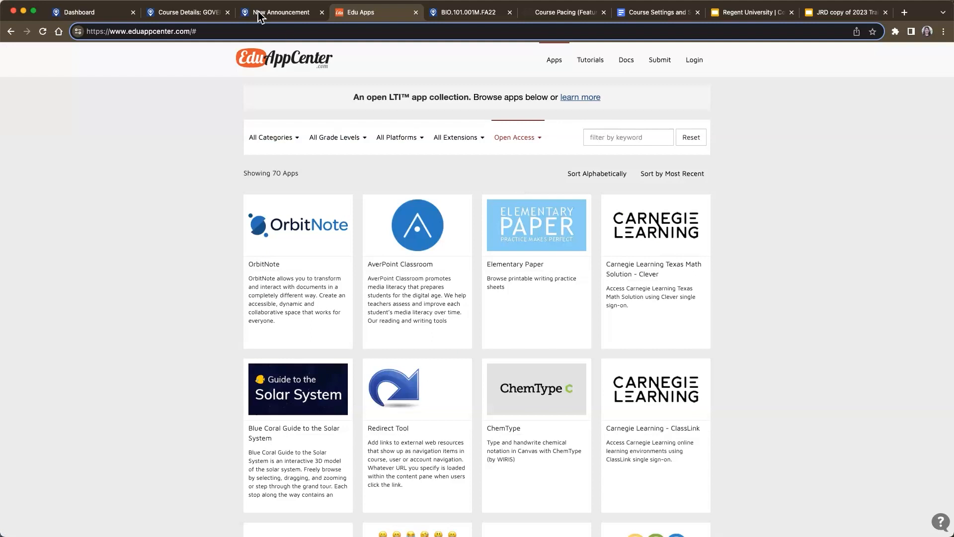
# Return to the new announcement and show all external apps available in its rich content editor.
pyautogui.click(180, 19)
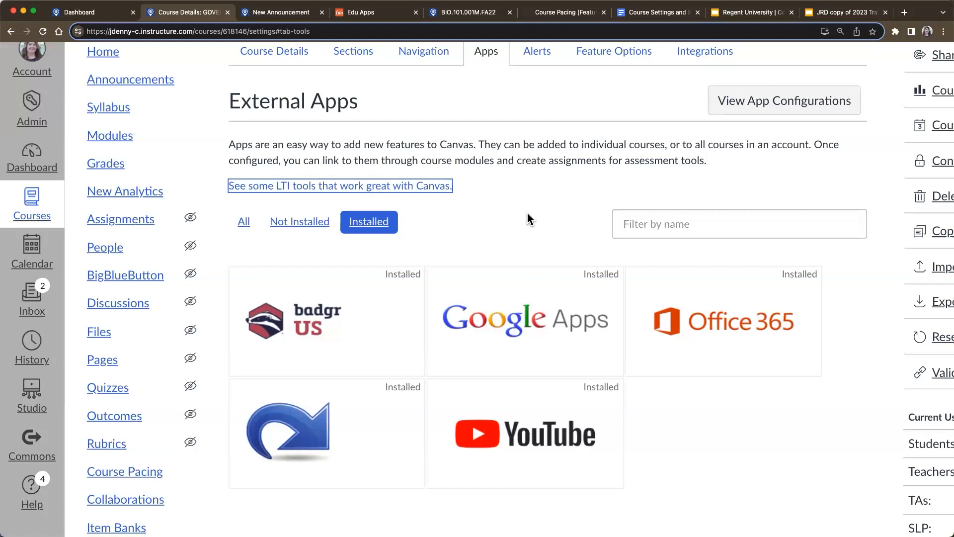
pyautogui.click(362, 234)
pyautogui.click(287, 15)
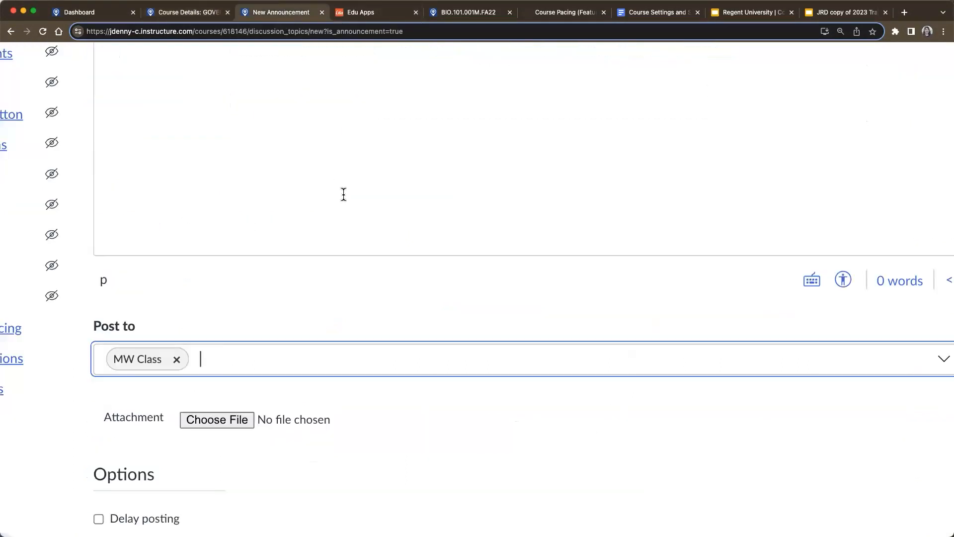
pyautogui.scroll(-5, 343, 193)
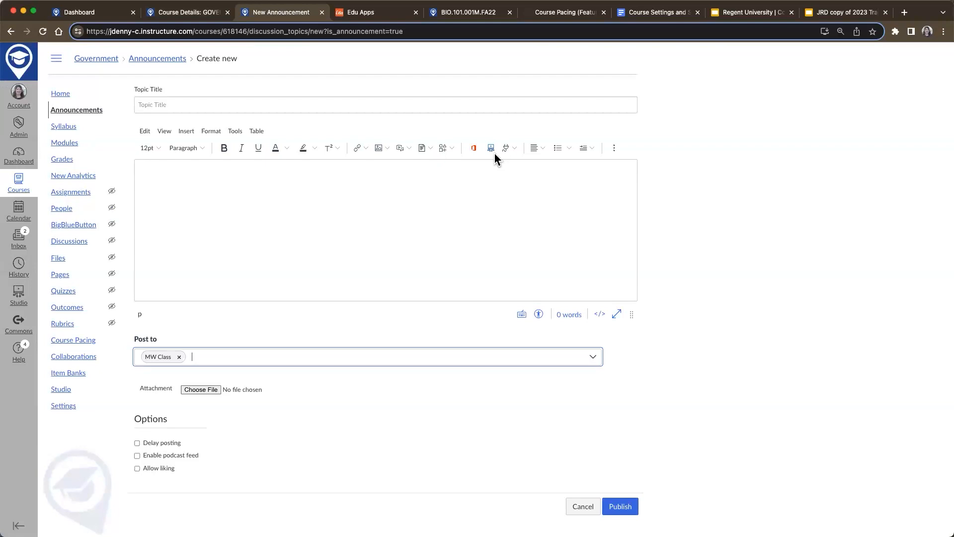
pyautogui.scroll(5, 508, 160)
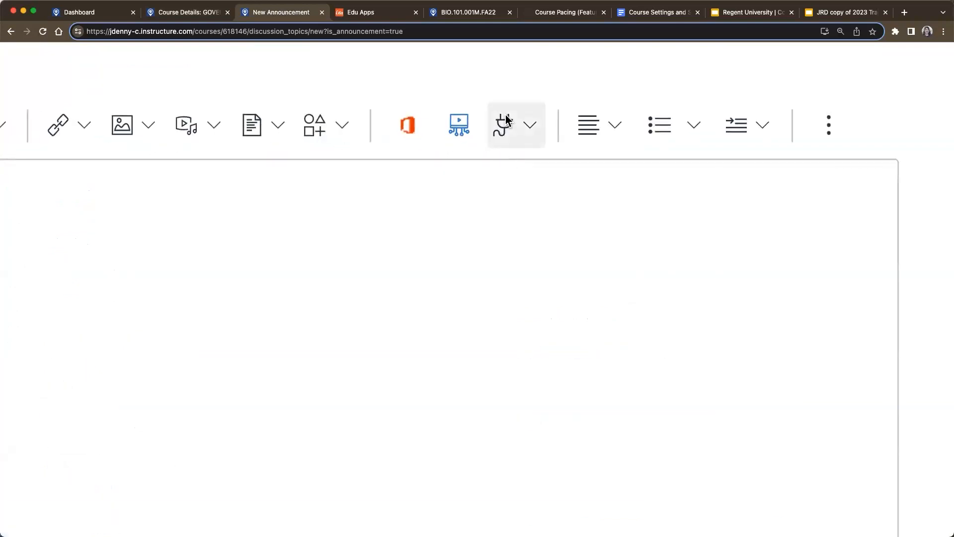
pyautogui.click(530, 125)
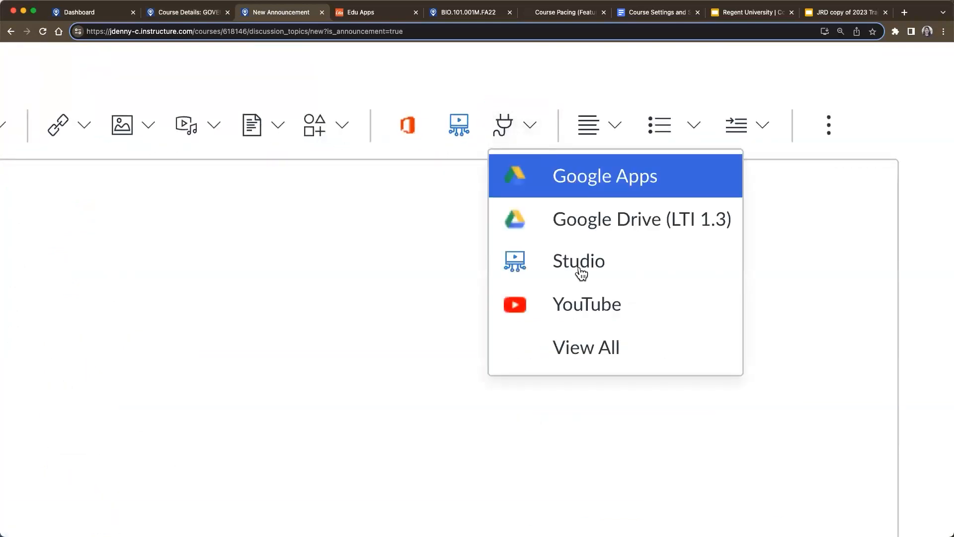
pyautogui.click(584, 343)
pyautogui.scroll(-3, 511, 340)
pyautogui.scroll(-5, 511, 341)
pyautogui.scroll(-5, 512, 340)
pyautogui.scroll(-3, 511, 341)
pyautogui.scroll(3, 511, 340)
pyautogui.scroll(-1, 511, 338)
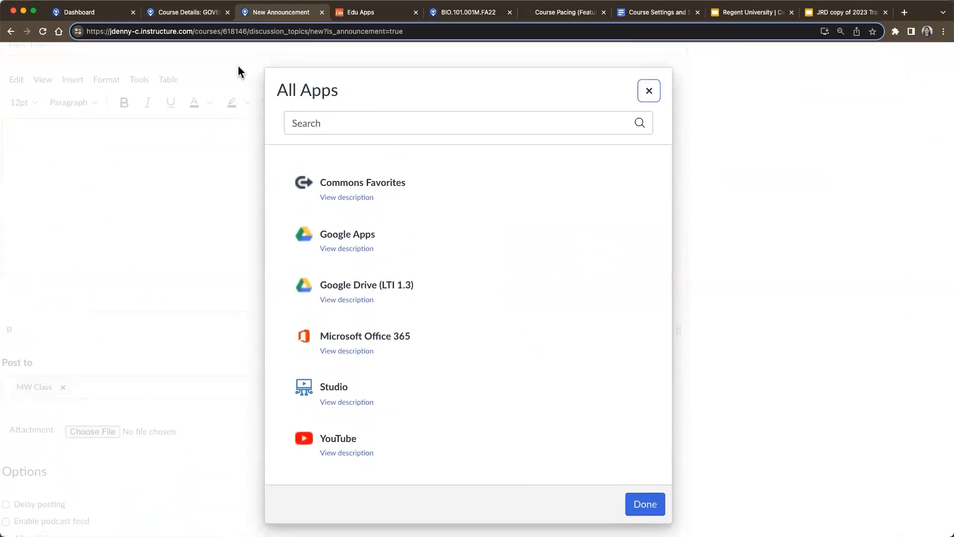
# Compare the installed apps in the course settings with the announcement editor's All Apps list, and close that list.
pyautogui.click(201, 13)
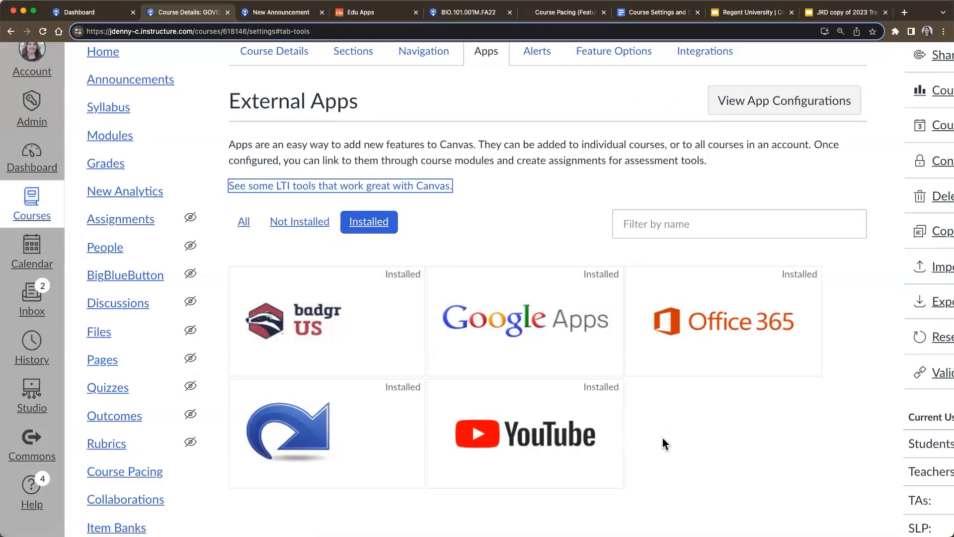
pyautogui.moveTo(297, 485)
pyautogui.click(290, 12)
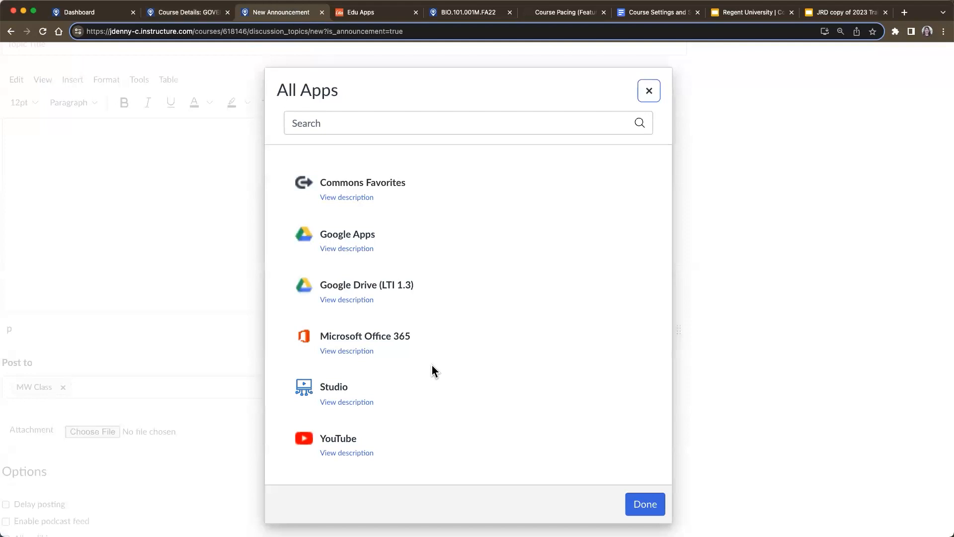
pyautogui.scroll(-1, 431, 365)
pyautogui.scroll(1, 431, 365)
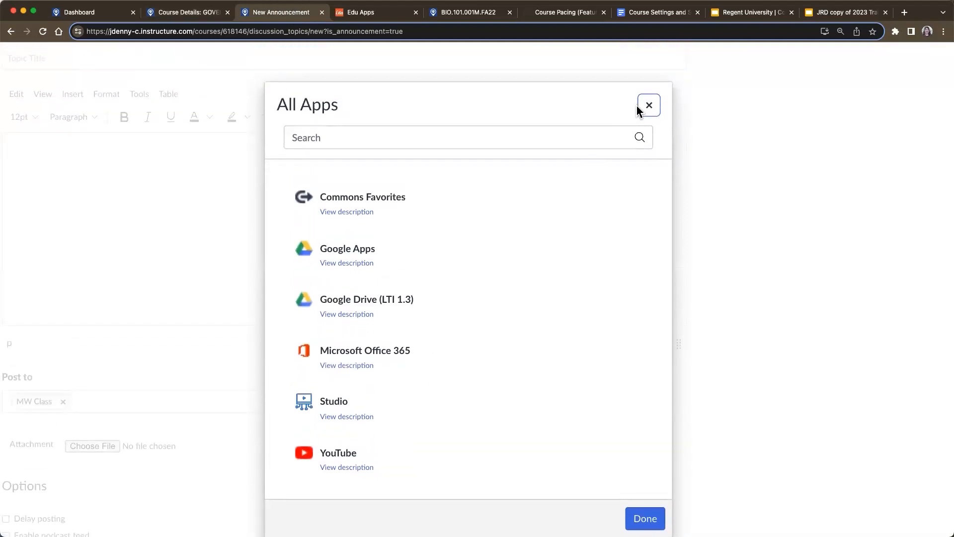
pyautogui.click(650, 105)
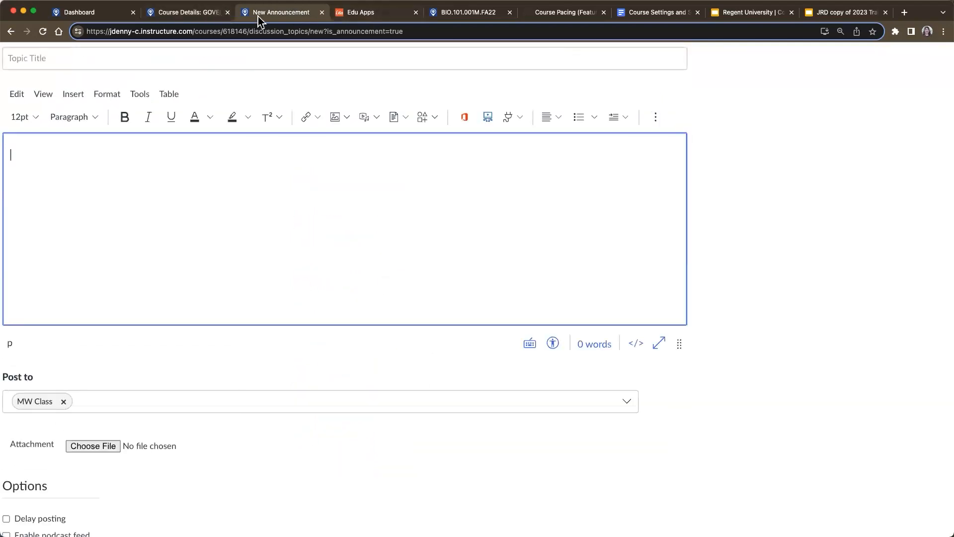
# Return to the course settings and display the app configurations for the course.
pyautogui.click(204, 14)
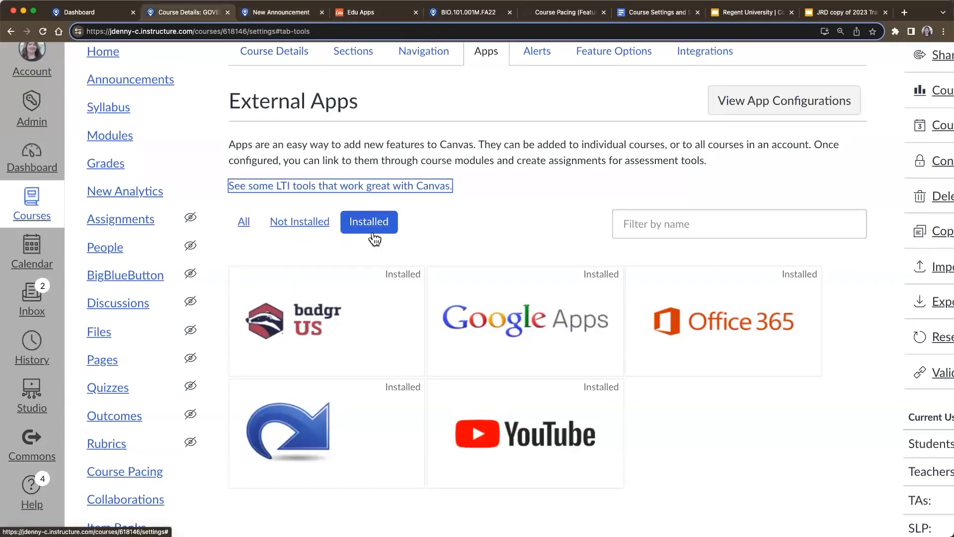
pyautogui.press('super+minus')
pyautogui.press('super+minus')
pyautogui.press('super+minus')
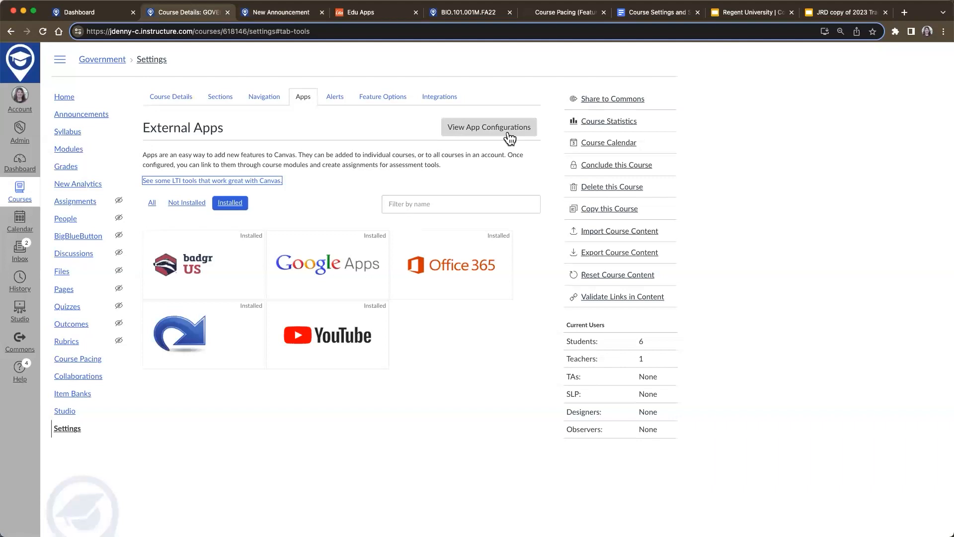
pyautogui.click(510, 138)
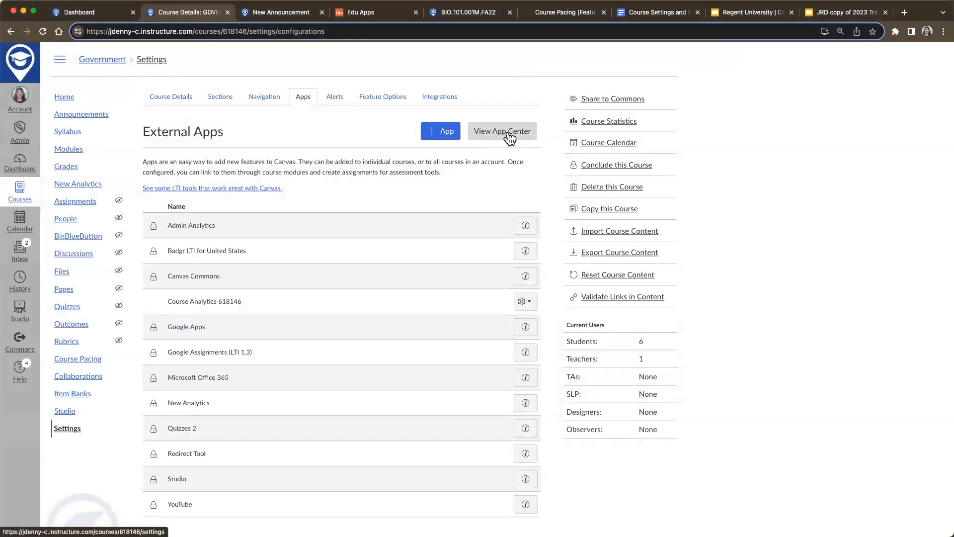
pyautogui.scroll(-2, 408, 299)
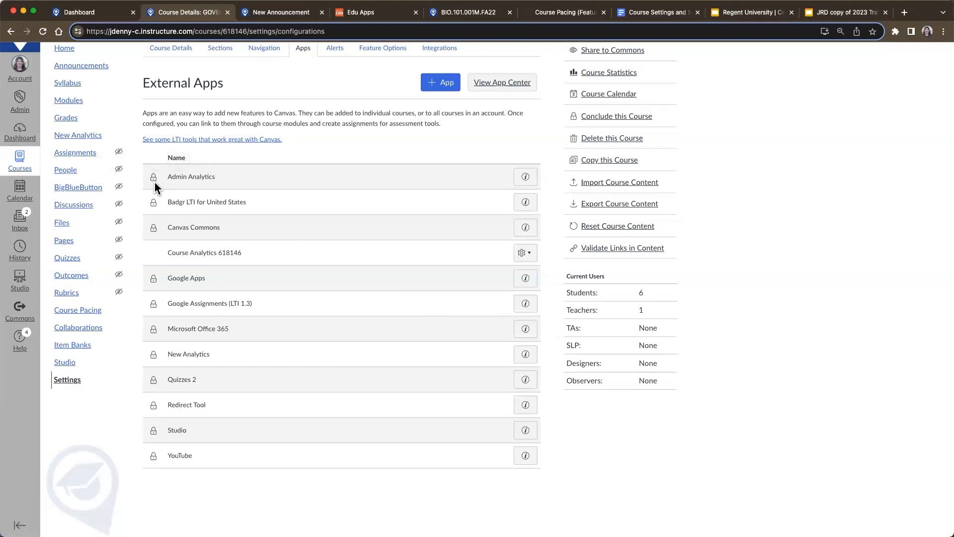
# Examine the placements of the Badgr LTI for United States app, and return to the App Center.
pyautogui.click(526, 203)
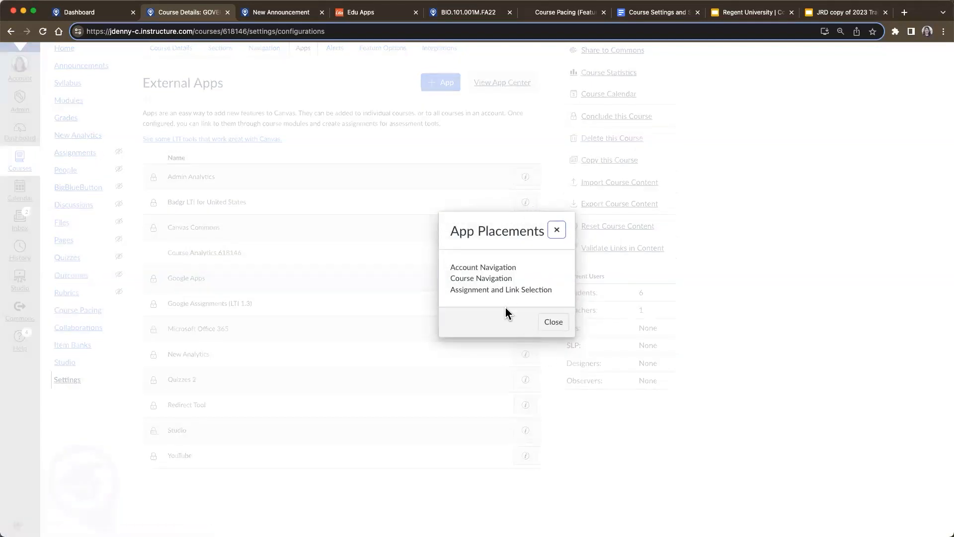
pyautogui.scroll(5, 487, 286)
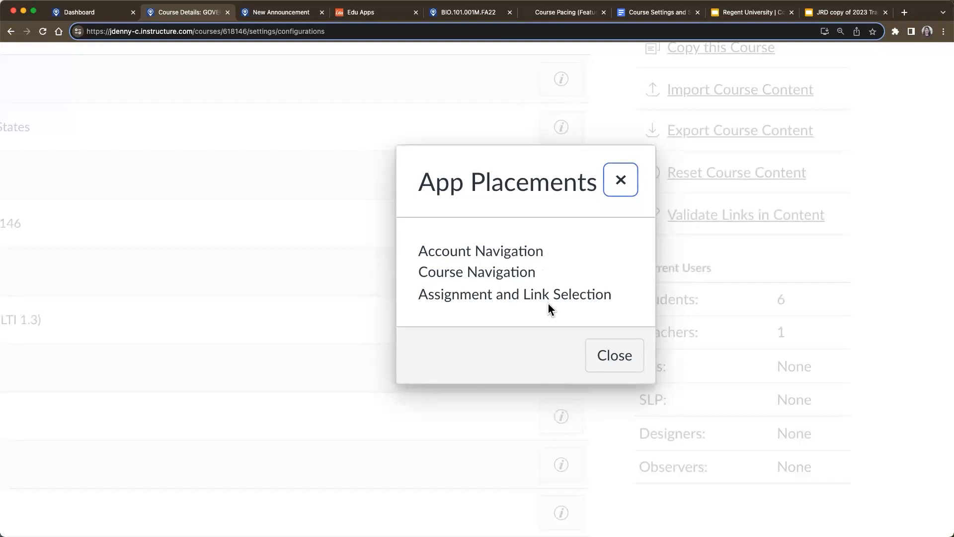
pyautogui.scroll(-5, 548, 303)
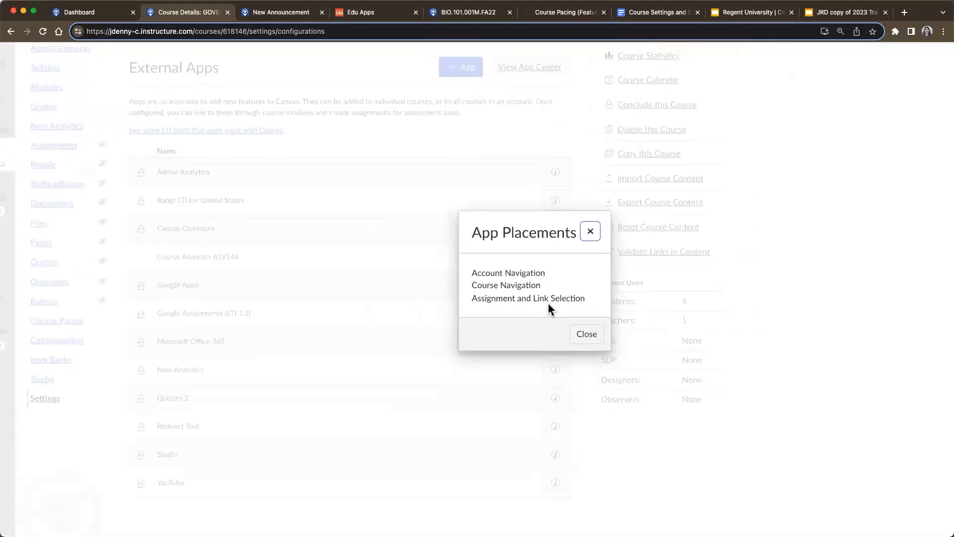
pyautogui.click(590, 233)
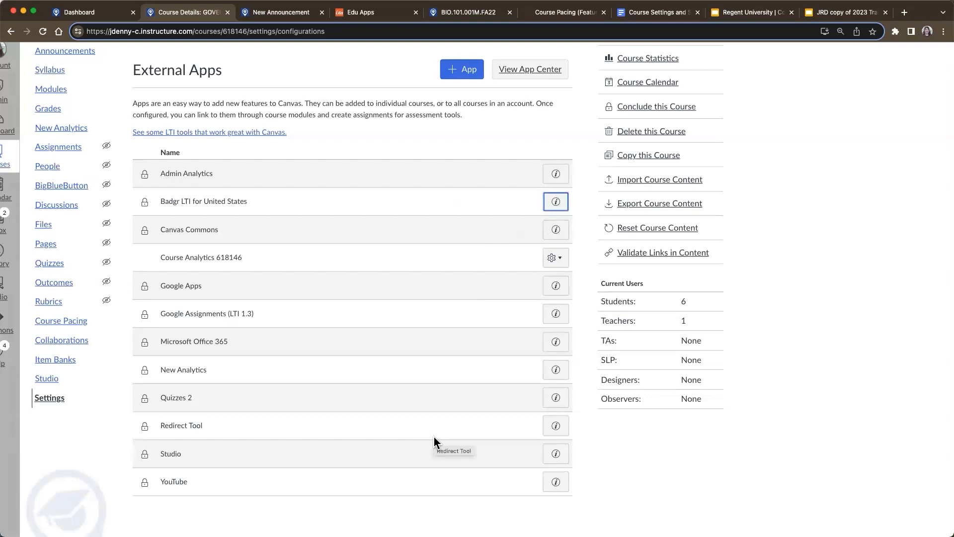
pyautogui.scroll(3, 434, 441)
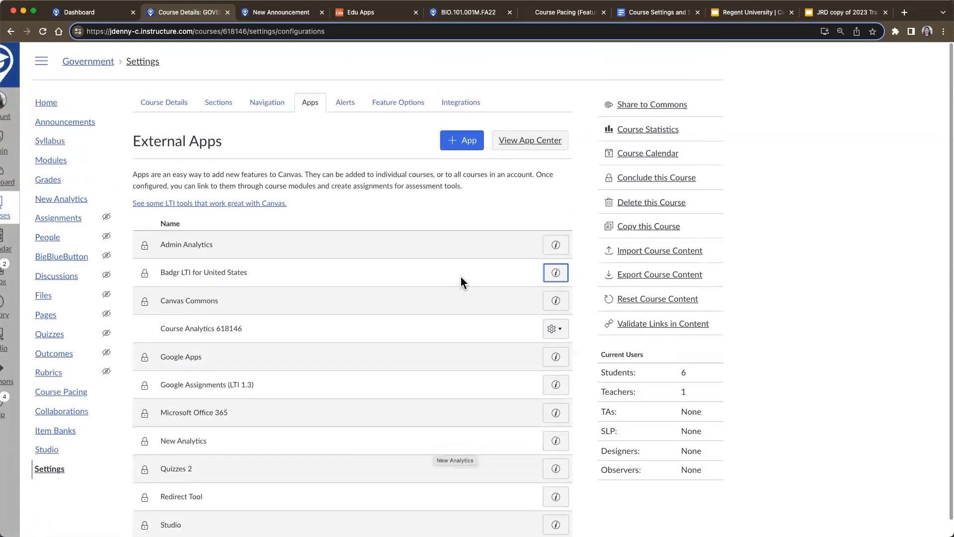
pyautogui.click(526, 146)
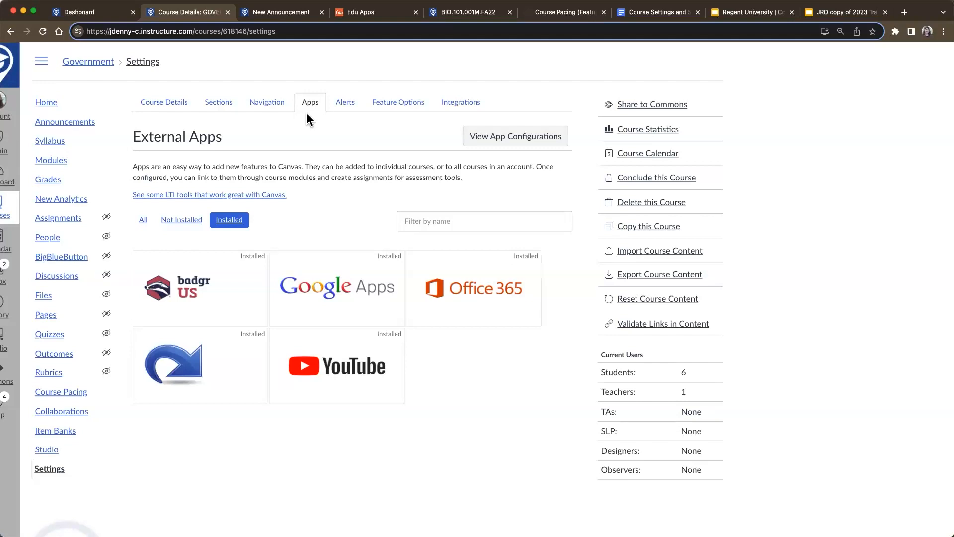
# Add a new course alert triggered by Ungraded Submissions (Count).
pyautogui.click(343, 103)
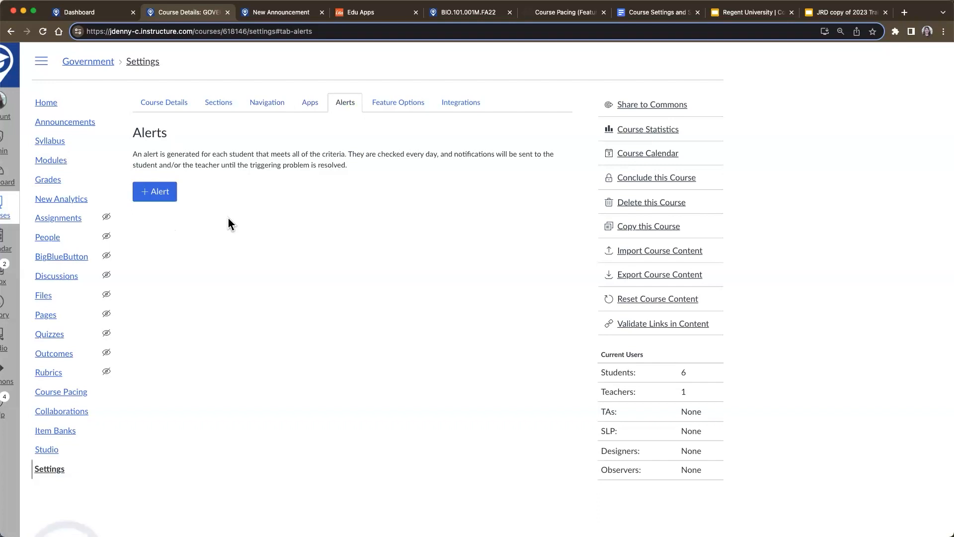
pyautogui.click(160, 194)
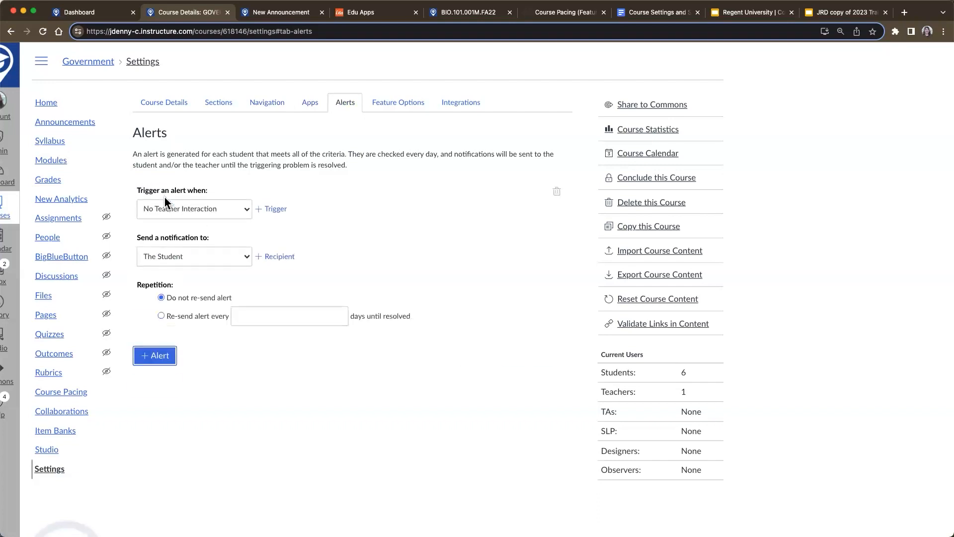
pyautogui.click(222, 214)
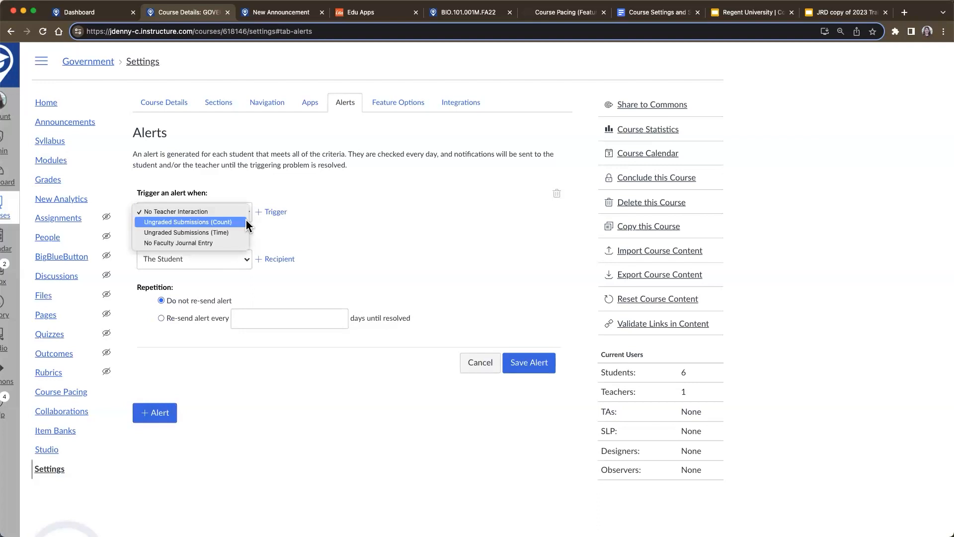
pyautogui.click(246, 221)
# Set the alert to be re-sent every 3 days until resolved.
pyautogui.click(242, 261)
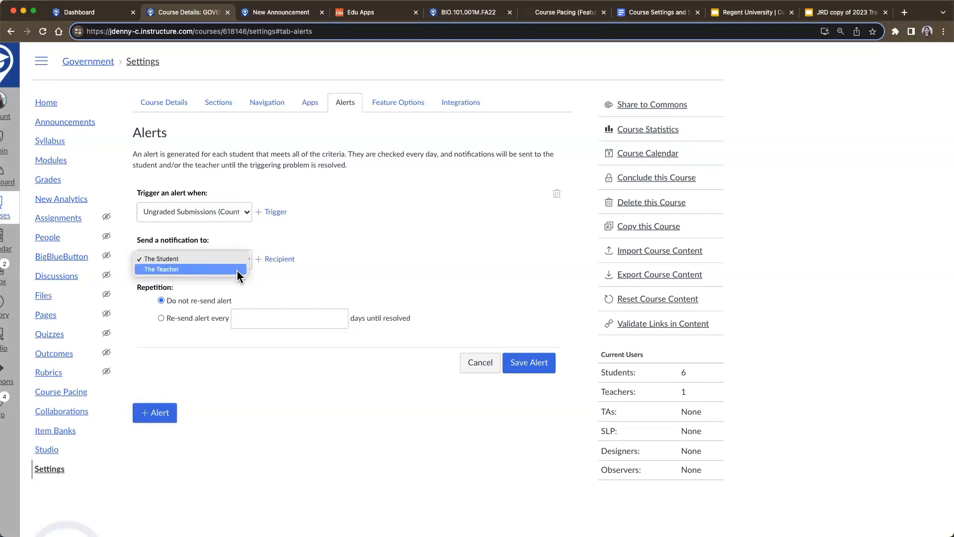
pyautogui.click(204, 322)
pyautogui.click(185, 316)
pyautogui.click(260, 321)
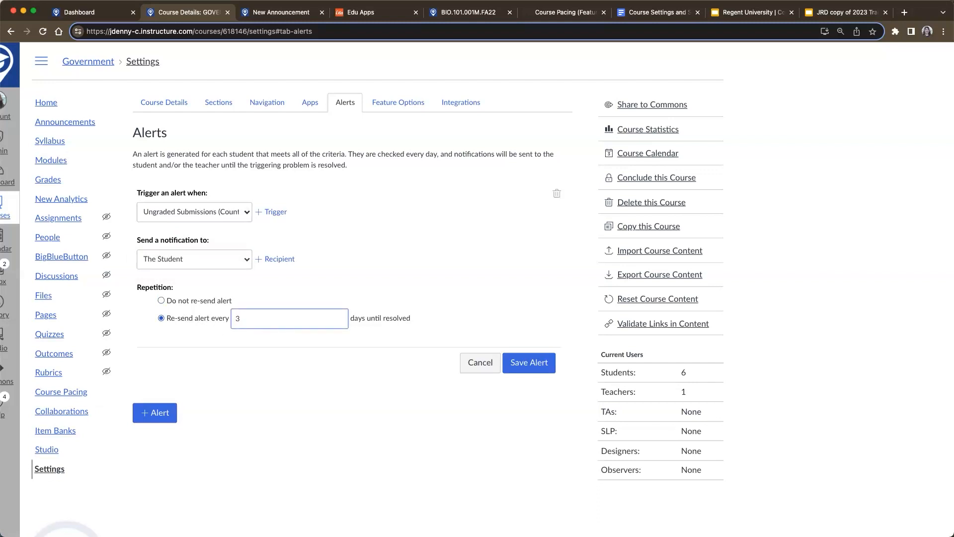
# Add a No Teacher Interaction trigger to the alert, choose The Teacher for the notification, and try to save the alert.
pyautogui.click(240, 213)
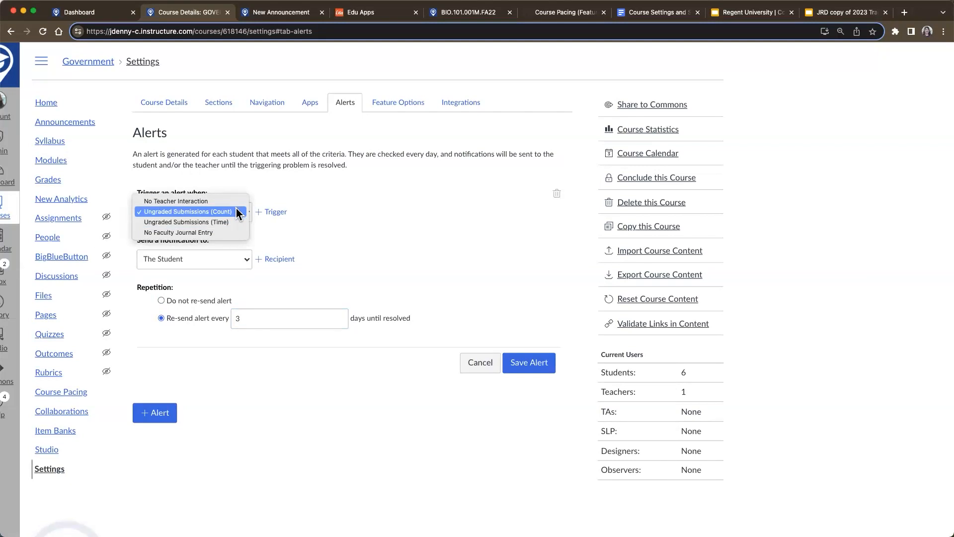
pyautogui.click(238, 213)
pyautogui.click(225, 260)
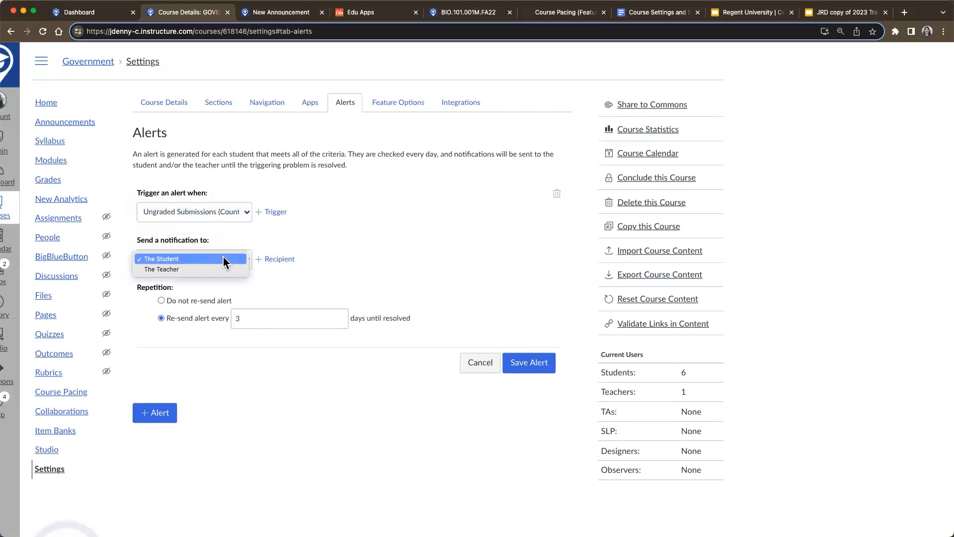
pyautogui.click(226, 269)
pyautogui.click(230, 213)
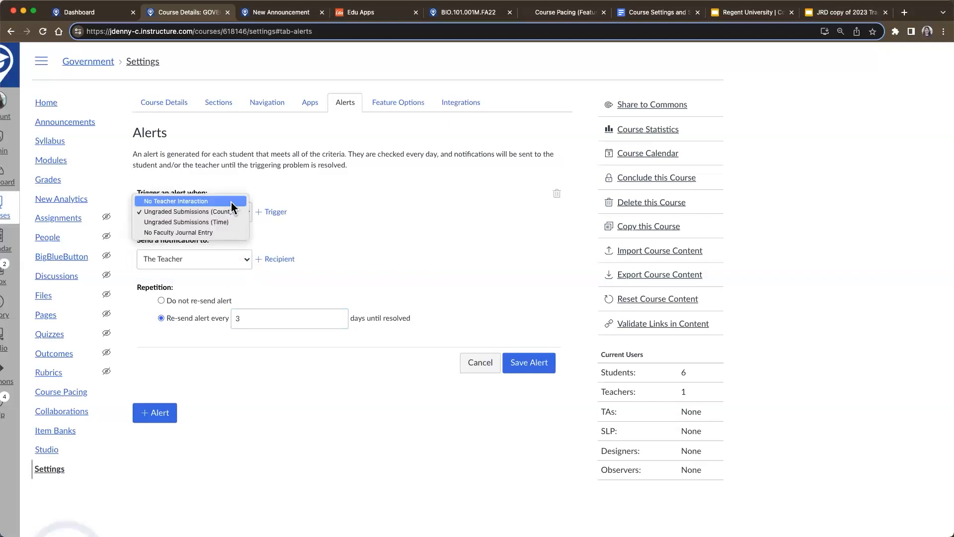
pyautogui.click(231, 202)
pyautogui.click(272, 212)
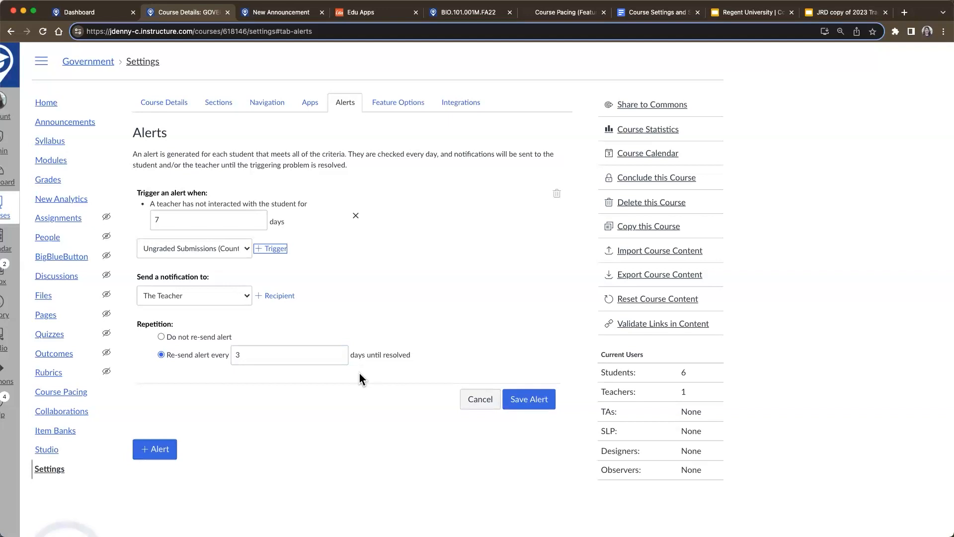
pyautogui.click(525, 411)
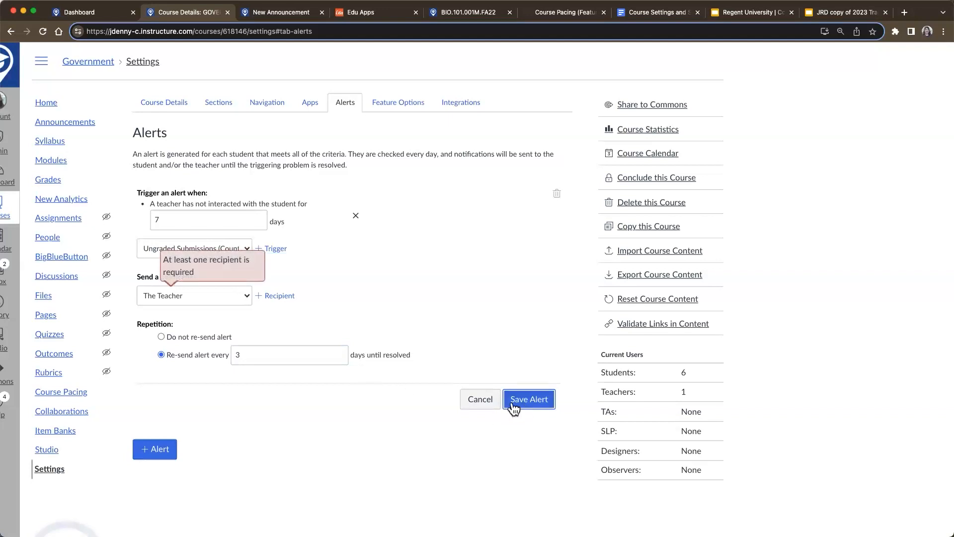
# Add The Teacher and The Student as recipients of the alert, and save it.
pyautogui.click(229, 294)
pyautogui.click(276, 297)
pyautogui.click(277, 298)
pyautogui.click(219, 306)
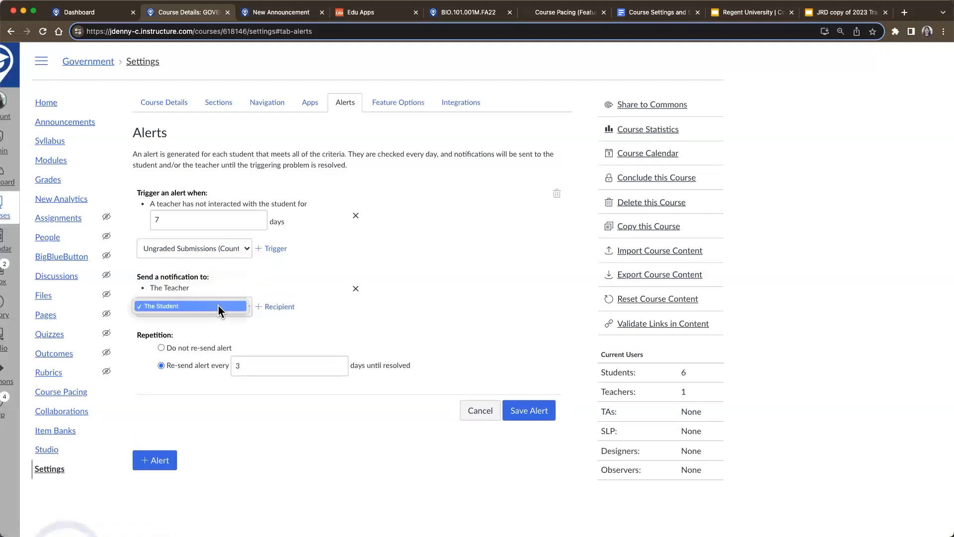
pyautogui.click(218, 305)
pyautogui.click(274, 307)
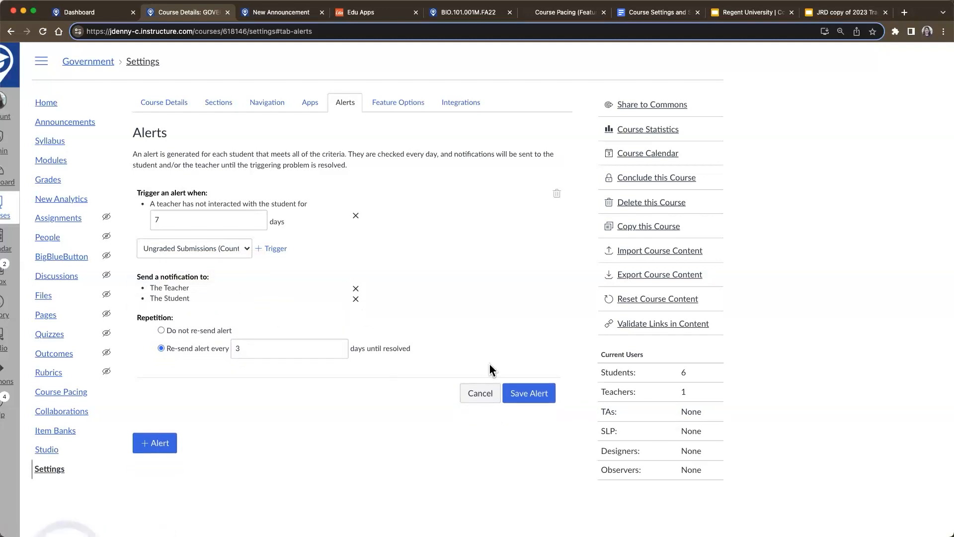
pyautogui.click(517, 399)
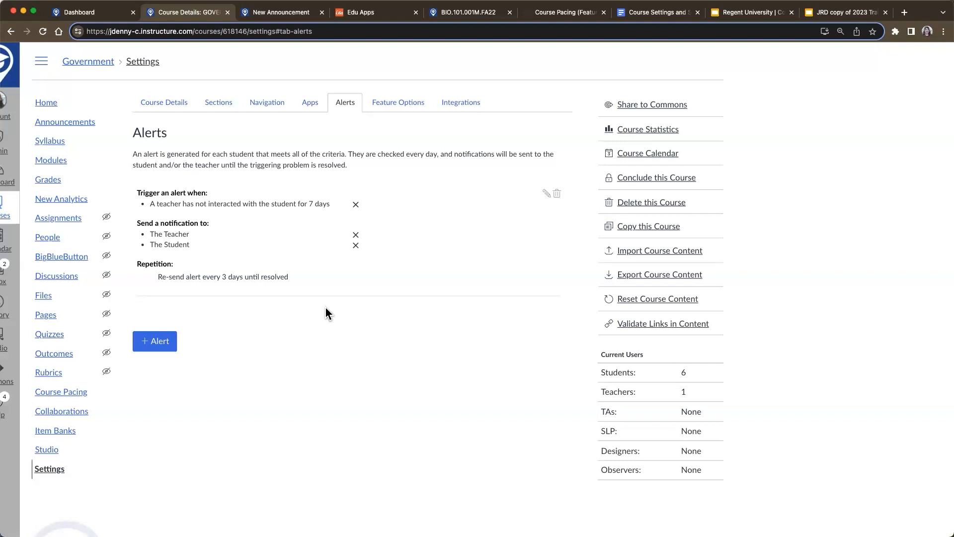
# Display the course's feature options and check the state choices for Enhanced Gradebook Filters, keeping it Disabled.
pyautogui.press('super+minus')
pyautogui.press('super+minus')
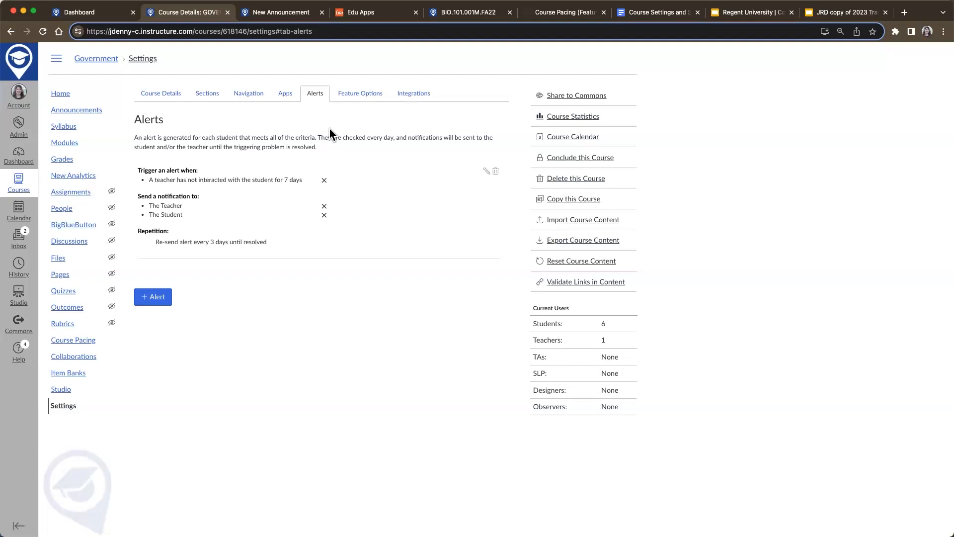
pyautogui.click(357, 96)
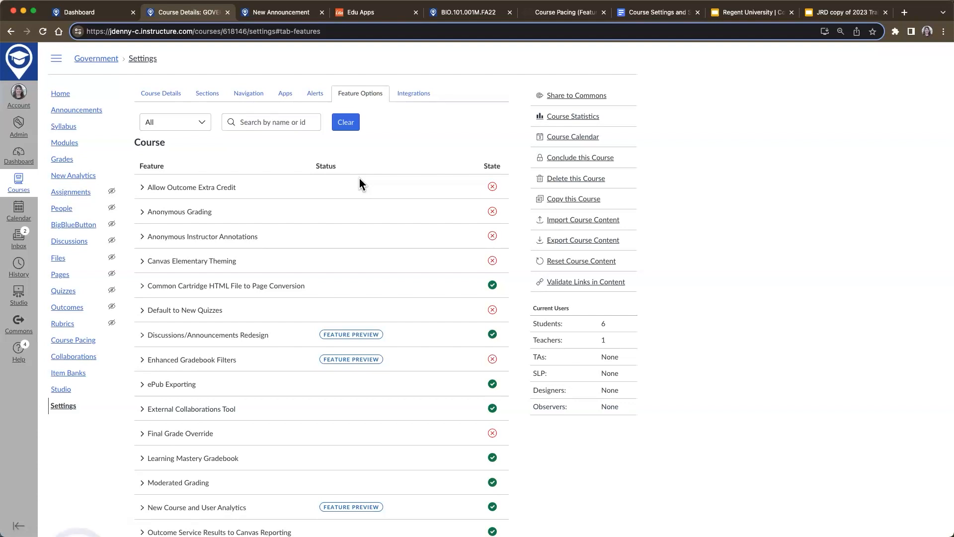
pyautogui.scroll(-3, 427, 312)
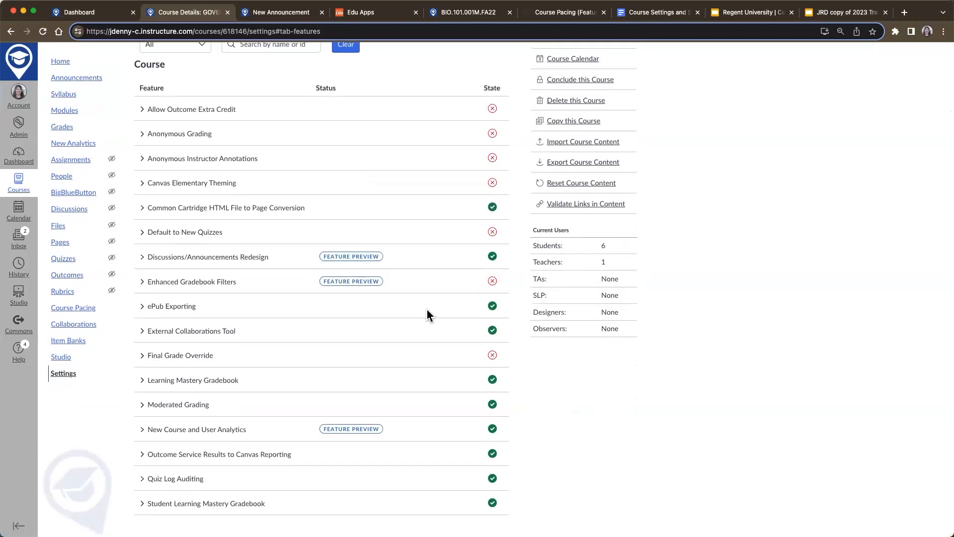
pyautogui.click(493, 282)
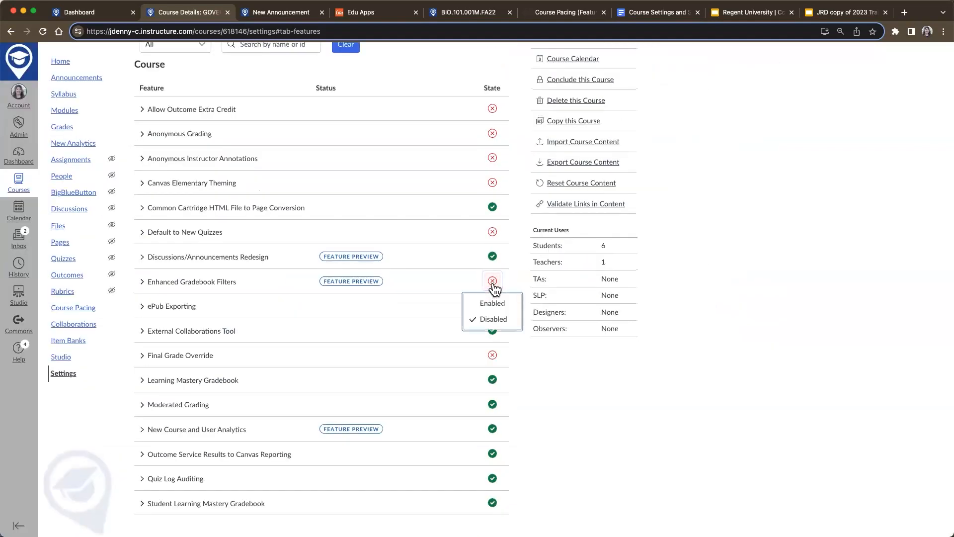
pyautogui.click(492, 319)
# Expand the Allow Outcome Extra Credit feature option and read its description.
pyautogui.scroll(2, 228, 222)
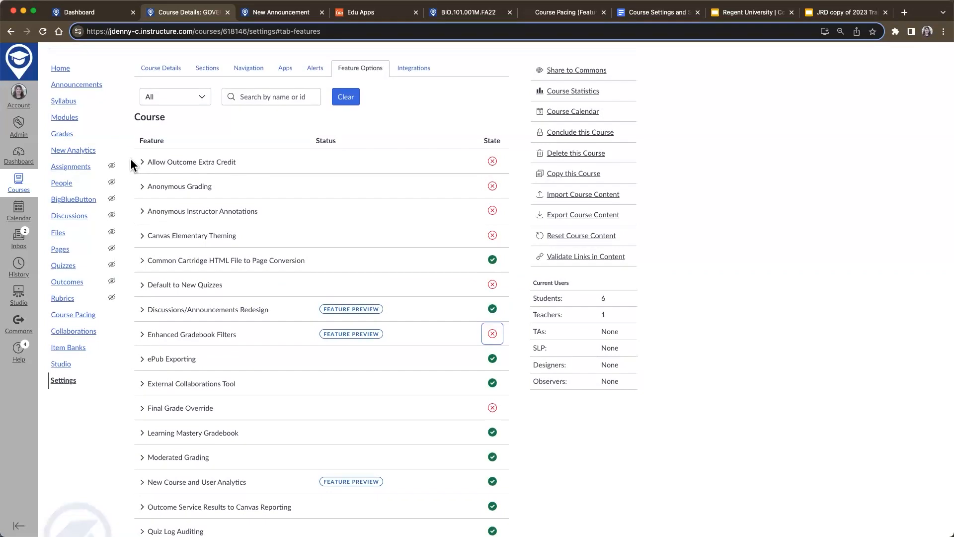
pyautogui.keyDown('ctrl'); pyautogui.scroll(5, 130, 163); pyautogui.keyUp('ctrl')
pyautogui.click(159, 166)
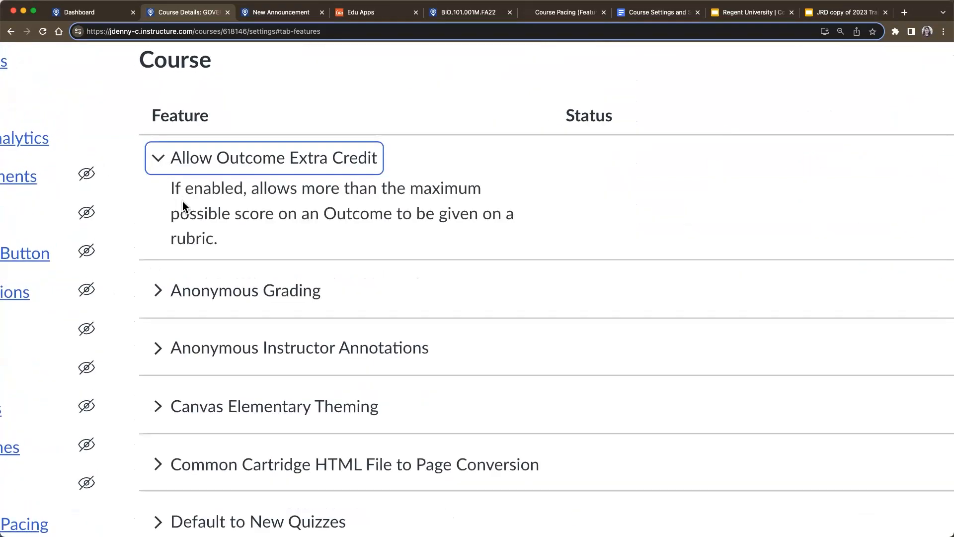
pyautogui.scroll(-5, 174, 315)
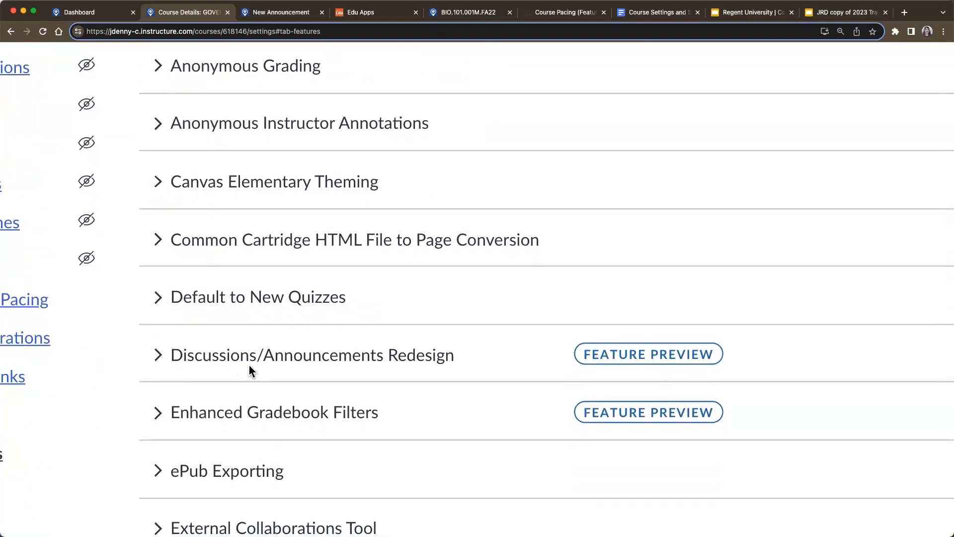
pyautogui.press('super+minus')
pyautogui.press('super+minus')
pyautogui.press('super+minus')
pyautogui.press('super+minus')
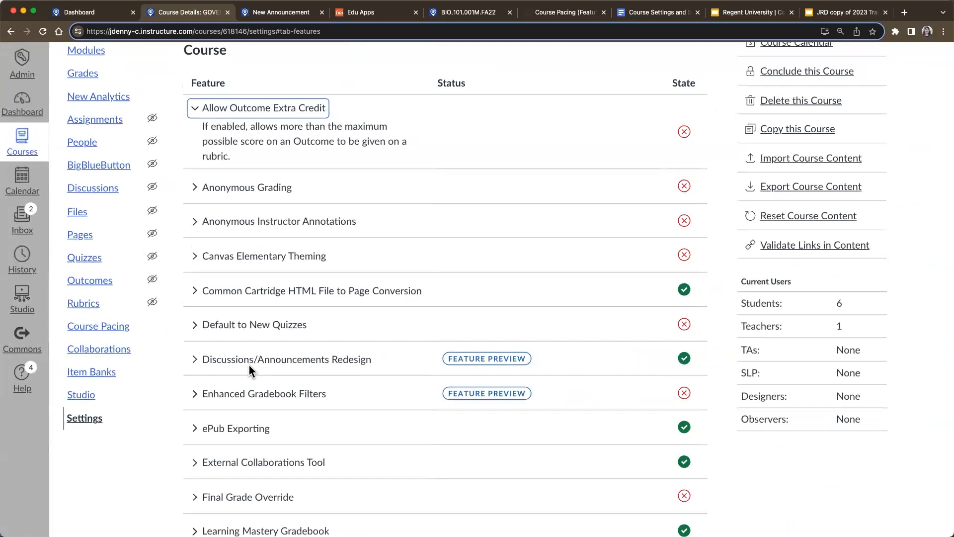
# Look over the full list of course feature options with their statuses and states.
pyautogui.scroll(-5, 249, 365)
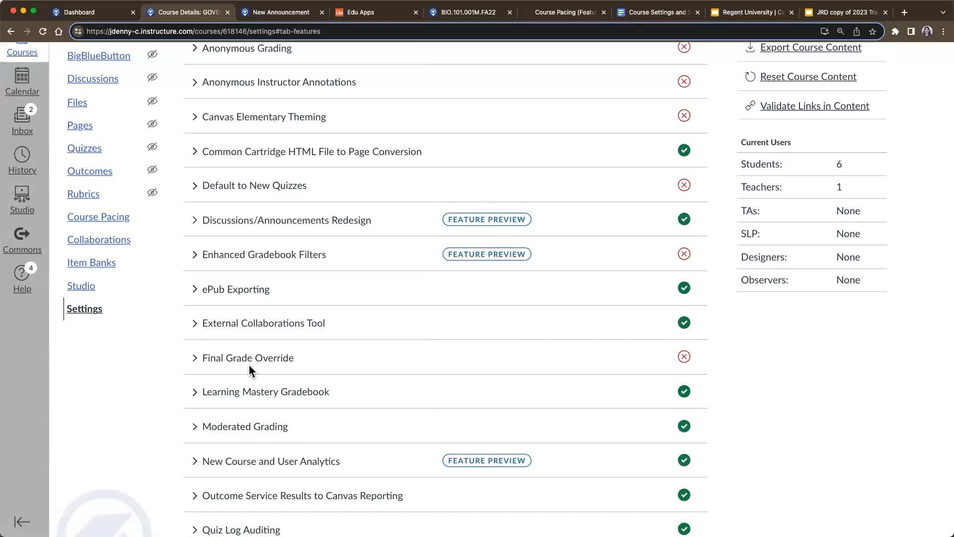
pyautogui.scroll(-3, 249, 365)
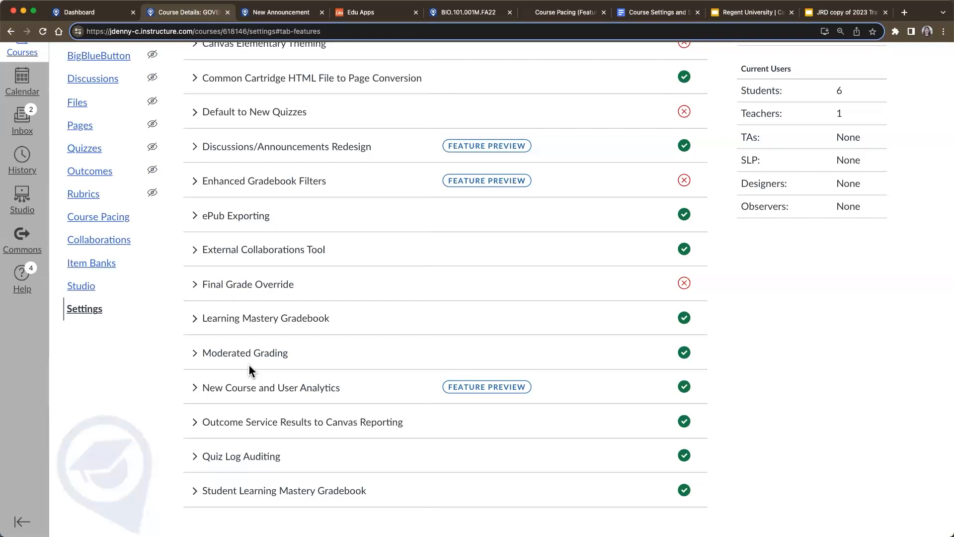
pyautogui.scroll(7, 249, 370)
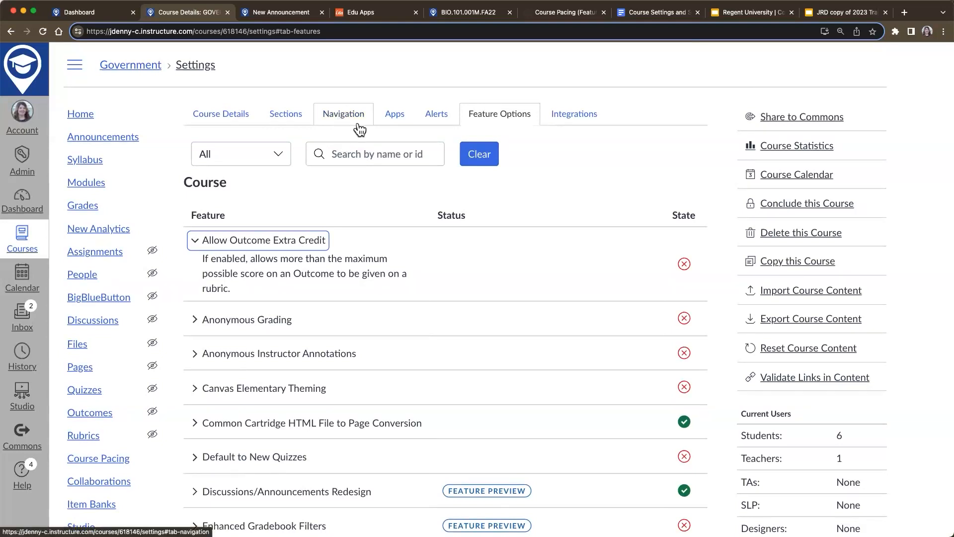
pyautogui.click(607, 206)
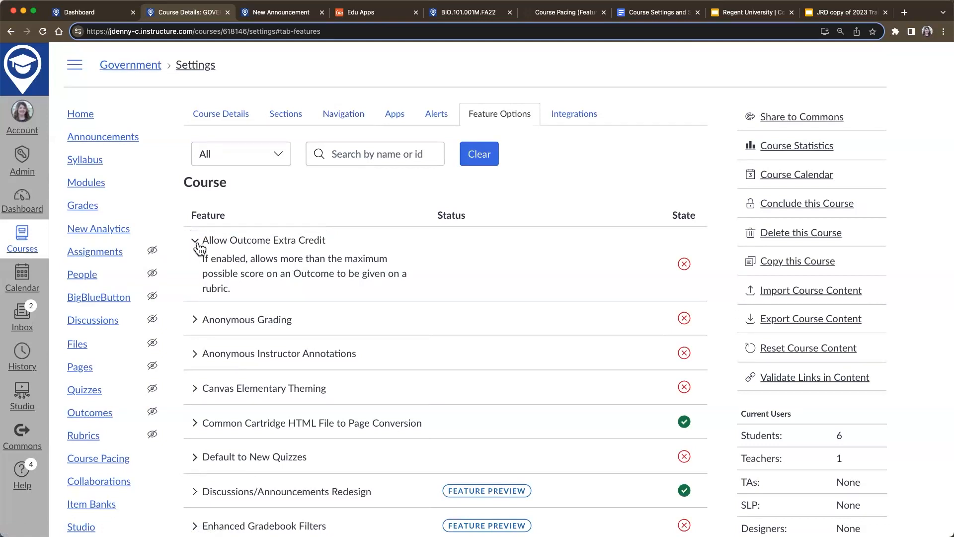
pyautogui.scroll(-3, 312, 332)
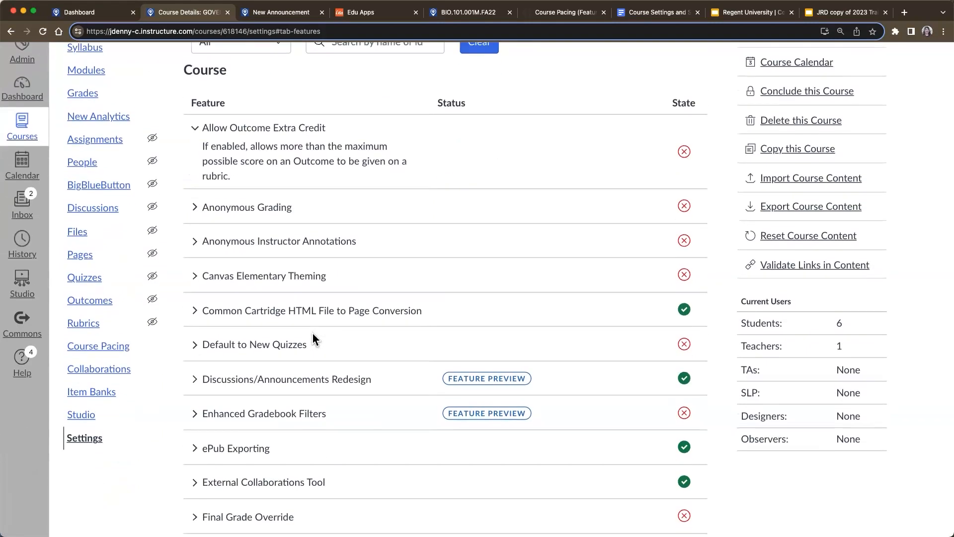
pyautogui.scroll(2, 312, 333)
pyautogui.scroll(-2, 312, 333)
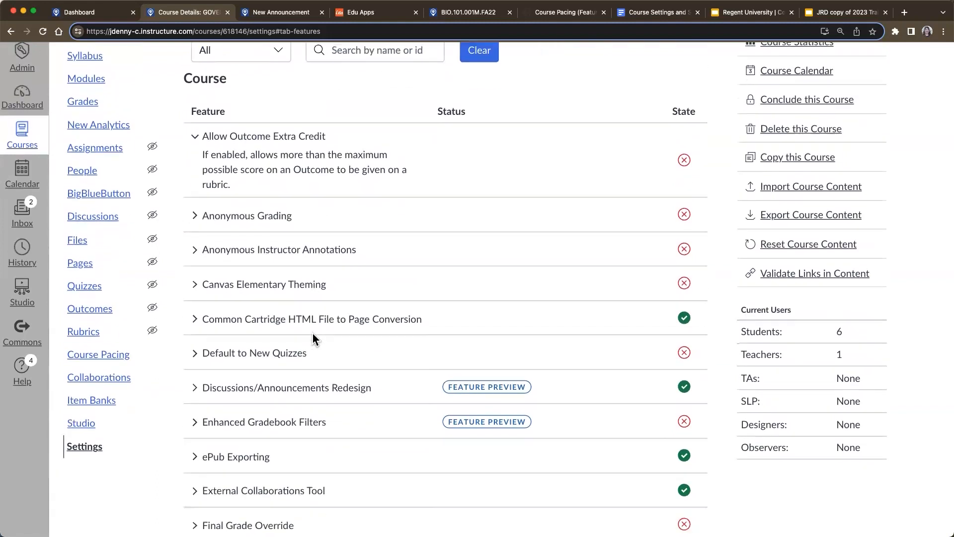
# Expand the Discussions/Announcements Redesign feature preview and read its description.
pyautogui.moveTo(482, 348)
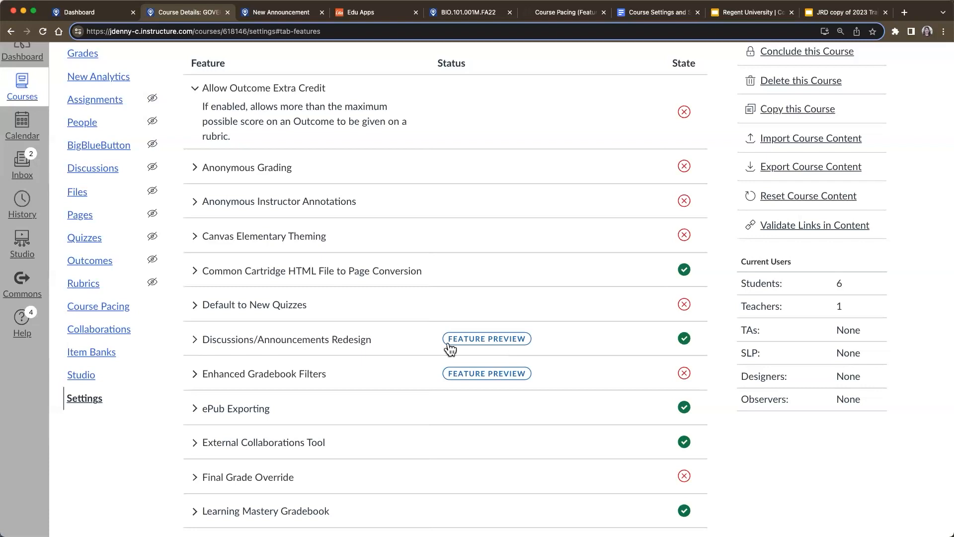
pyautogui.click(196, 342)
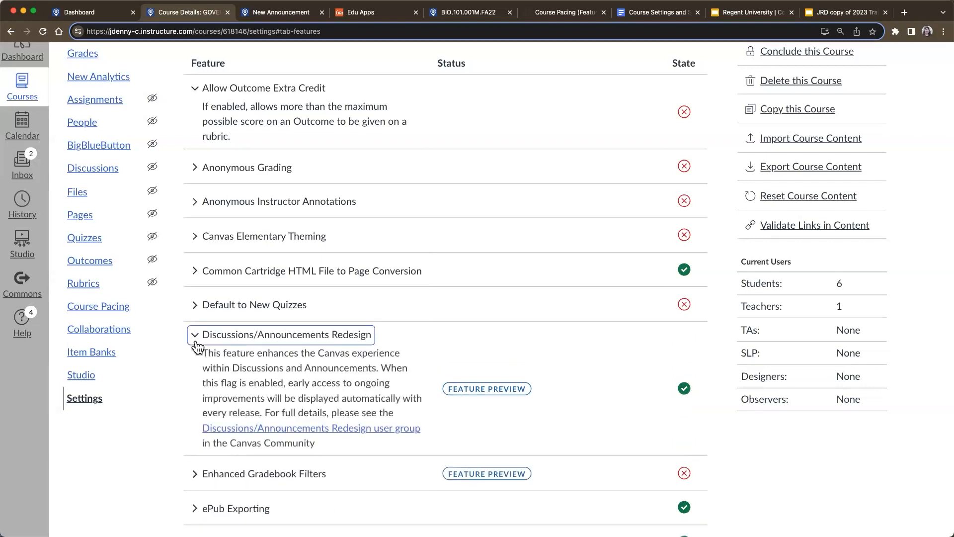
pyautogui.scroll(3, 197, 346)
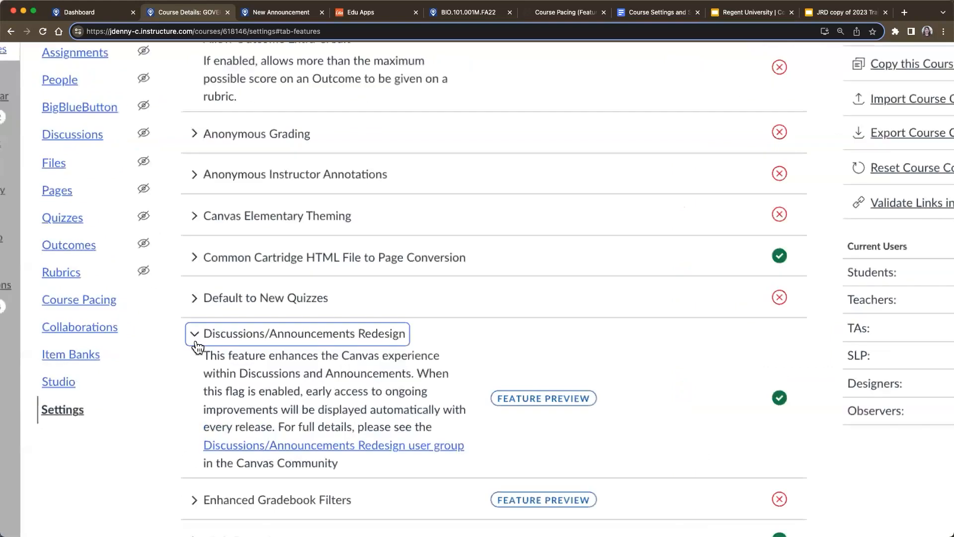
pyautogui.scroll(-3, 192, 324)
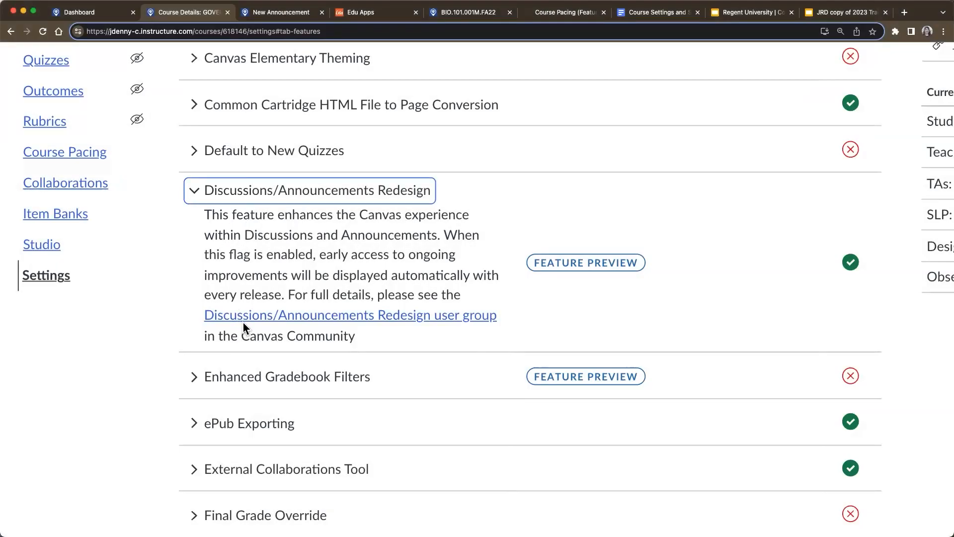
# Open the Discussions/Announcements Redesign user group in a new browser tab, view it, and return to the Government course settings.
pyautogui.keyDown('super'); pyautogui.click(245, 327); pyautogui.keyUp('super')
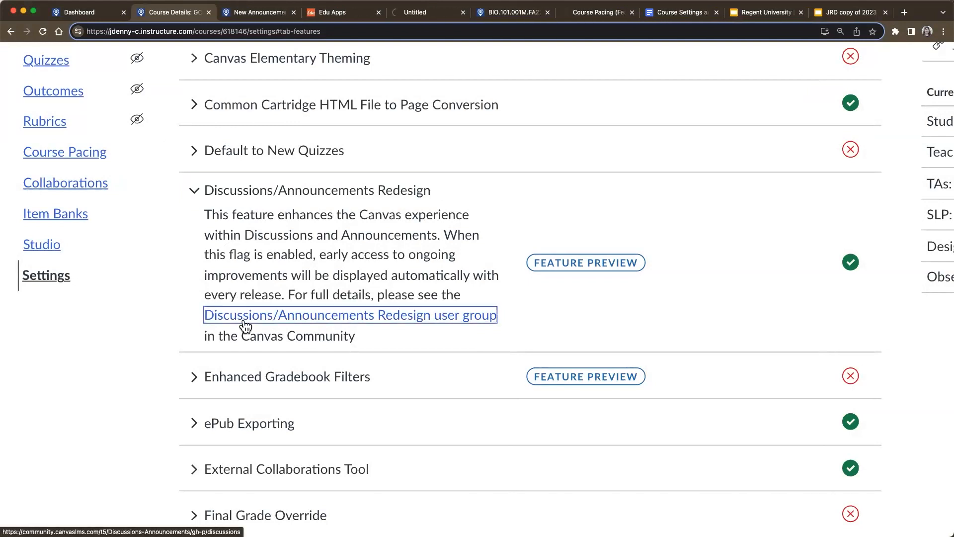
pyautogui.press('super+5')
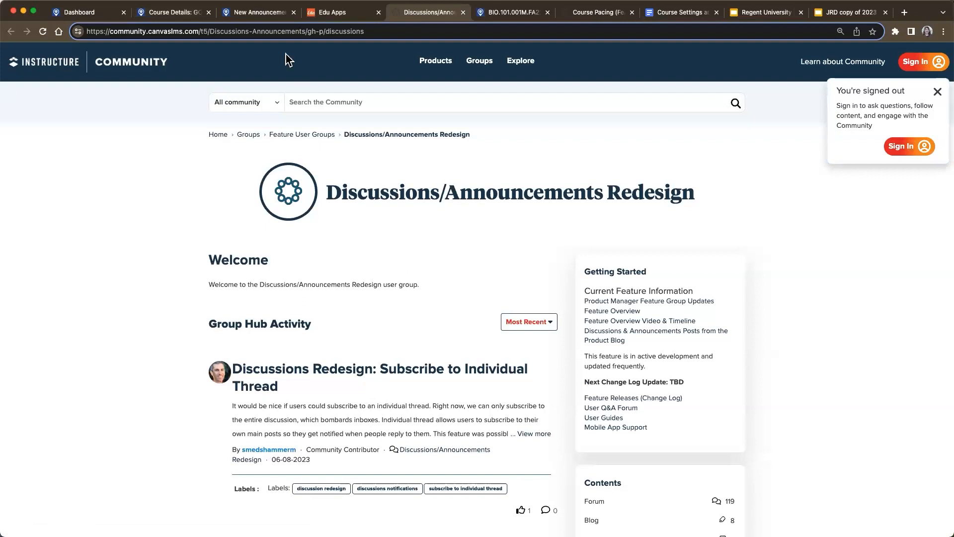
pyautogui.click(178, 11)
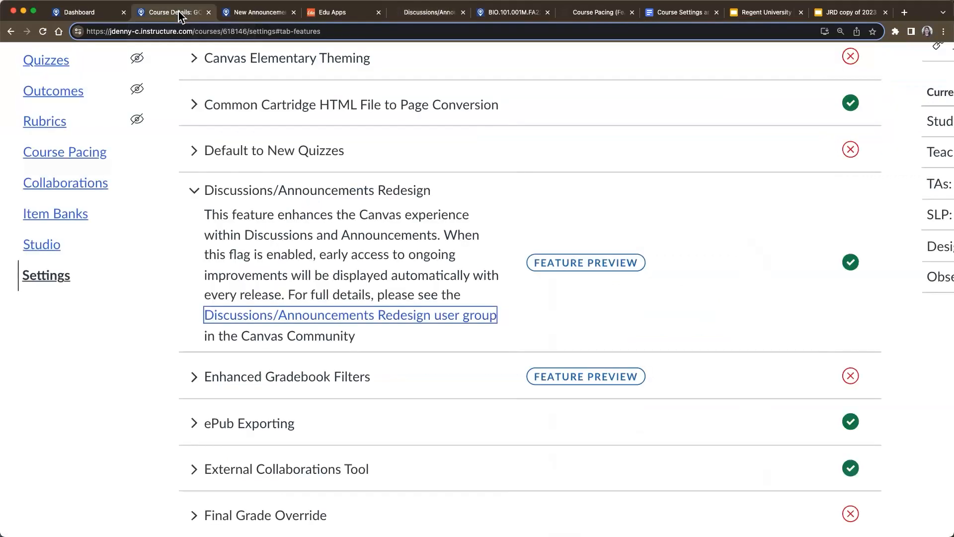
# Display the integrations settings of the Government course.
pyautogui.press('super+minus')
pyautogui.press('super+minus')
pyautogui.press('super+minus')
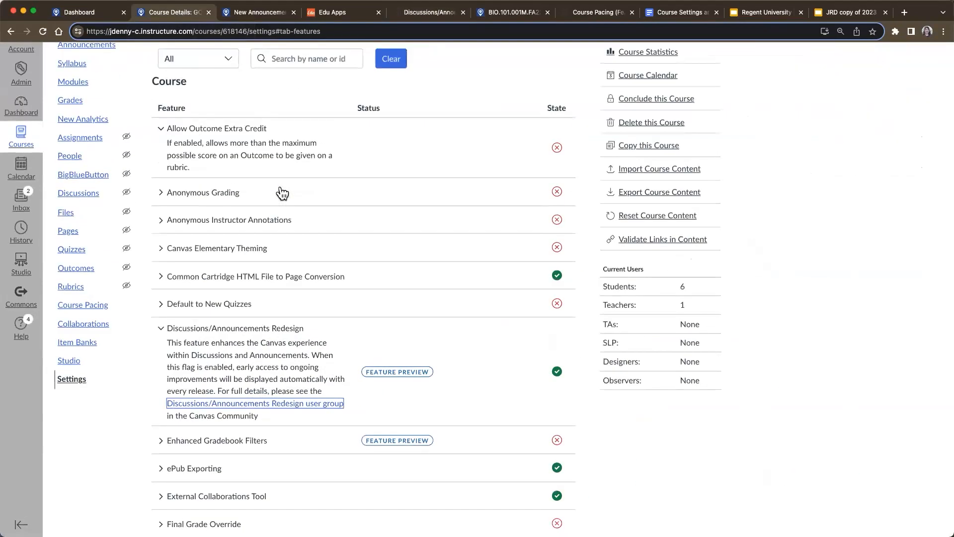
pyautogui.scroll(3, 282, 193)
pyautogui.click(467, 99)
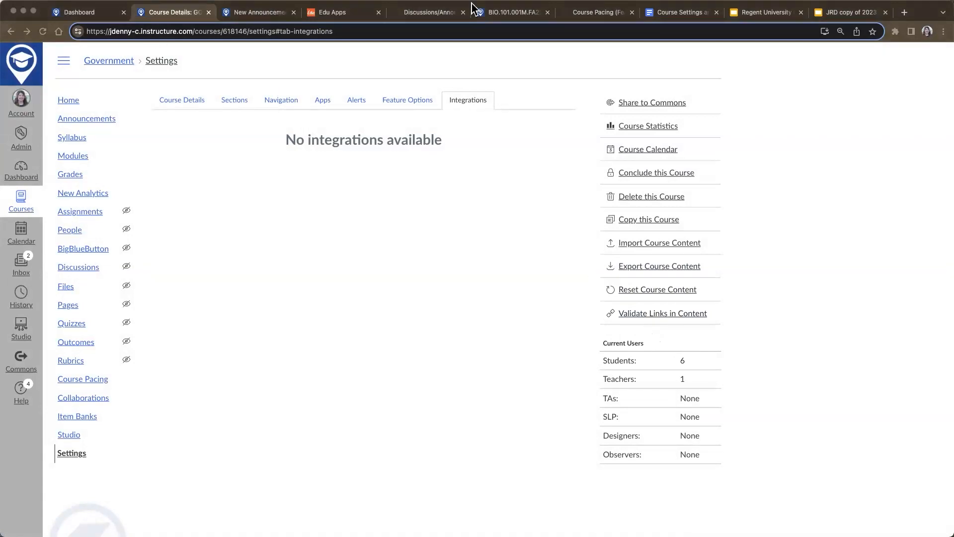
# Switch to the BIO.101.001M.FA22 course, open its settings, and examine the Blueprint Course and Course Template details.
pyautogui.click(506, 14)
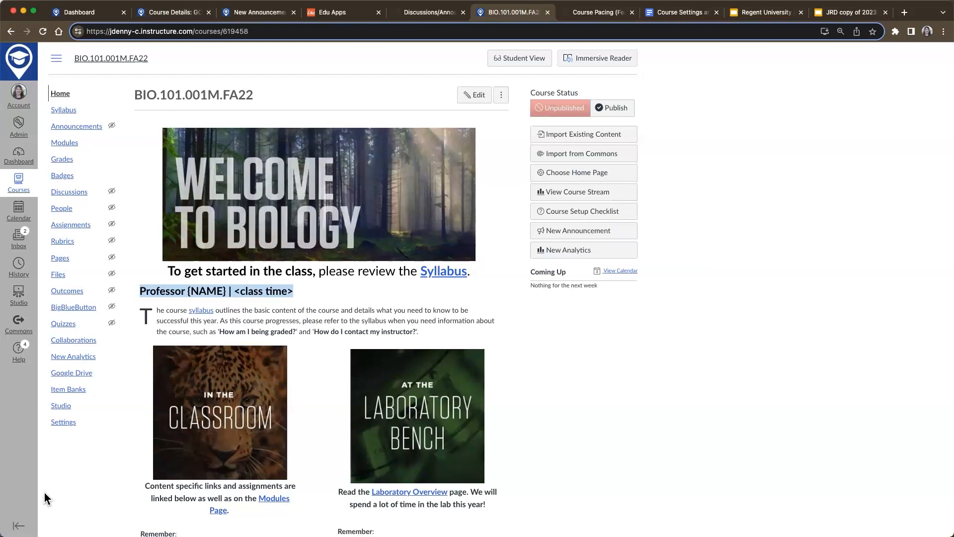
pyautogui.click(63, 428)
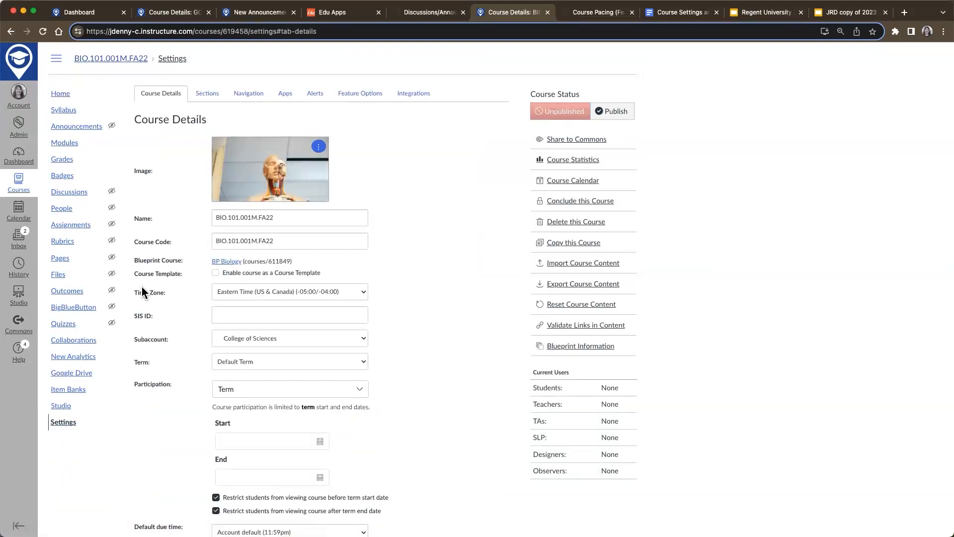
pyautogui.scroll(5, 169, 267)
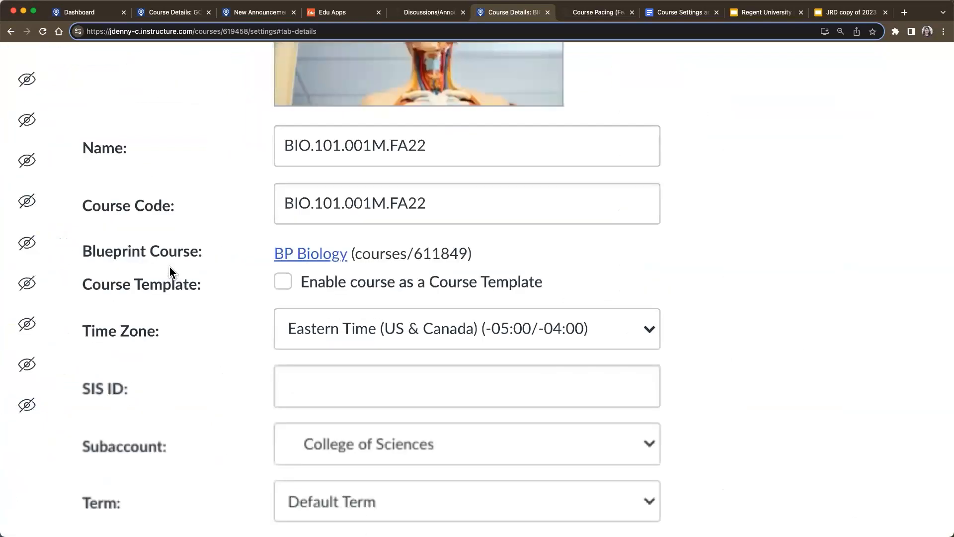
pyautogui.scroll(-5, 359, 265)
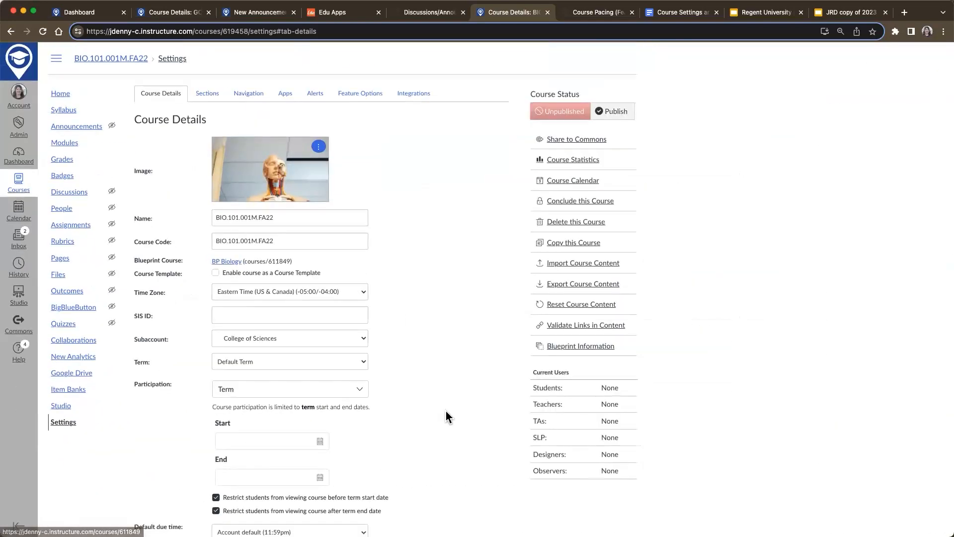
# Open the course statistics of BIO.101.001M.FA22 and examine its running totals.
pyautogui.scroll(-3, 446, 410)
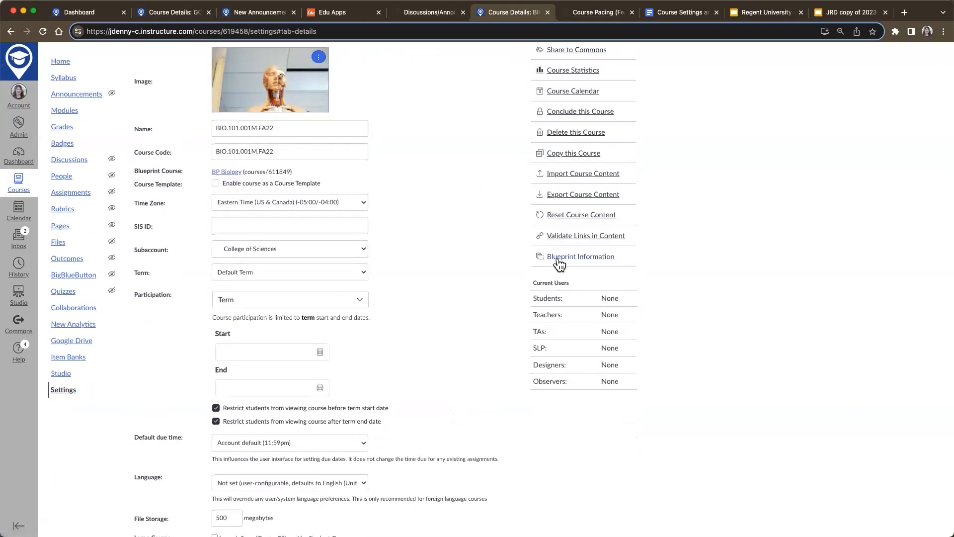
pyautogui.scroll(3, 558, 261)
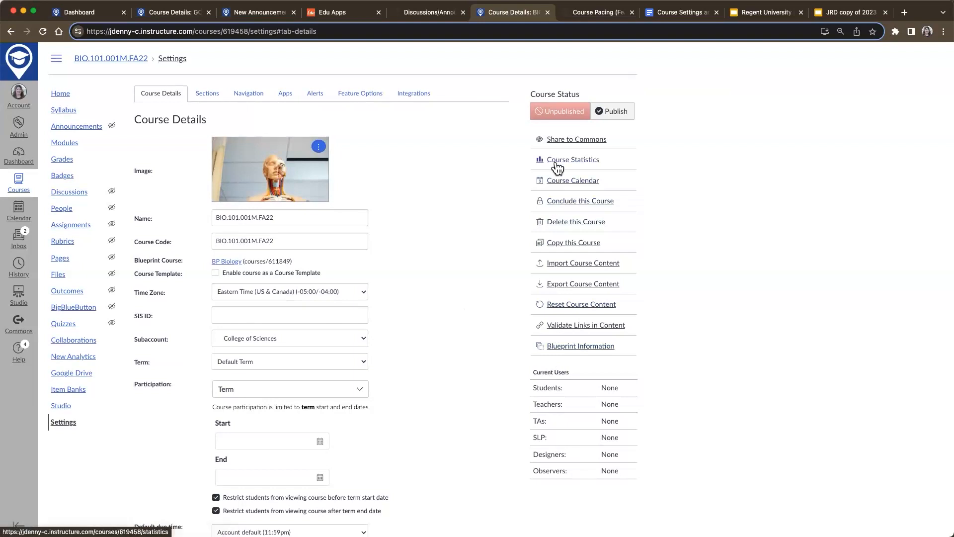
pyautogui.scroll(5, 558, 169)
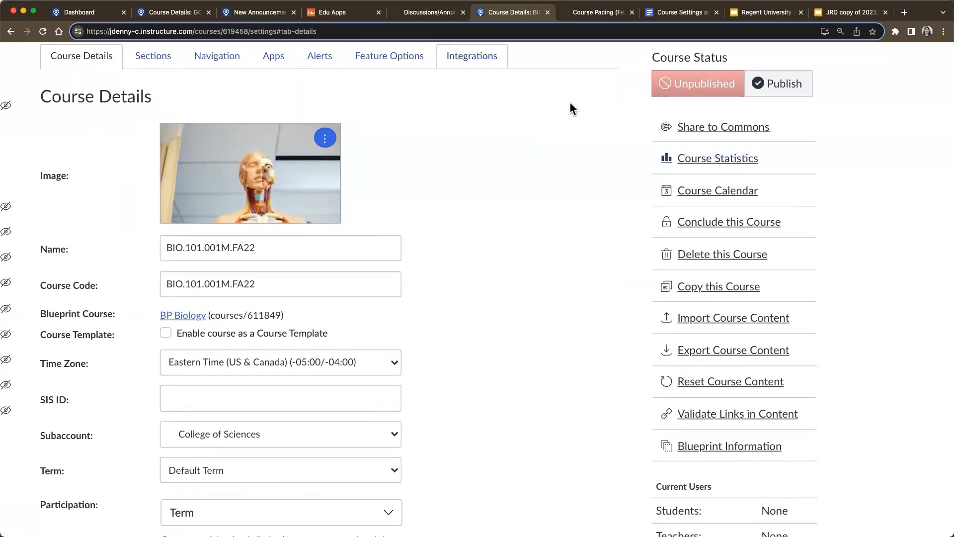
pyautogui.click(714, 164)
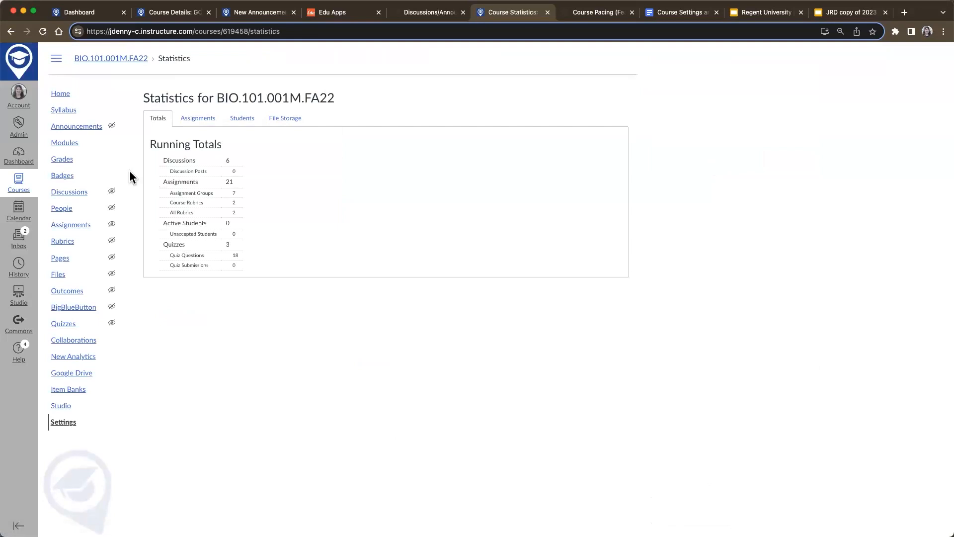
pyautogui.scroll(5, 132, 176)
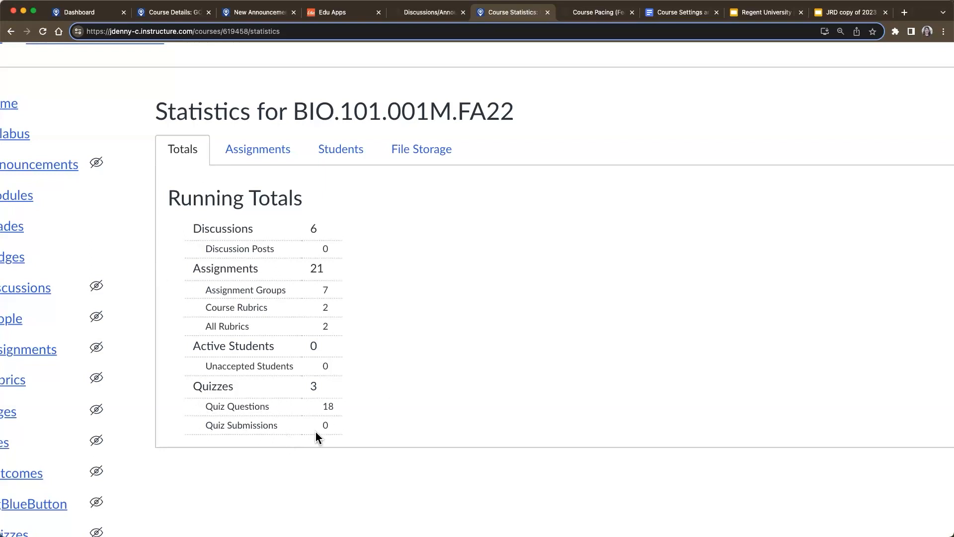
# Display the assignments usage report in the BIO.101.001M.FA22 statistics and read its assignment and submission counts.
pyautogui.click(241, 152)
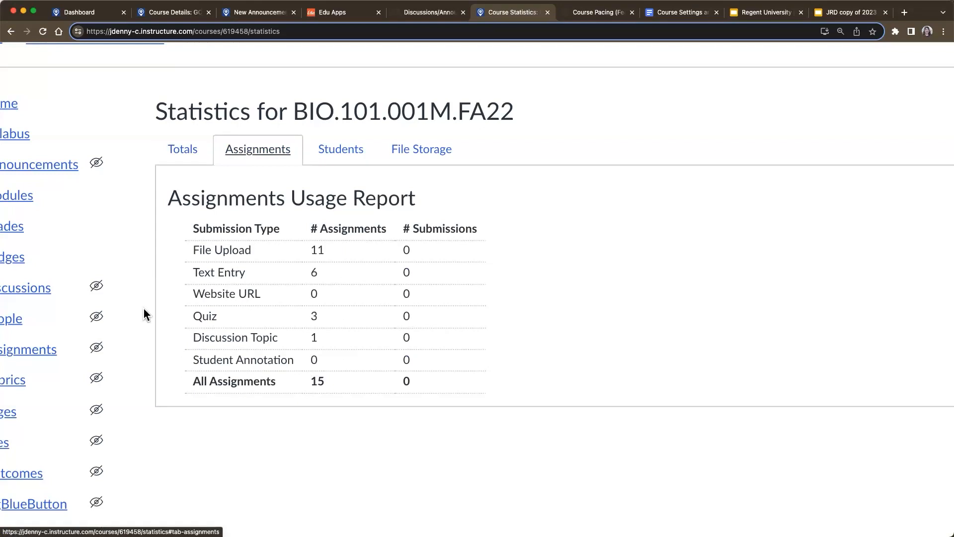
pyautogui.hscroll(-3, 145, 315)
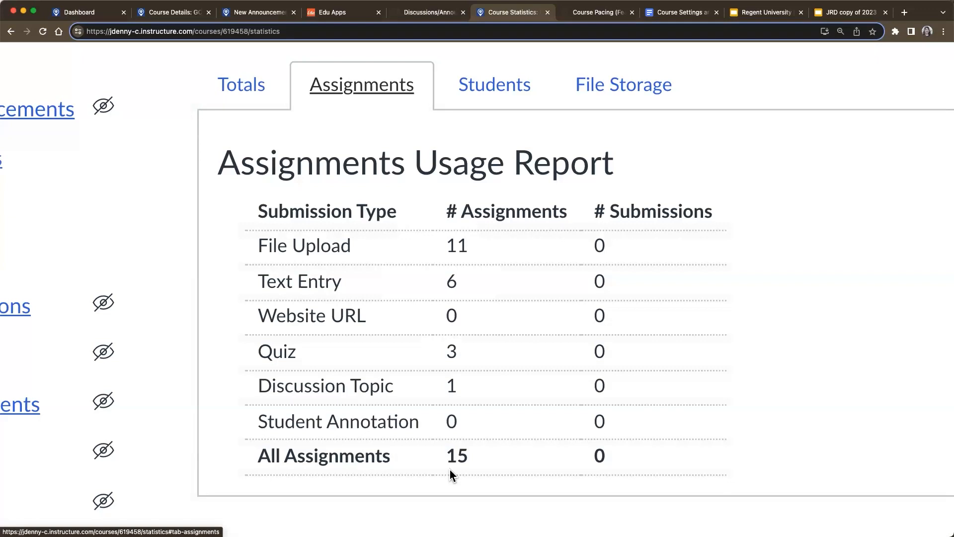
pyautogui.press('super+minus')
pyautogui.press('super+minus')
pyautogui.press('super+minus')
pyautogui.press('super+minus')
pyautogui.press('super+minus')
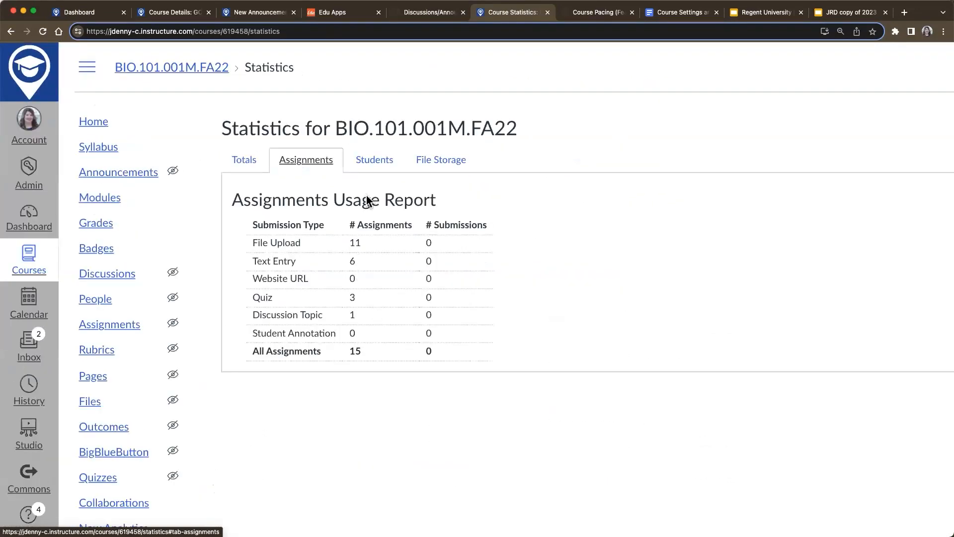
# Review the student and file storage statistics of BIO.101.001M.FA22, and return to its running totals.
pyautogui.click(383, 166)
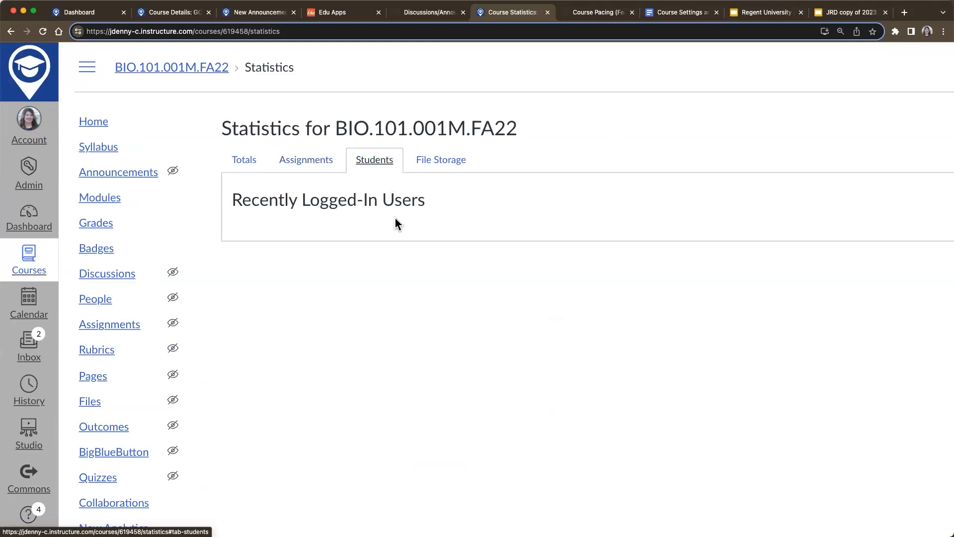
pyautogui.click(433, 164)
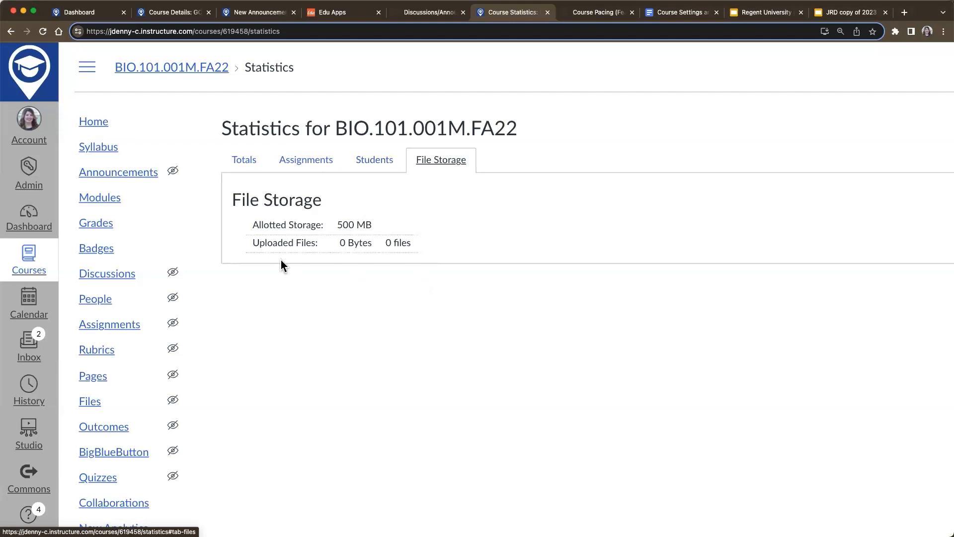
pyautogui.click(303, 162)
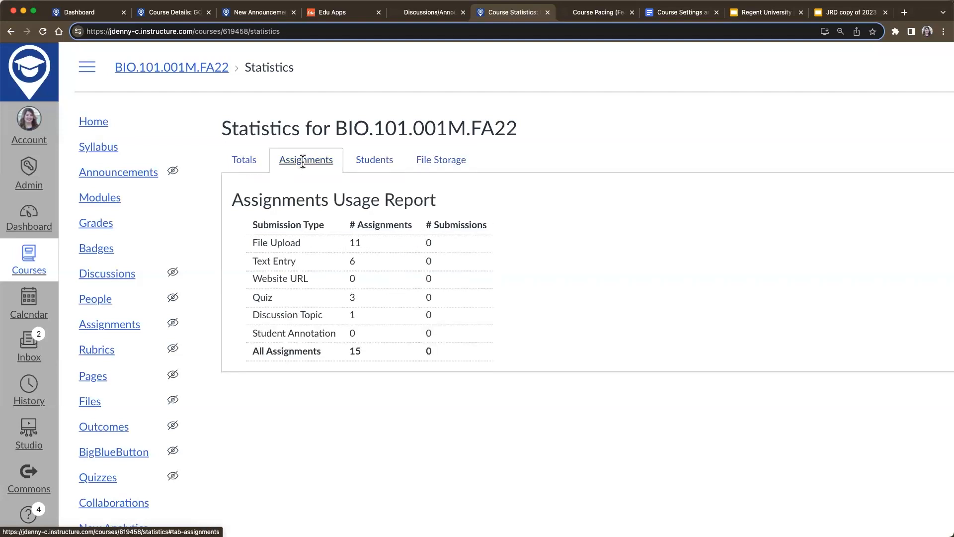
pyautogui.click(241, 171)
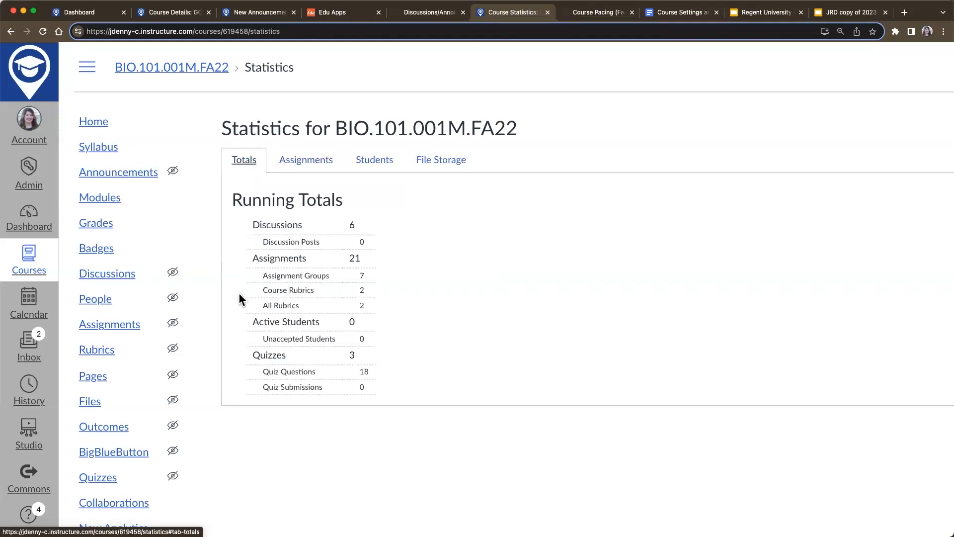
pyautogui.scroll(5, 240, 294)
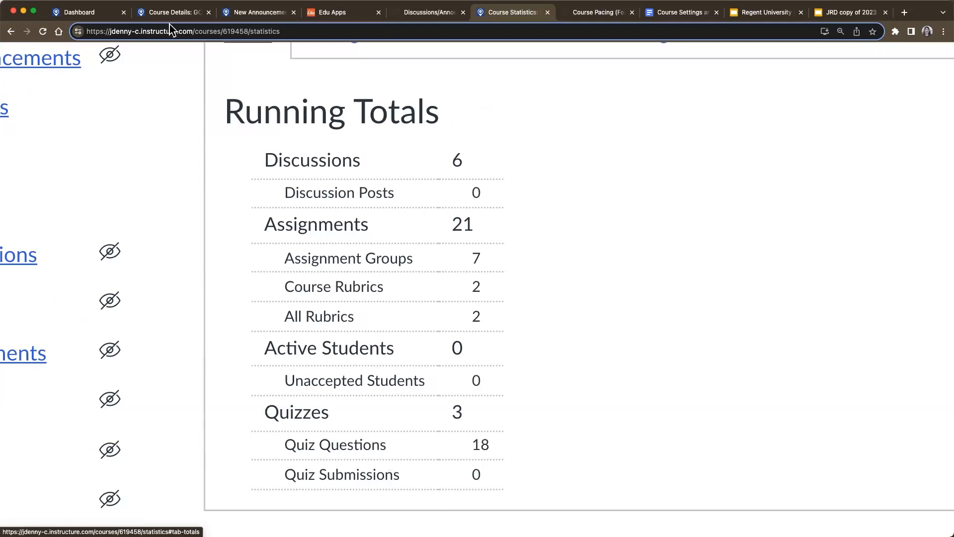
# Switch to the Government course, open its statistics, and examine the running totals and assignments usage report.
pyautogui.click(182, 14)
pyautogui.click(641, 127)
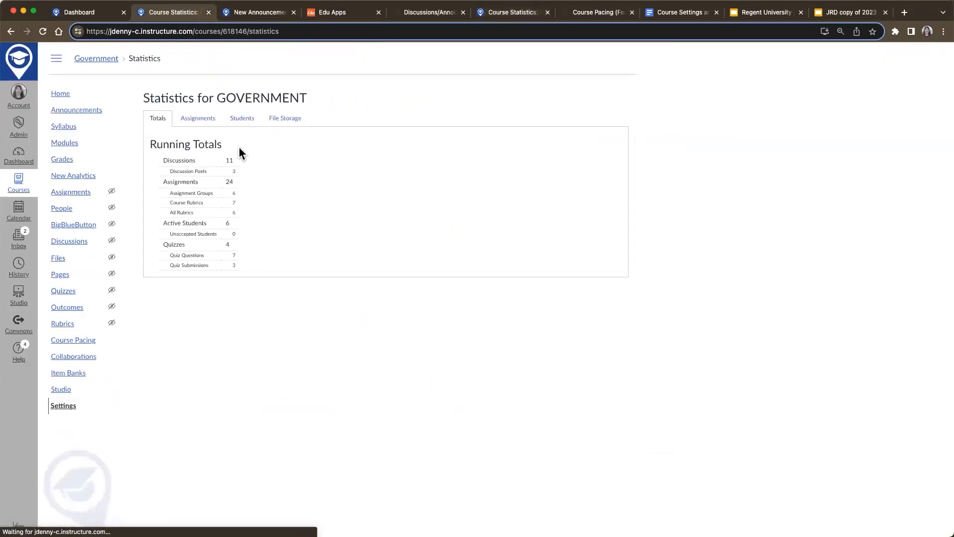
pyautogui.scroll(5, 239, 146)
pyautogui.hscroll(-2, 239, 146)
pyautogui.scroll(1, 240, 148)
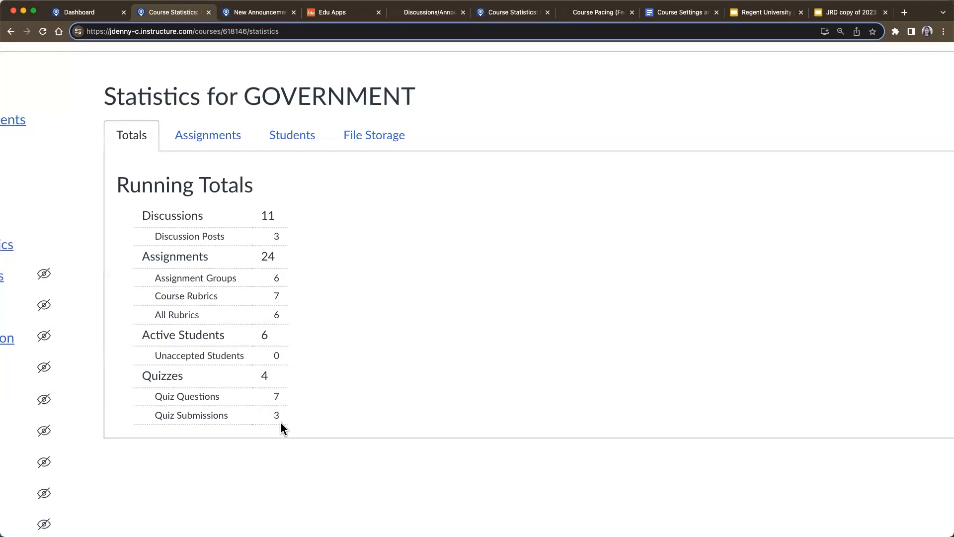
pyautogui.click(206, 140)
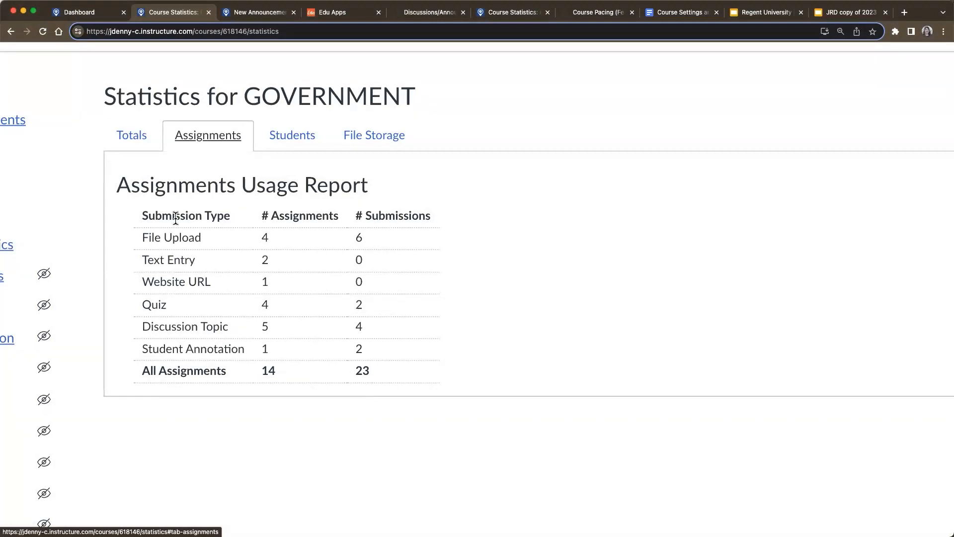
pyautogui.scroll(-5, 175, 219)
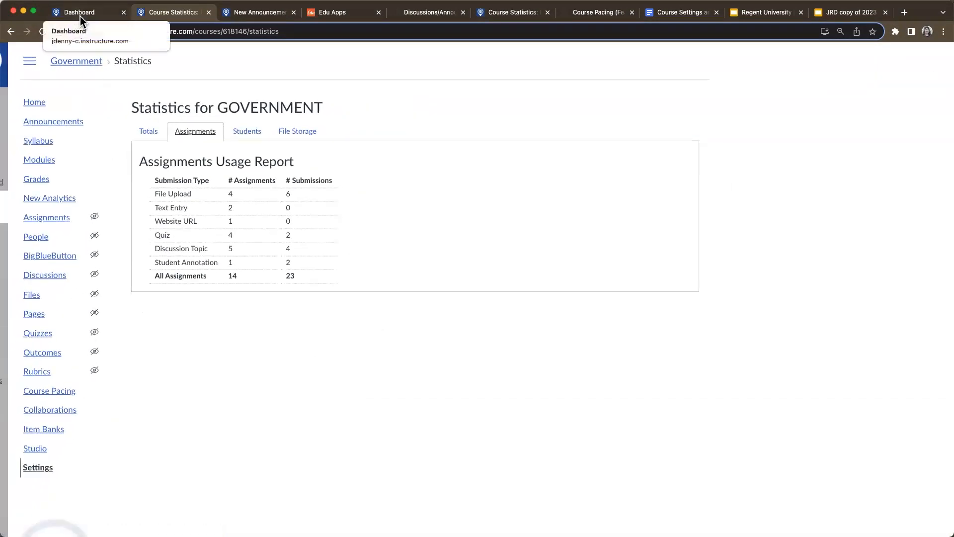
# Move the BIO.101.001M.FA22 browser tab next to the Government course's tab and reopen the BIO course settings.
pyautogui.moveTo(502, 12); pyautogui.dragTo(267, 17)
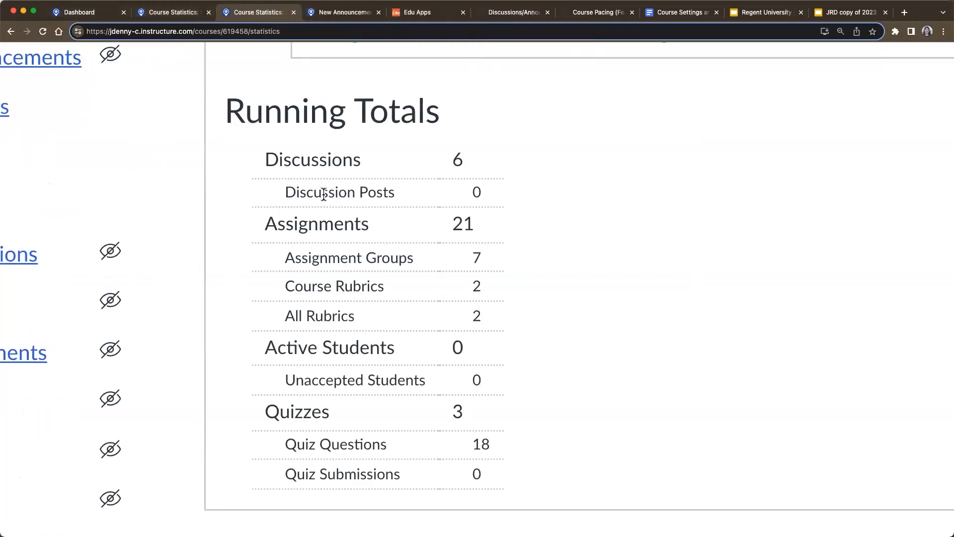
pyautogui.scroll(-5, 323, 191)
pyautogui.scroll(-4, 324, 194)
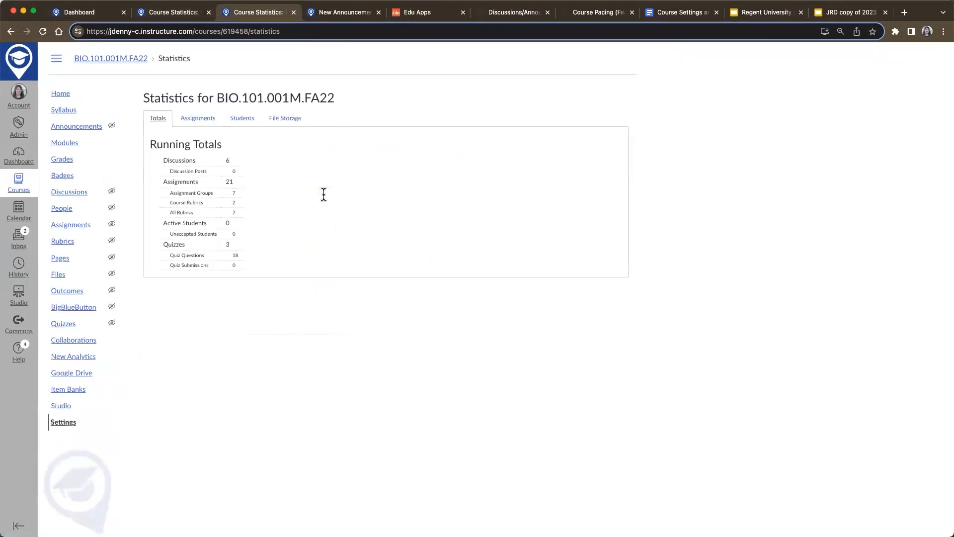
pyautogui.click(60, 425)
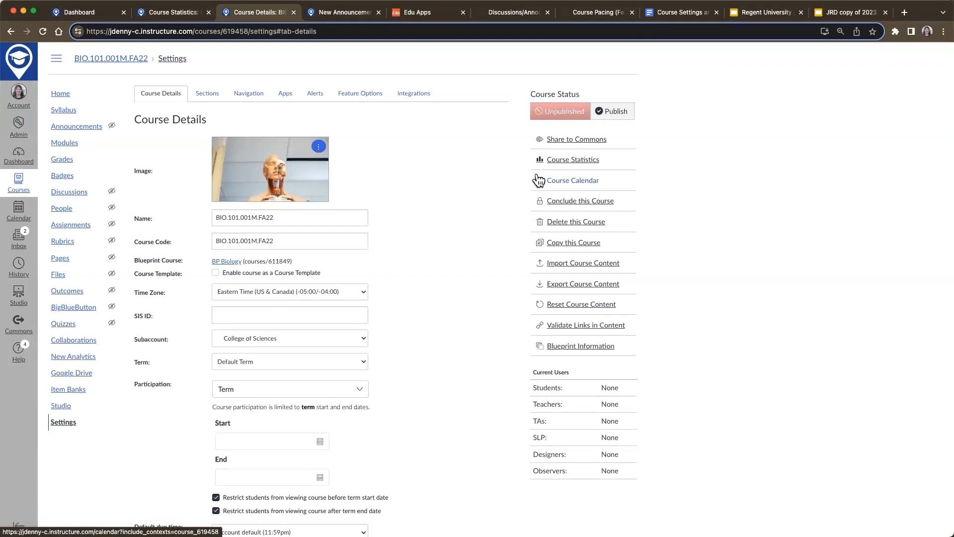
# Open the BIO.101.001M.FA22 course calendar in a new browser tab, view it, and return to the course settings.
pyautogui.scroll(5, 538, 180)
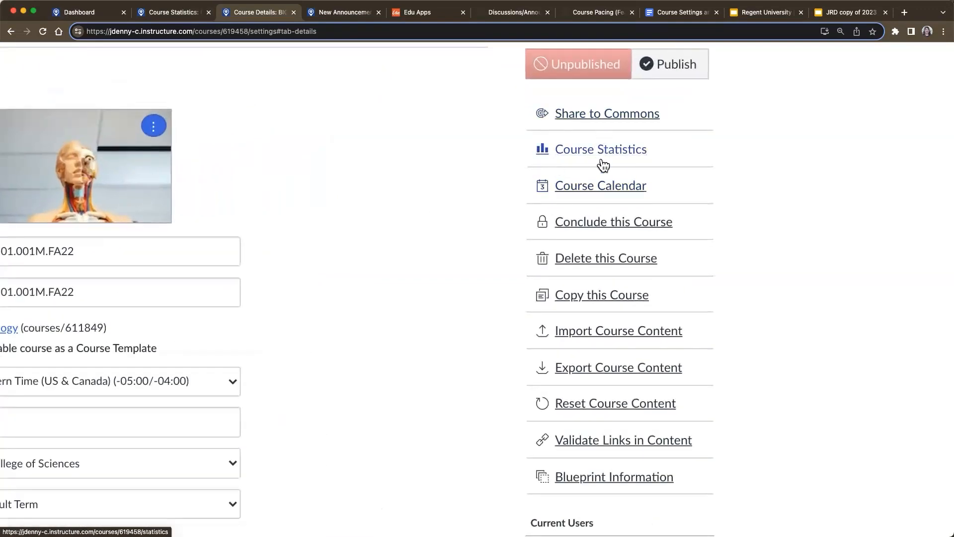
pyautogui.click(595, 194)
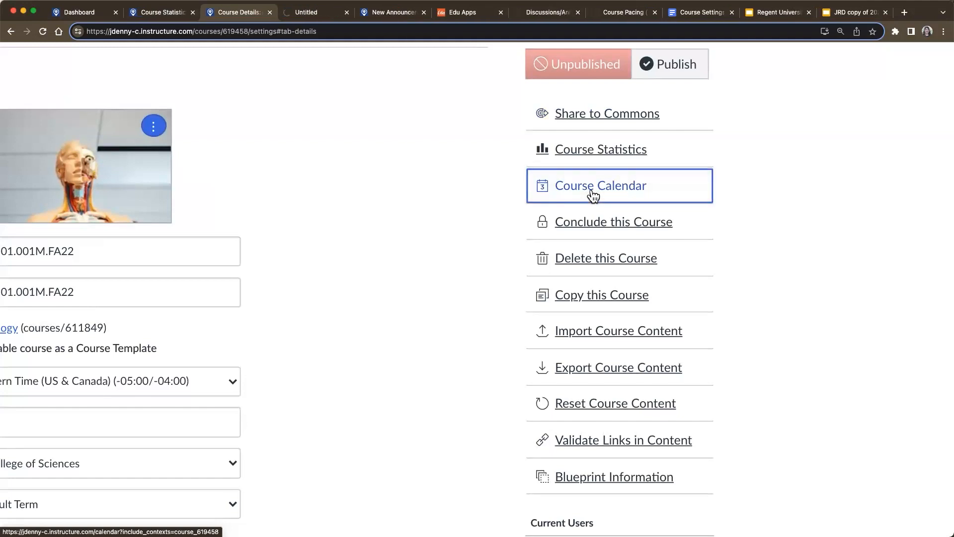
pyautogui.click(314, 12)
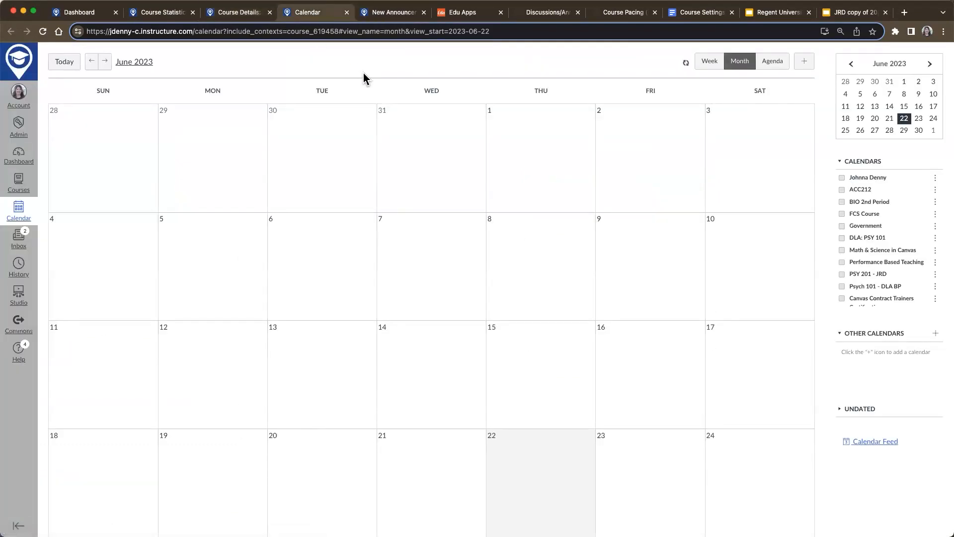
pyautogui.click(308, 30)
pyautogui.moveTo(308, 31)
pyautogui.mouseDown()
pyautogui.moveTo(335, 32)
pyautogui.moveTo(324, 35)
pyautogui.mouseUp()
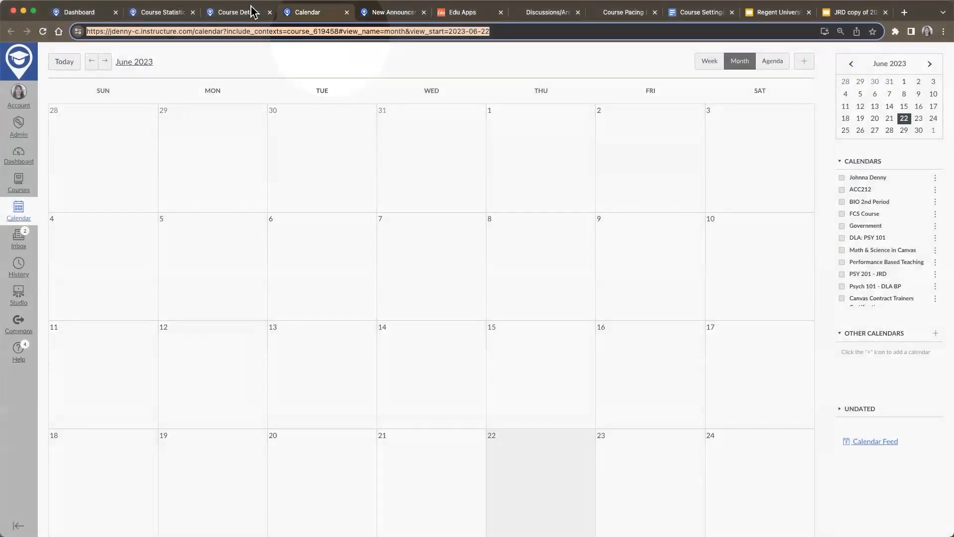
pyautogui.click(224, 13)
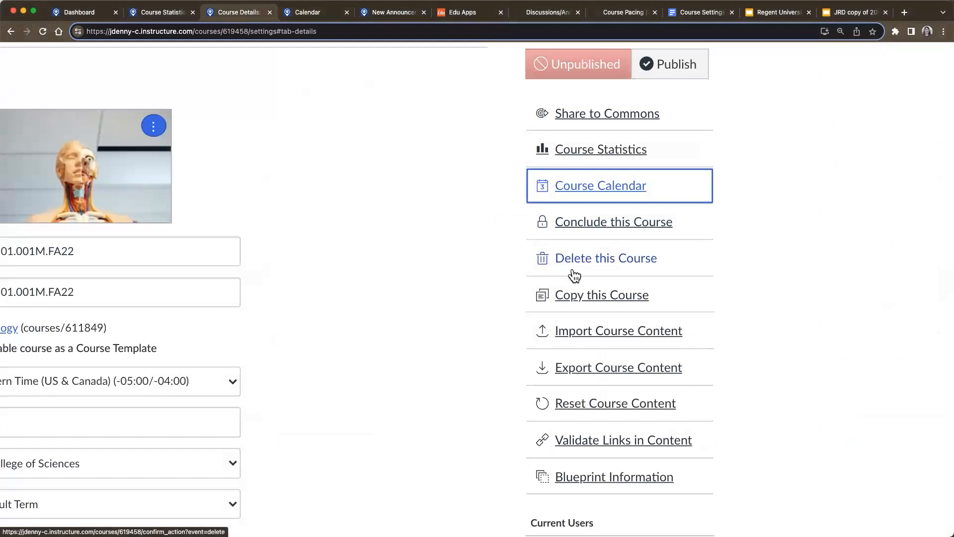
# Open the blueprint information of BIO.101.001M.FA22 briefly and go back to the course details.
pyautogui.scroll(-2, 559, 341)
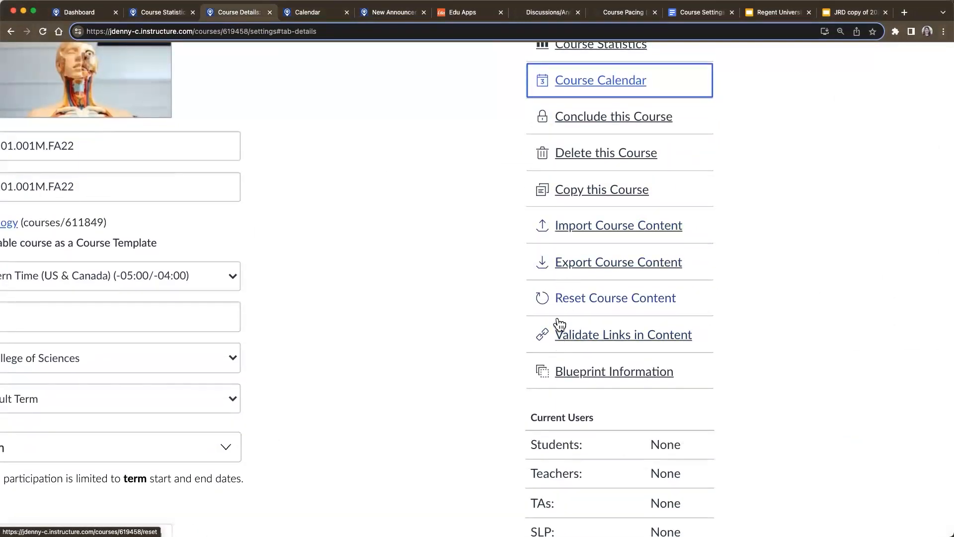
pyautogui.click(565, 375)
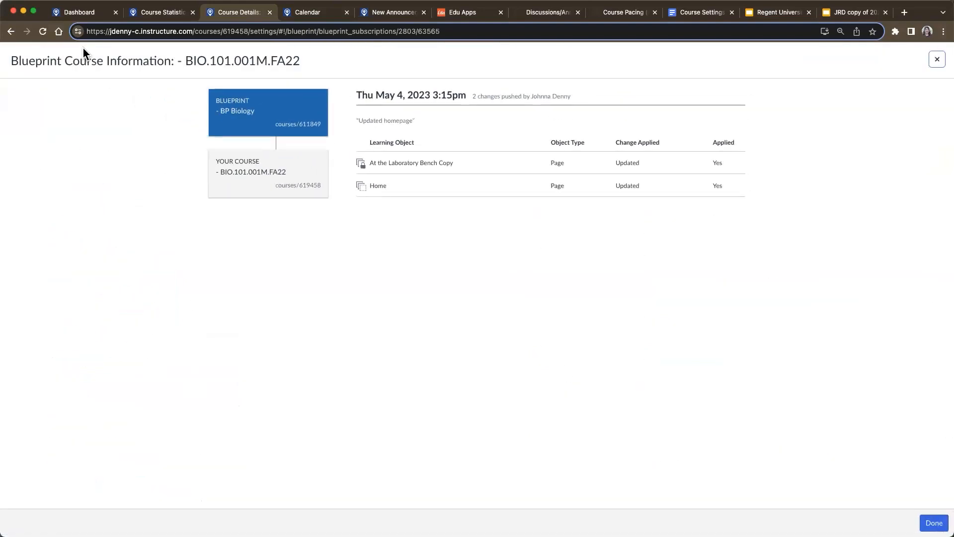
pyautogui.click(11, 32)
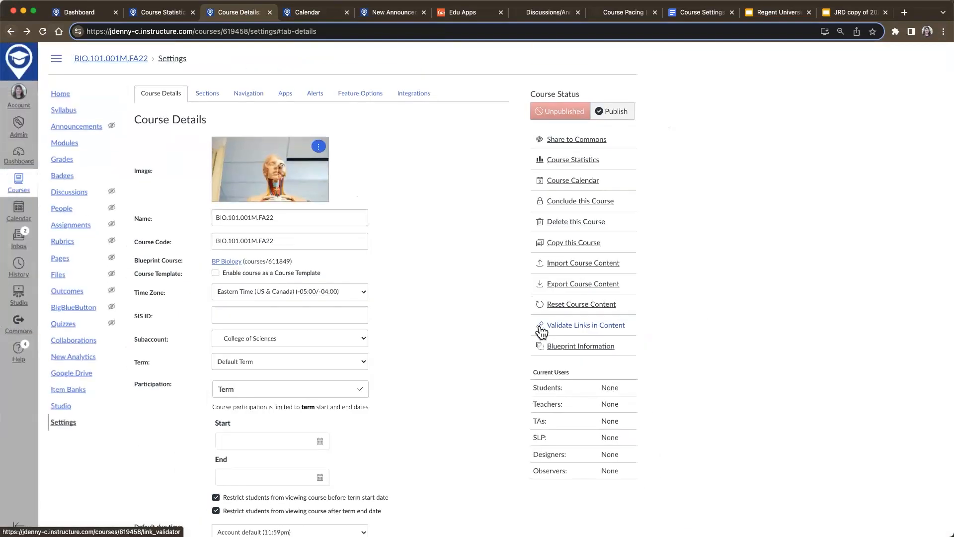
# Reopen the blueprint information, examine the synced learning objects, push date and author, and close it.
pyautogui.click(576, 347)
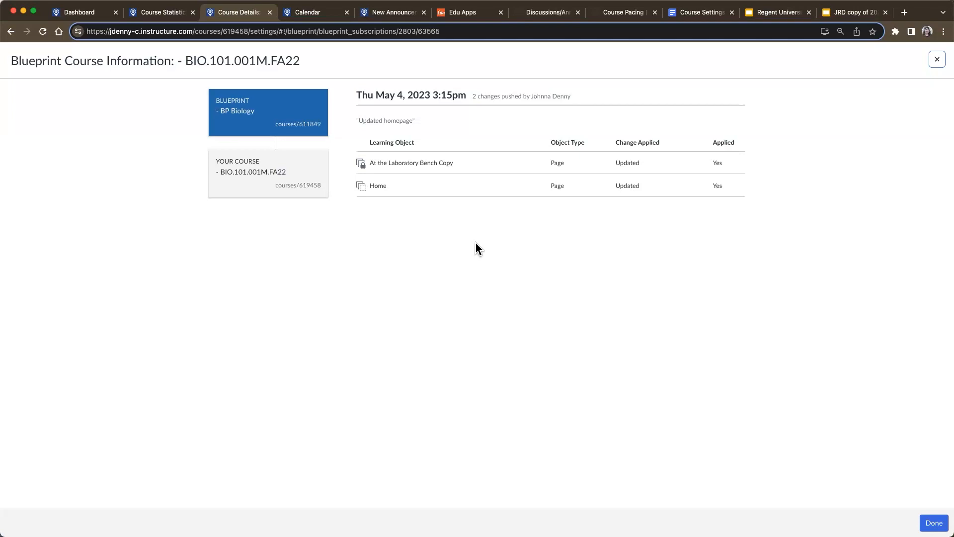
pyautogui.click(261, 188)
pyautogui.scroll(5, 401, 168)
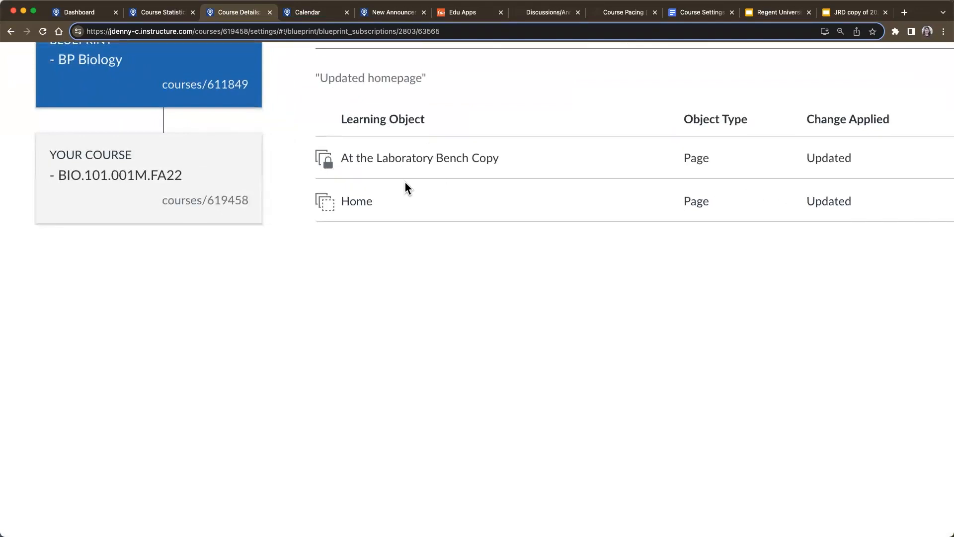
pyautogui.hscroll(5, 454, 183)
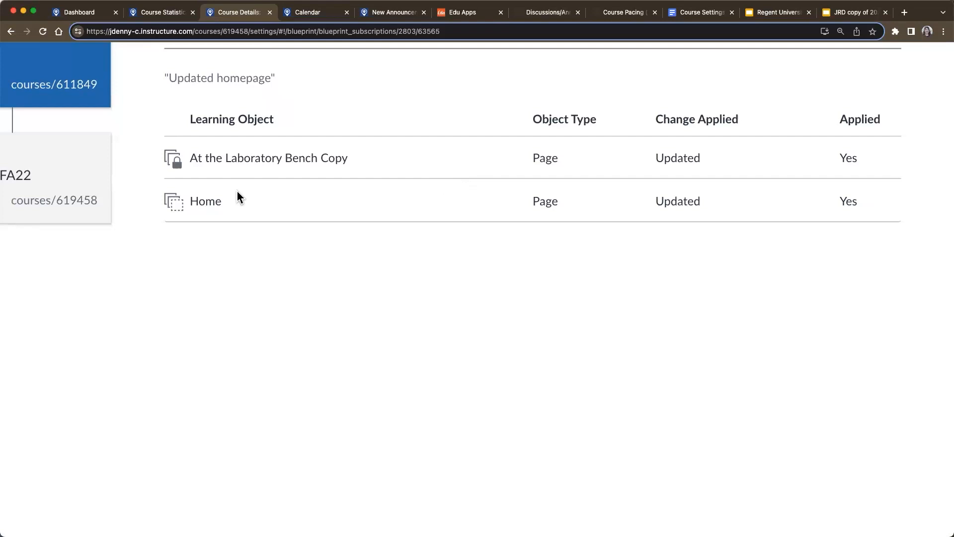
pyautogui.scroll(-5, 711, 234)
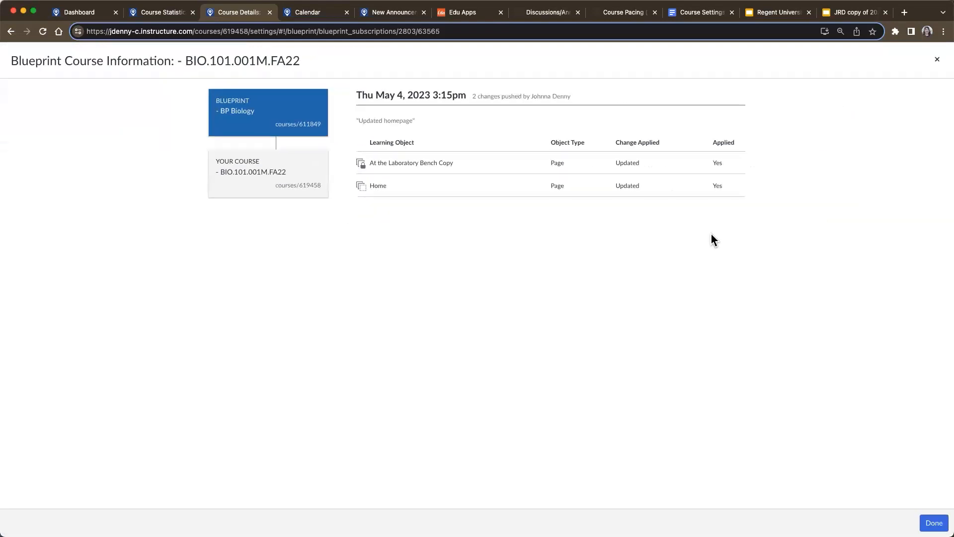
pyautogui.tripleClick(411, 99)
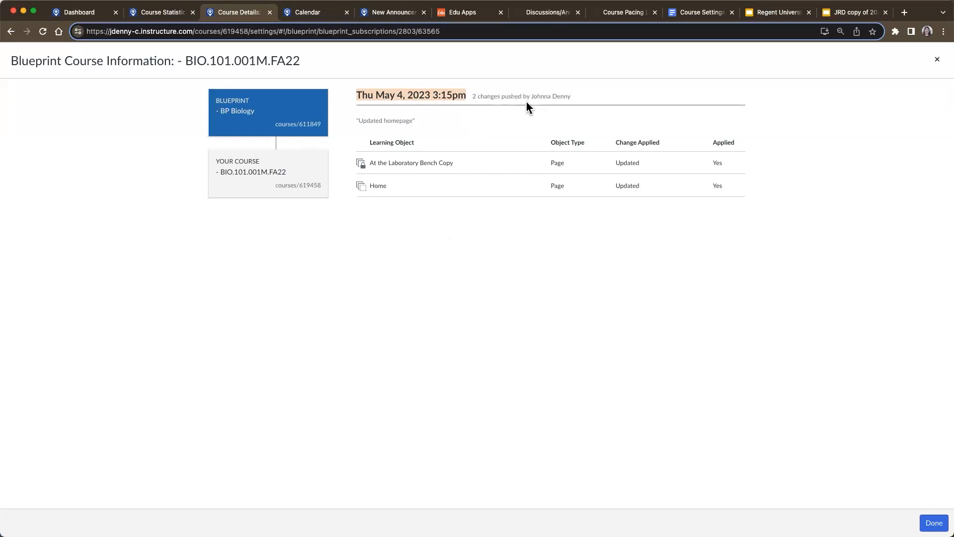
pyautogui.moveTo(529, 97); pyautogui.dragTo(602, 102)
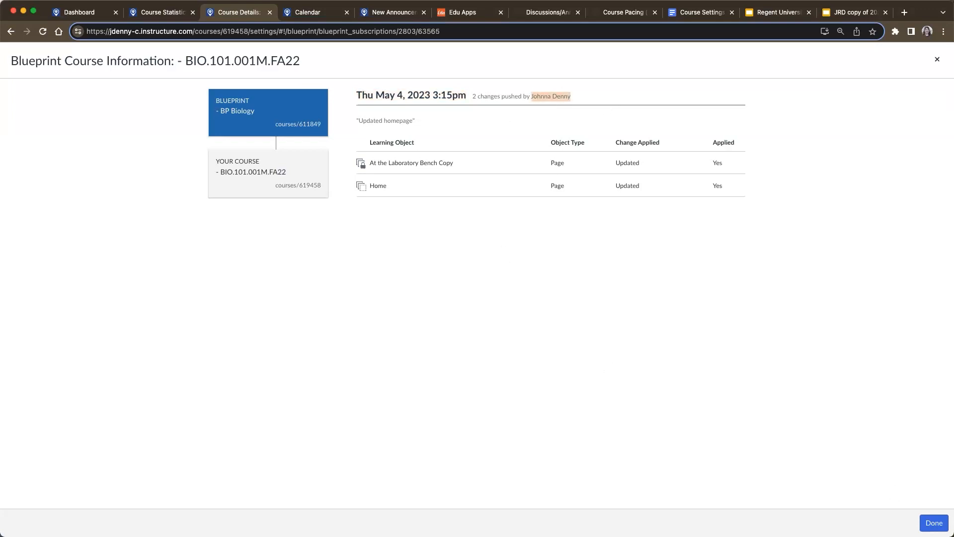
pyautogui.click(934, 523)
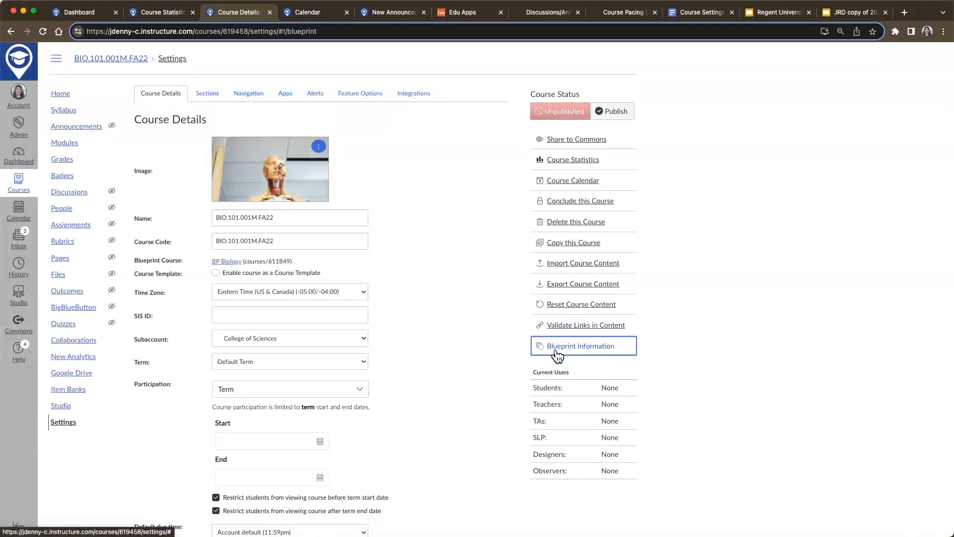
# Open the link validator for BIO.101.001M.FA22 from the course settings and start the link validation.
pyautogui.click(564, 326)
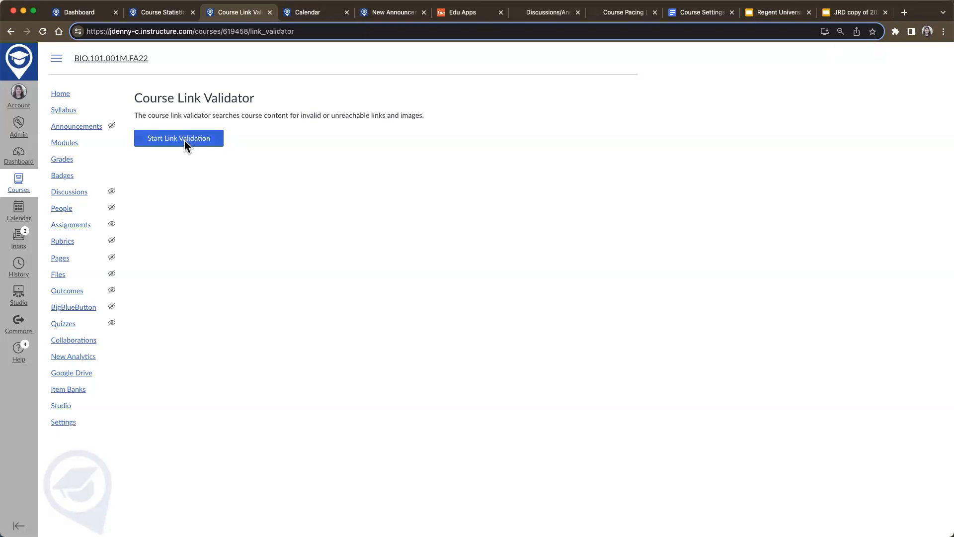
pyautogui.click(65, 426)
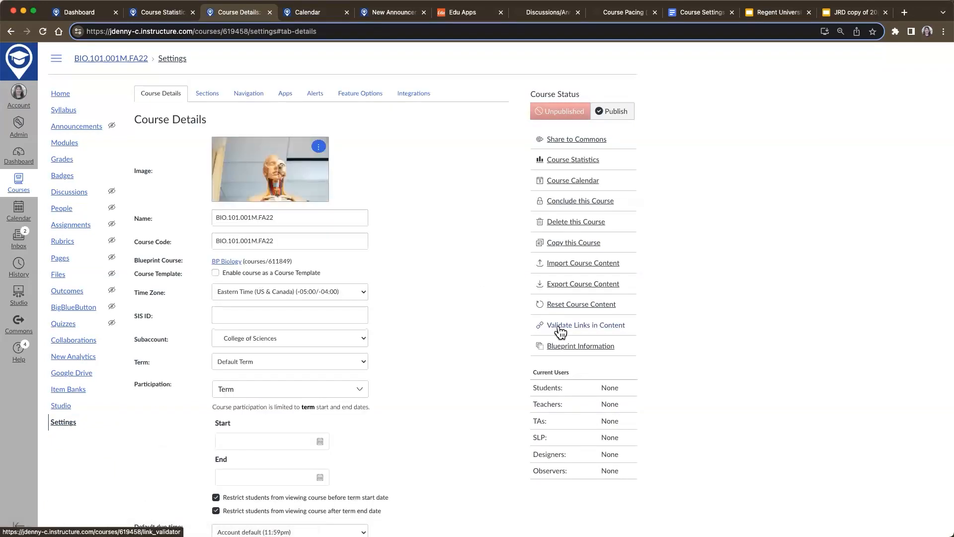
pyautogui.click(560, 330)
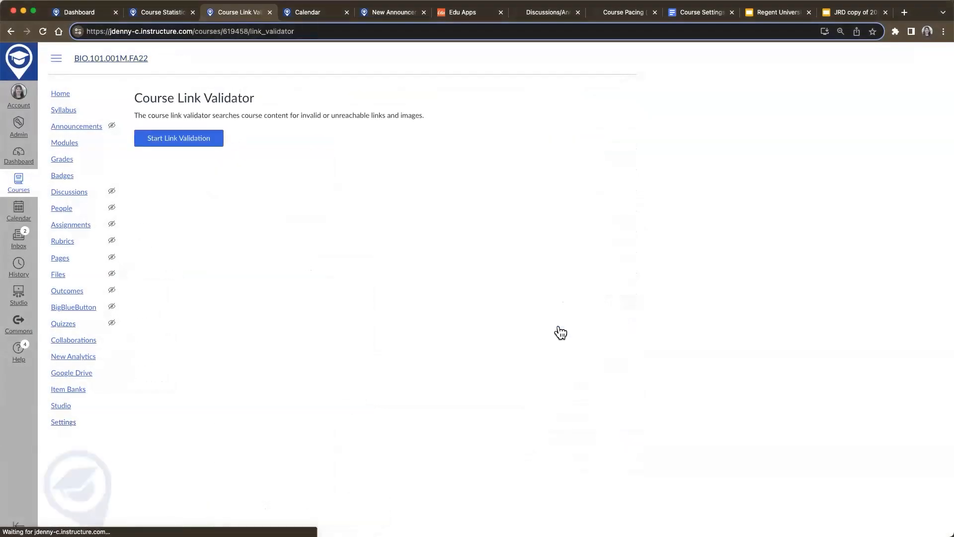
pyautogui.click(187, 141)
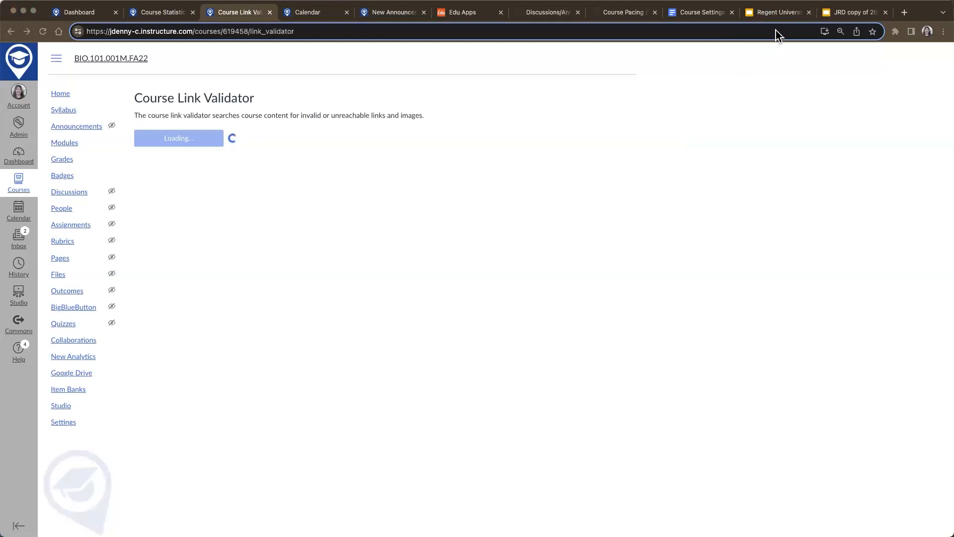
# View the Unresponsive Links Report slide and examine the broken links listed by the course link validator.
pyautogui.click(777, 16)
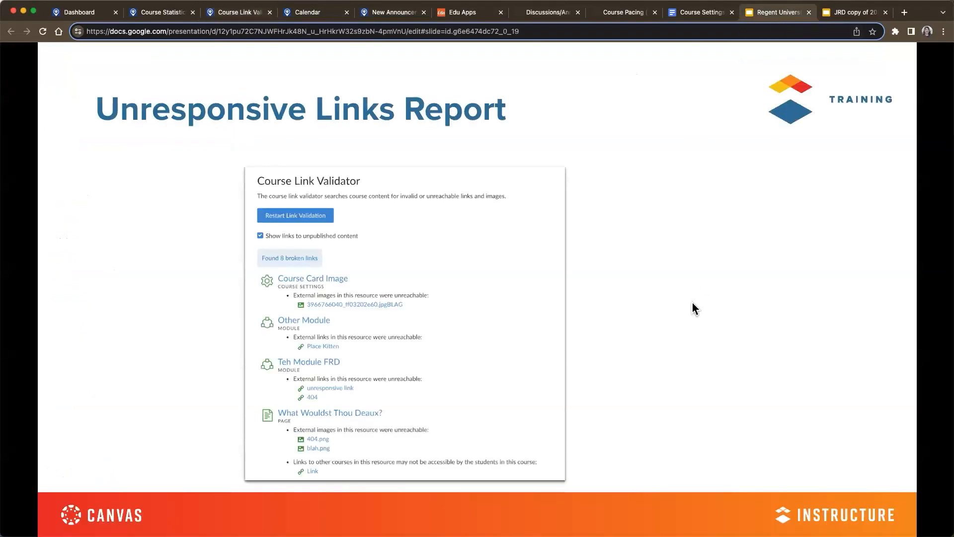
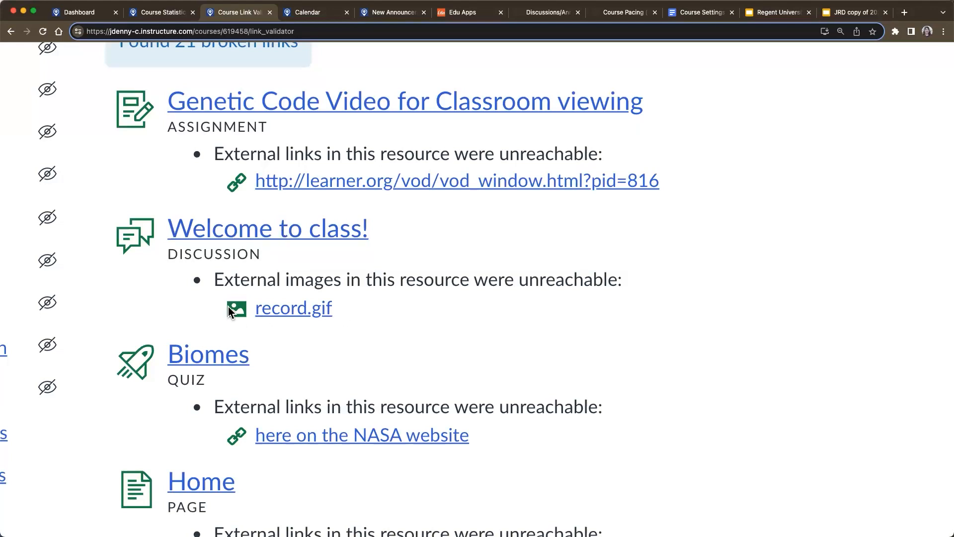
pyautogui.press('super+minus')
pyautogui.press('super+minus')
pyautogui.press('super+minus')
pyautogui.press('super+minus')
pyautogui.press('super+minus')
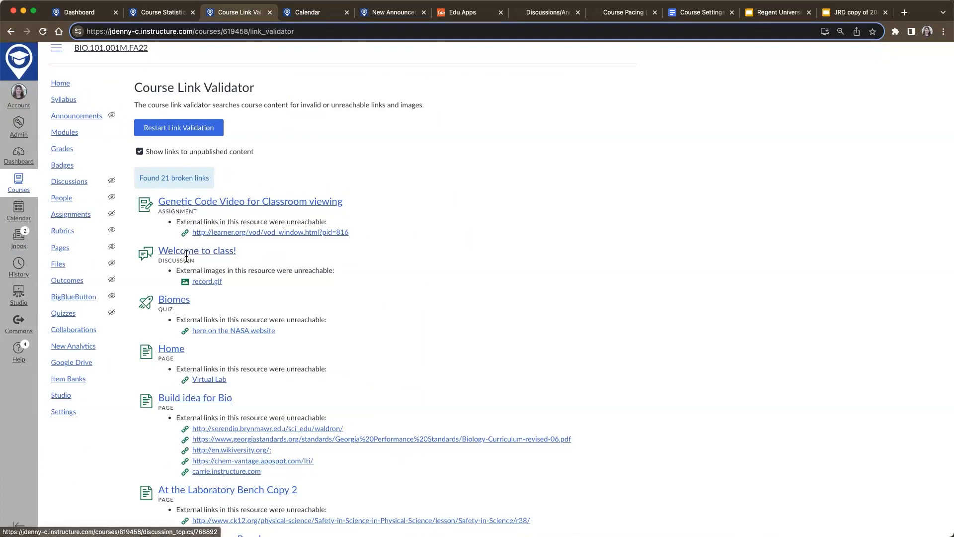
# Open the "Welcome to class!" discussion from the validation results in a new browser tab and start editing it.
pyautogui.keyDown('super'); pyautogui.click(187, 256); pyautogui.keyUp('super')
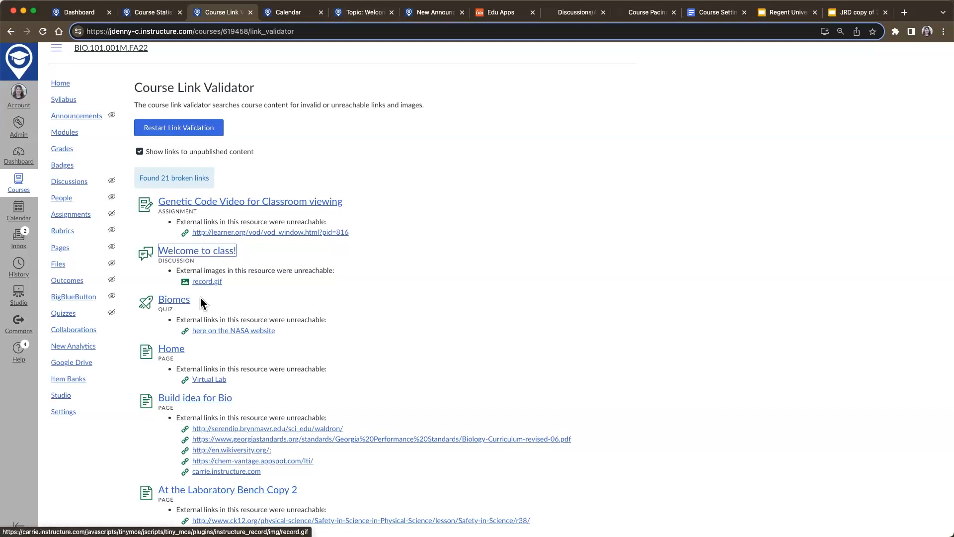
pyautogui.click(355, 18)
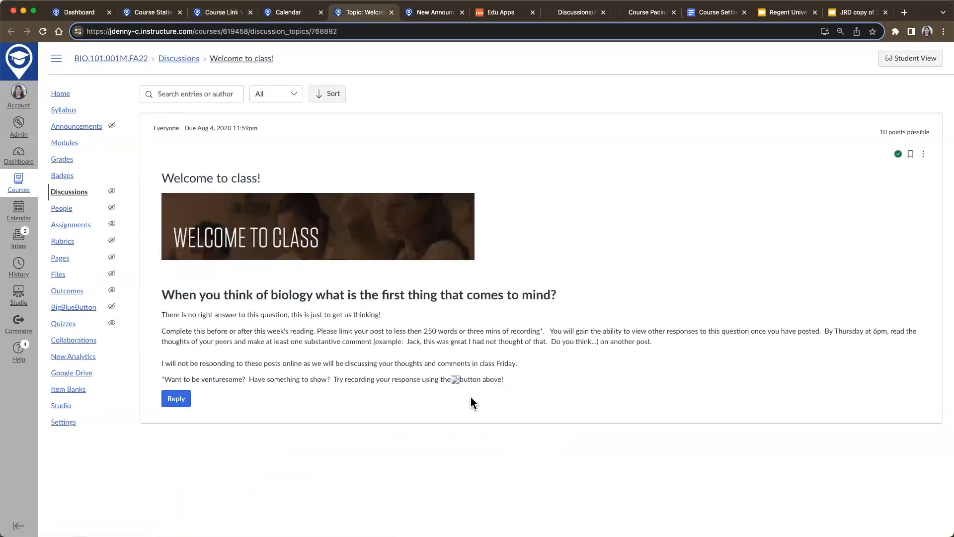
pyautogui.click(457, 383)
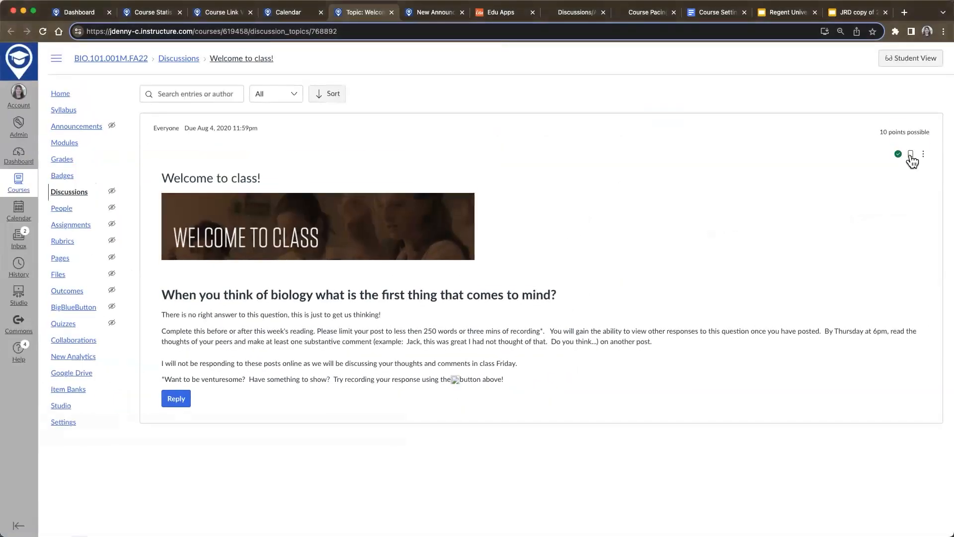
pyautogui.click(921, 158)
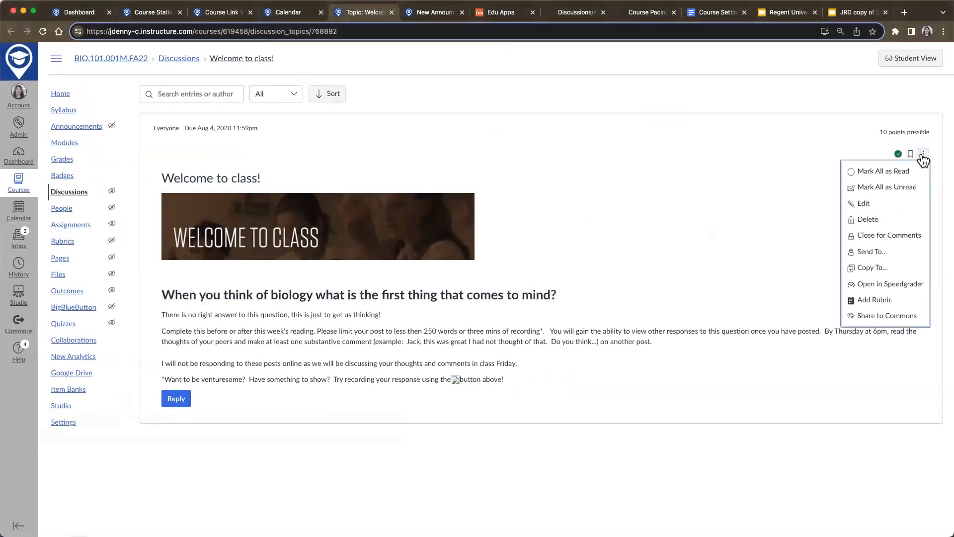
pyautogui.click(865, 205)
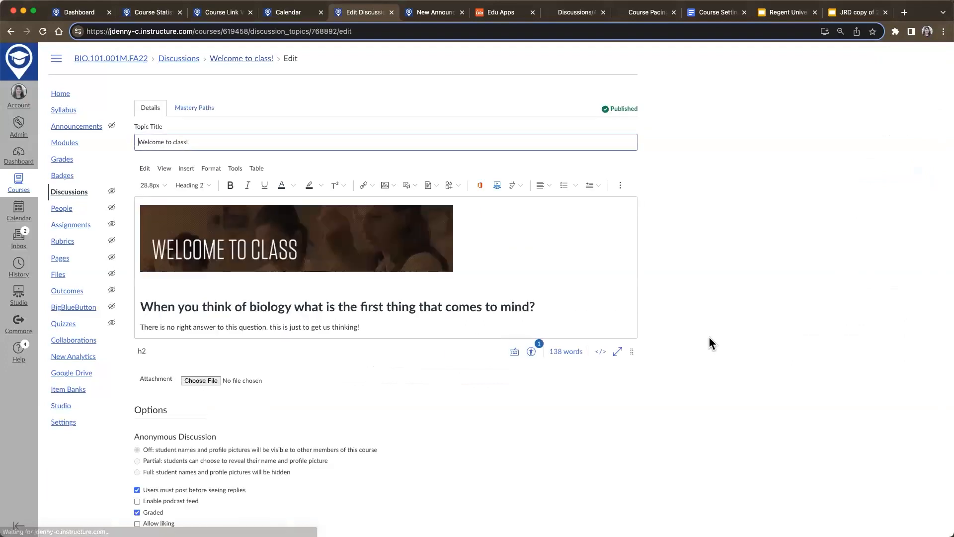
# Enlarge the discussion's content editing area and open the image options of the broken image before "button above!".
pyautogui.moveTo(631, 352); pyautogui.dragTo(632, 473)
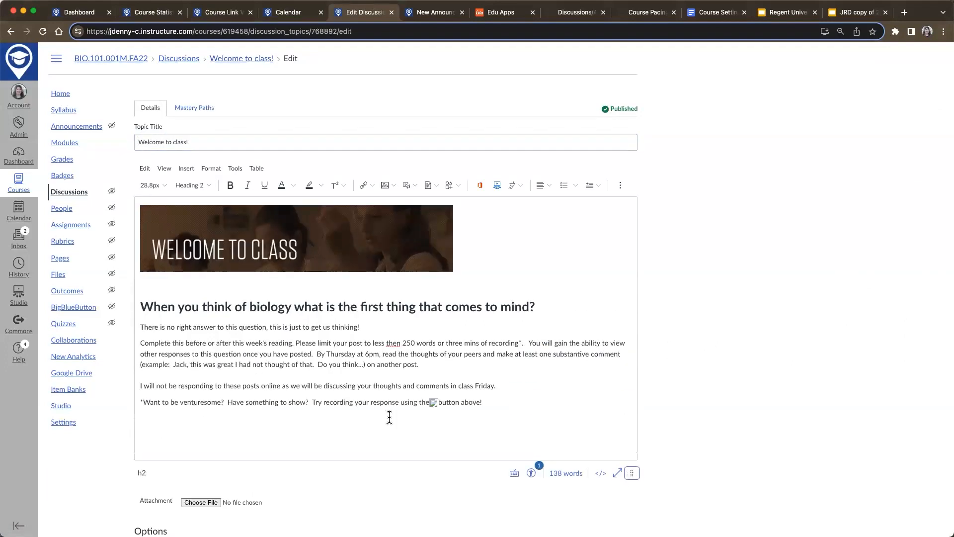
pyautogui.scroll(-2, 389, 417)
pyautogui.scroll(5, 423, 337)
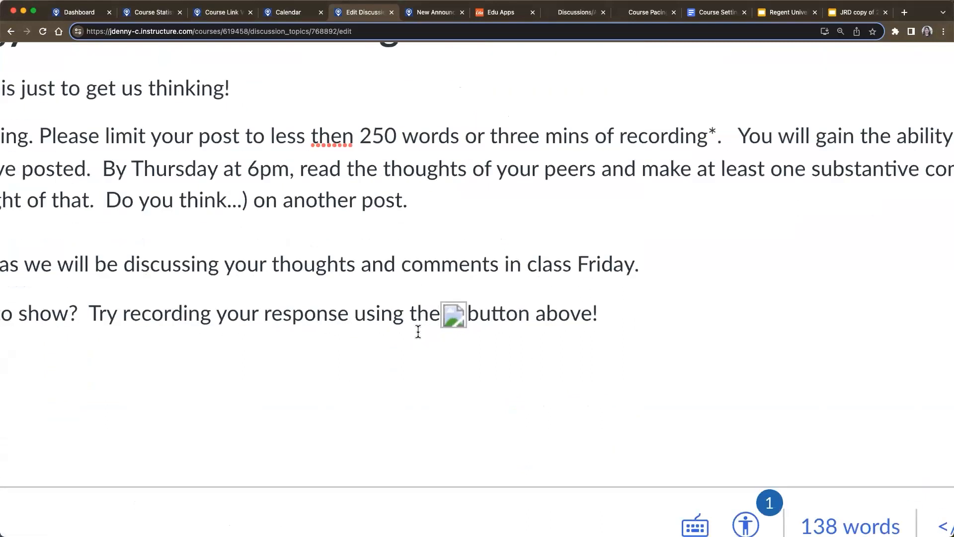
pyautogui.click(453, 317)
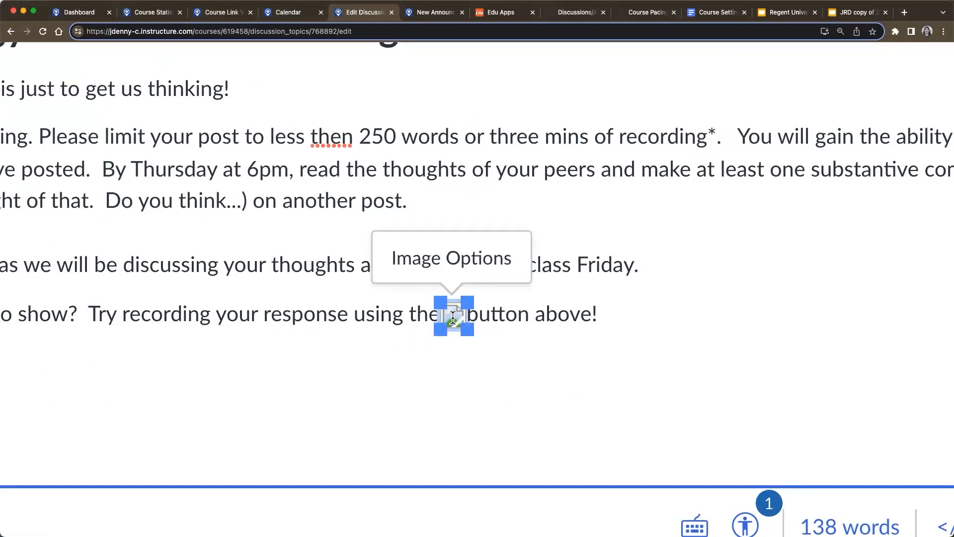
pyautogui.click(446, 259)
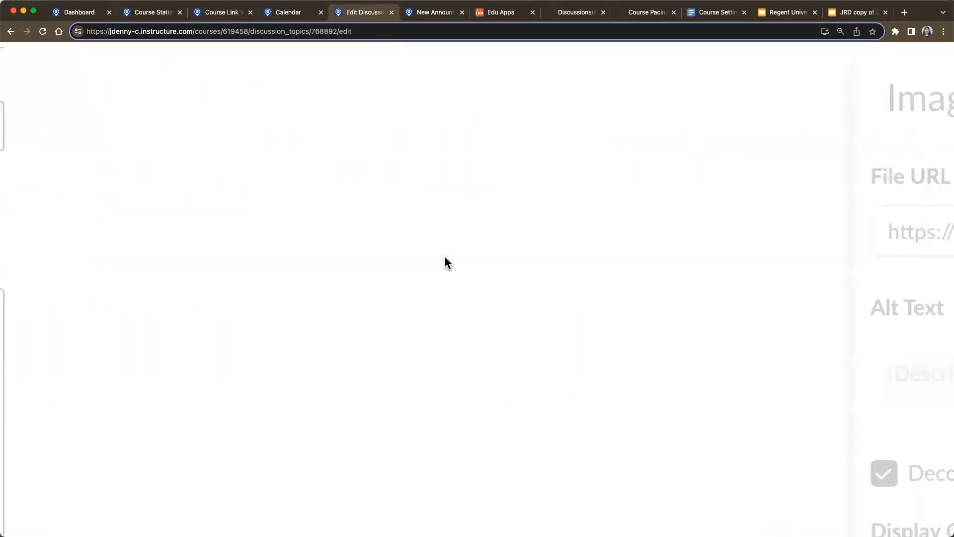
# Examine the broken image's file URL from end to end and close its image options.
pyautogui.click(775, 157)
pyautogui.press('Right')
pyautogui.press('Right')
pyautogui.press('Right')
pyautogui.press('Right')
pyautogui.press('Right')
pyautogui.press('Right')
pyautogui.press('Right')
pyautogui.press('Right')
pyautogui.press('Right')
pyautogui.press('Right')
pyautogui.press('Right')
pyautogui.press('Right')
pyautogui.press('Right')
pyautogui.press('Right')
pyautogui.press('Right')
pyautogui.press('Right')
pyautogui.press('Right')
pyautogui.press('Right')
pyautogui.press('Right')
pyautogui.press('Right')
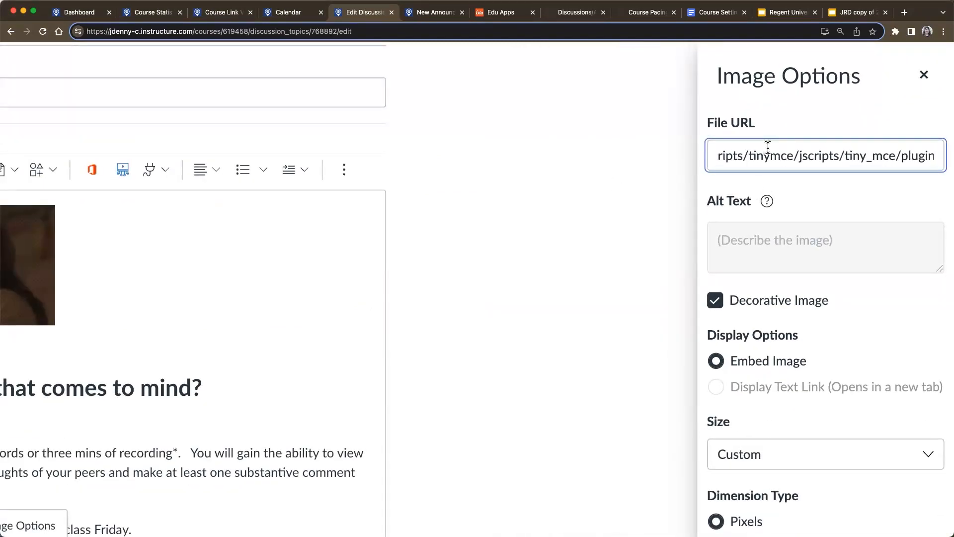
pyautogui.hscroll(1, 768, 148)
pyautogui.hscroll(-10, 768, 148)
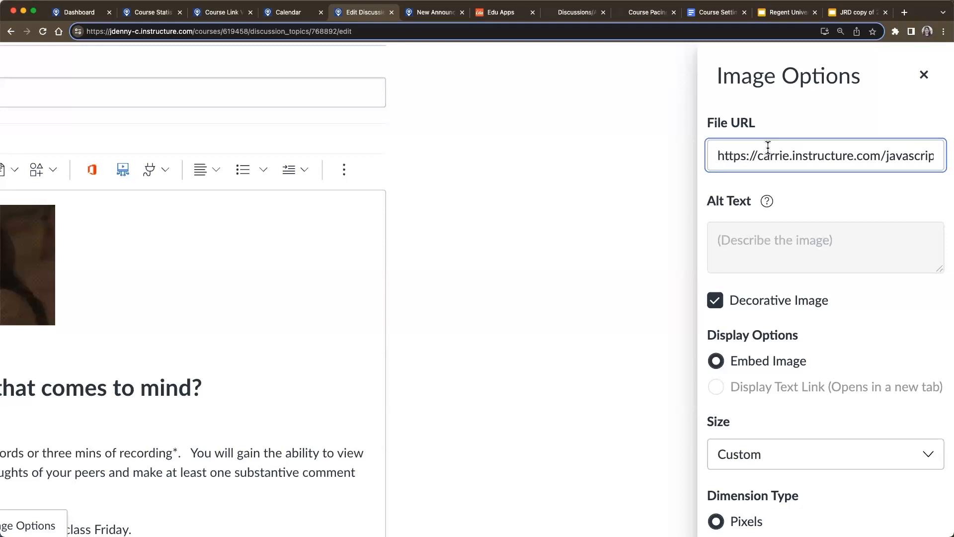
pyautogui.click(752, 156)
pyautogui.keyDown('shift'); pyautogui.click(902, 156); pyautogui.keyUp('shift')
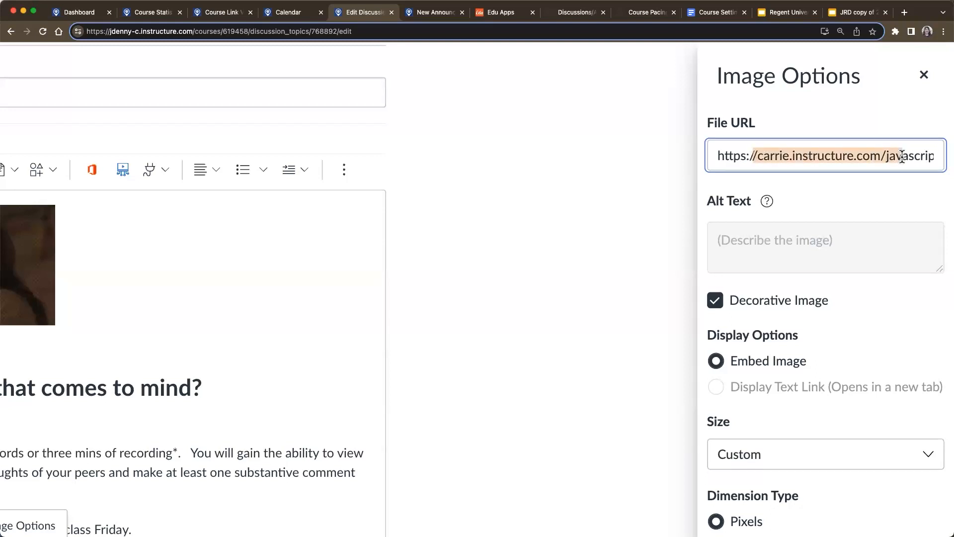
pyautogui.click(541, 293)
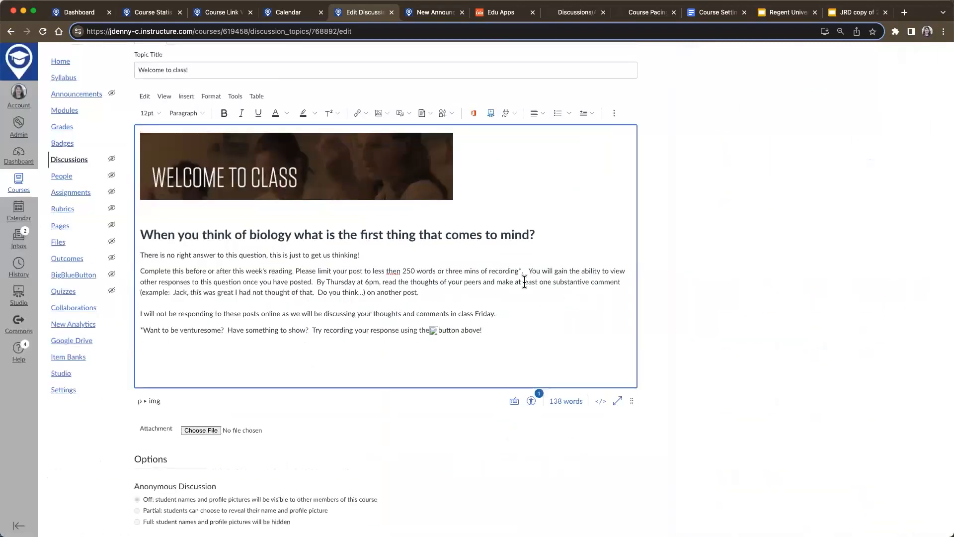
# Capture a screenshot of the media icon in the discussion editor as a replacement image.
pyautogui.scroll(5, 400, 125)
pyautogui.scroll(1, 400, 123)
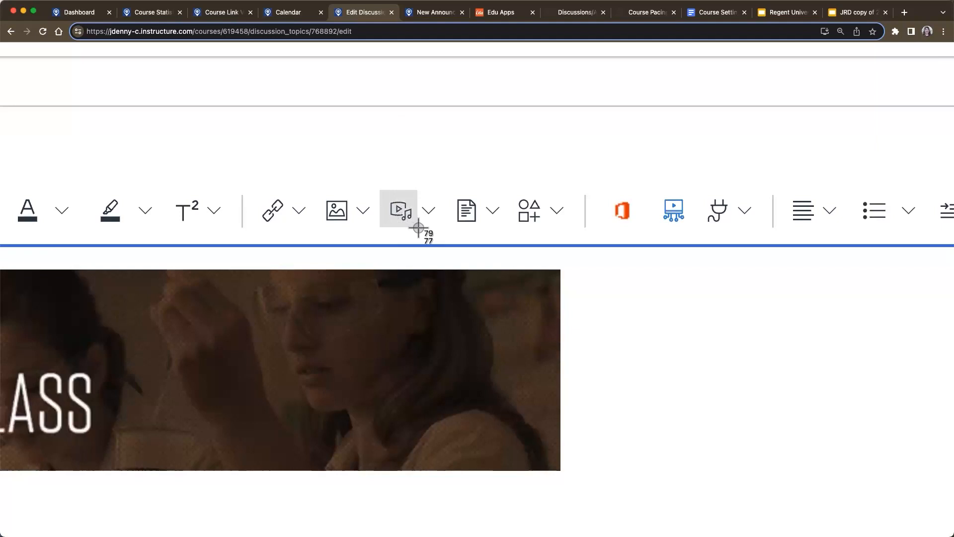
pyautogui.moveTo(420, 230); pyautogui.dragTo(422, 229)
pyautogui.scroll(-5, 422, 229)
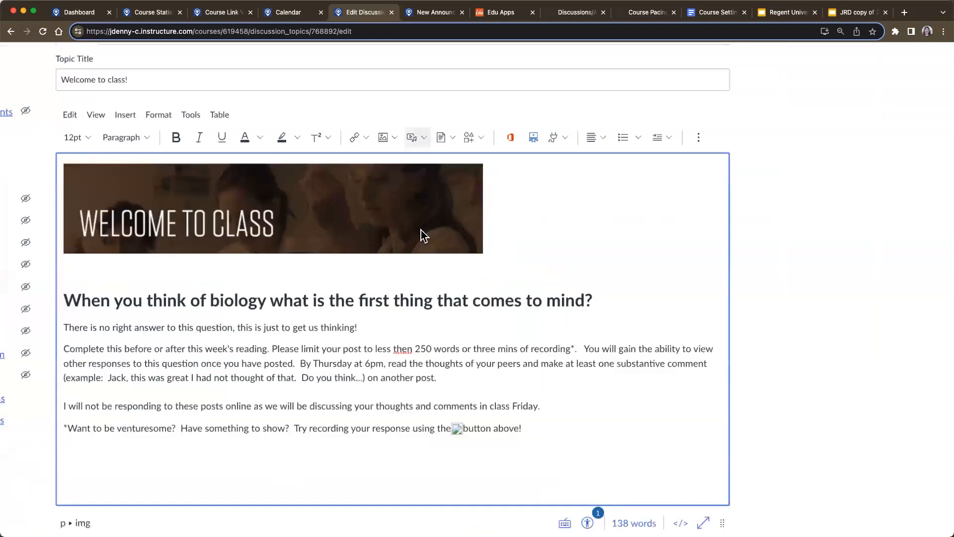
# Delete the broken image and choose Screen Shot 2023-06-22 at 10.08.20 AM.png for upload in its place.
pyautogui.click(452, 375)
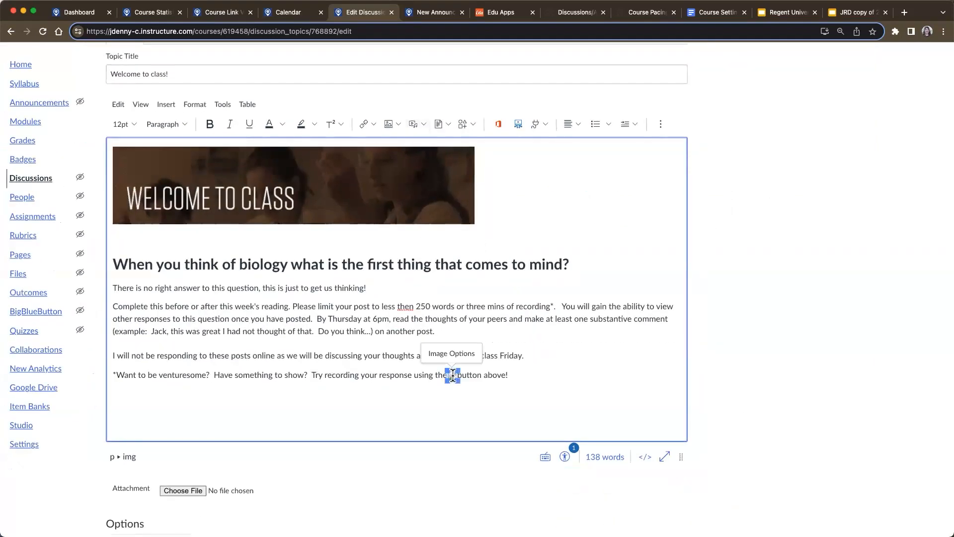
pyautogui.press('BackSpace')
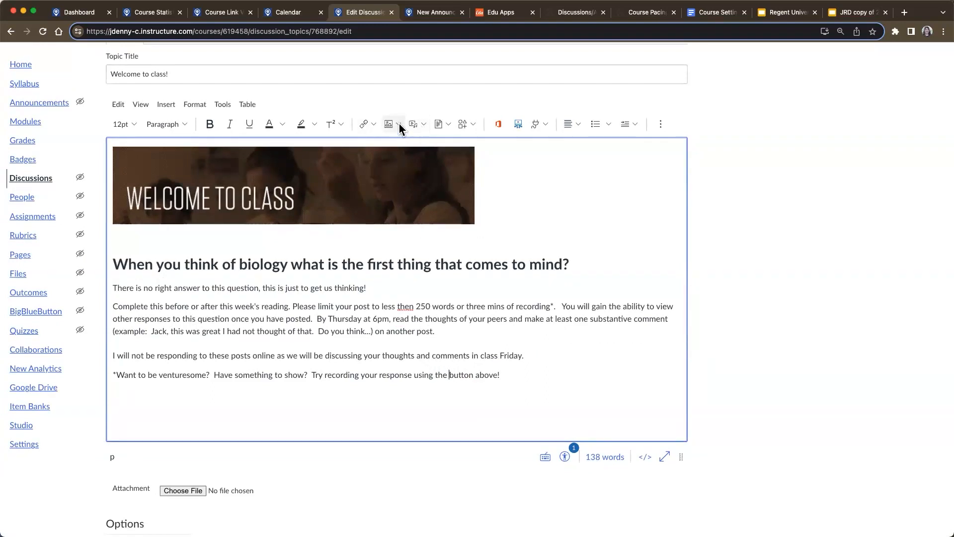
pyautogui.click(399, 126)
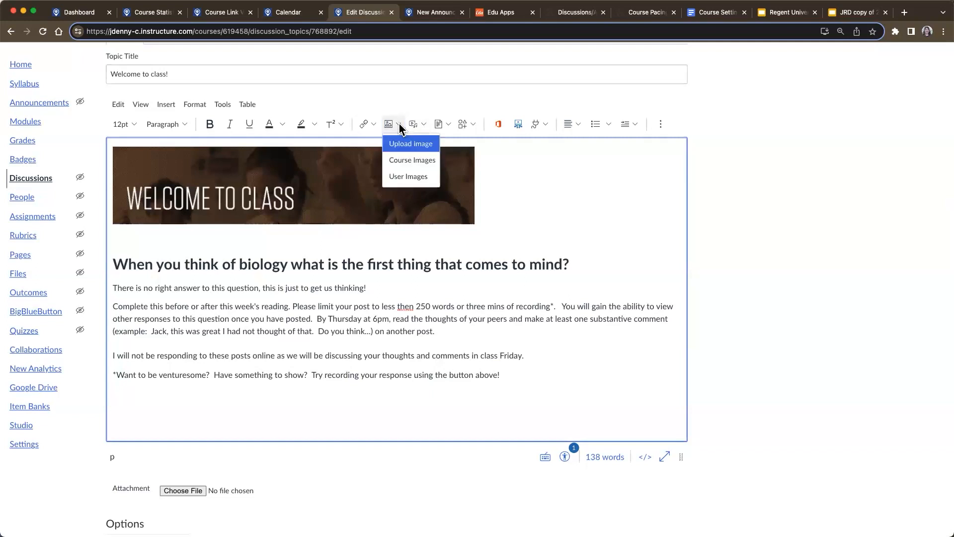
pyautogui.click(412, 145)
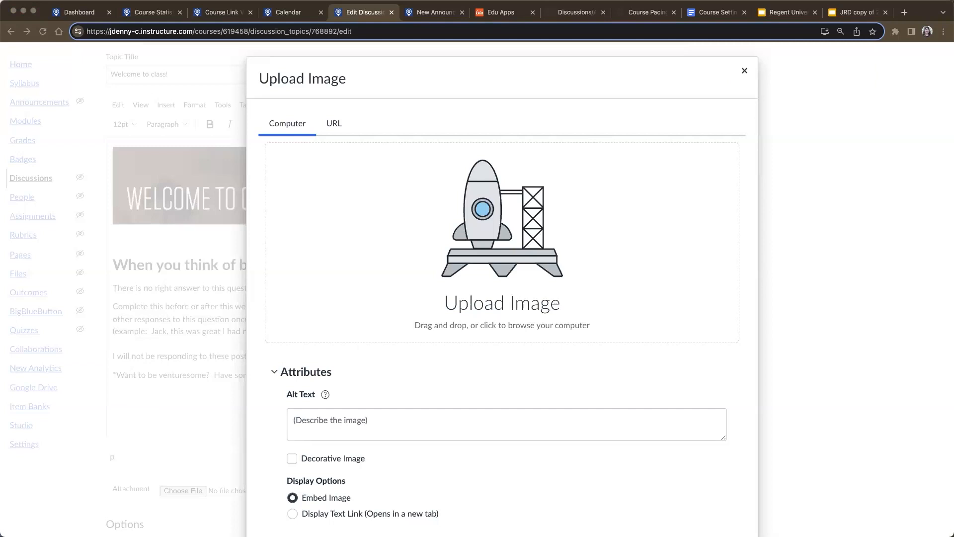
pyautogui.moveTo(549, 255); pyautogui.dragTo(545, 241)
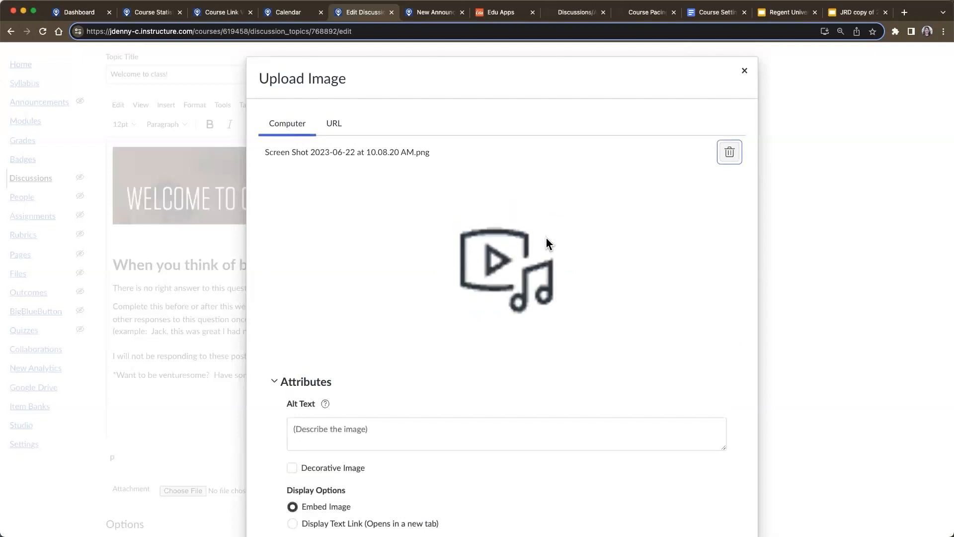
# Give the uploaded image the alt text "record your video post" and embed it in the discussion.
pyautogui.scroll(-3, 522, 356)
pyautogui.click(521, 345)
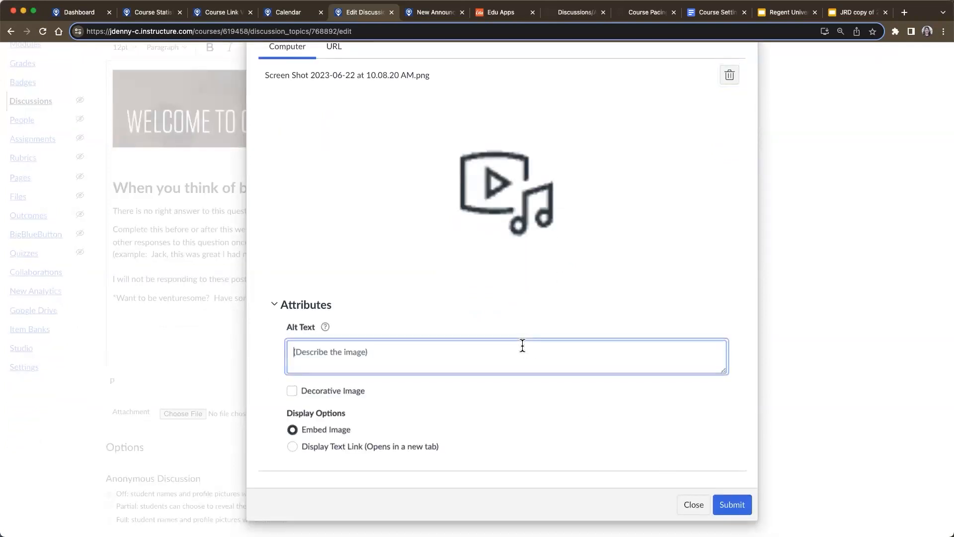
pyautogui.write('record your video pp')
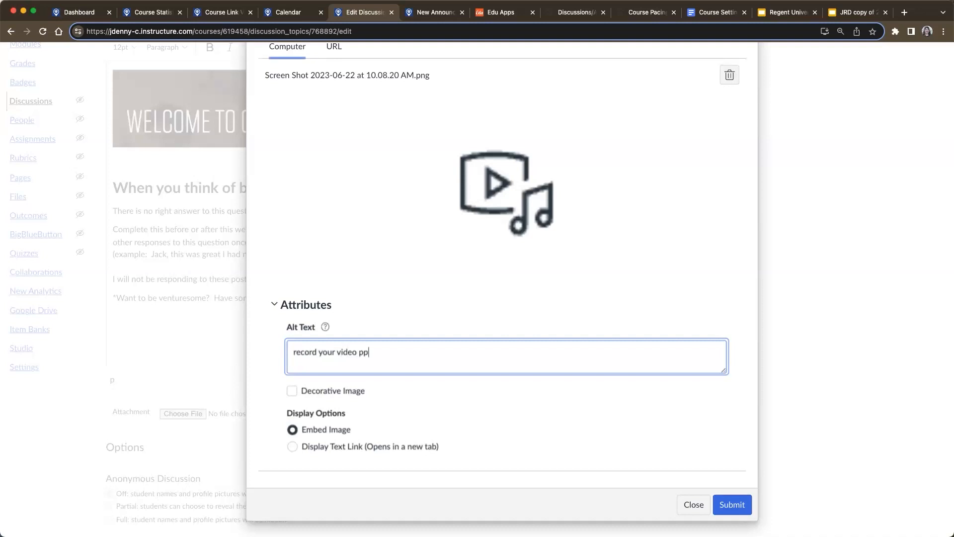
pyautogui.press('BackSpace')
pyautogui.write('ost')
pyautogui.click(732, 504)
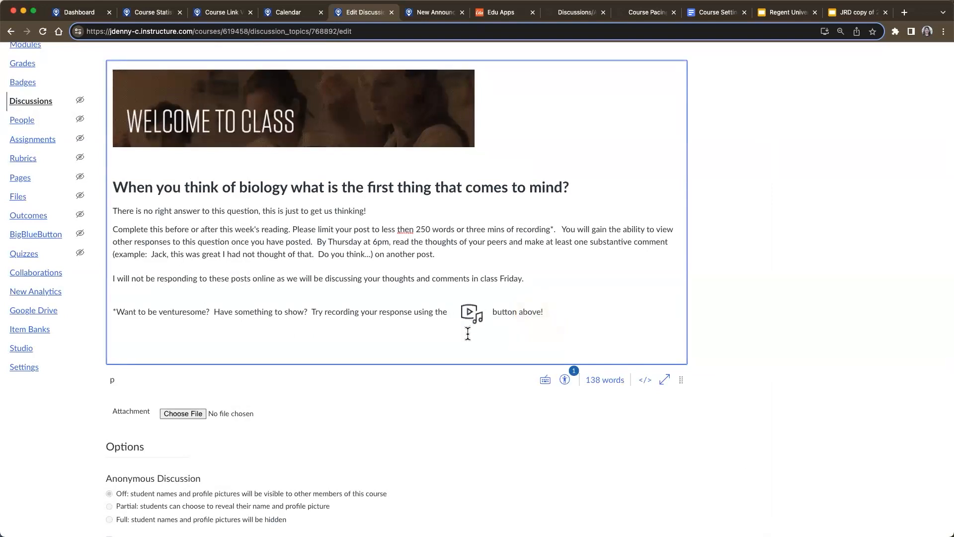
# Insert the word "record" before the embedded media icon and save the "Welcome to class!" discussion.
pyautogui.write('record')
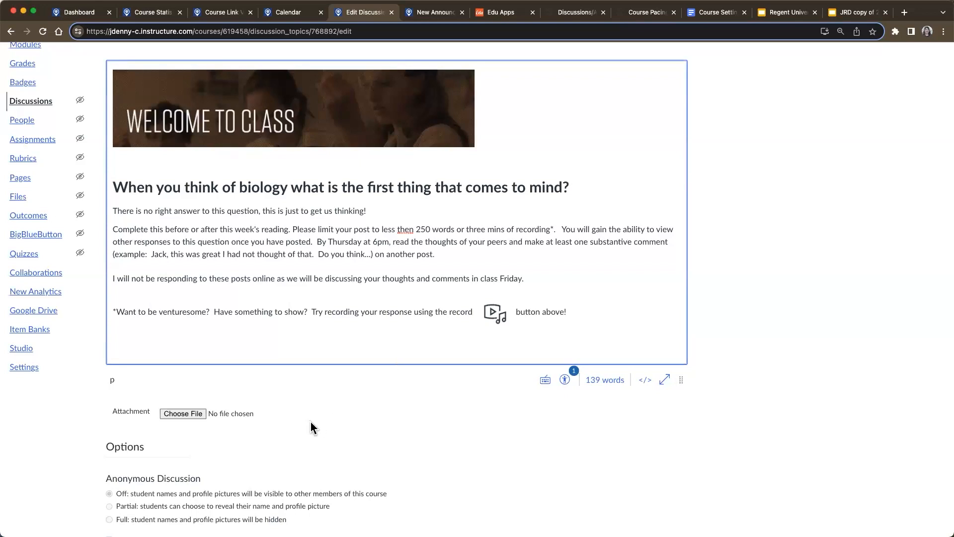
pyautogui.press('super+minus')
pyautogui.scroll(-3, 438, 425)
pyautogui.scroll(-7, 438, 421)
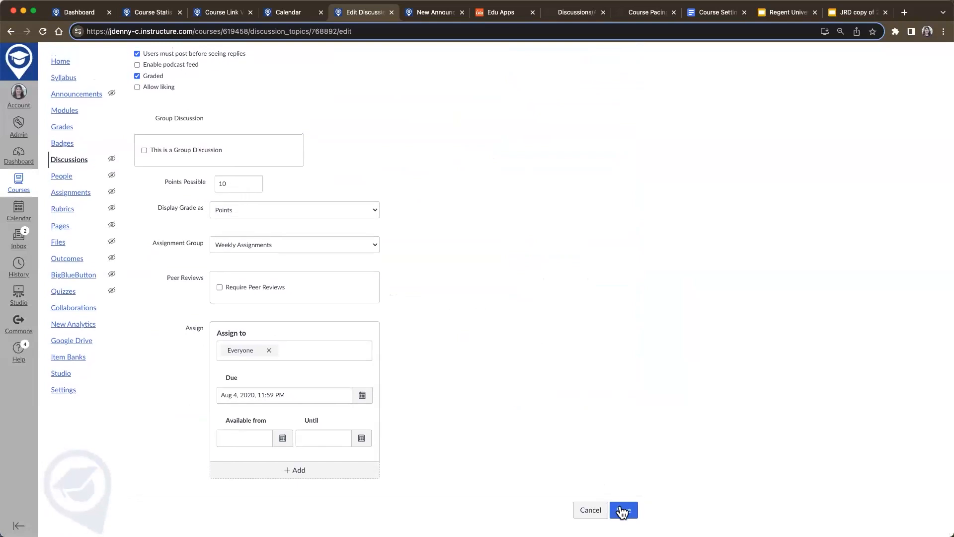
pyautogui.click(622, 510)
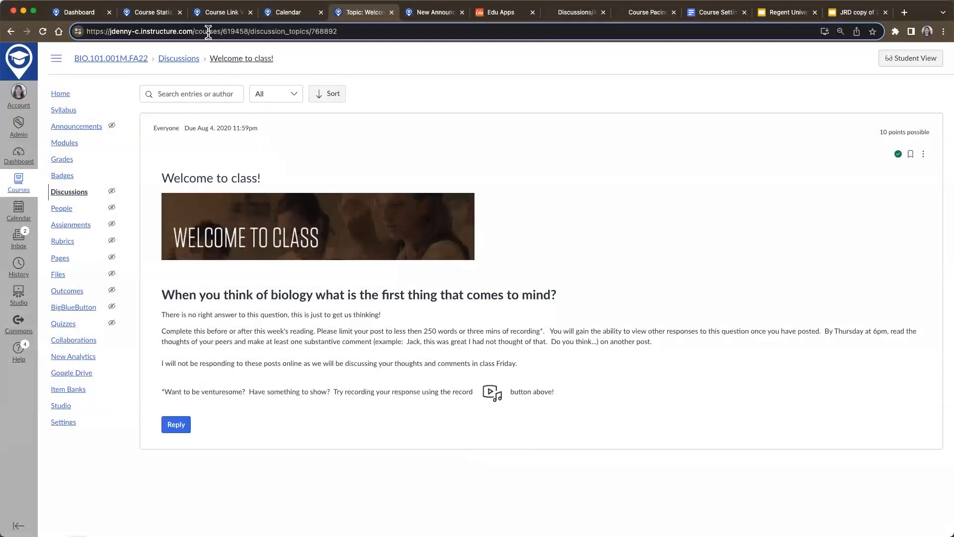
# Return to the course link validator and rerun the link validation for BIO.101.001M.FA22.
pyautogui.click(216, 16)
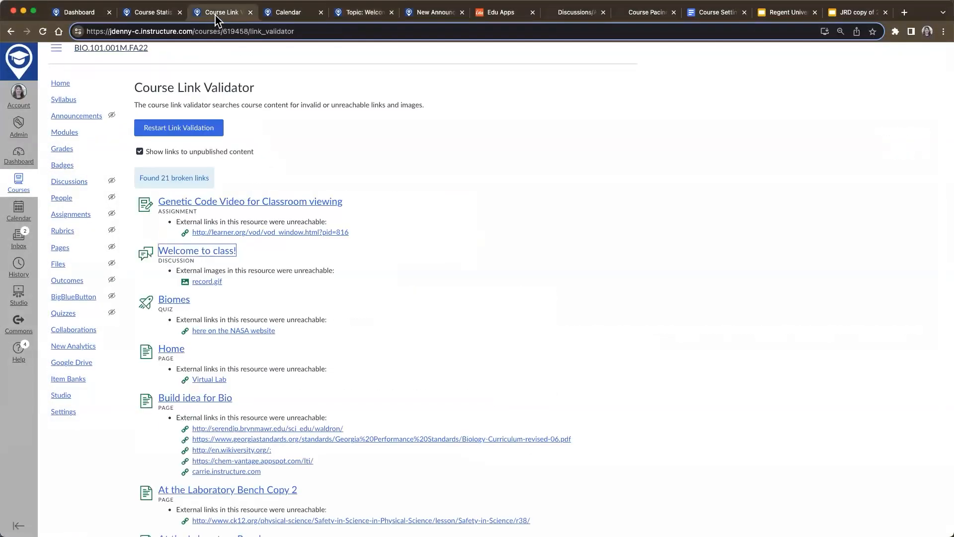
pyautogui.click(197, 132)
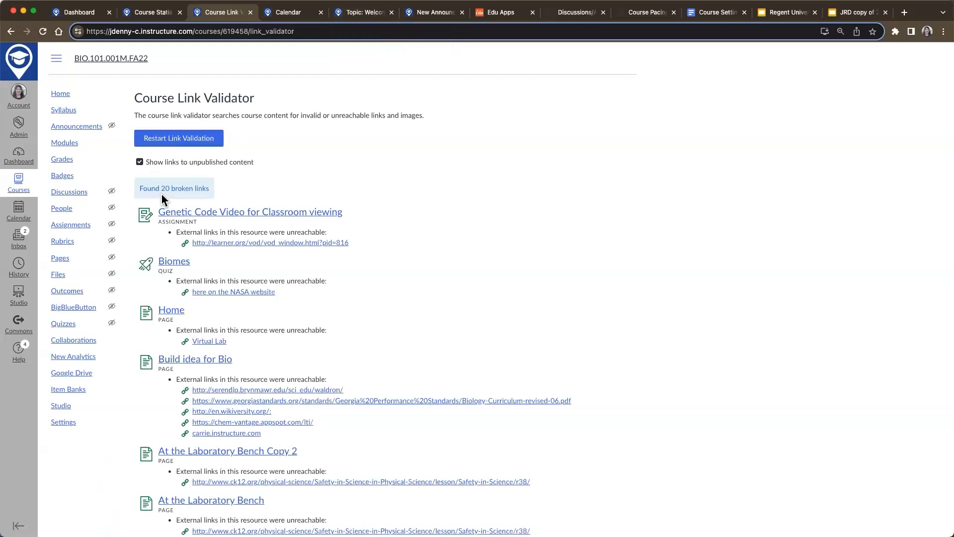
# Examine the broken links listed by the course link validator and check the repaired "Welcome to class!" discussion against them.
pyautogui.scroll(3, 160, 194)
pyautogui.scroll(-3, 159, 193)
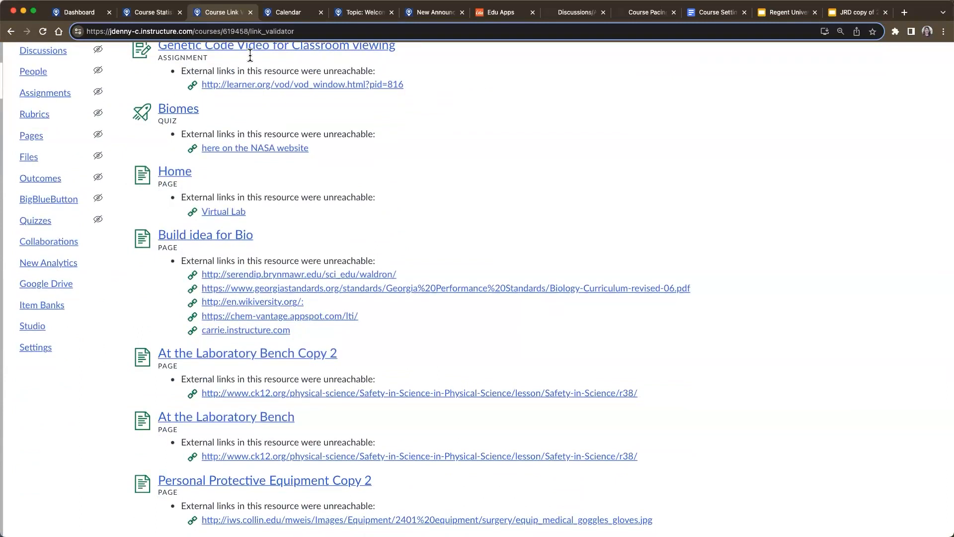
pyautogui.click(353, 13)
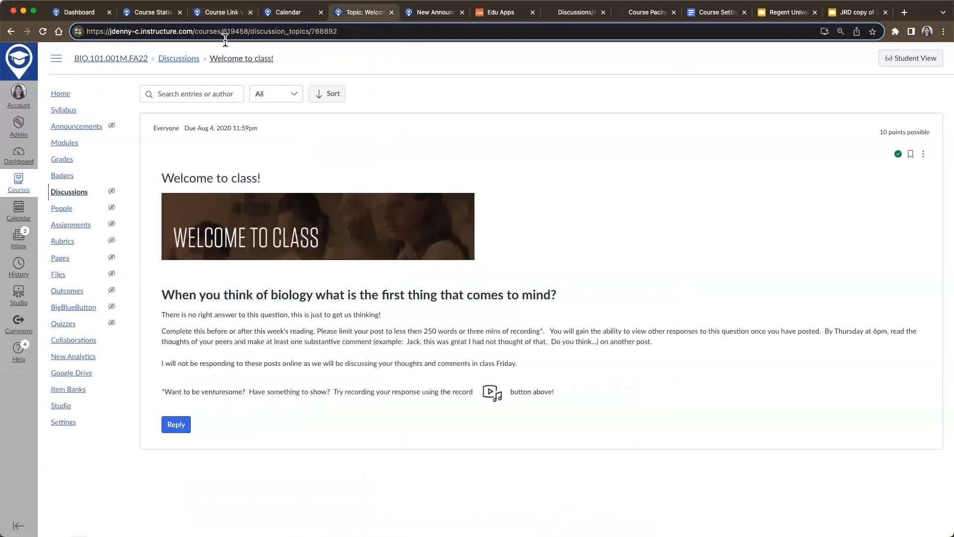
pyautogui.click(215, 15)
pyautogui.scroll(-10, 205, 223)
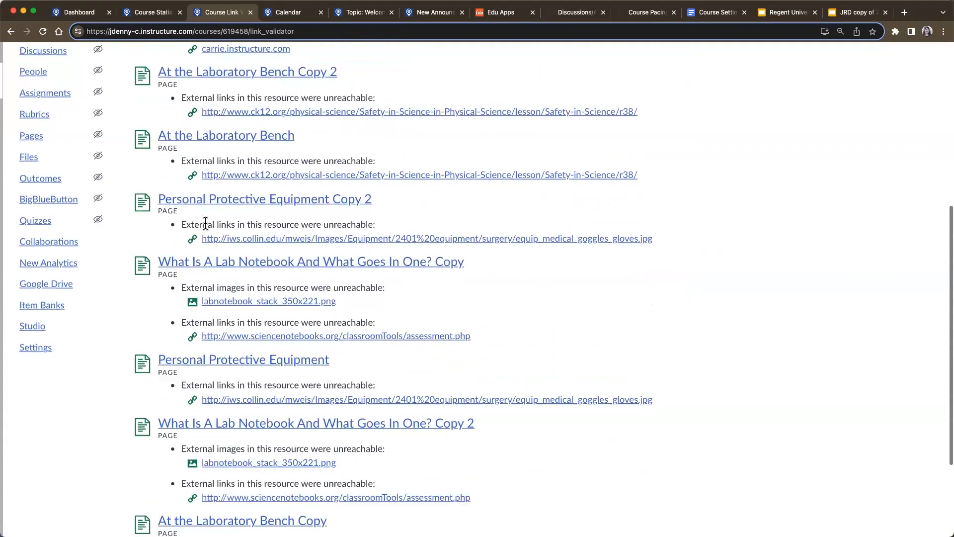
pyautogui.scroll(15, 204, 223)
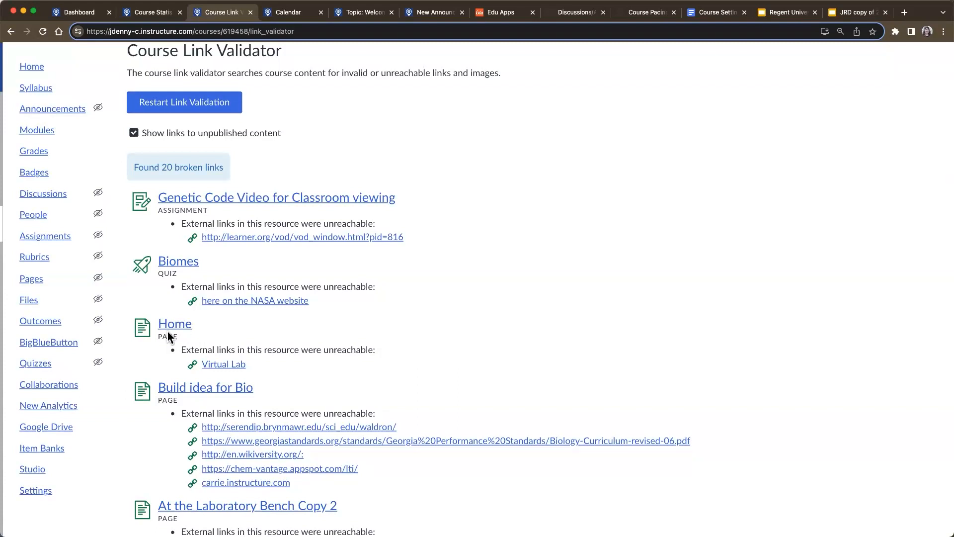
pyautogui.scroll(5, 168, 332)
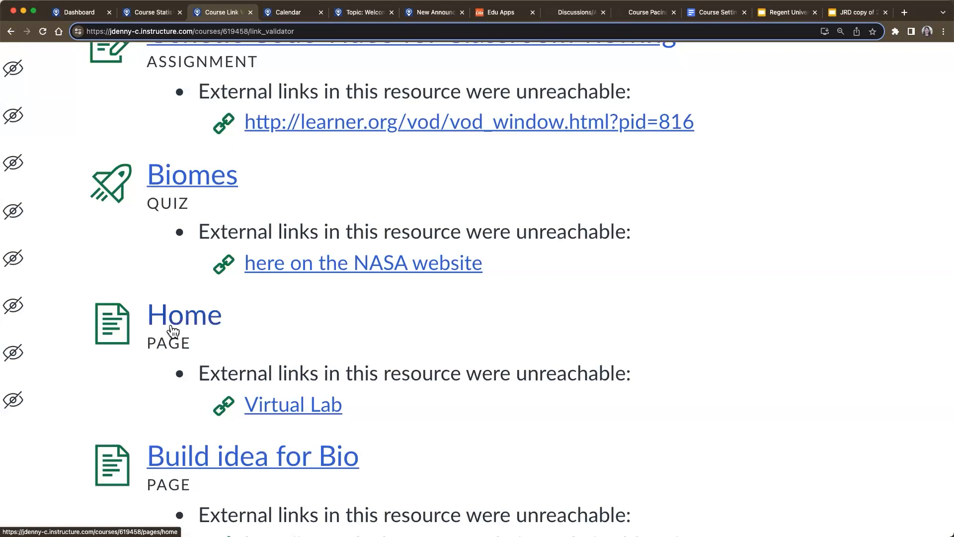
pyautogui.scroll(-5, 173, 332)
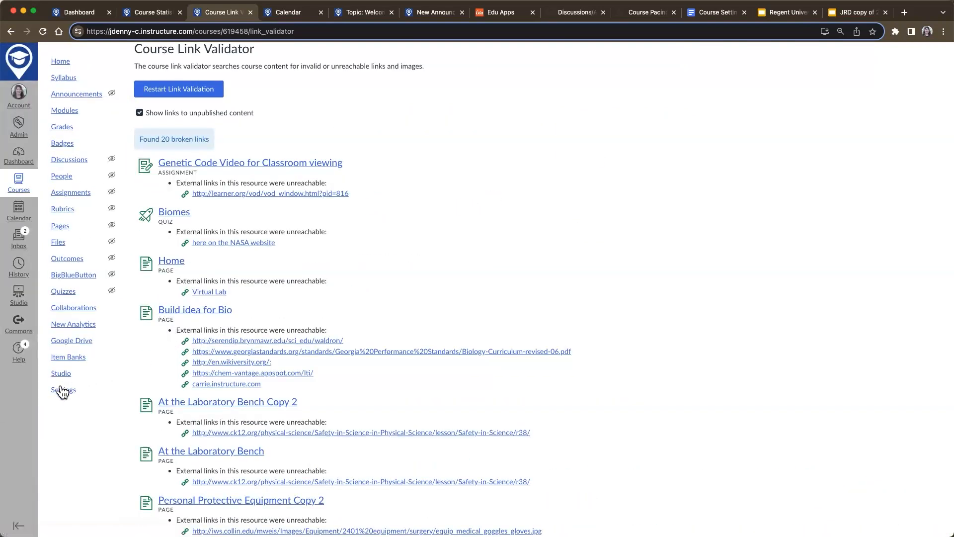
# Open the settings and modules of BIO.101.001M.FA22 and check the blueprint lock status of the Weekly Discussion item.
pyautogui.click(62, 390)
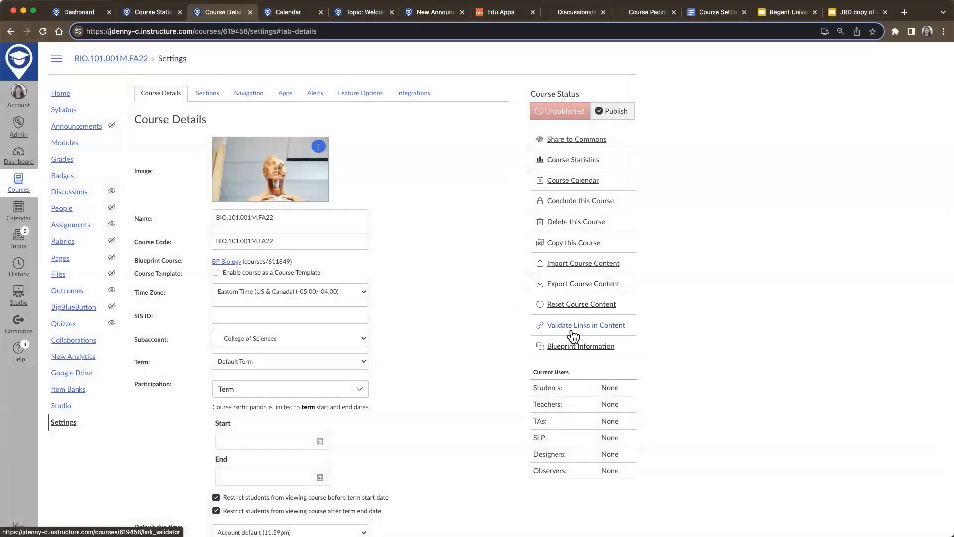
pyautogui.click(57, 147)
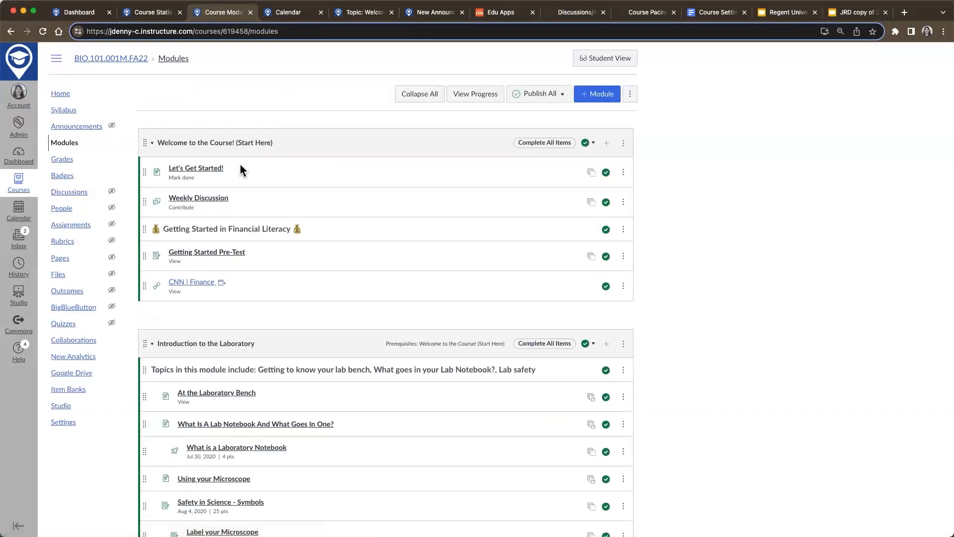
pyautogui.scroll(5, 561, 186)
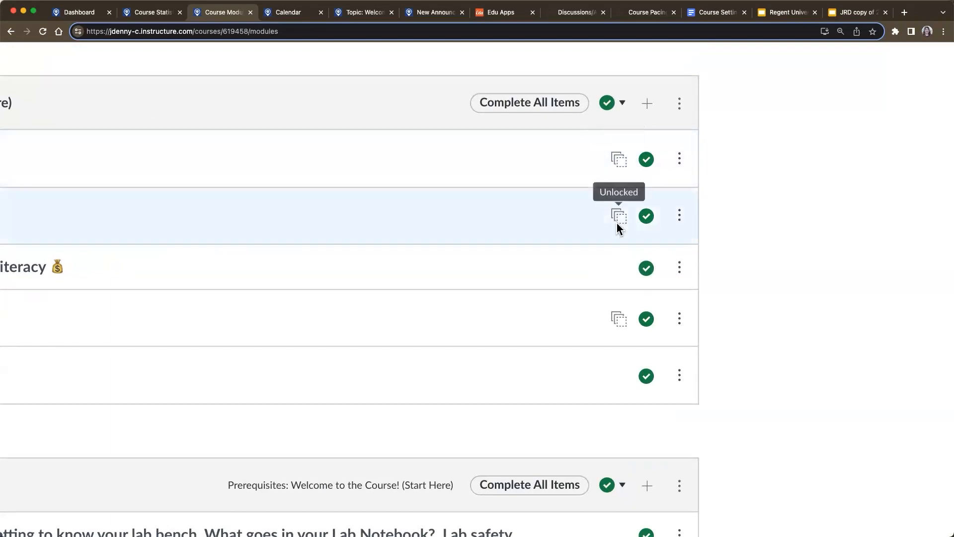
pyautogui.scroll(-5, 617, 223)
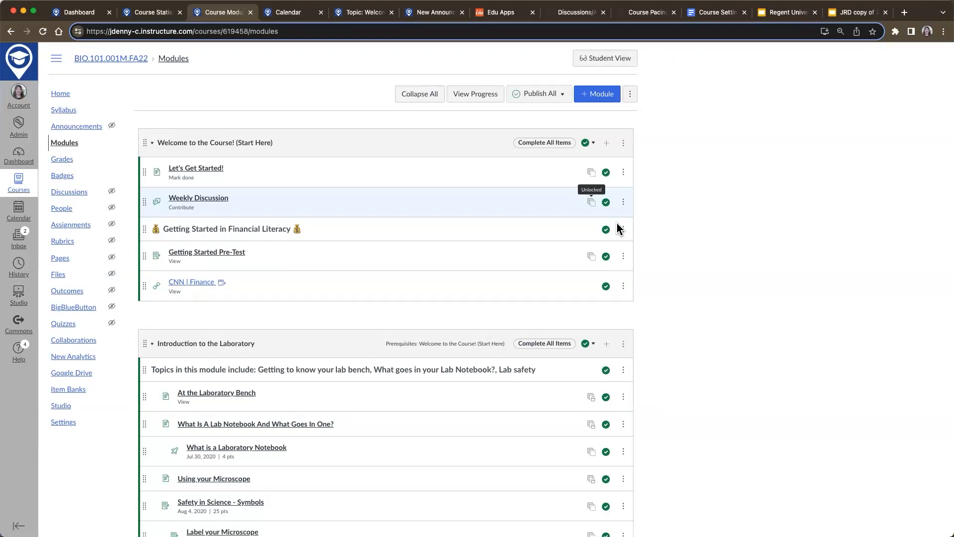
# View the Instructor Contact Information and Bio page among the Government course's modules and compare with the BIO.101.001M.FA22 modules.
pyautogui.click(130, 15)
pyautogui.click(31, 103)
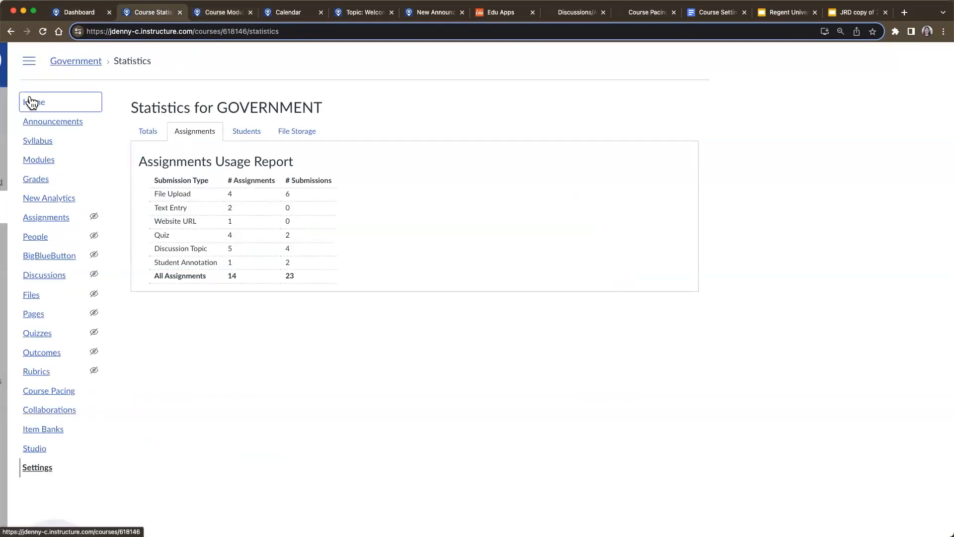
pyautogui.click(33, 167)
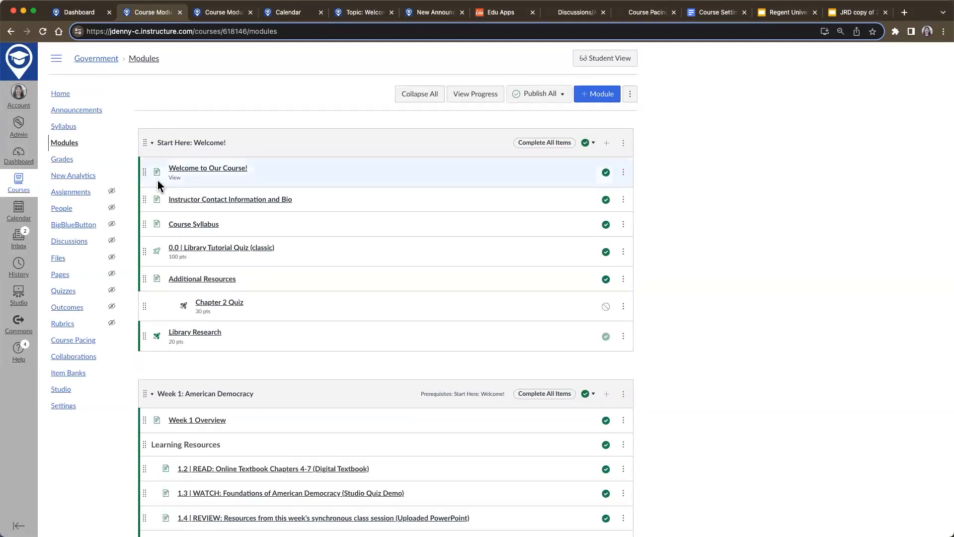
pyautogui.click(175, 201)
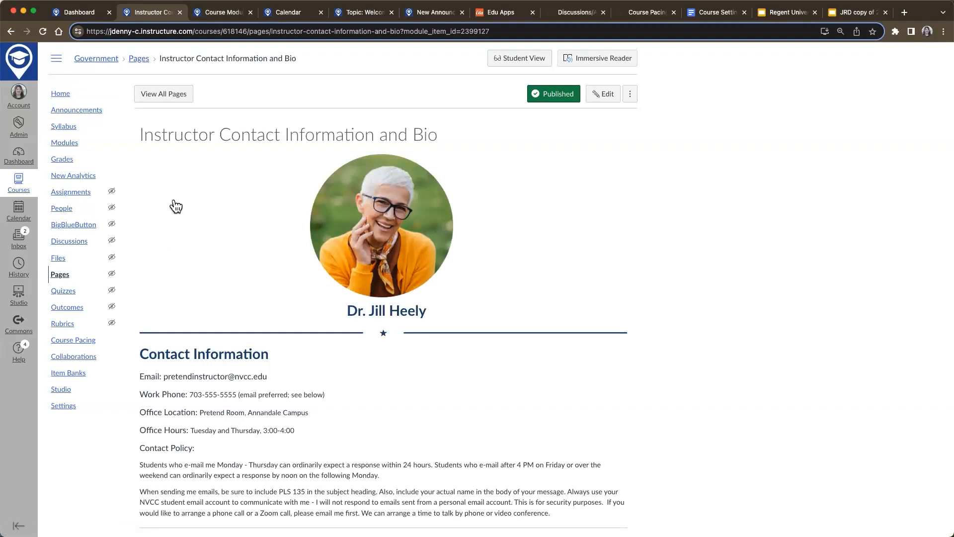
pyautogui.click(60, 145)
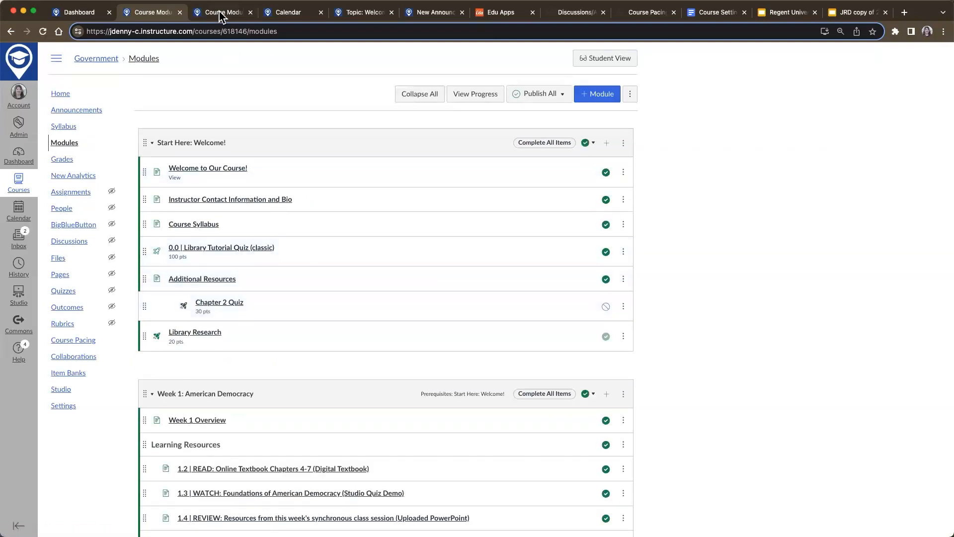
pyautogui.click(219, 11)
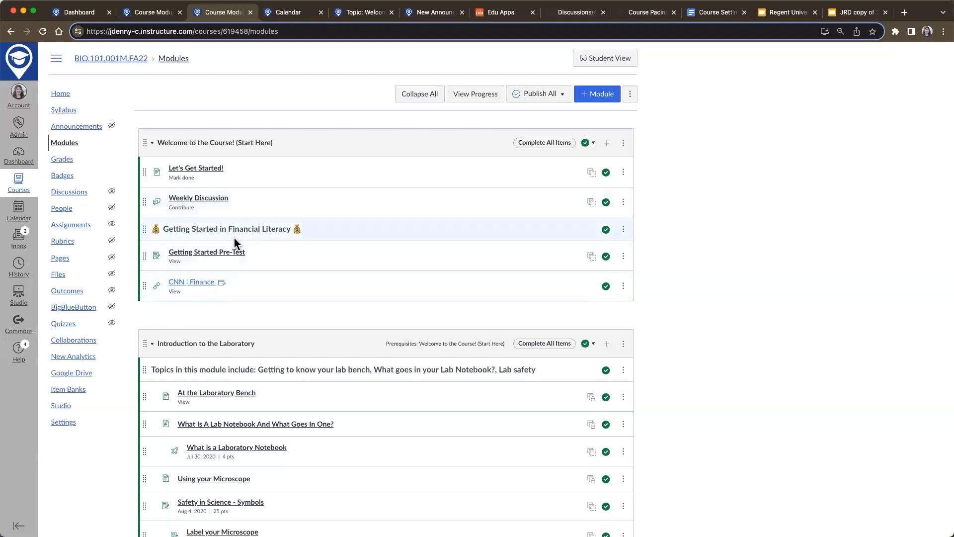
# Start copying the Government course's Instructor Contact Information and Bio page to another course, selecting BIO.101.001M.FA22 as the destination.
pyautogui.click(143, 15)
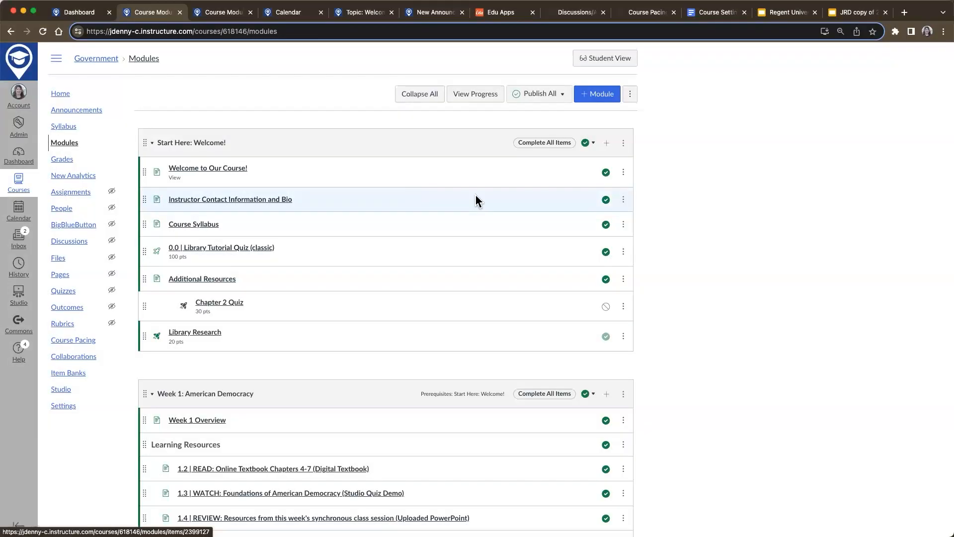
pyautogui.scroll(5, 621, 208)
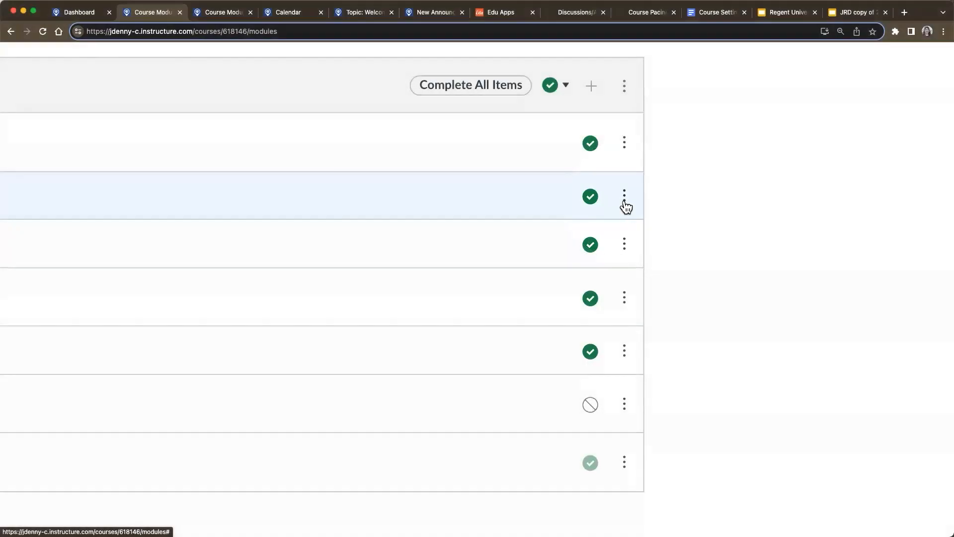
pyautogui.click(624, 201)
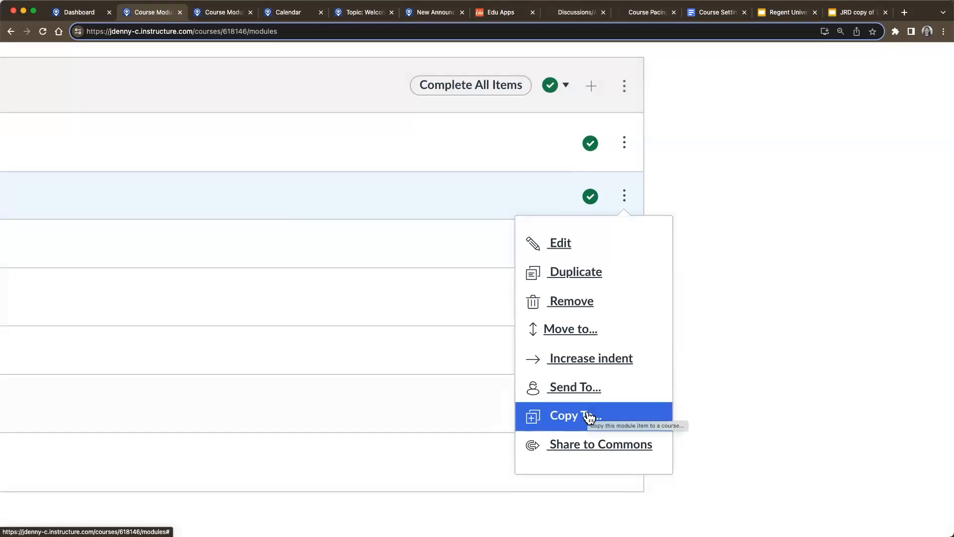
pyautogui.scroll(-4, 588, 419)
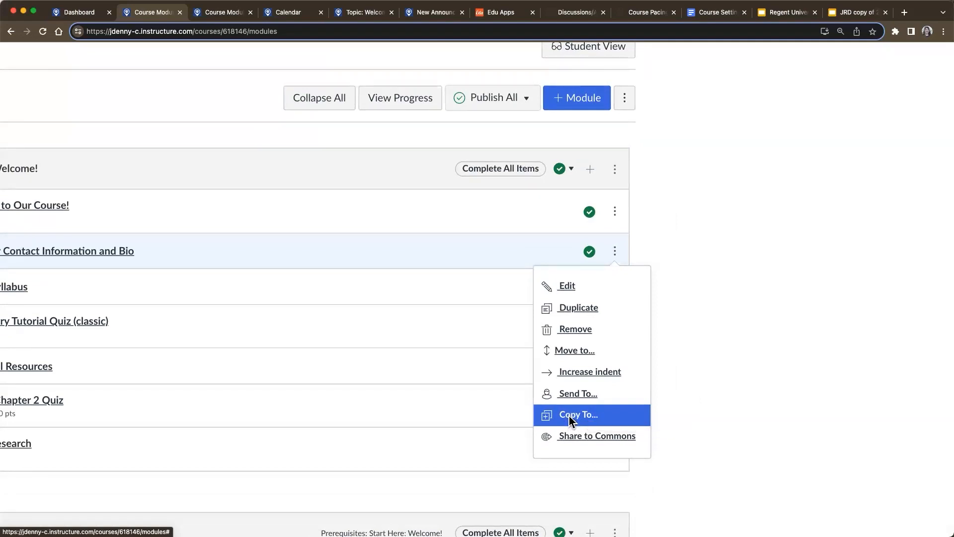
pyautogui.click(570, 417)
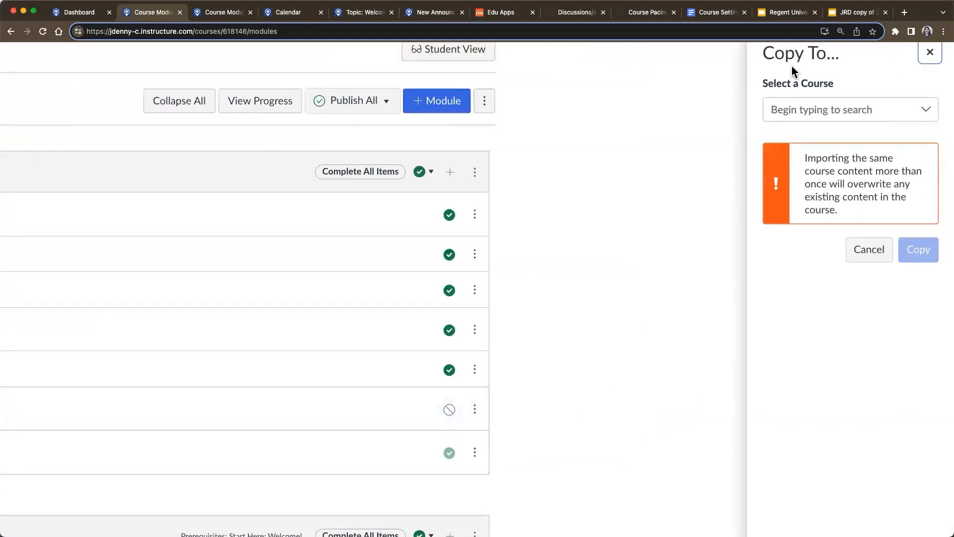
pyautogui.hotkey('ctrl', '0')
pyautogui.click(859, 101)
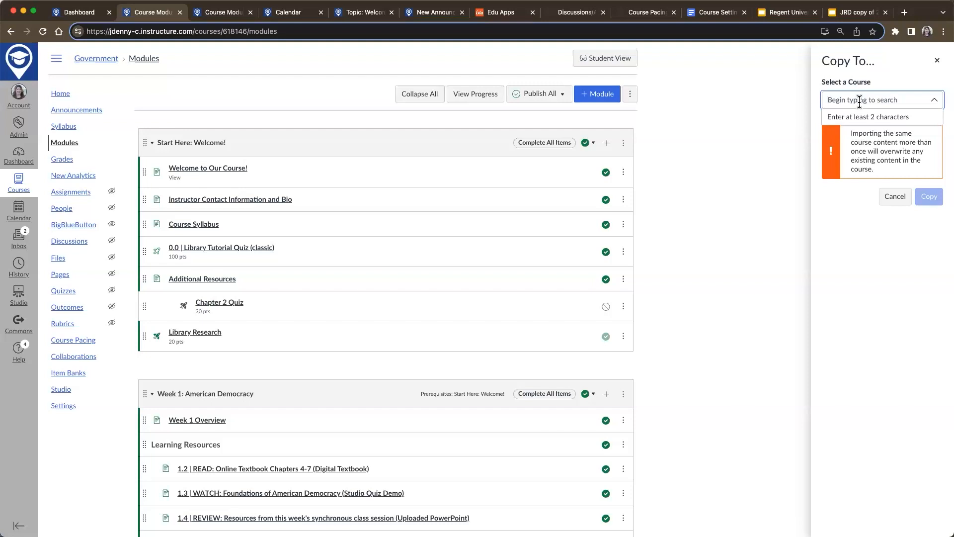
pyautogui.write('bio')
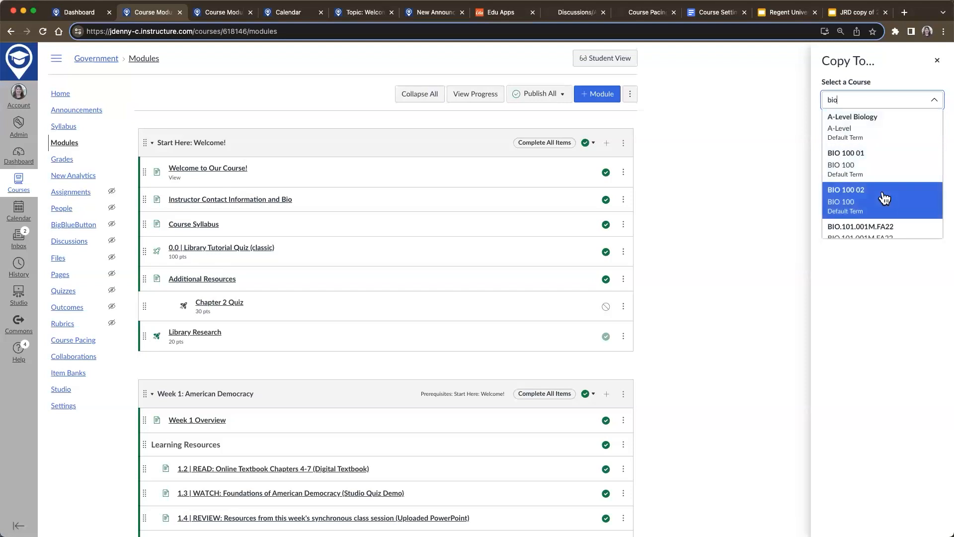
pyautogui.scroll(-2, 882, 193)
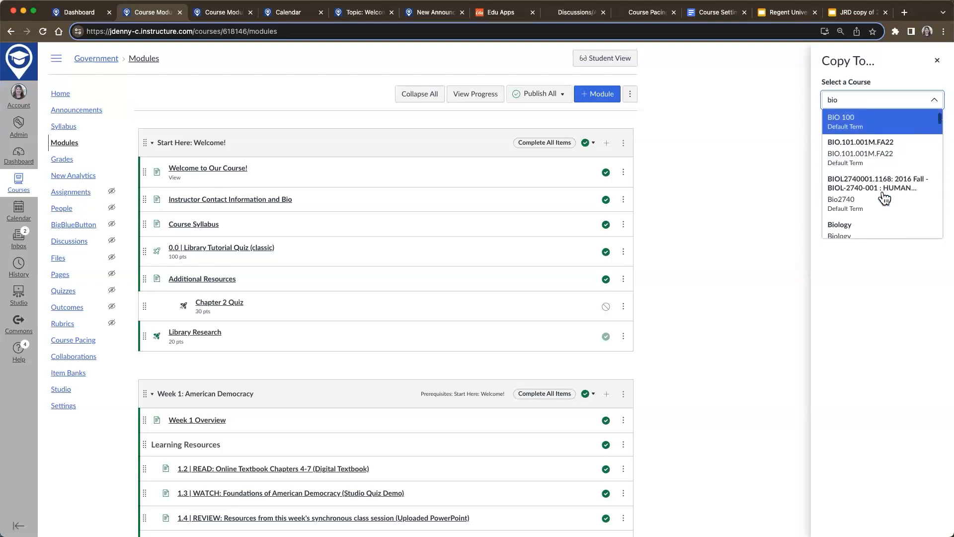
pyautogui.click(873, 158)
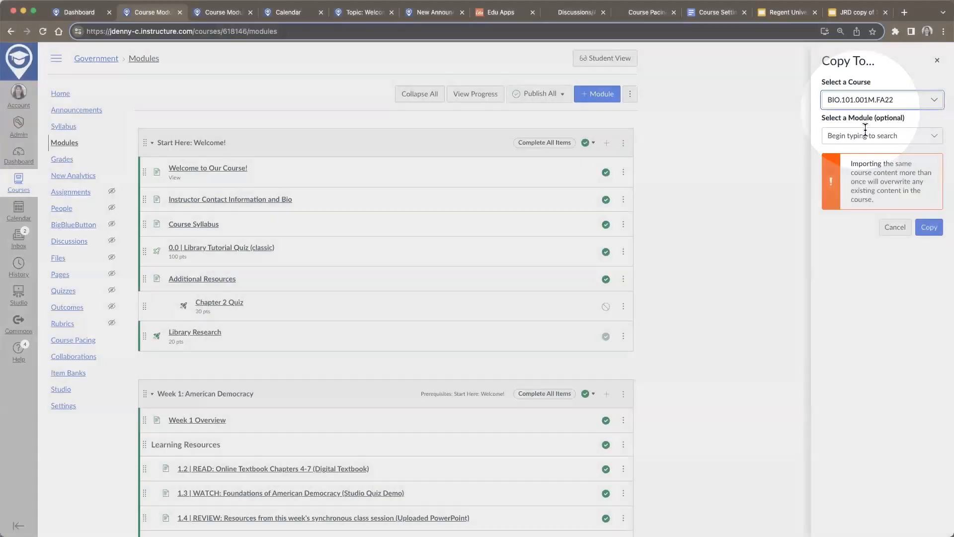
# Place the copy in the "Welcome to the Course! (Start Here)" module after "Let's Get Started!" and run the copy.
pyautogui.click(869, 135)
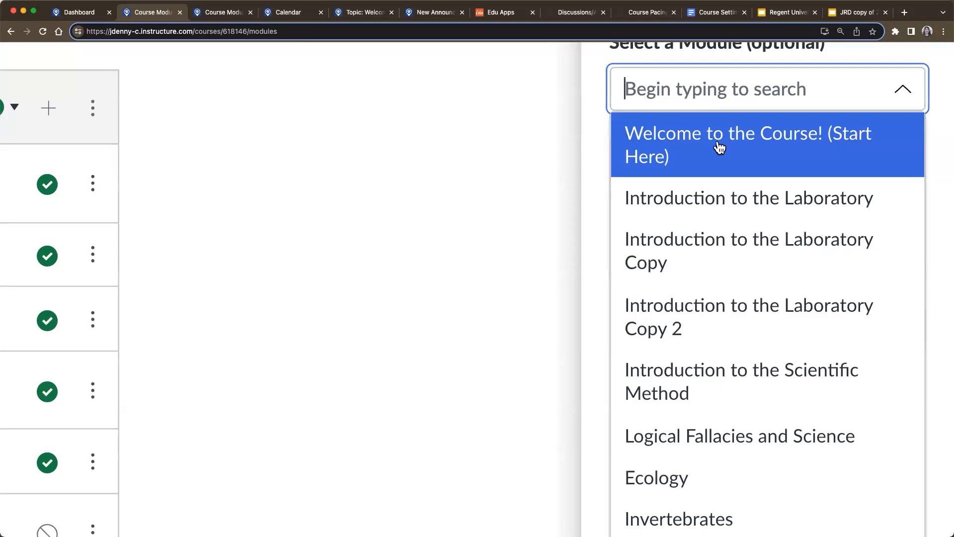
pyautogui.click(718, 144)
pyautogui.scroll(-3, 718, 144)
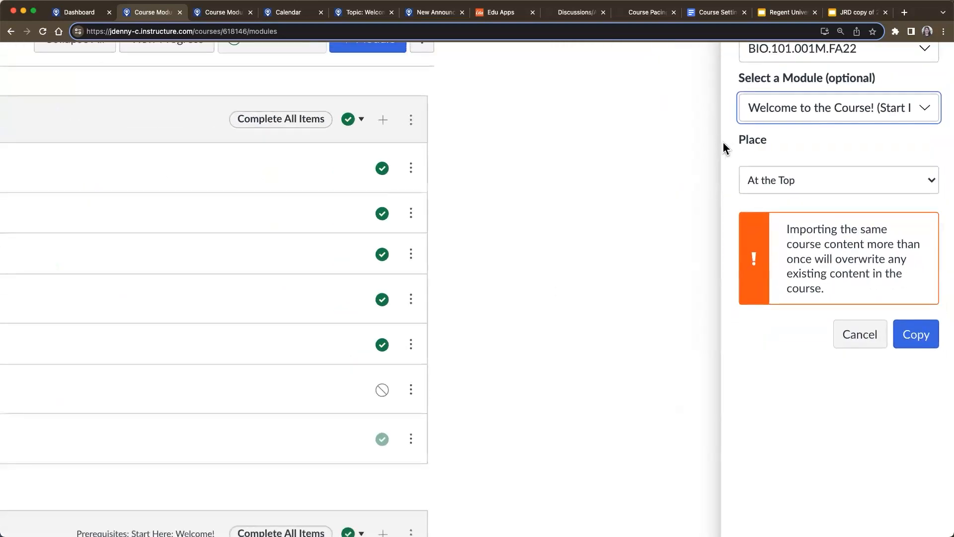
pyautogui.click(770, 180)
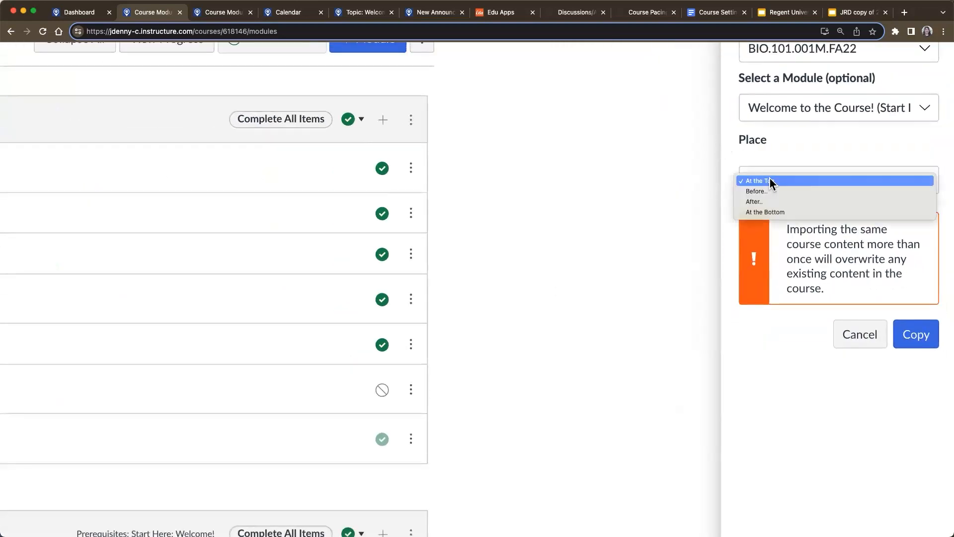
pyautogui.click(768, 202)
pyautogui.click(794, 227)
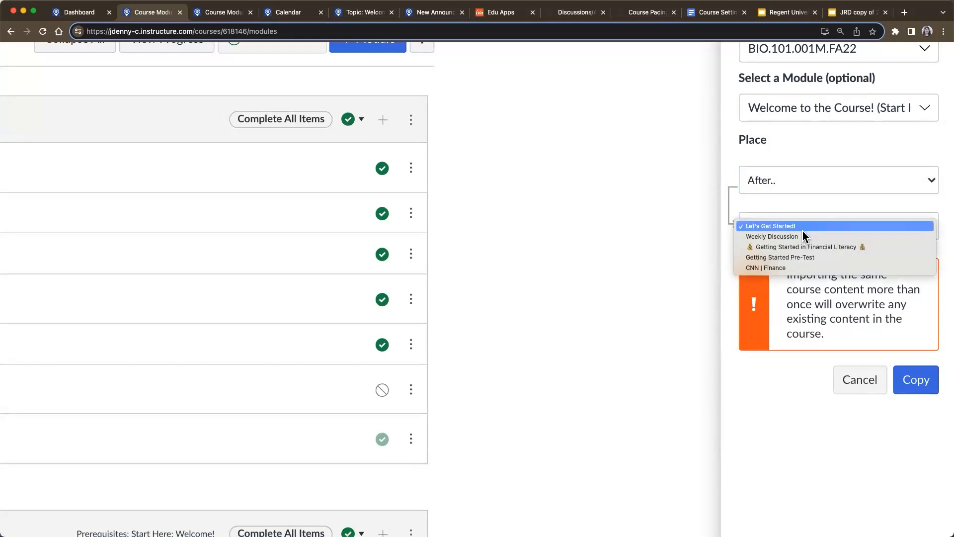
pyautogui.click(803, 230)
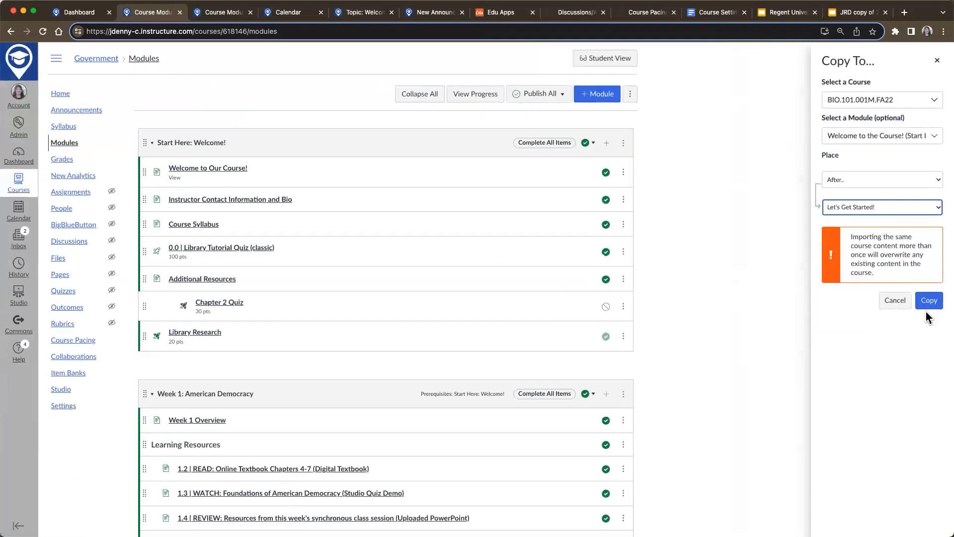
pyautogui.click(925, 310)
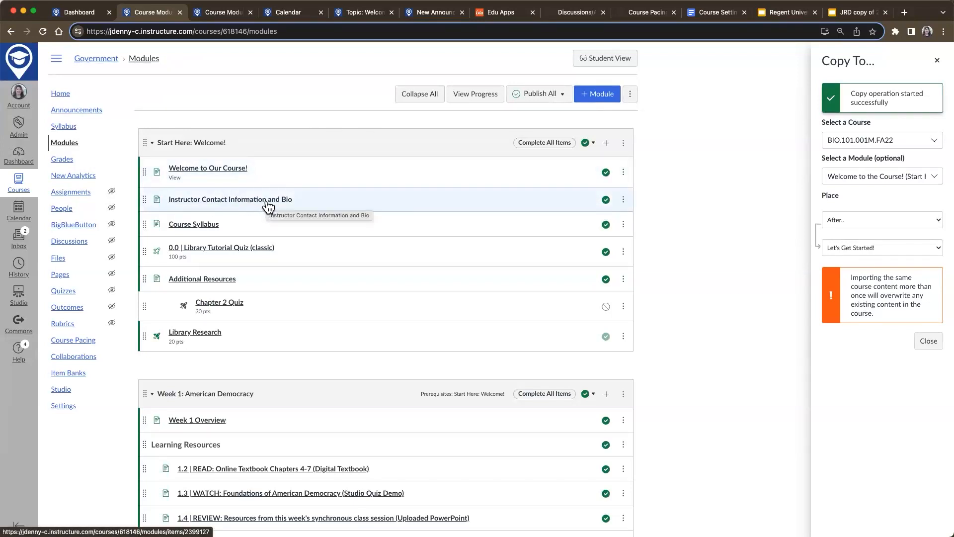
# Reopen the copy options for Instructor Contact Information and Bio and set the placement to At the Bottom.
pyautogui.click(624, 200)
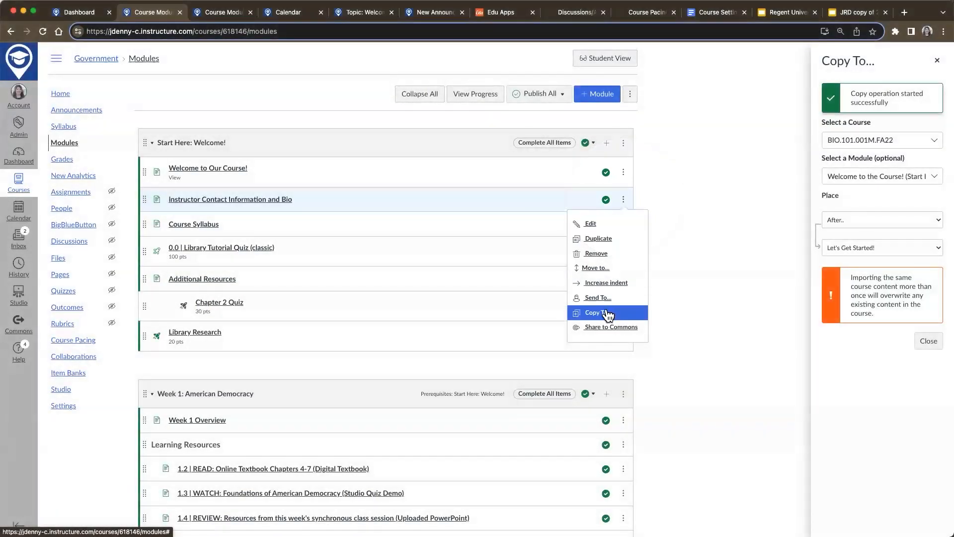
pyautogui.click(607, 313)
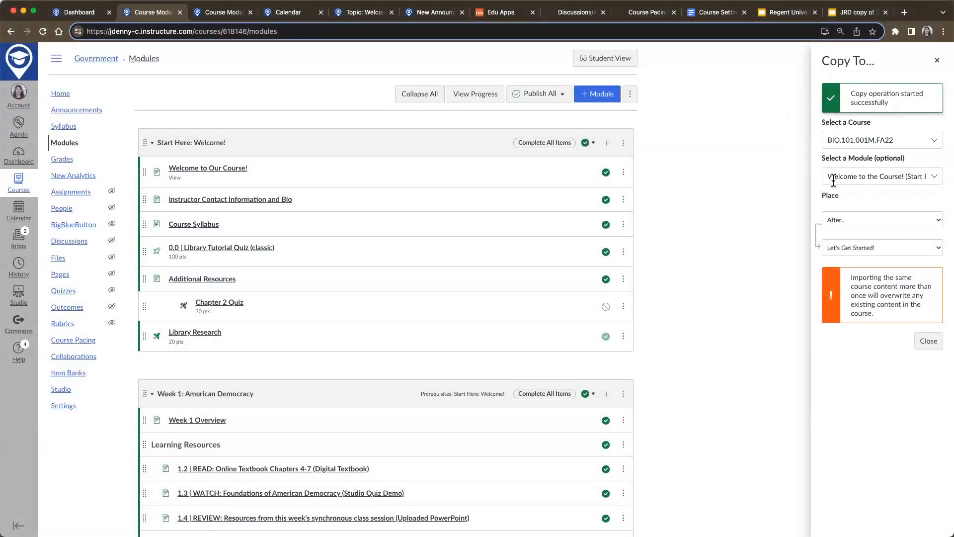
pyautogui.click(844, 221)
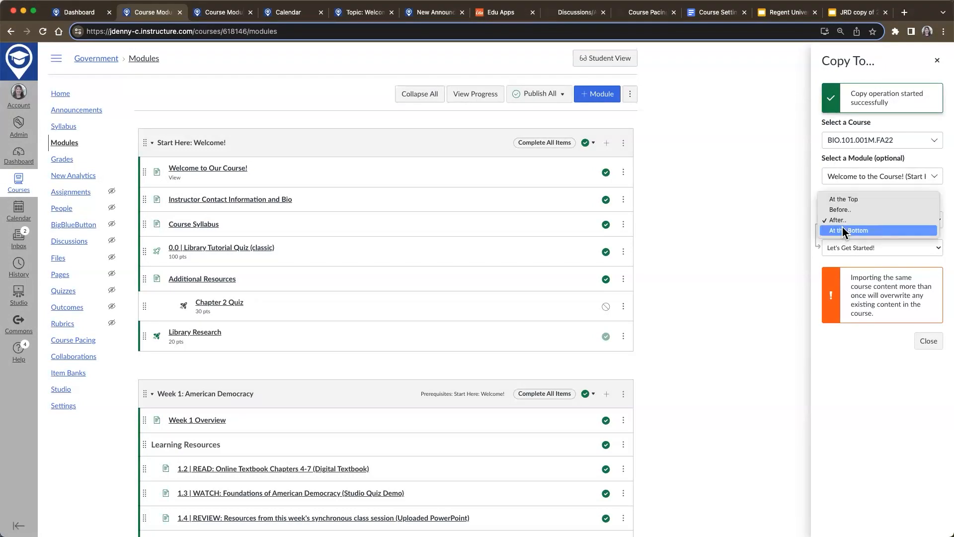
pyautogui.click(844, 231)
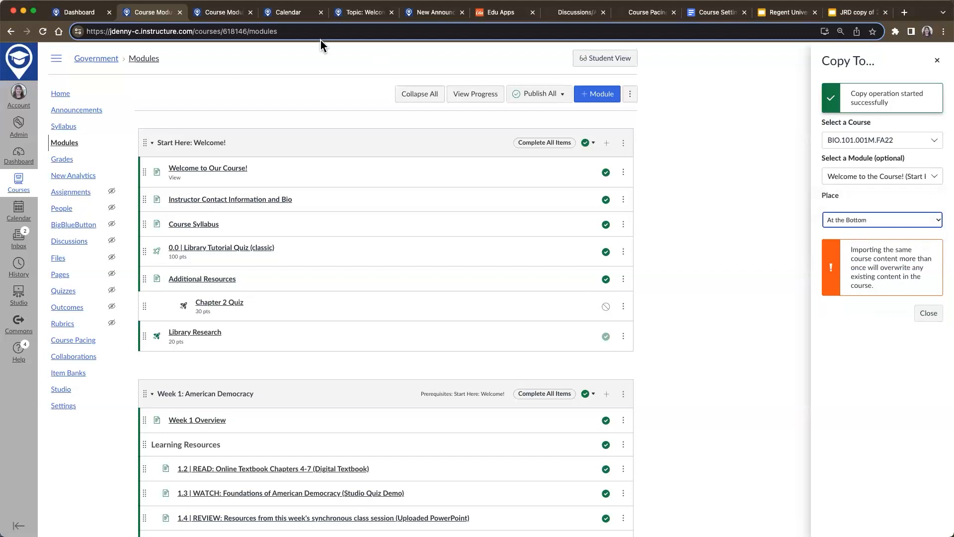
# Switch to BIO.101.001M.FA22 and view the copied Instructor Contact Information and Bio page in its modules.
pyautogui.click(362, 13)
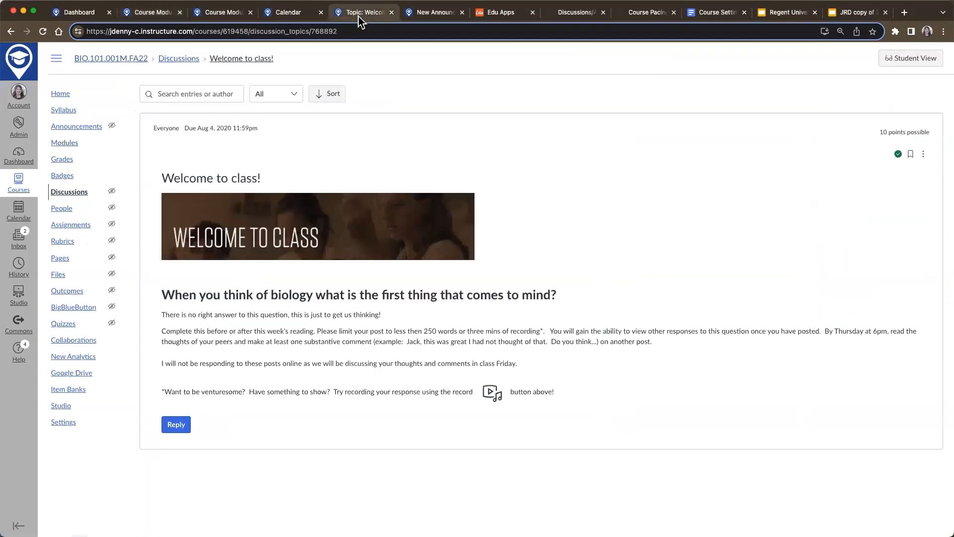
pyautogui.click(69, 144)
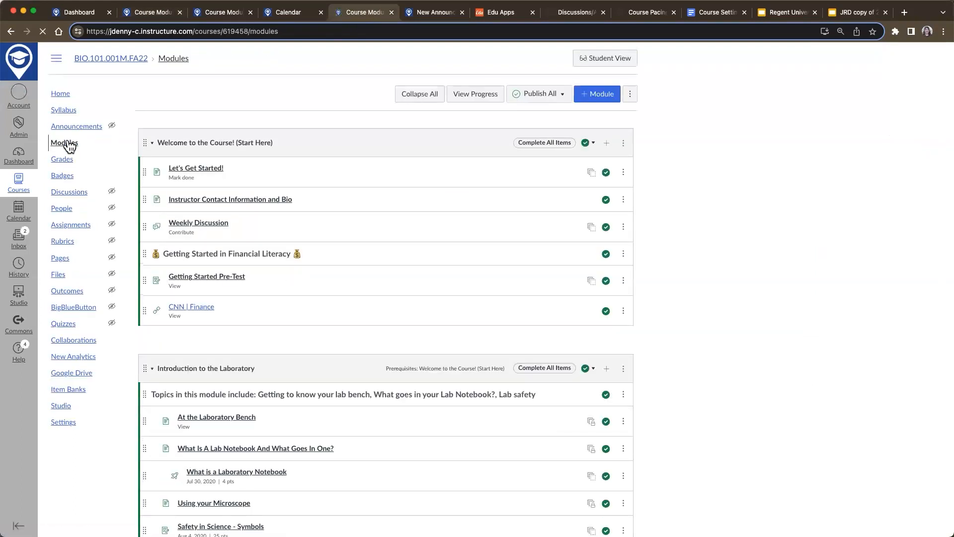
pyautogui.scroll(5, 189, 204)
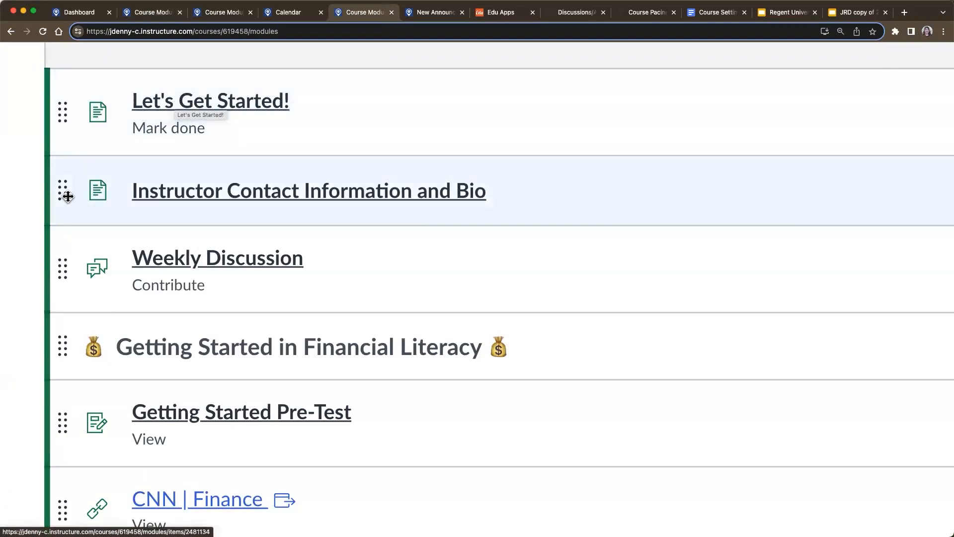
# Reorder "Welcome to the Course! (Start Here)": "Getting Started in Financial Literacy" directly after "Let's Get Started!", and Instructor Contact Information and Bio first.
pyautogui.moveTo(65, 189)
pyautogui.mouseDown()
pyautogui.moveTo(64, 330)
pyautogui.moveTo(79, 182)
pyautogui.mouseUp()
pyautogui.press('super+minus')
pyautogui.press('super+minus')
pyautogui.press('super+minus')
pyautogui.press('super+minus')
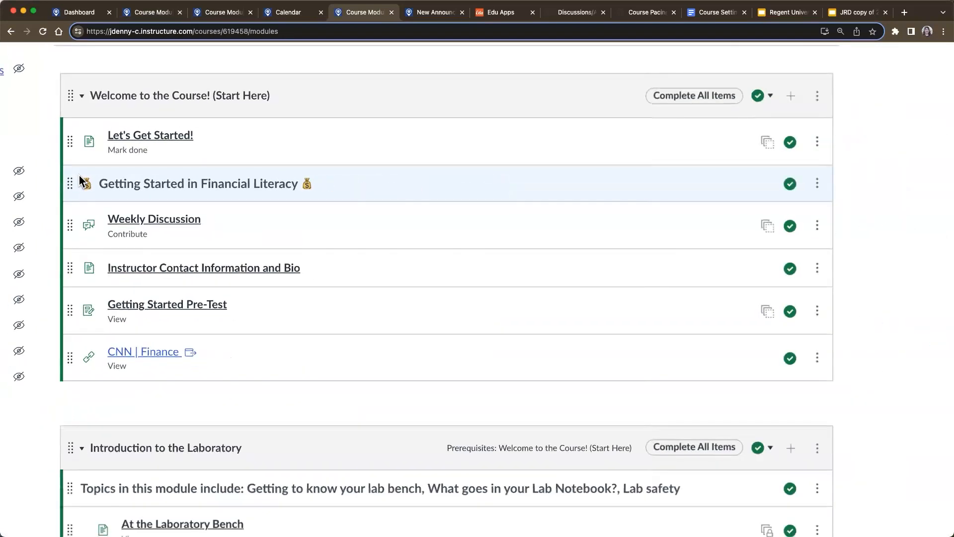
pyautogui.moveTo(70, 269); pyautogui.dragTo(73, 120)
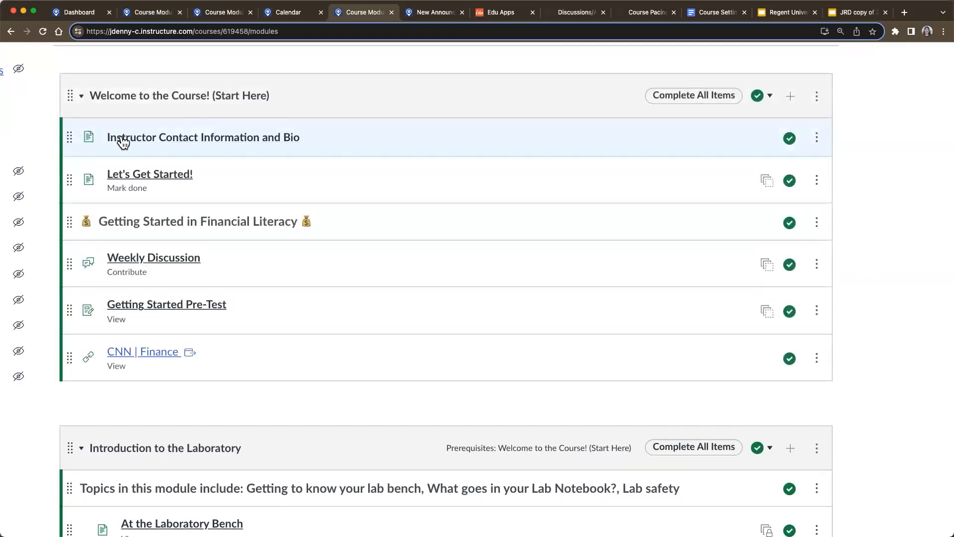
pyautogui.press('super+minus')
pyautogui.press('super+minus')
pyautogui.press('super+minus')
pyautogui.press('super+minus')
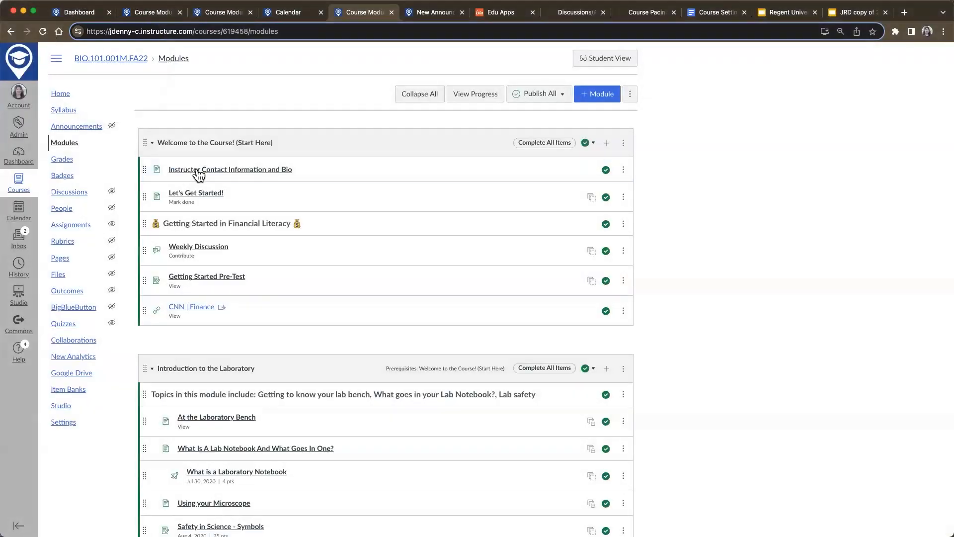
# View the copied Instructor Contact Information and Bio page, then return to the Government course's modules and close the copy options.
pyautogui.click(198, 171)
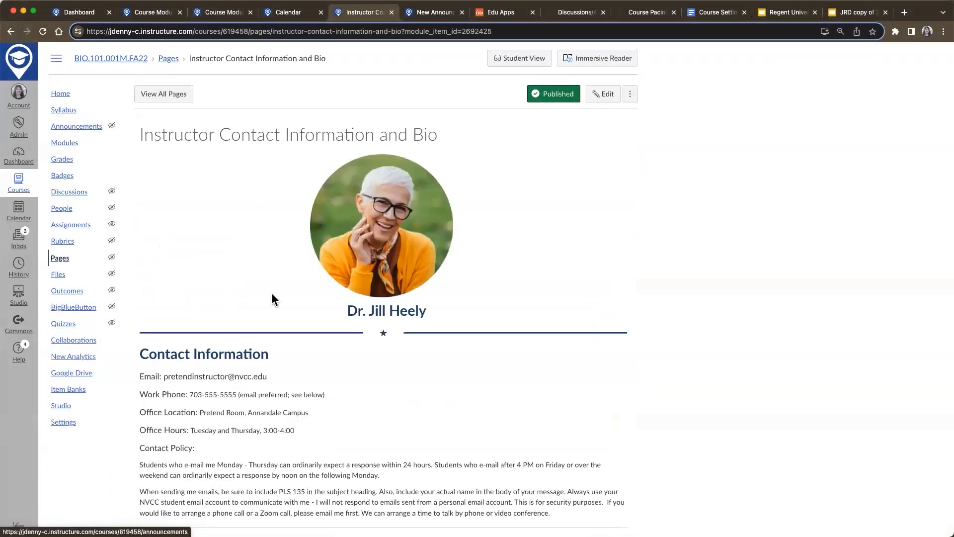
pyautogui.click(10, 32)
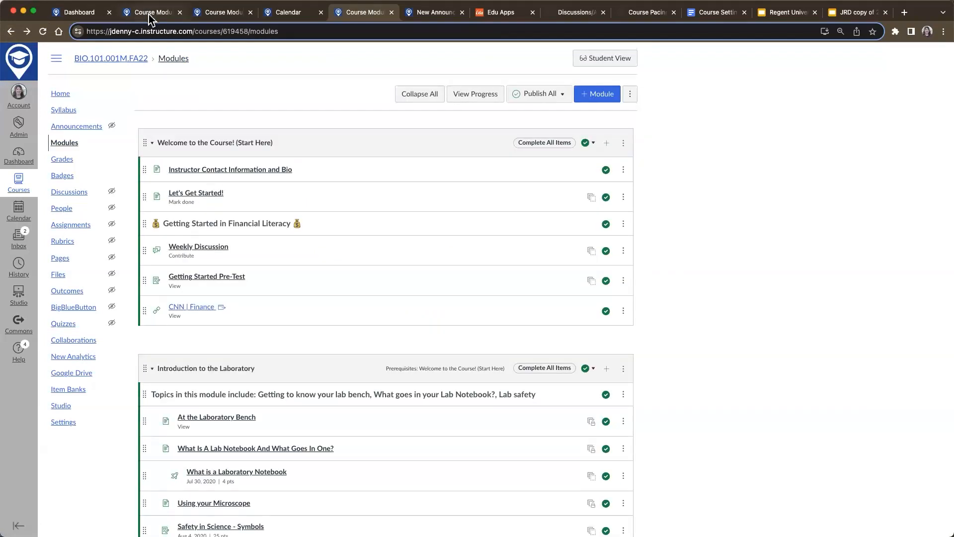
pyautogui.click(148, 14)
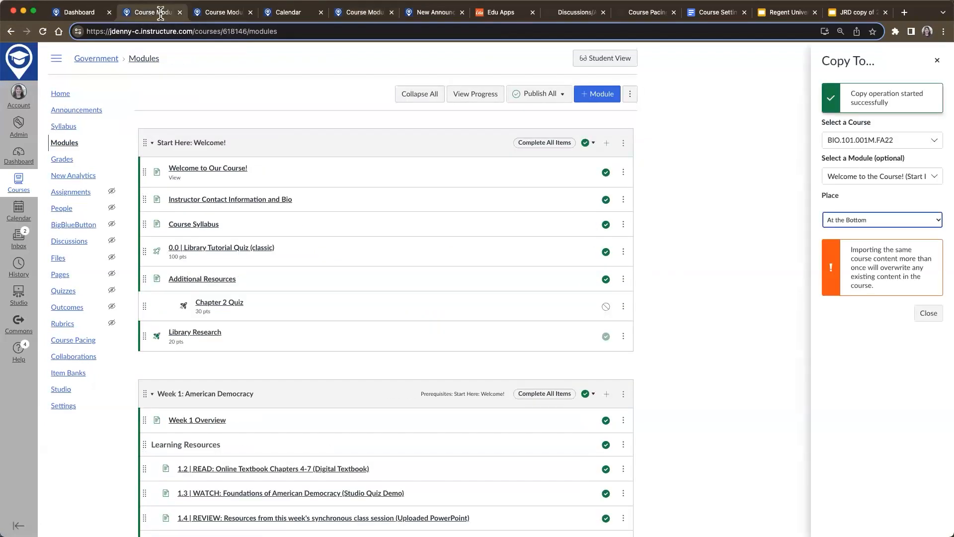
pyautogui.click(937, 62)
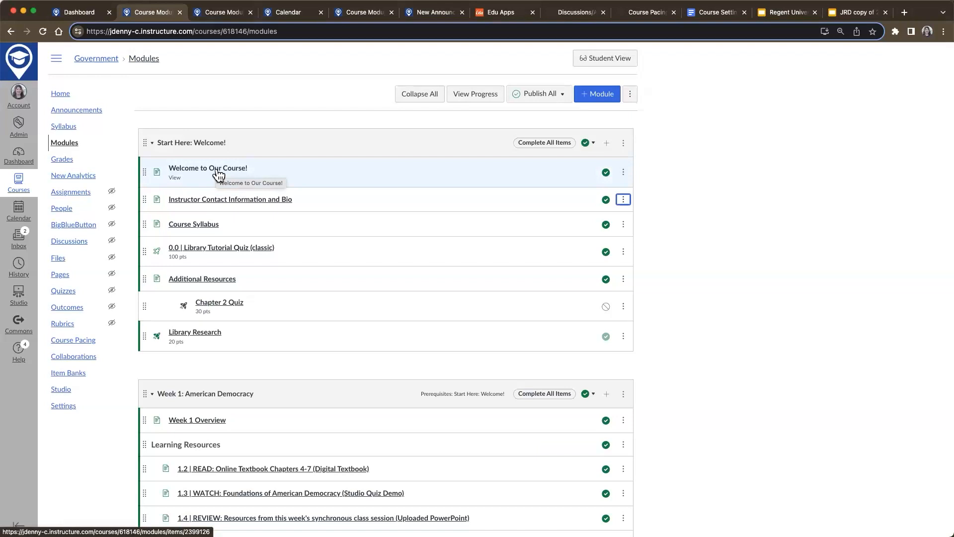
# Review the Government course's "Welcome to Our Course!" page and send it to a colleague found by first name.
pyautogui.click(209, 169)
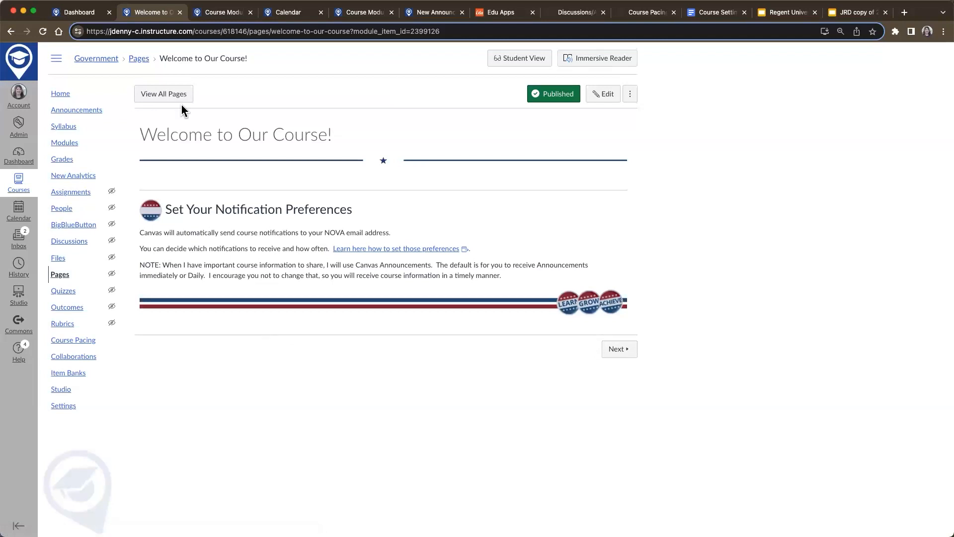
pyautogui.click(11, 32)
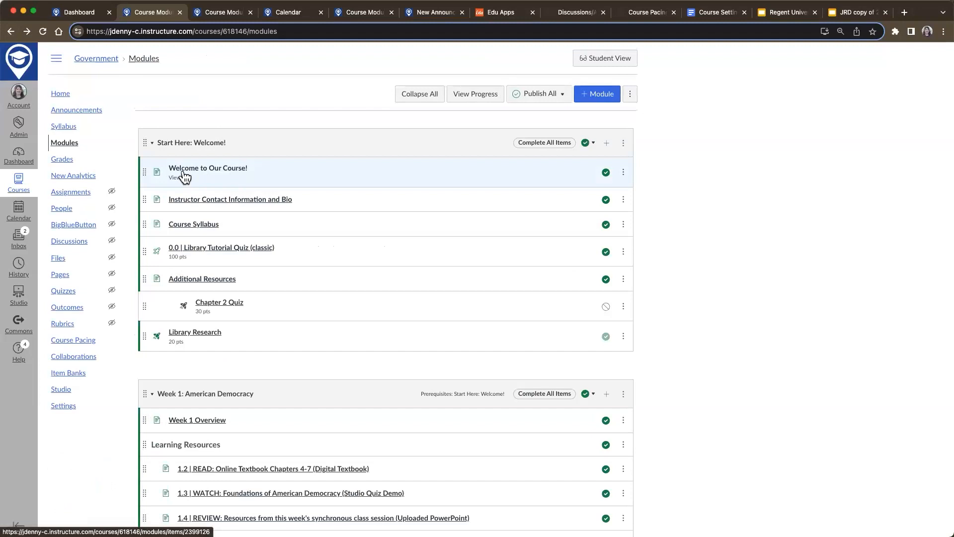
pyautogui.click(623, 172)
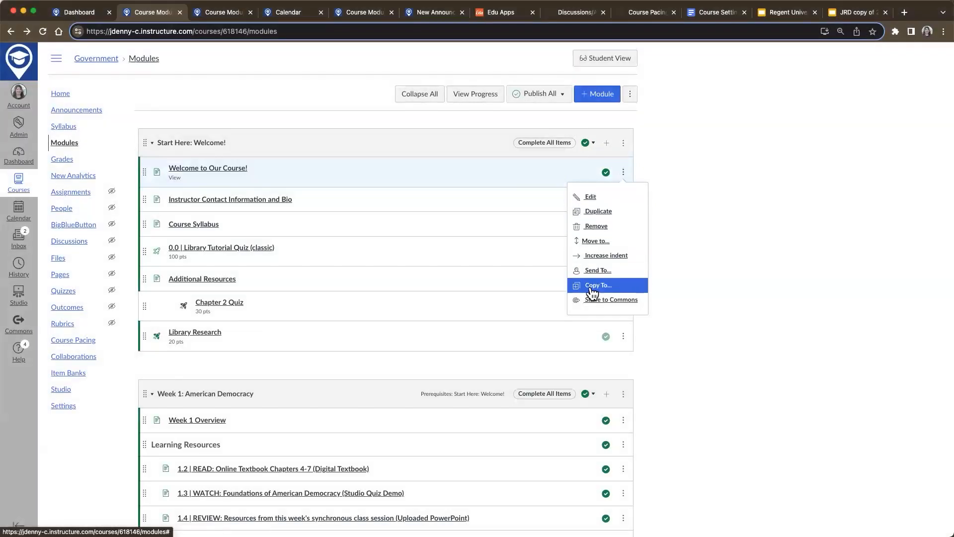
pyautogui.scroll(5, 591, 289)
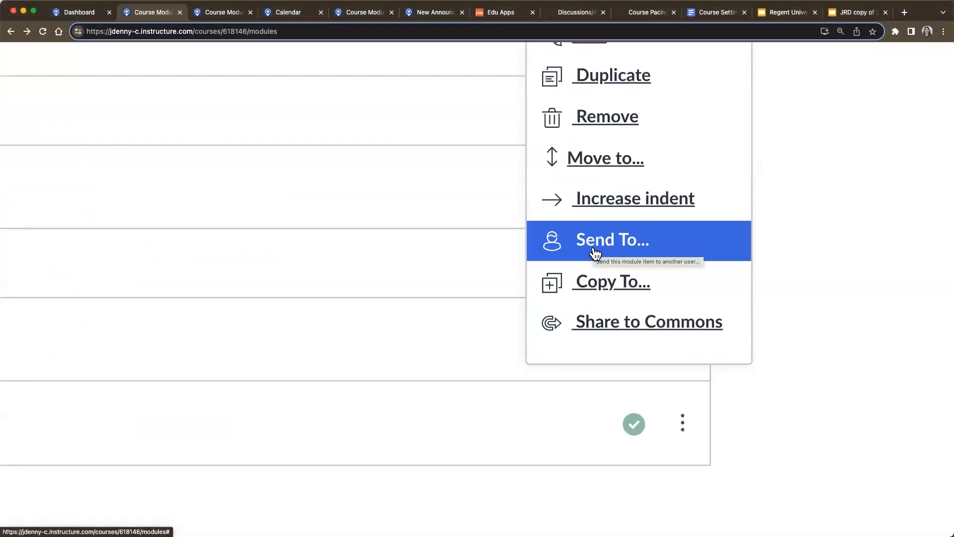
pyautogui.scroll(-5, 595, 253)
pyautogui.click(594, 272)
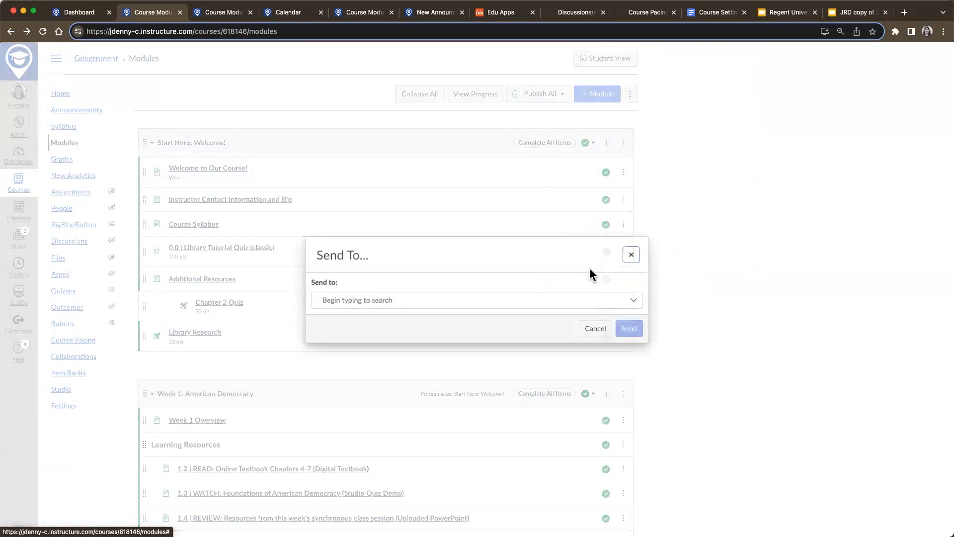
pyautogui.click(456, 298)
pyautogui.write('heid')
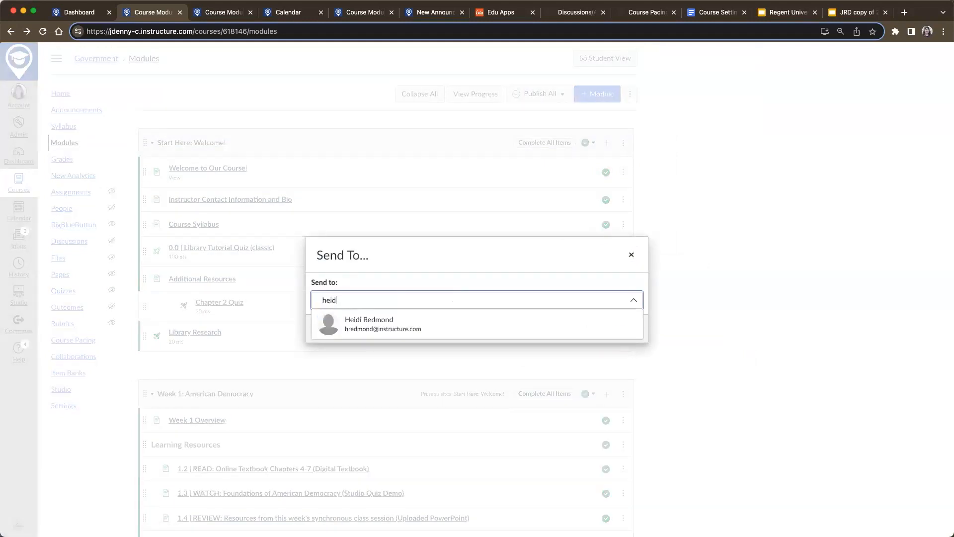
pyautogui.click(464, 329)
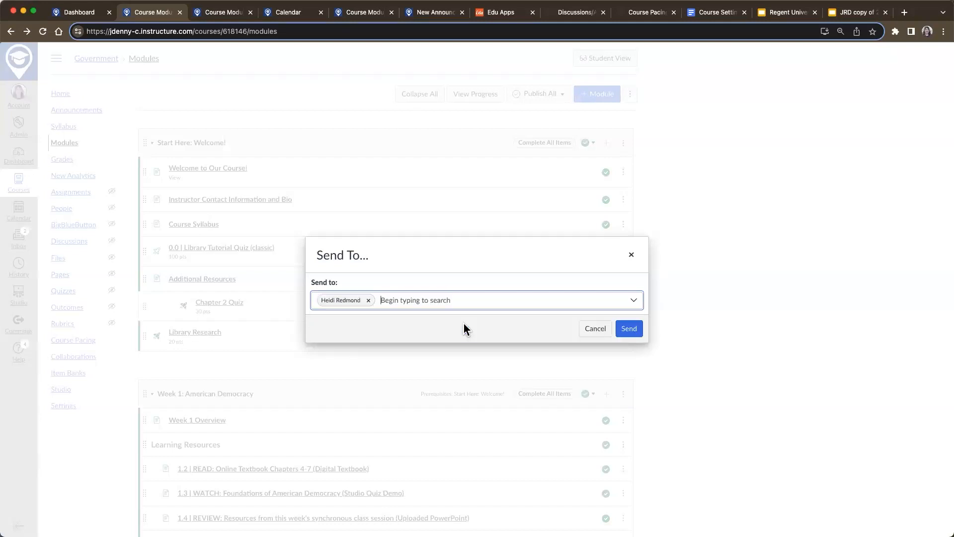
pyautogui.click(628, 329)
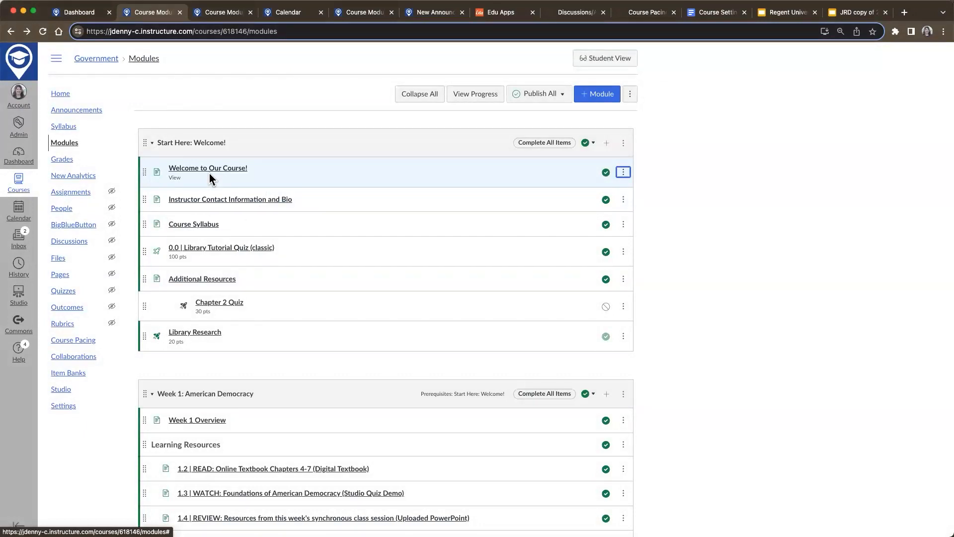
# Open the account's Shared Content and examine the list of received items.
pyautogui.click(25, 104)
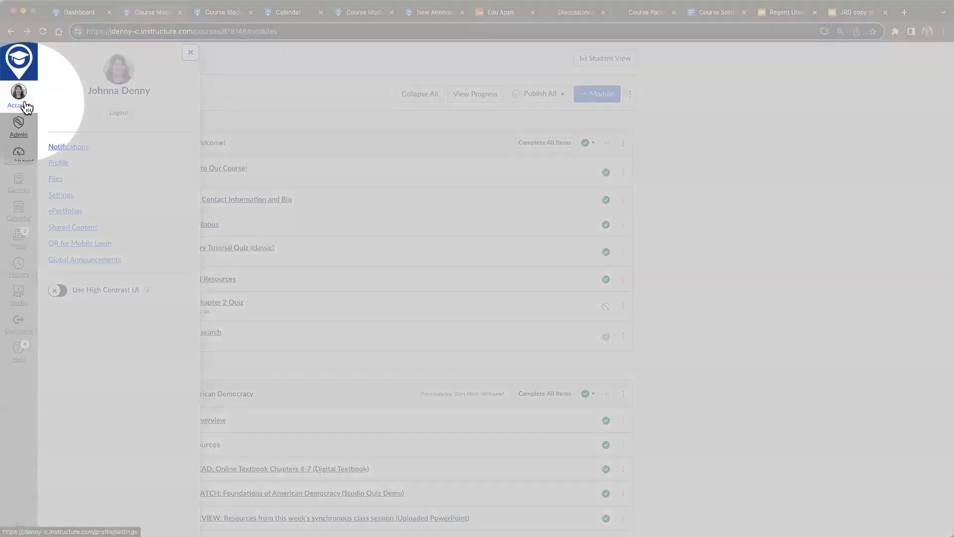
pyautogui.scroll(5, 25, 106)
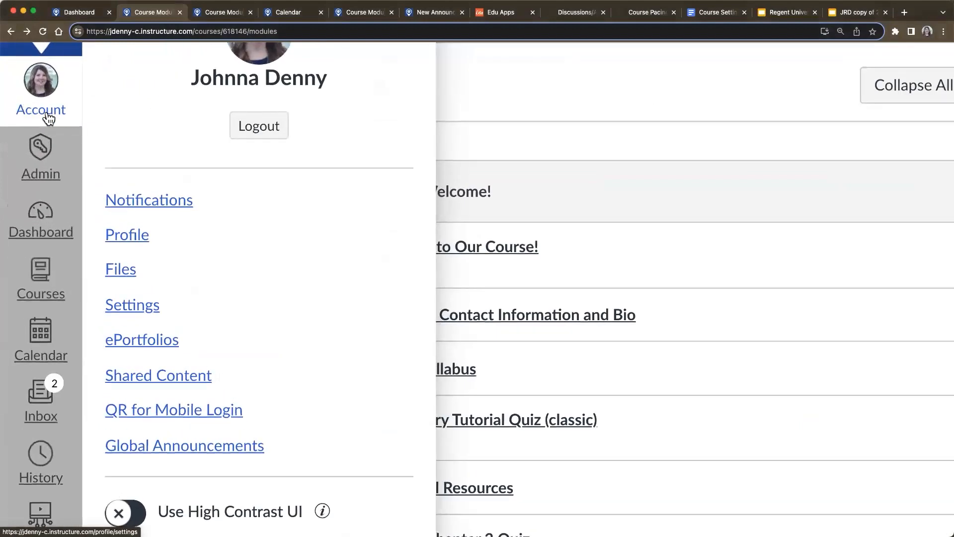
pyautogui.click(139, 385)
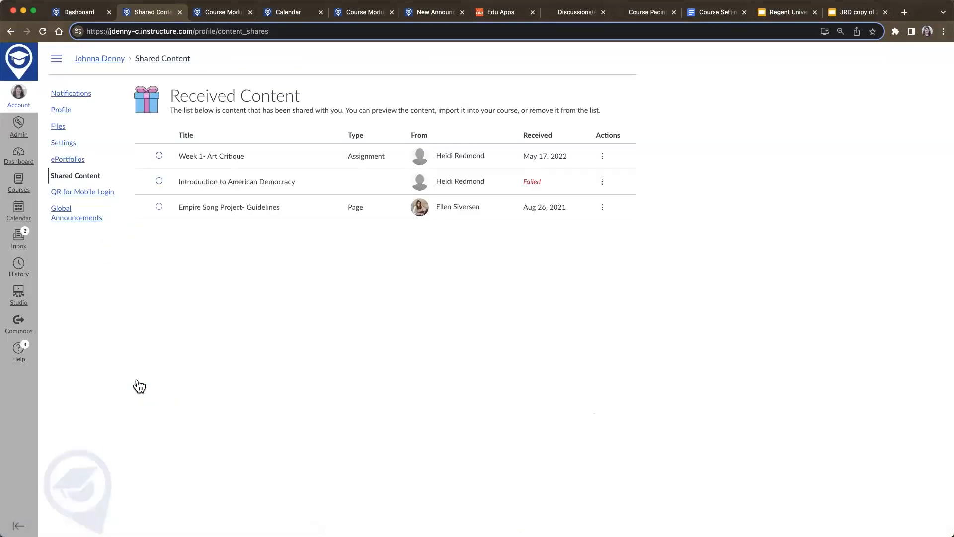
pyautogui.scroll(5, 222, 211)
pyautogui.scroll(-3, 223, 210)
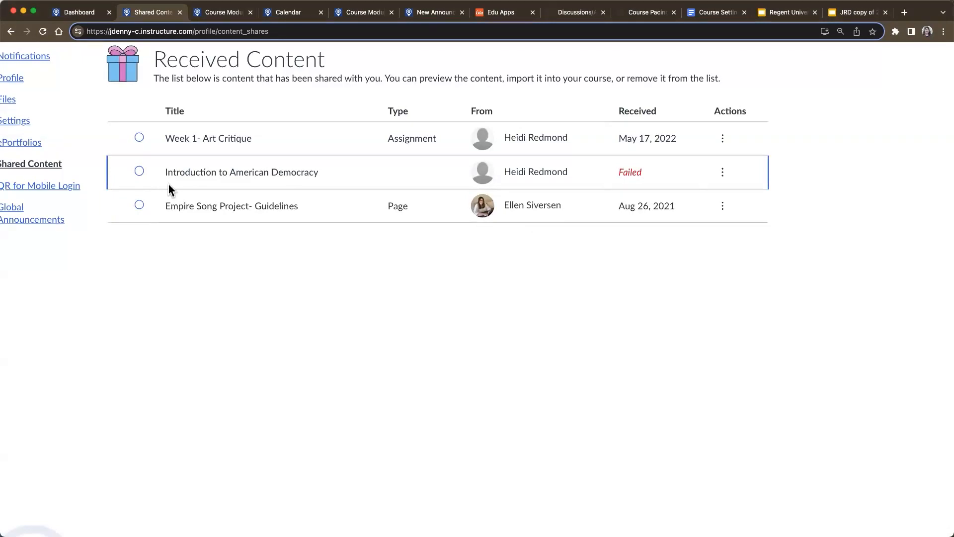
pyautogui.scroll(-3, 169, 189)
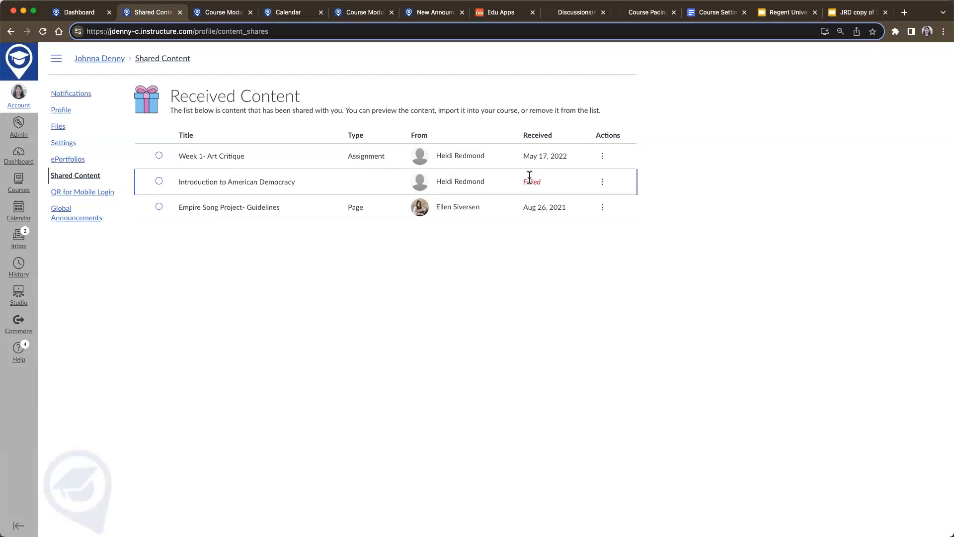
# Import the shared "Week 1- Art Critique" assignment into BIO.101.001M.FA22, placed At the Top of "Welcome to the Course! (Start Here)".
pyautogui.click(602, 157)
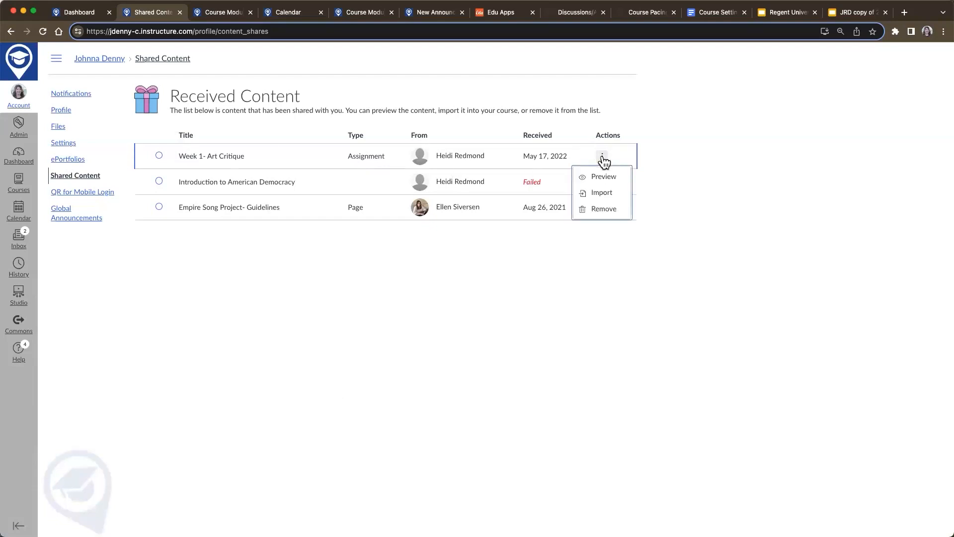
pyautogui.click(603, 194)
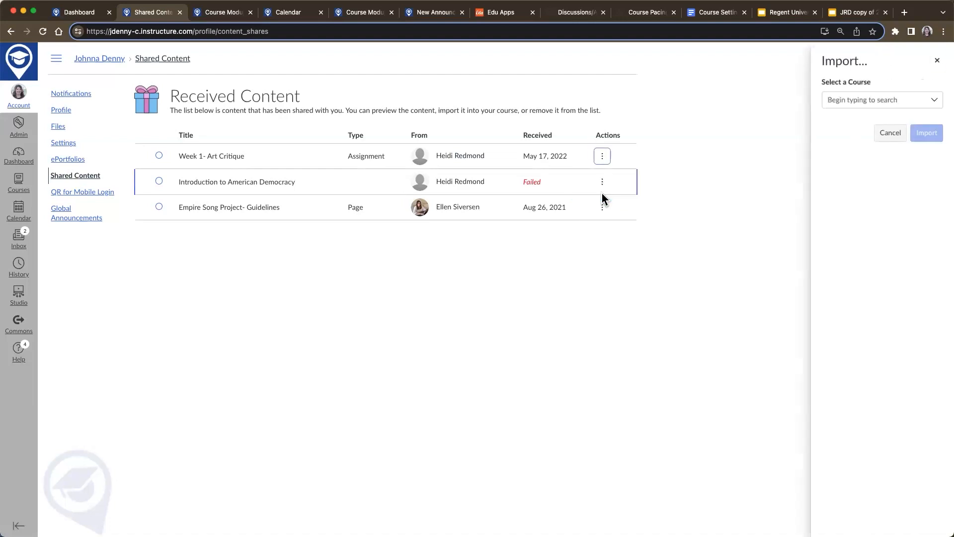
pyautogui.click(896, 97)
pyautogui.write('bio')
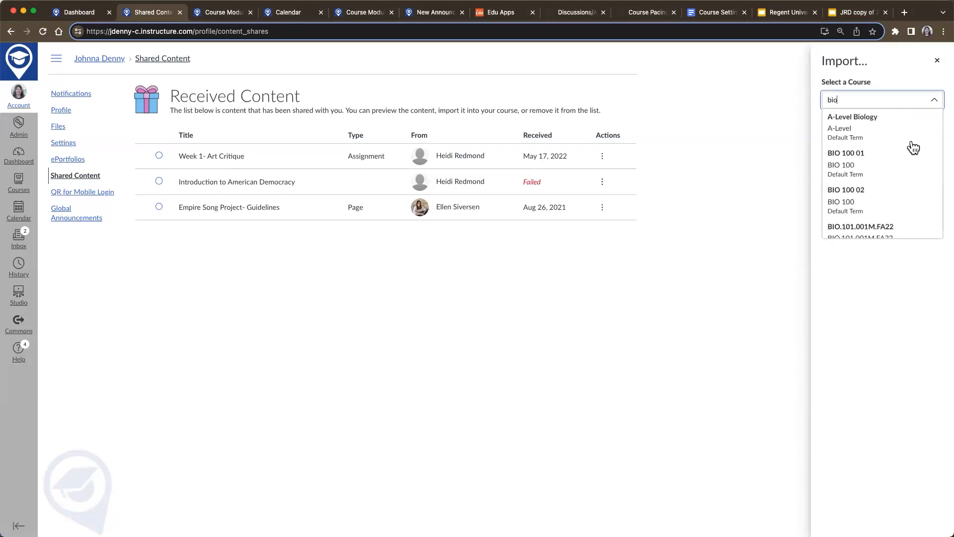
pyautogui.scroll(-2, 901, 191)
pyautogui.click(901, 191)
pyautogui.click(897, 135)
pyautogui.click(897, 155)
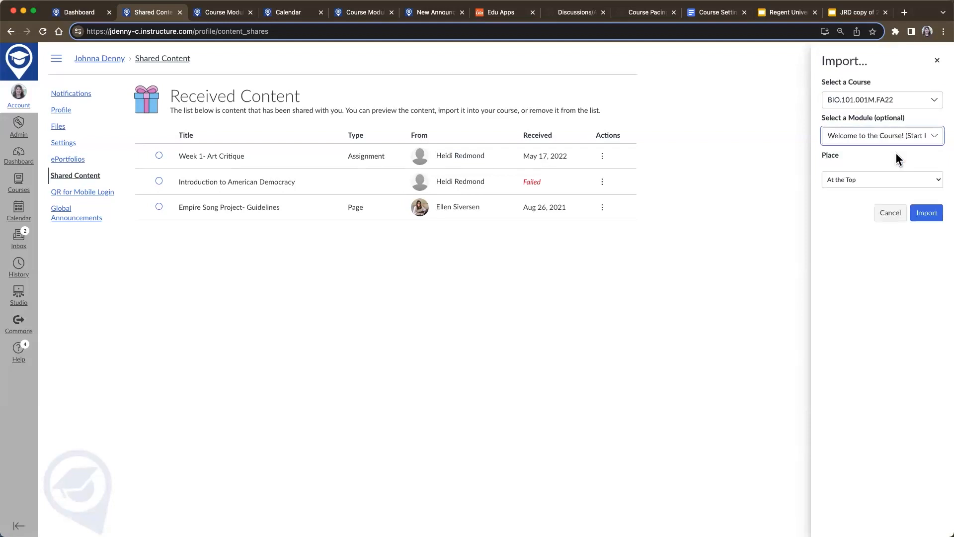
pyautogui.click(903, 180)
pyautogui.click(902, 179)
pyautogui.click(927, 213)
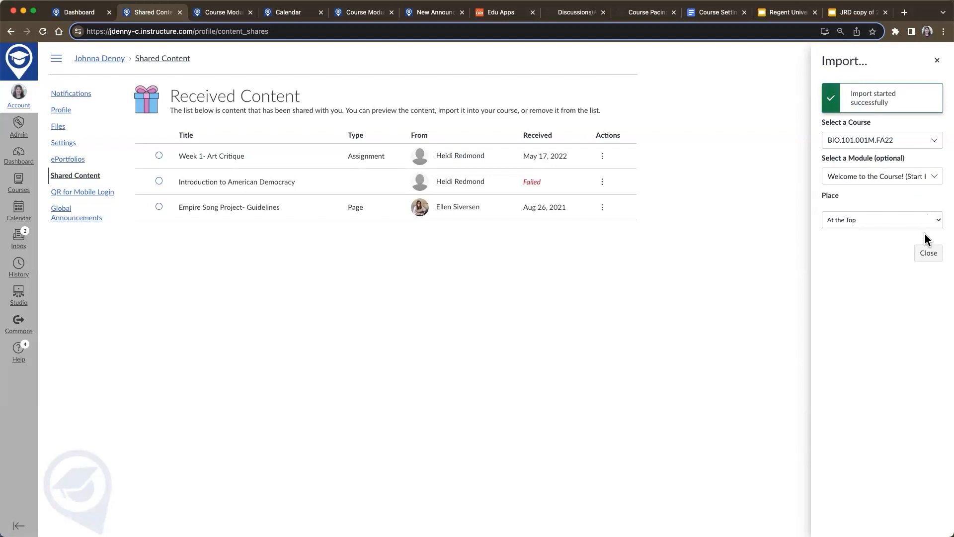
pyautogui.click(926, 254)
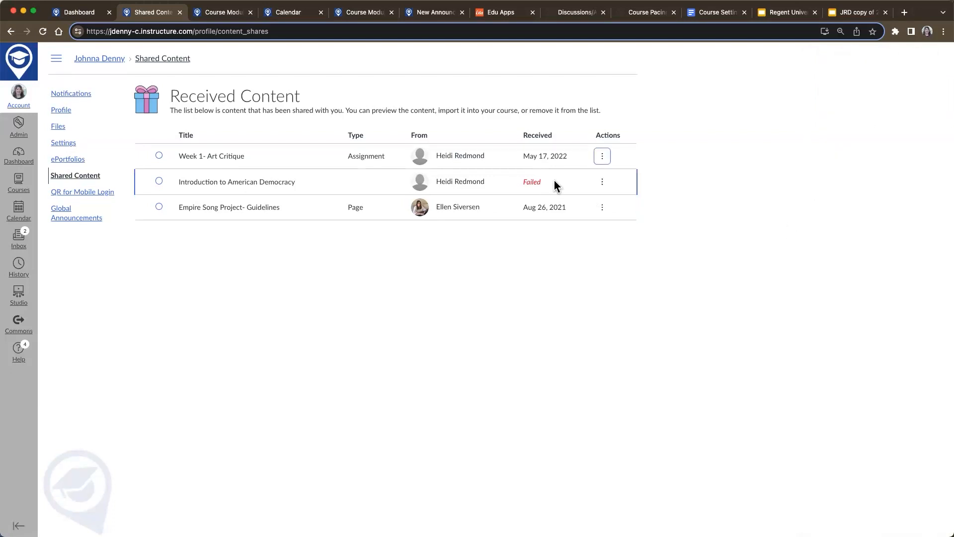
# Preview "Week 1- Art Critique" and "Empire Song Project- Guidelines", and check the actions available for "Introduction to American Democracy".
pyautogui.click(602, 156)
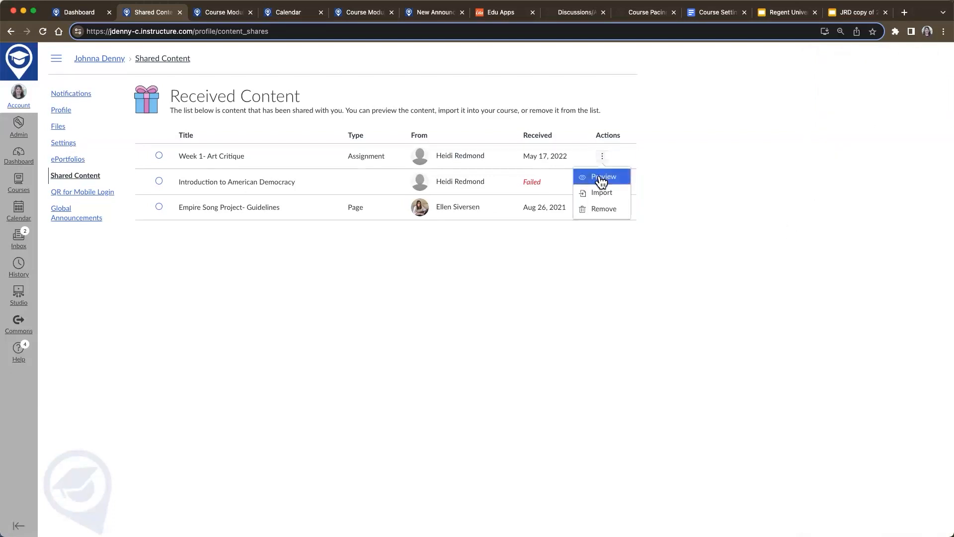
pyautogui.click(602, 179)
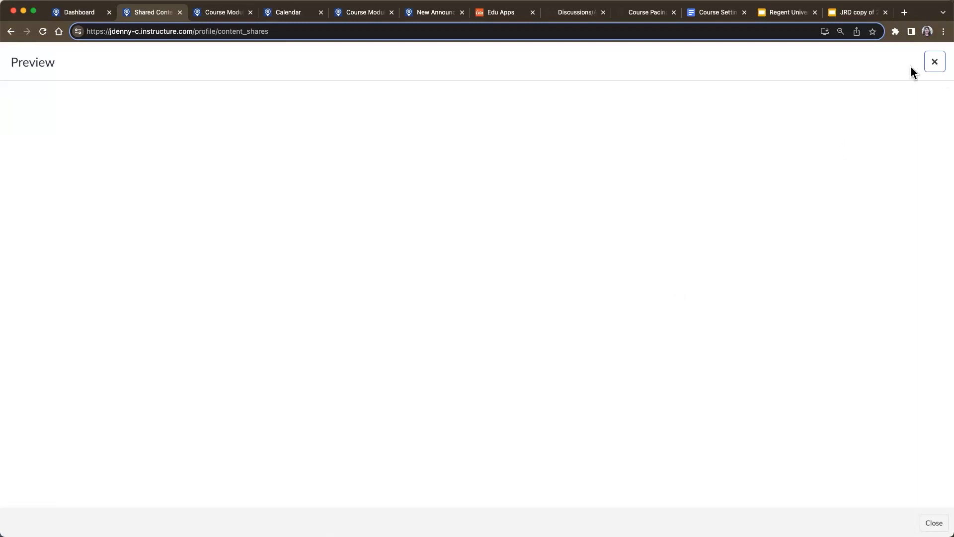
pyautogui.click(934, 62)
pyautogui.click(602, 207)
pyautogui.click(603, 223)
pyautogui.click(934, 62)
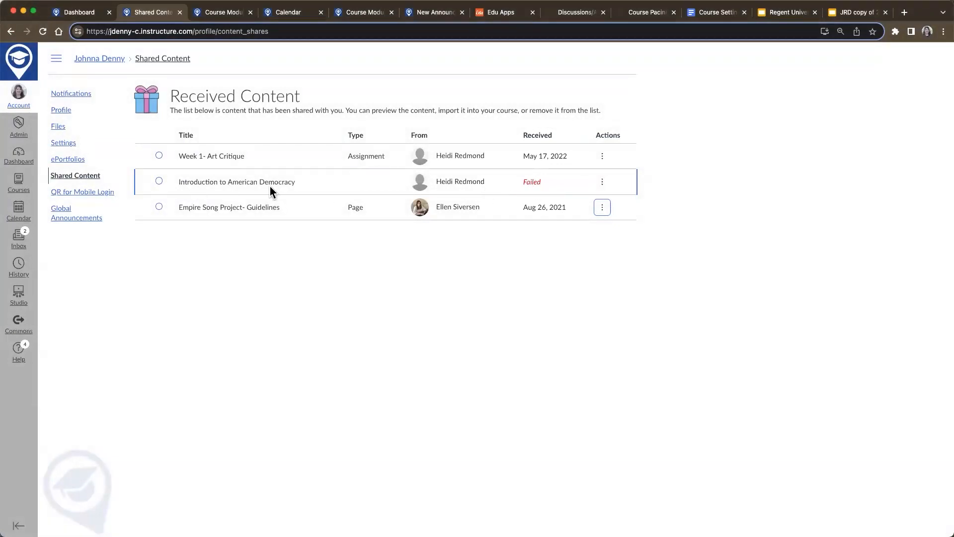
pyautogui.click(602, 182)
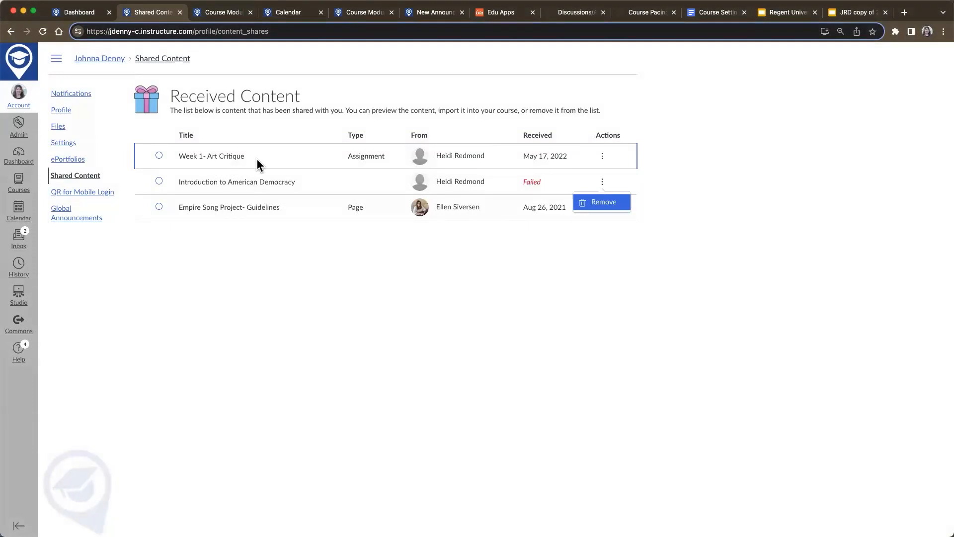
# Reload the BIO.101.001M.FA22 modules to check for the imported "Week 1- Art Critique" assignment.
pyautogui.click(362, 15)
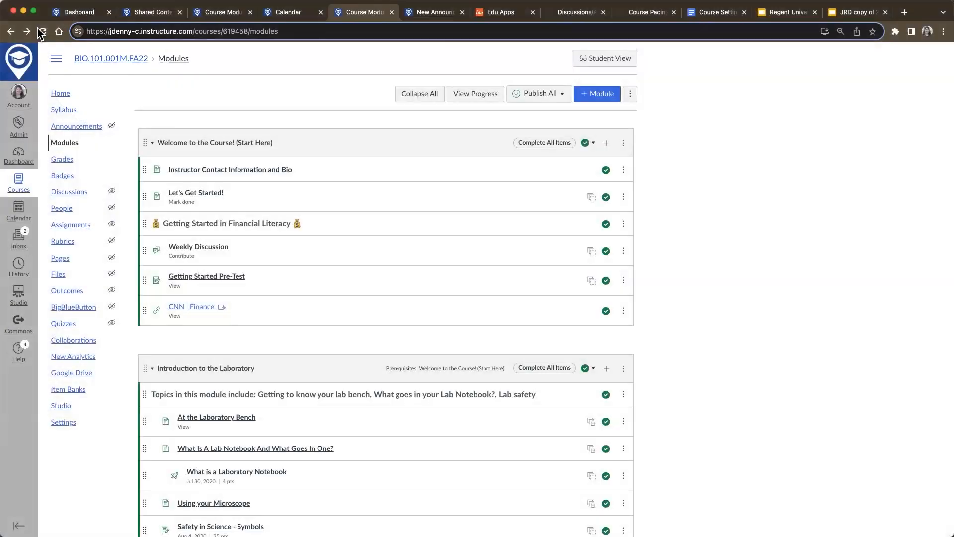
pyautogui.click(37, 29)
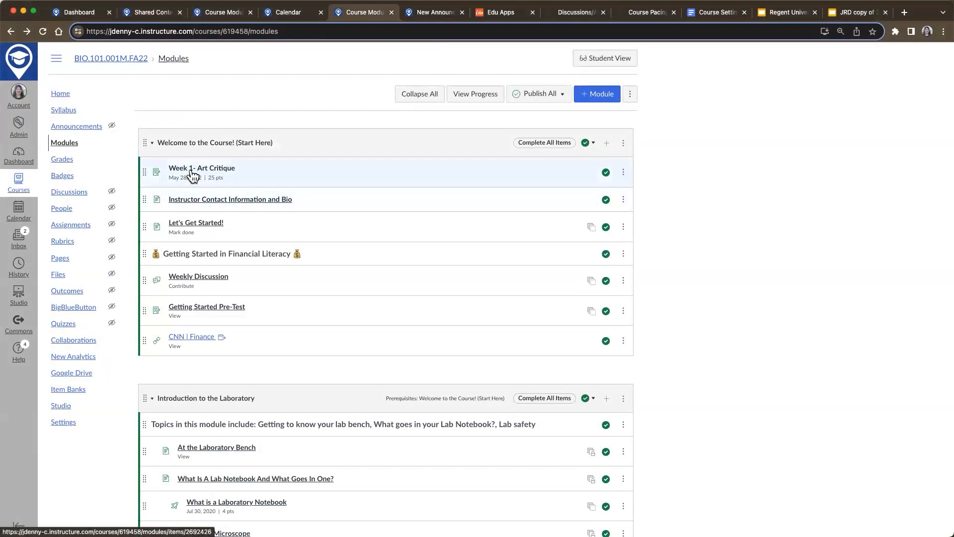
# Open the imported "Week 1- Art Critique" assignment to view its contents, and check where the account's Shared Content is found.
pyautogui.click(193, 174)
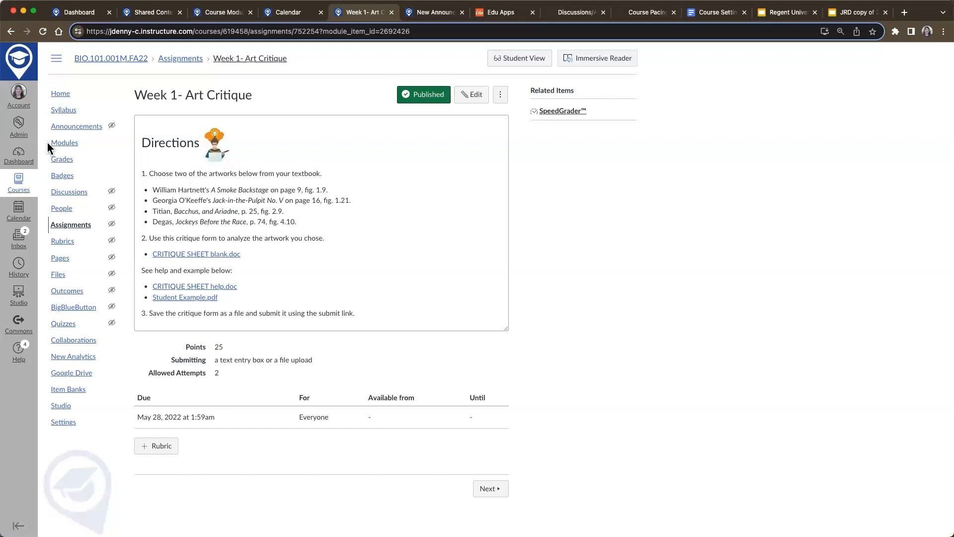
pyautogui.click(18, 104)
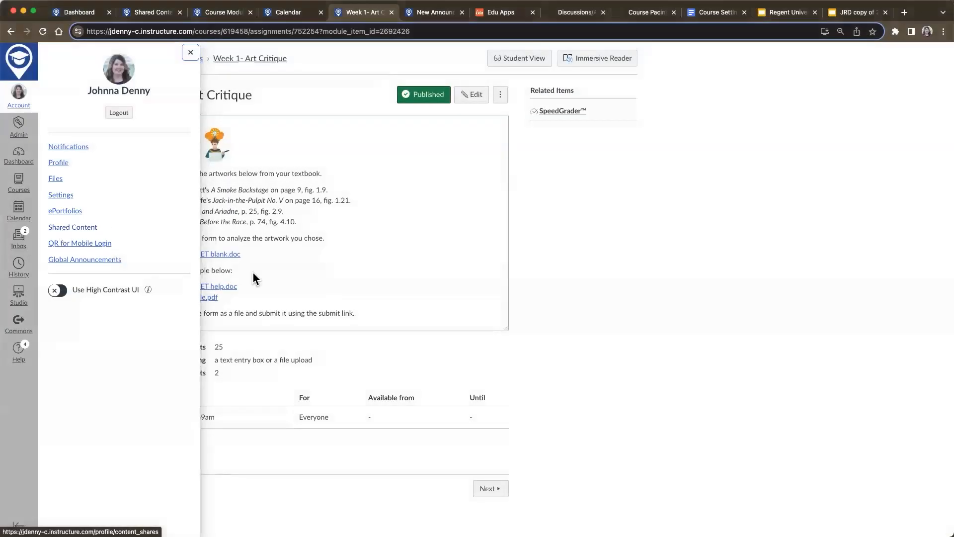
pyautogui.click(333, 339)
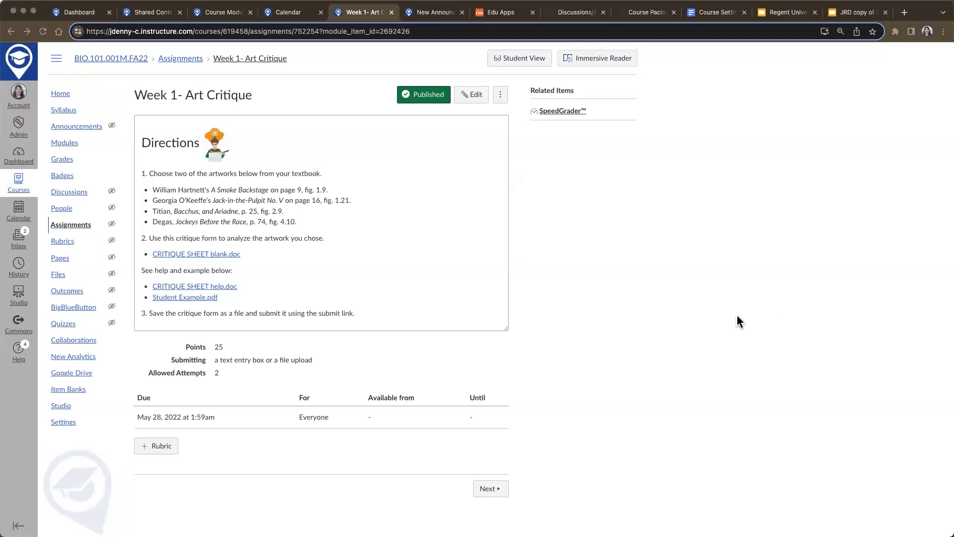
# Open the BIO.101.001M.FA22 course settings and review all Course Details, including the additional options below the description.
pyautogui.click(61, 94)
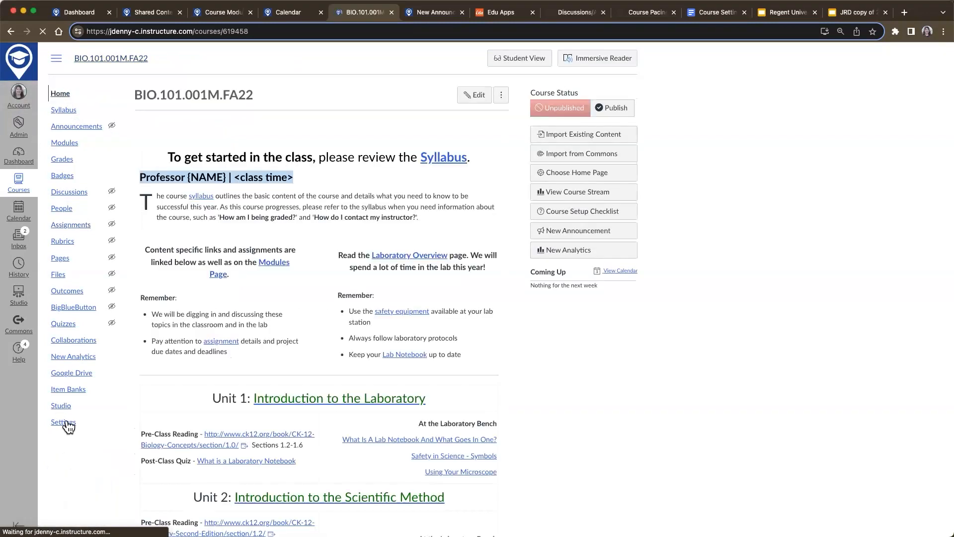
pyautogui.click(64, 423)
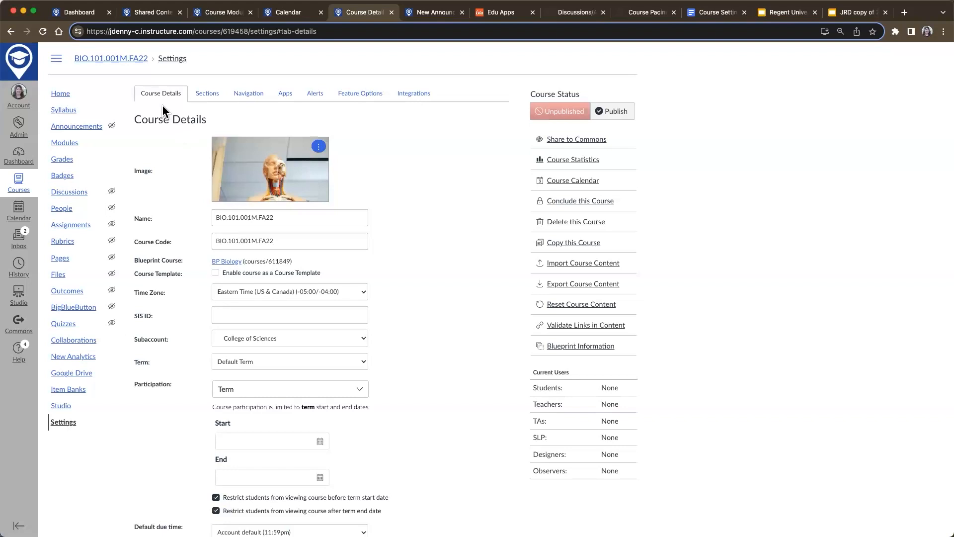
pyautogui.scroll(-3, 193, 300)
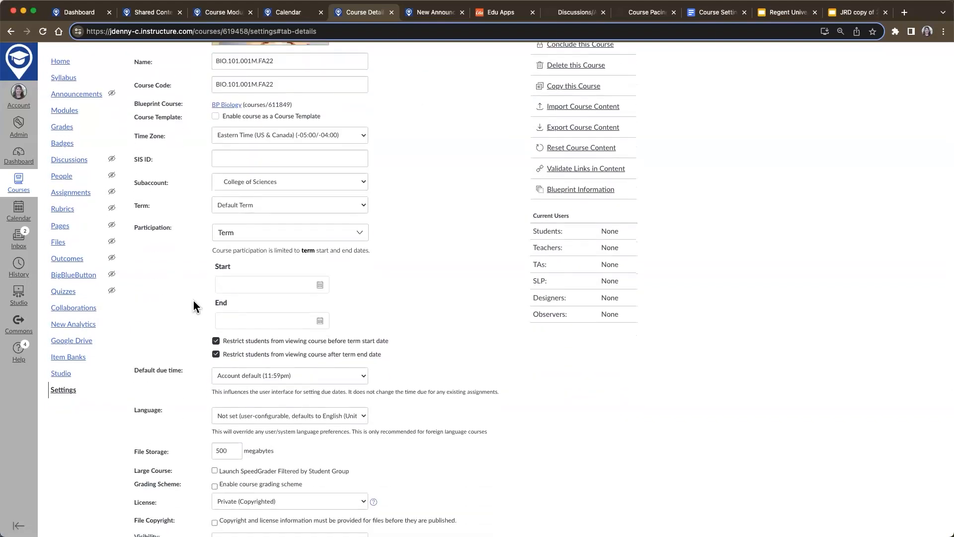
pyautogui.scroll(-5, 193, 301)
pyautogui.click(235, 464)
pyautogui.scroll(-3, 180, 465)
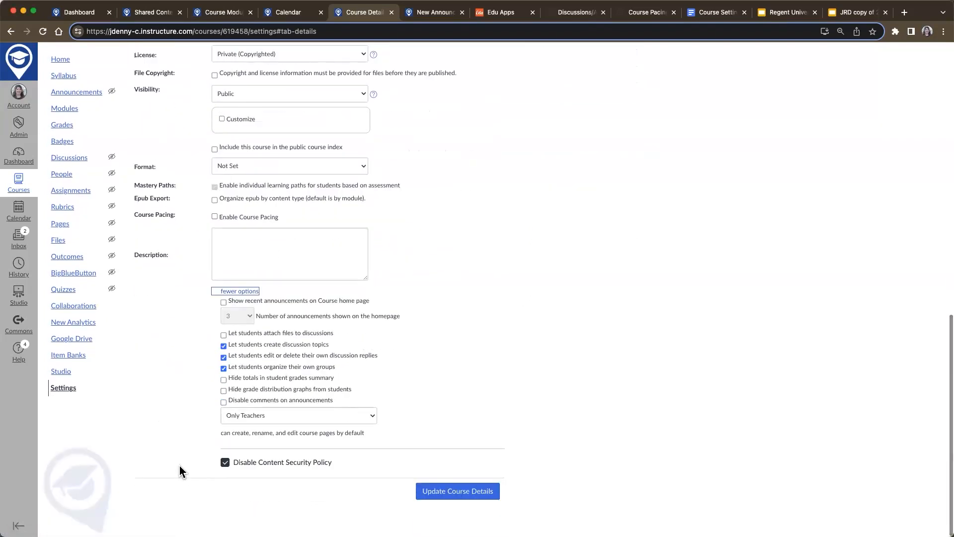
pyautogui.scroll(10, 180, 465)
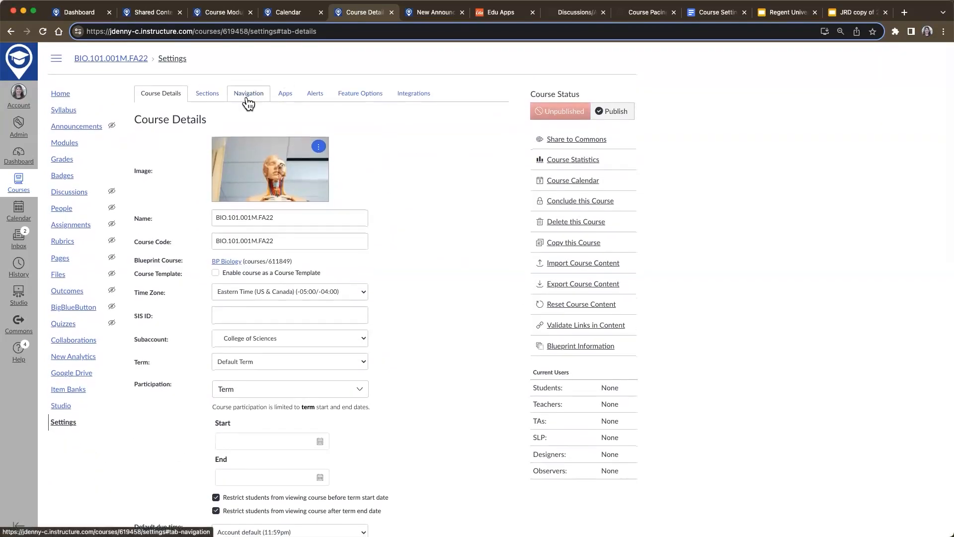
# Review the course's Sections, Navigation, installed external apps and Feature Options settings.
pyautogui.click(207, 97)
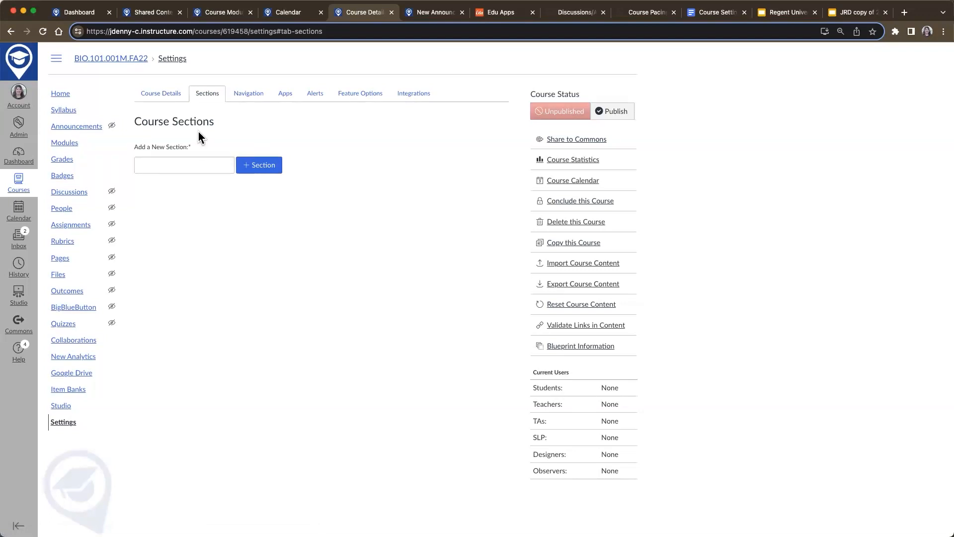
pyautogui.click(241, 92)
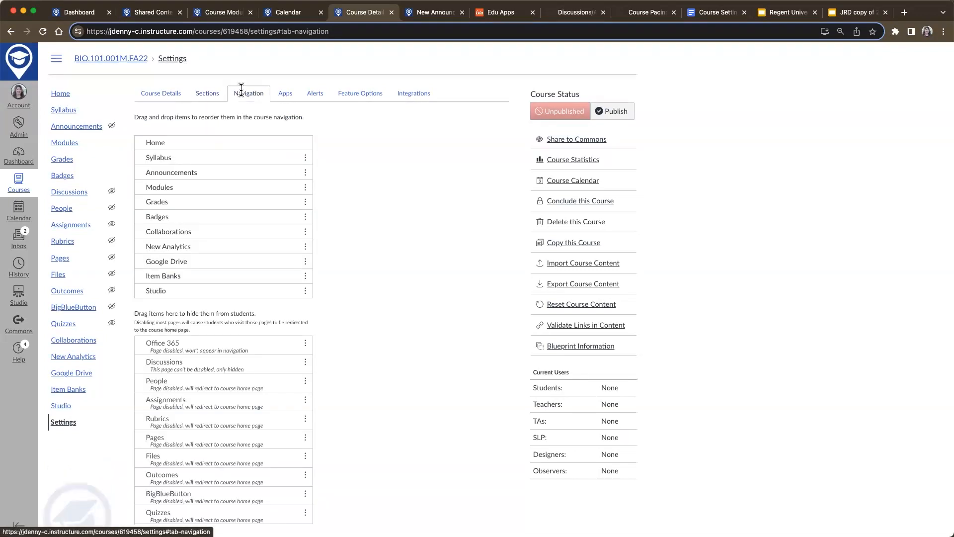
pyautogui.click(285, 95)
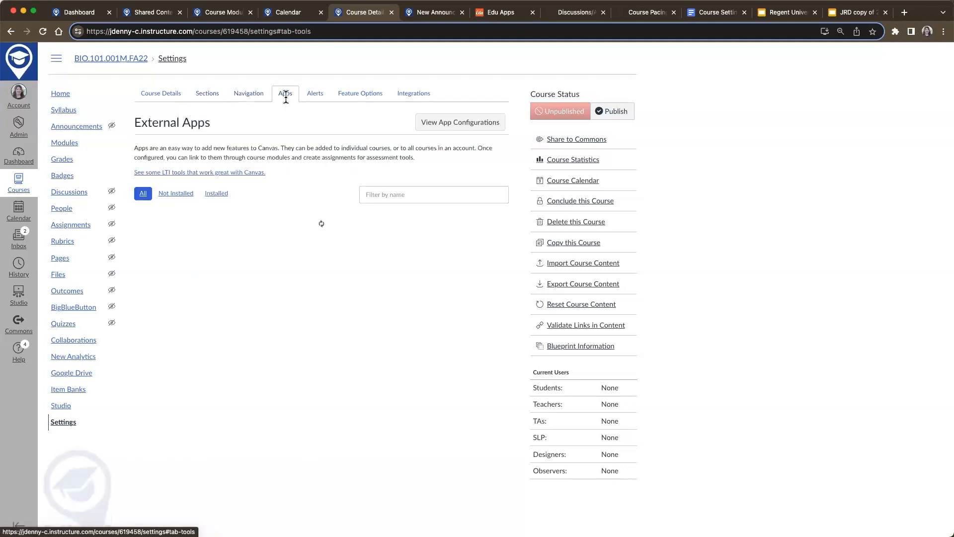
pyautogui.click(216, 196)
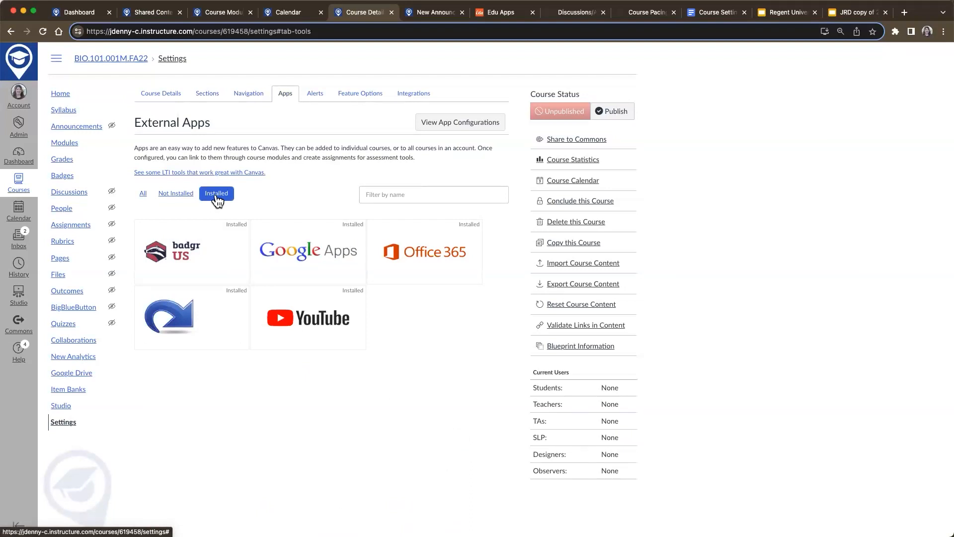
pyautogui.click(350, 97)
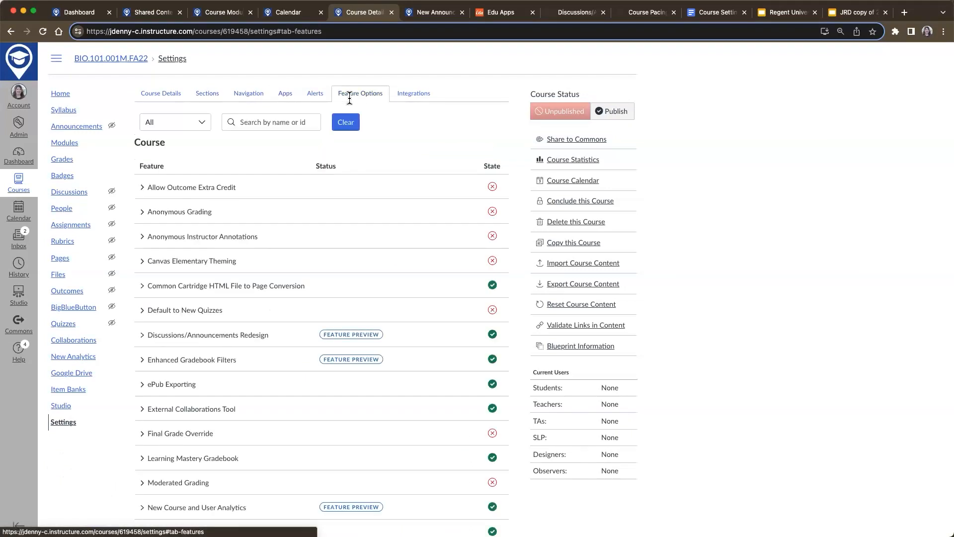
pyautogui.scroll(-3, 349, 395)
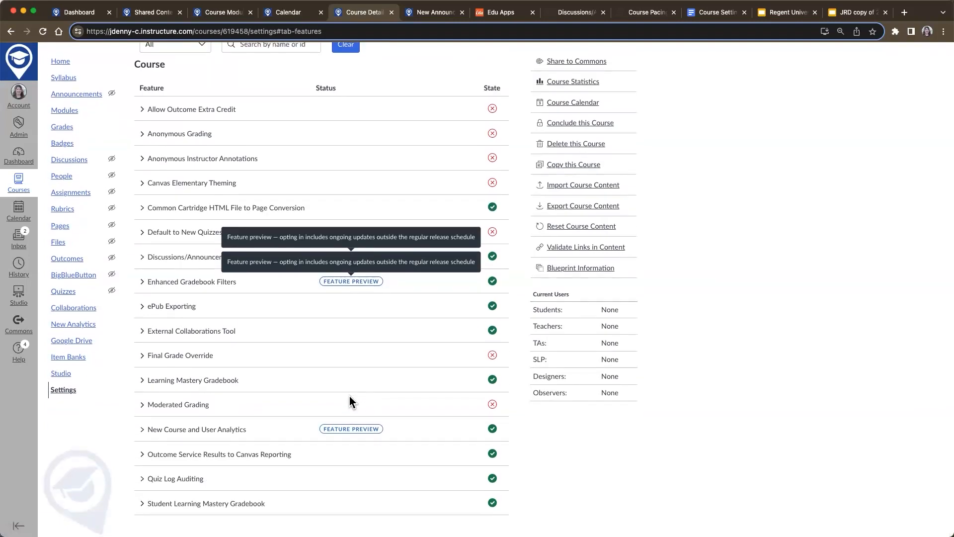
pyautogui.scroll(3, 350, 395)
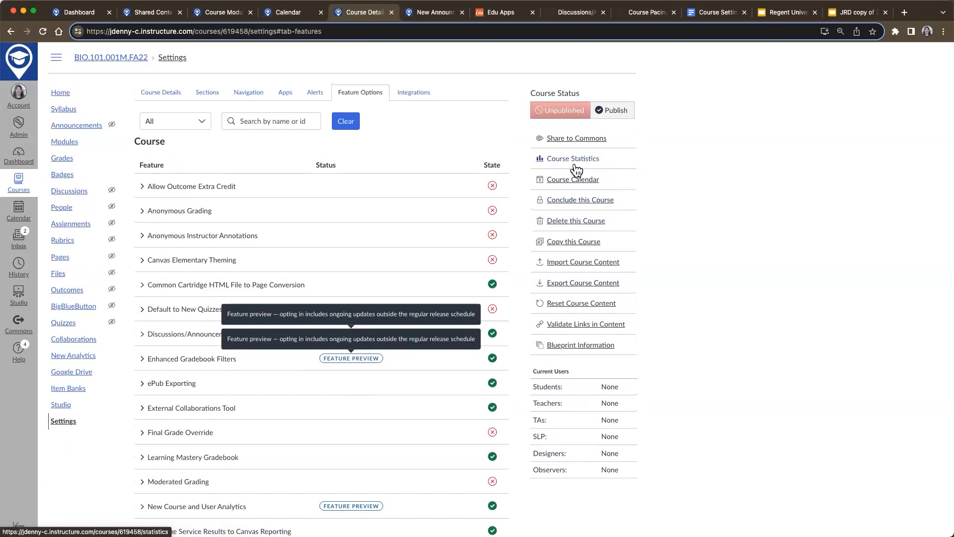
# Look over the course management actions up close, and view the Blueprint Information for BIO.101.001M.FA22.
pyautogui.scroll(5, 547, 168)
pyautogui.scroll(1, 575, 170)
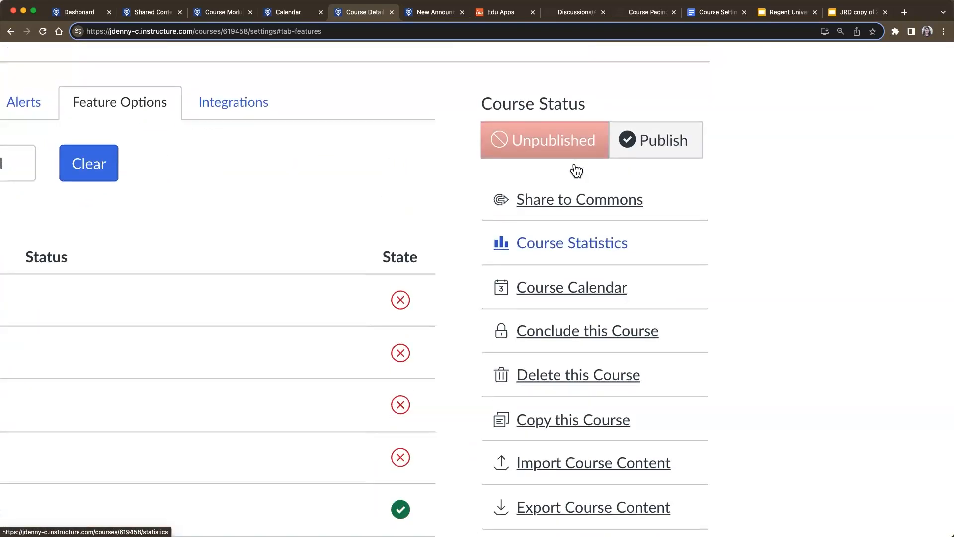
pyautogui.scroll(-4, 571, 169)
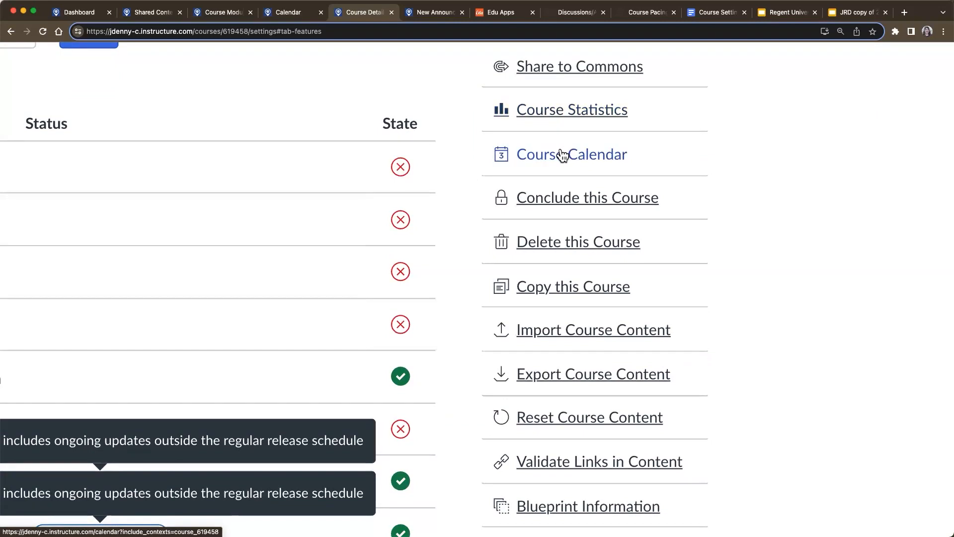
pyautogui.scroll(-4, 558, 256)
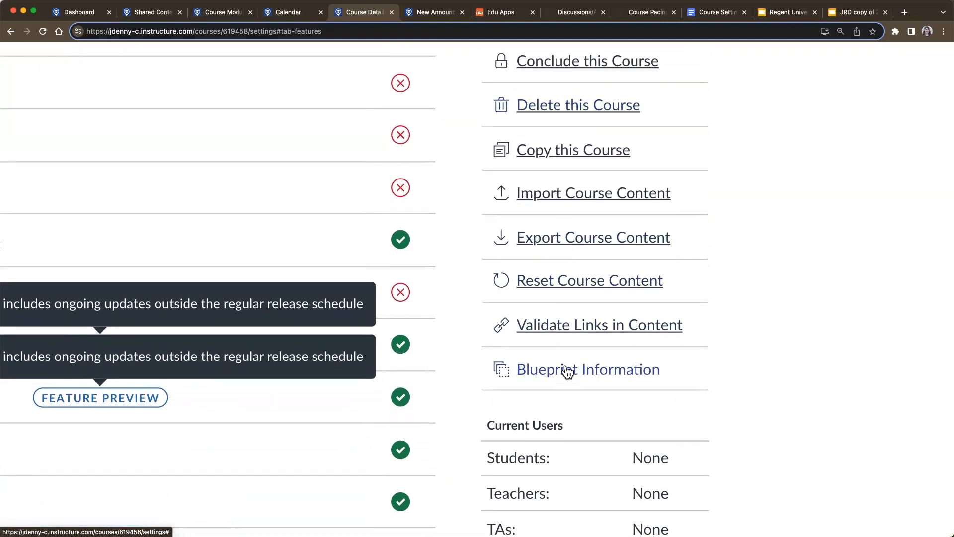
pyautogui.click(617, 337)
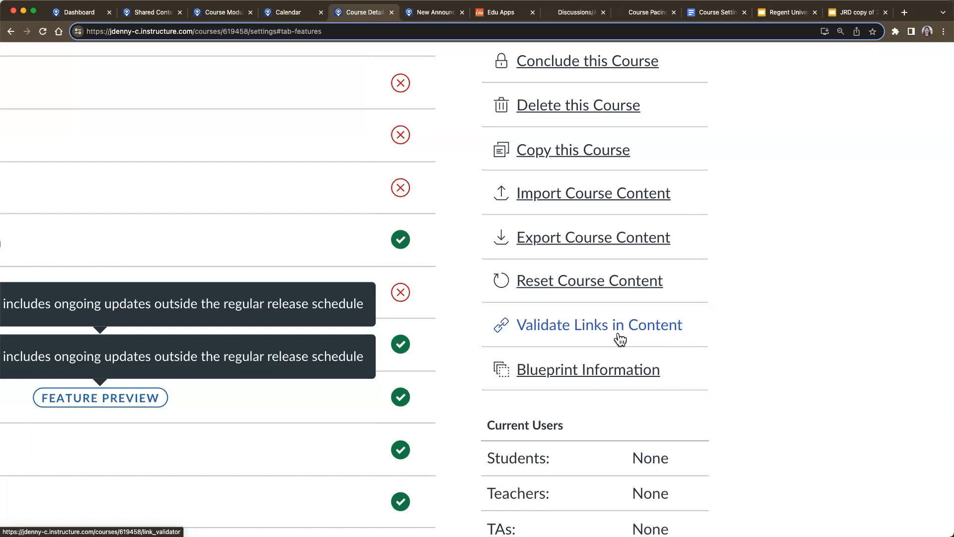
pyautogui.click(568, 370)
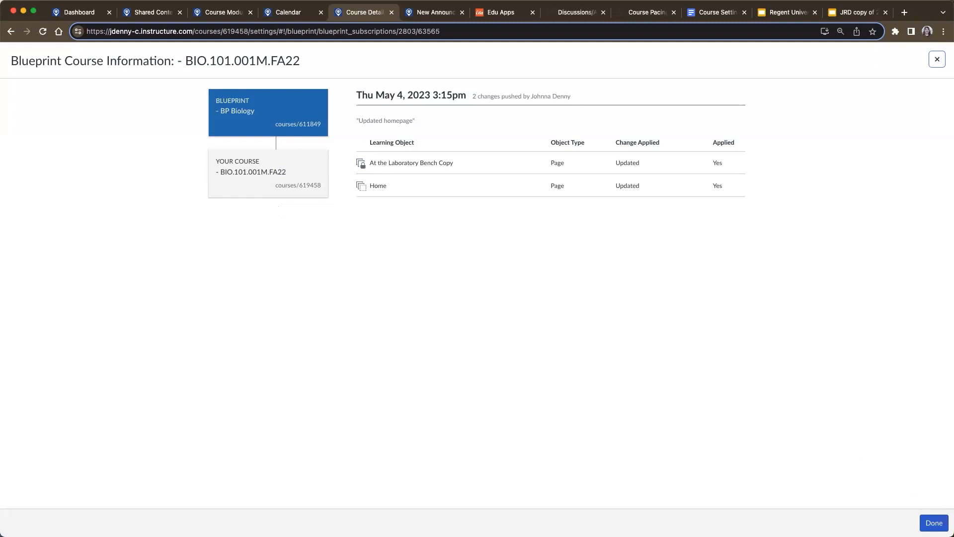
pyautogui.click(925, 521)
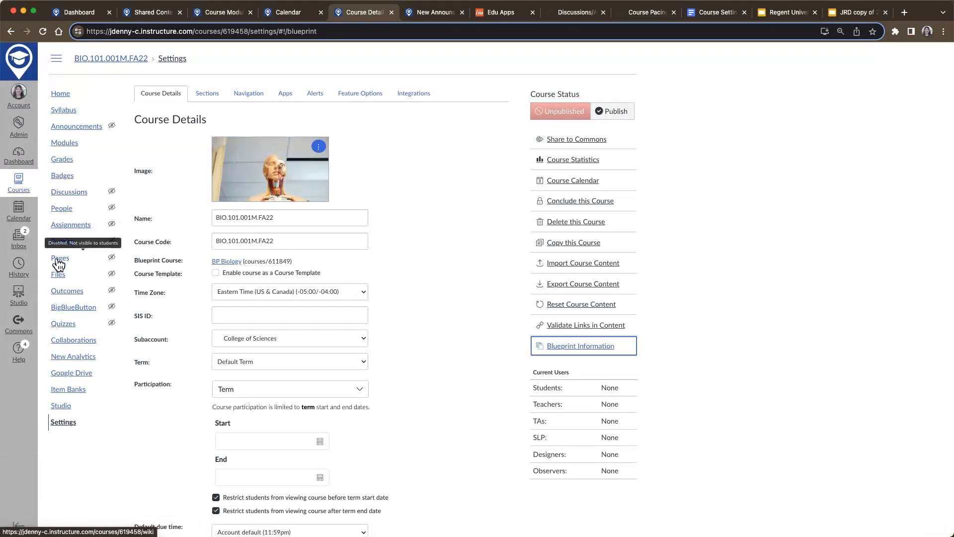
# Look through the modules of BIO.101.001M.FA22 down to "Introduction to the Laboratory", and return to the course settings.
pyautogui.click(65, 143)
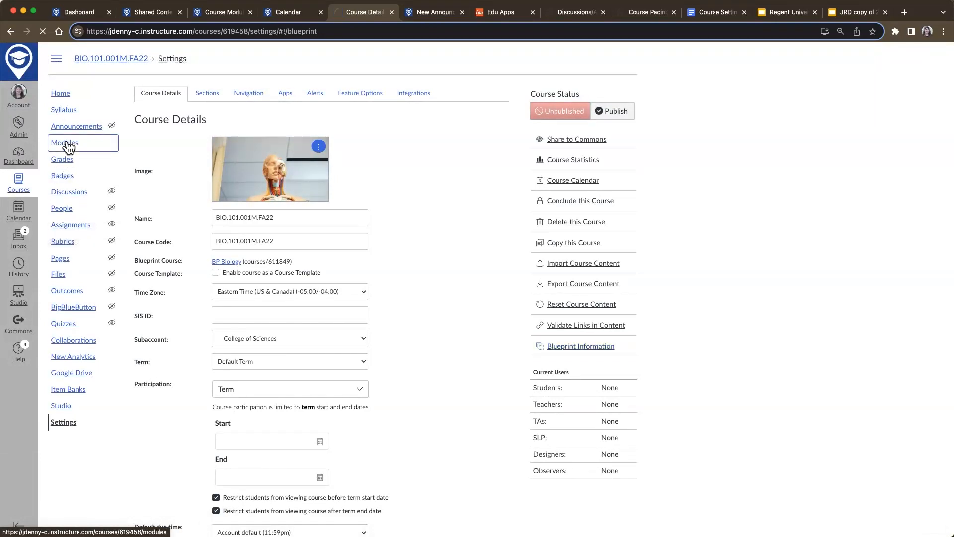
pyautogui.scroll(-3, 140, 341)
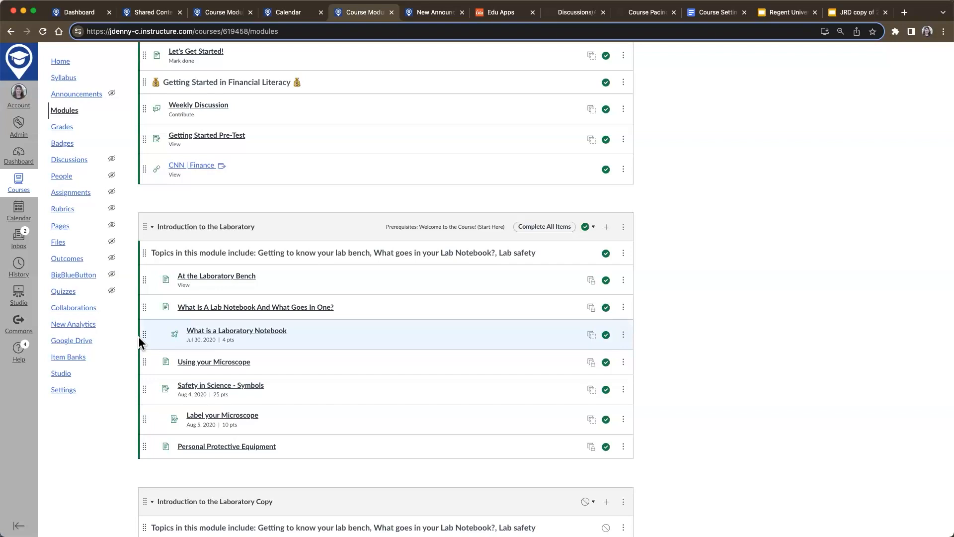
pyautogui.click(77, 391)
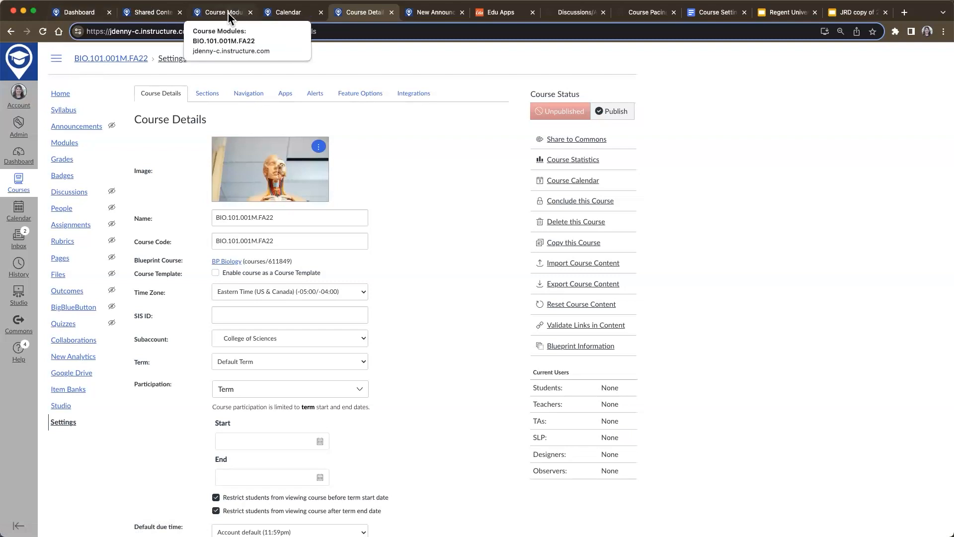
# Open the Government course from the Dashboard and display its modules.
pyautogui.click(150, 14)
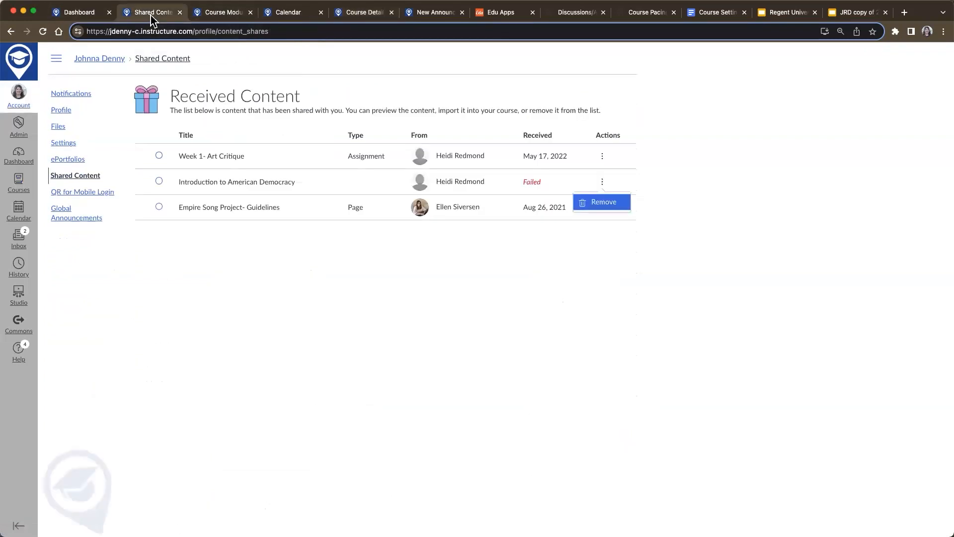
pyautogui.click(86, 14)
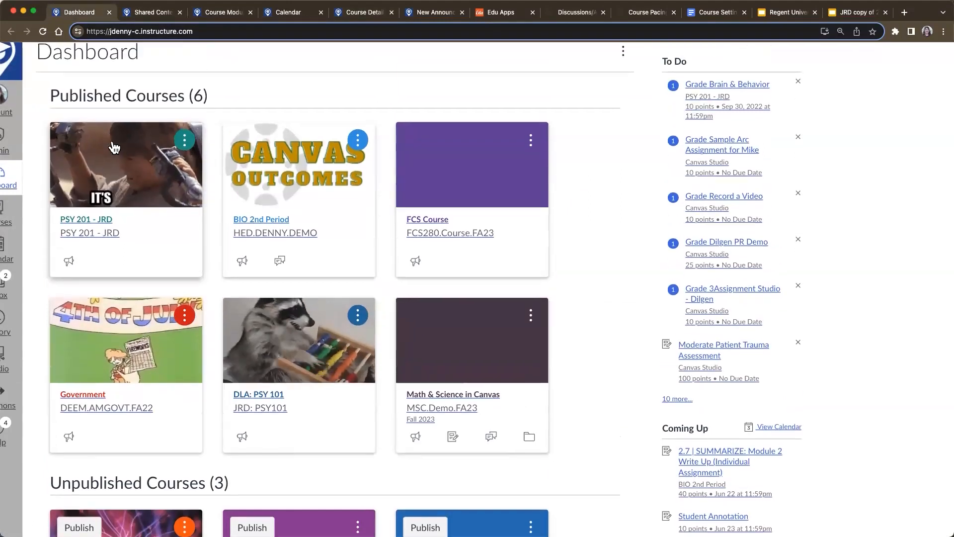
pyautogui.scroll(-1, 102, 239)
pyautogui.click(94, 402)
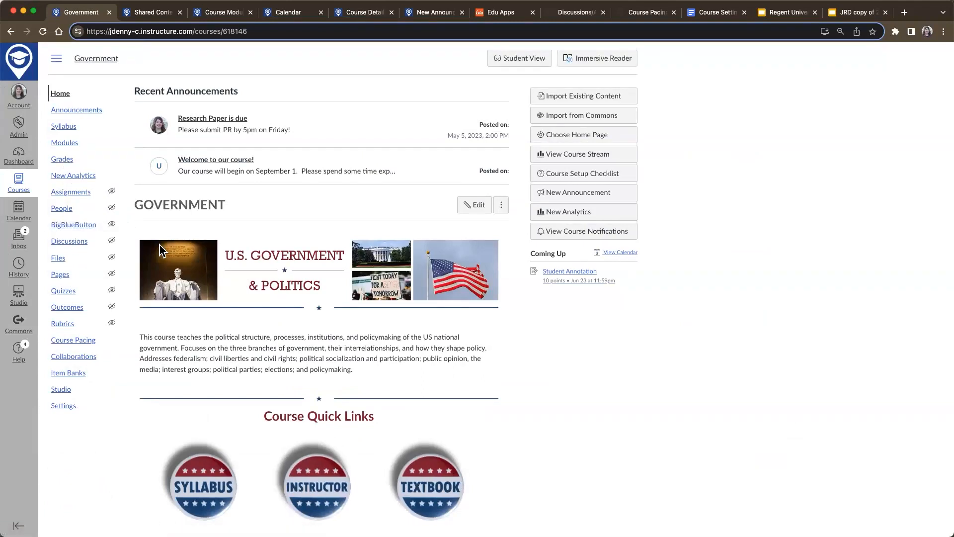
pyautogui.click(219, 14)
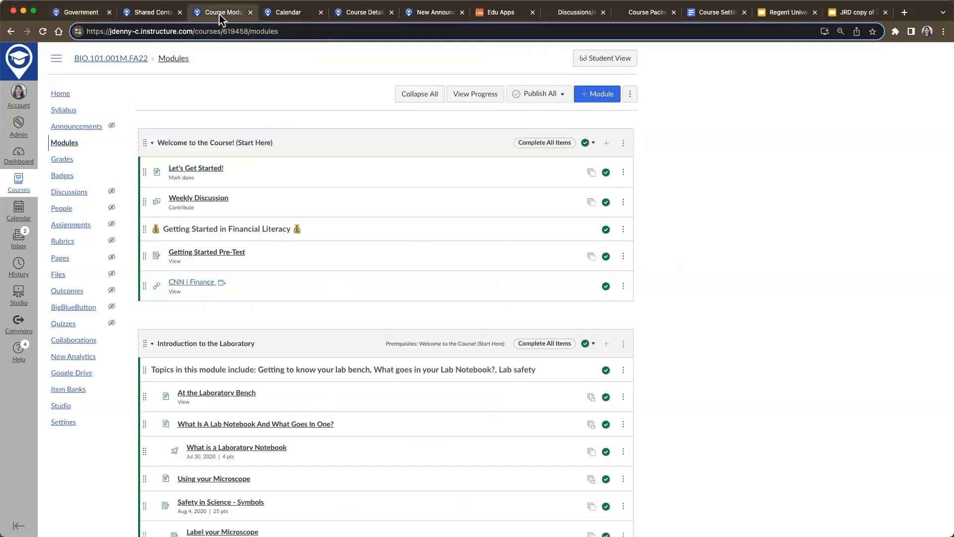
pyautogui.click(79, 18)
pyautogui.click(70, 144)
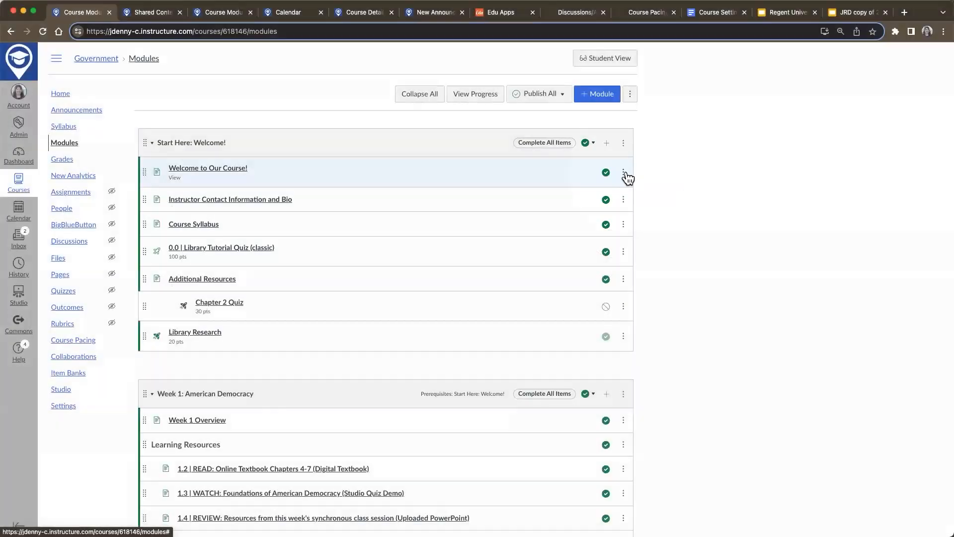
# Open the Copy To options for the "Welcome to Our Course!" page, and check the actions available for the "Start Here: Welcome!" module.
pyautogui.click(623, 172)
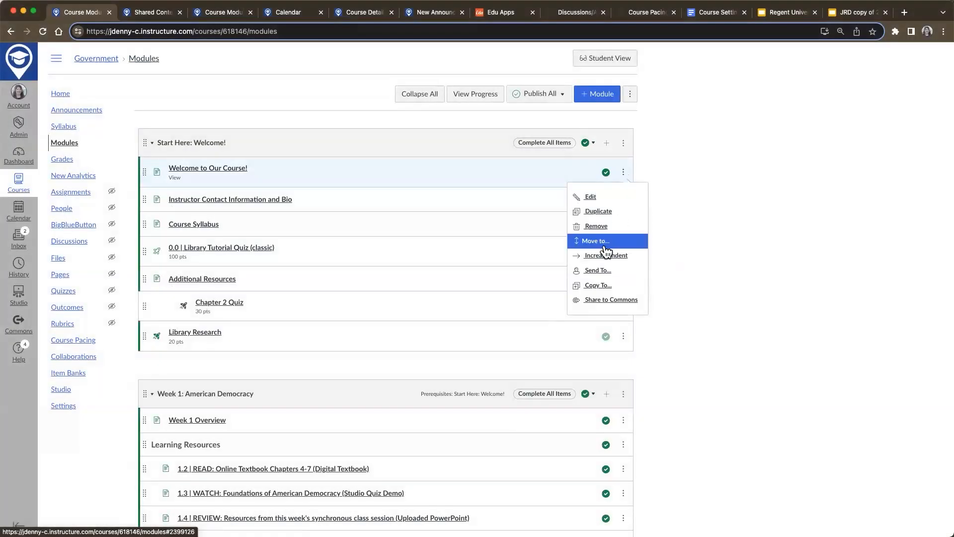
pyautogui.click(602, 285)
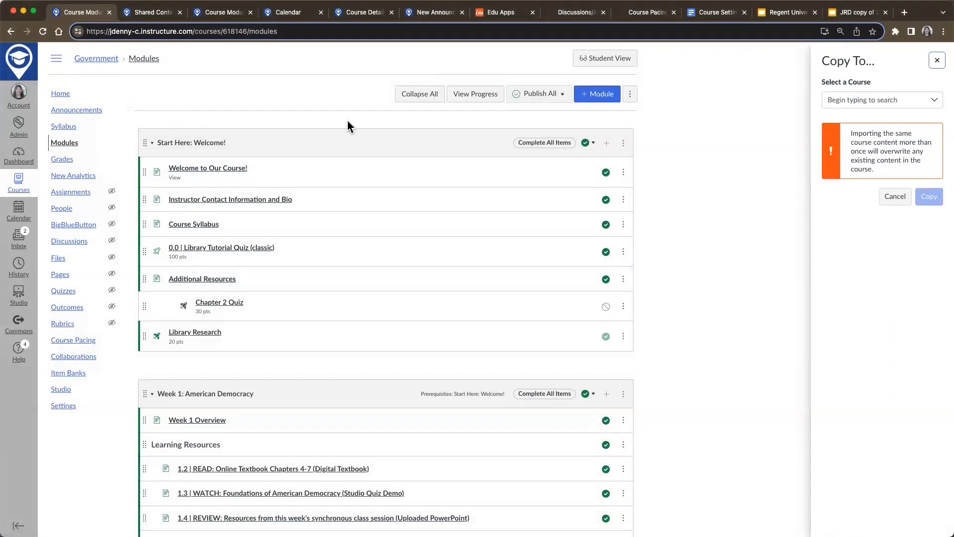
pyautogui.click(623, 145)
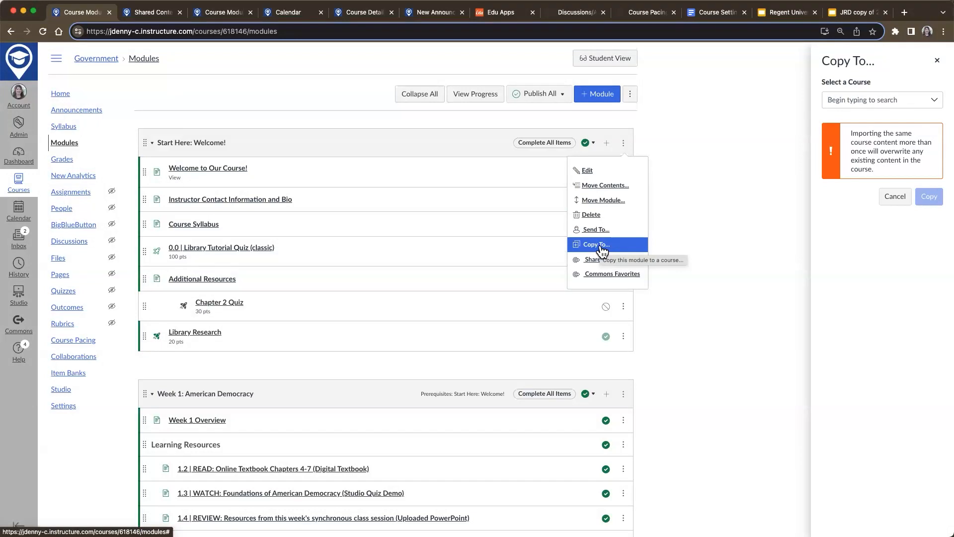
# Return to the BIO.101.001M.FA22 settings and open Import Course Content.
pyautogui.click(228, 12)
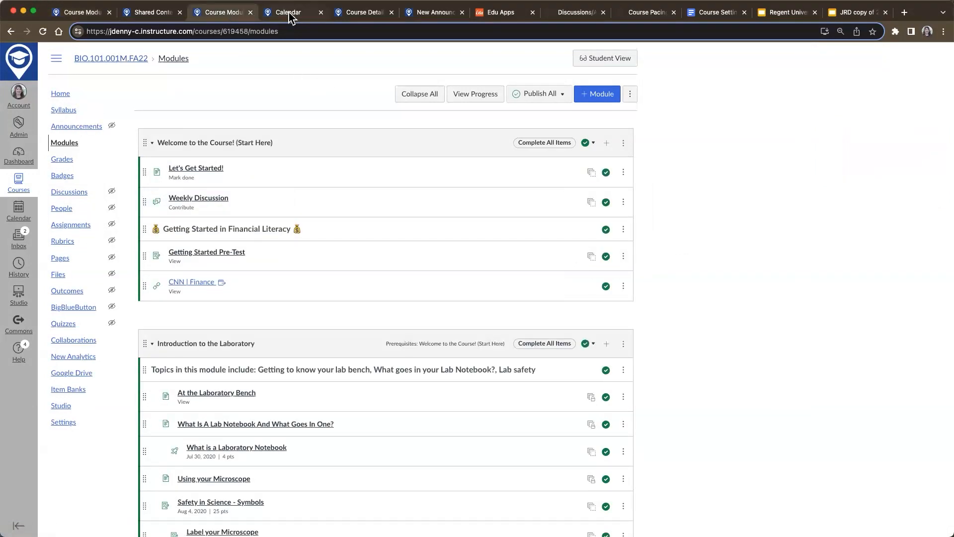
pyautogui.click(360, 13)
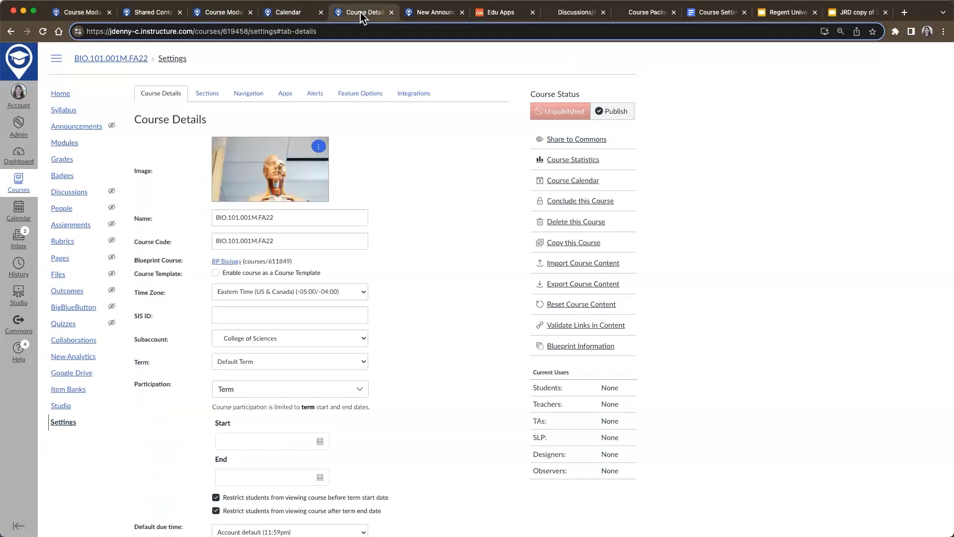
pyautogui.click(572, 265)
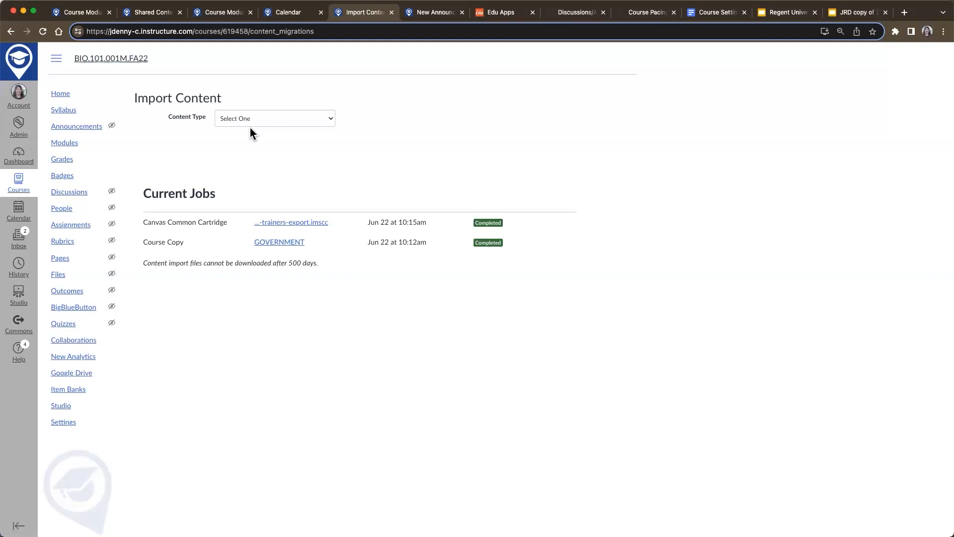
# Set the import's content type to Copy a Canvas Course, search for "bio" and choose BIO.101.001M.FA22 as the source course.
pyautogui.click(225, 121)
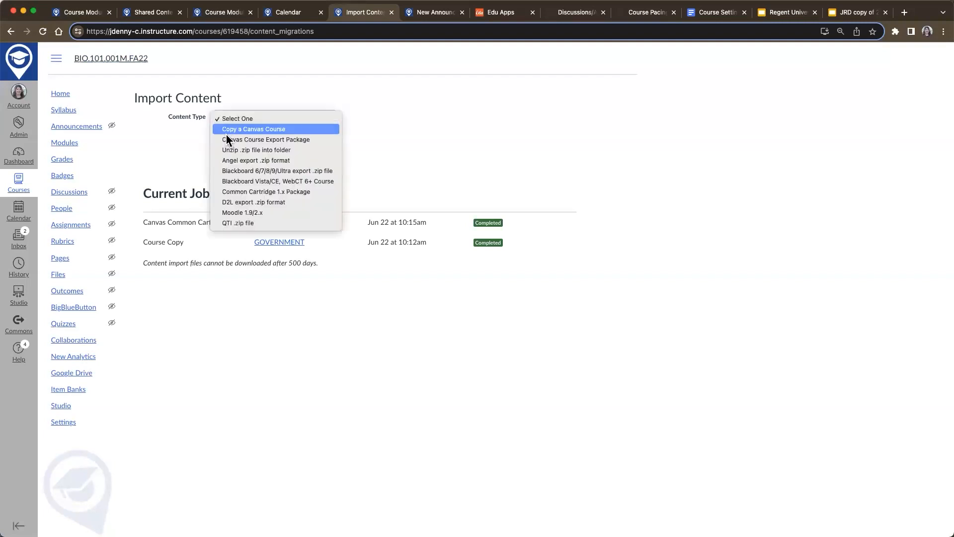
pyautogui.click(227, 130)
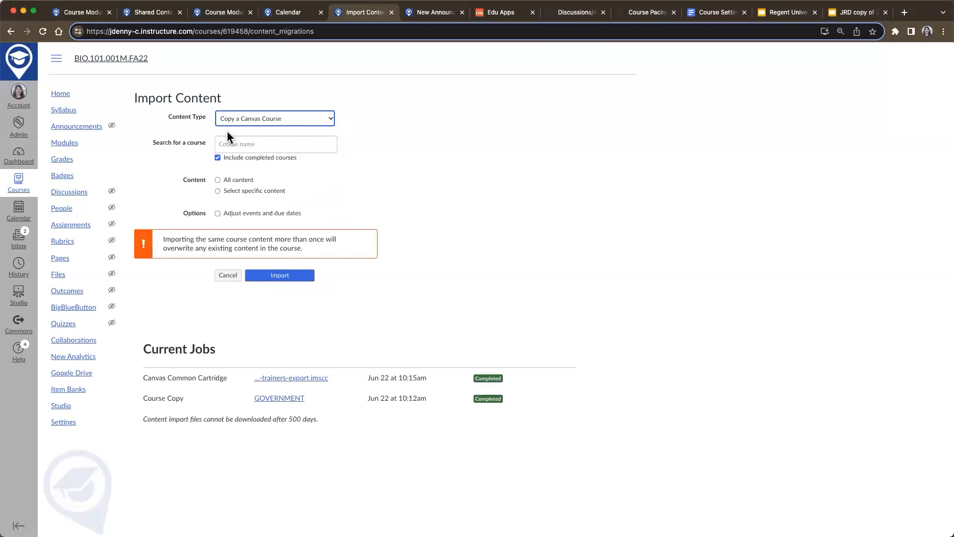
pyautogui.scroll(5, 228, 131)
pyautogui.click(219, 165)
pyautogui.write('bio')
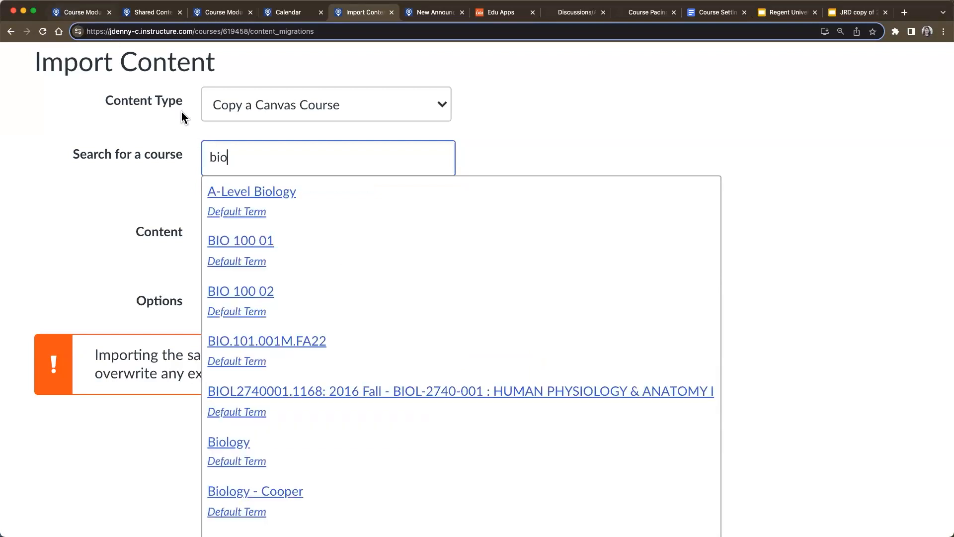
pyautogui.click(282, 343)
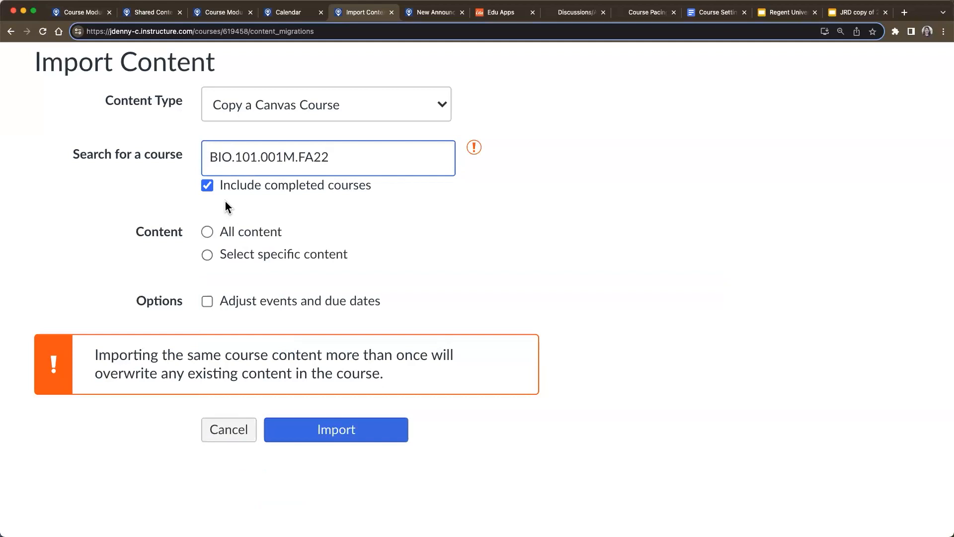
# Choose to select specific content and start the import.
pyautogui.scroll(2, 229, 206)
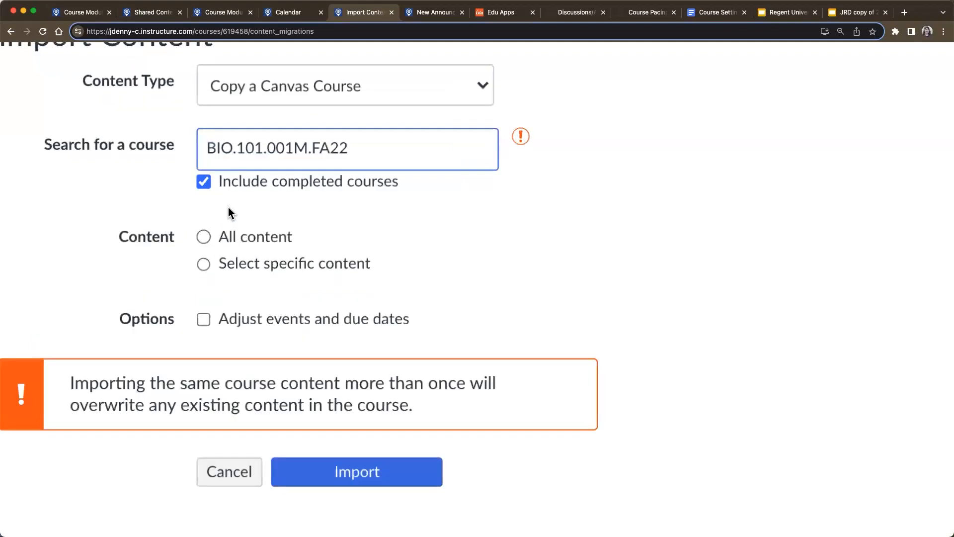
pyautogui.scroll(2, 228, 207)
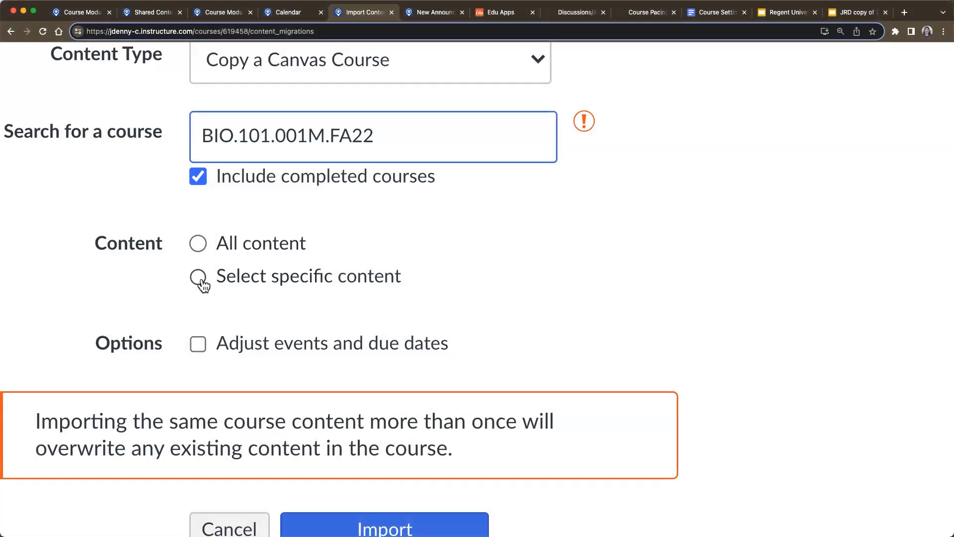
pyautogui.click(198, 276)
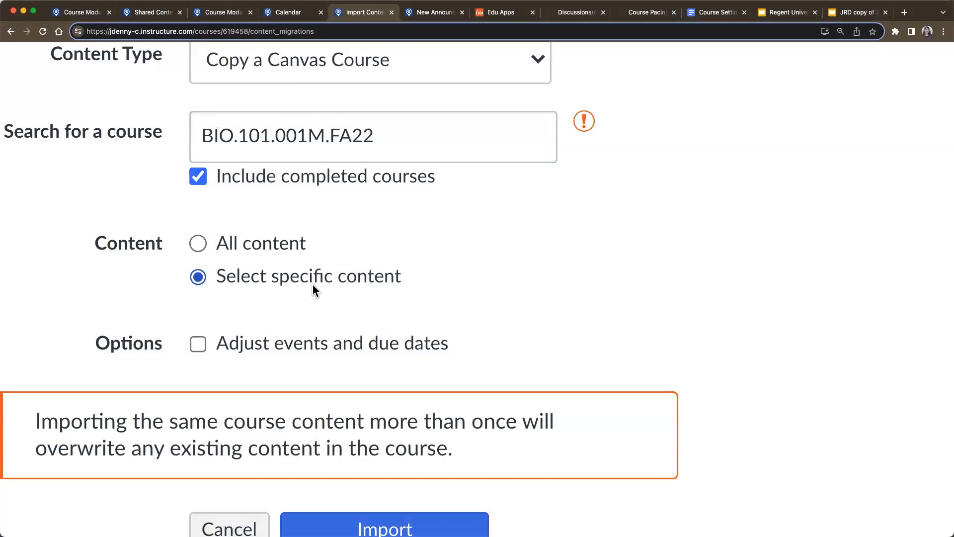
pyautogui.scroll(-4, 312, 284)
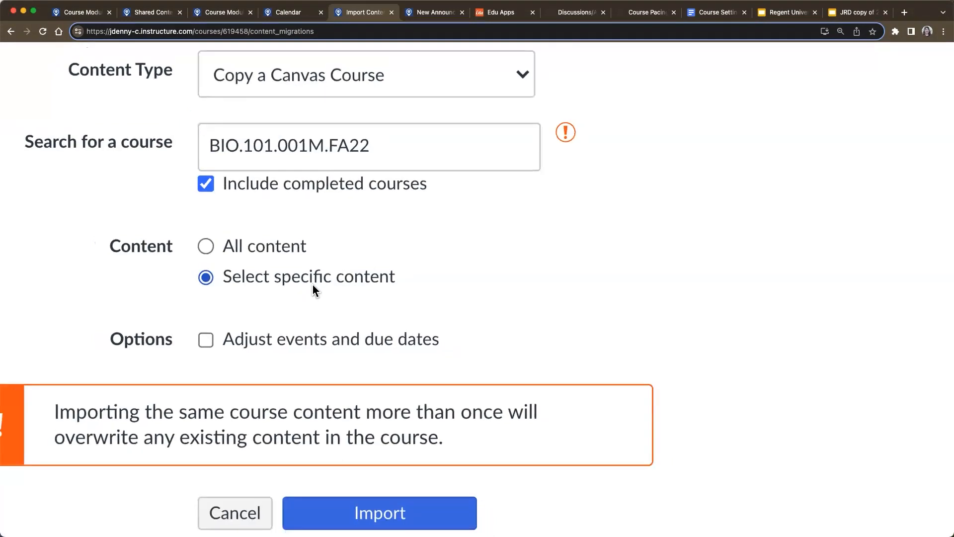
pyautogui.scroll(-2, 313, 285)
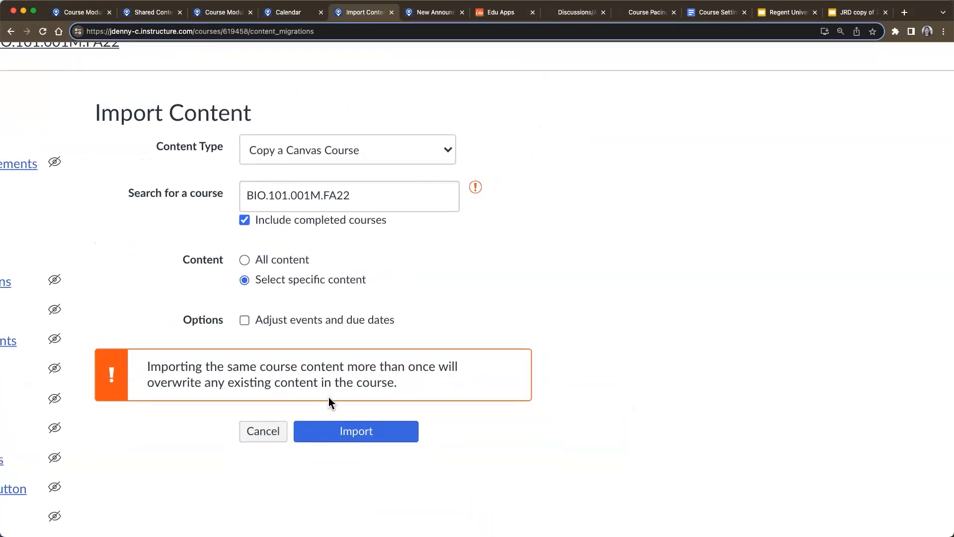
pyautogui.click(347, 432)
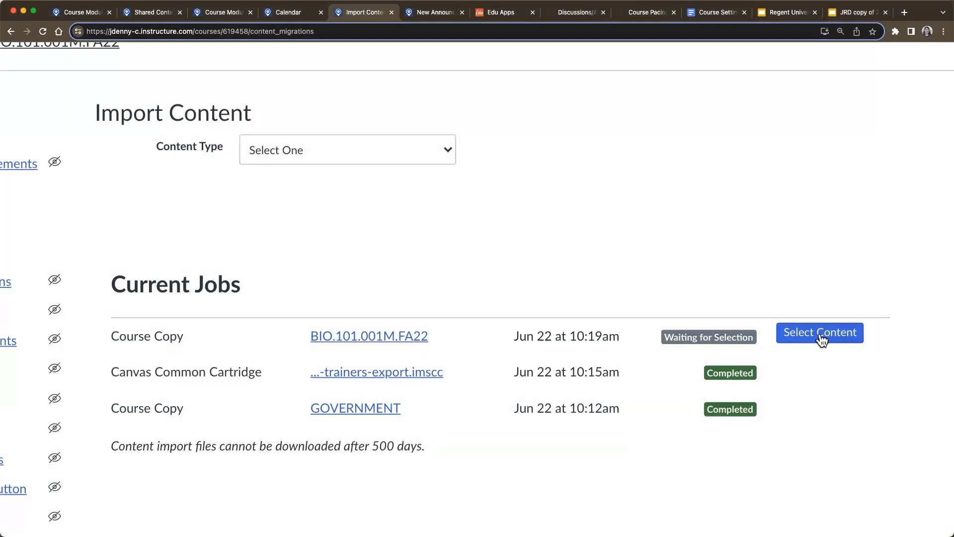
# Open the content selection for the BIO.101.001M.FA22 copy, look into its assignment groups, and expand its list of pages.
pyautogui.click(820, 333)
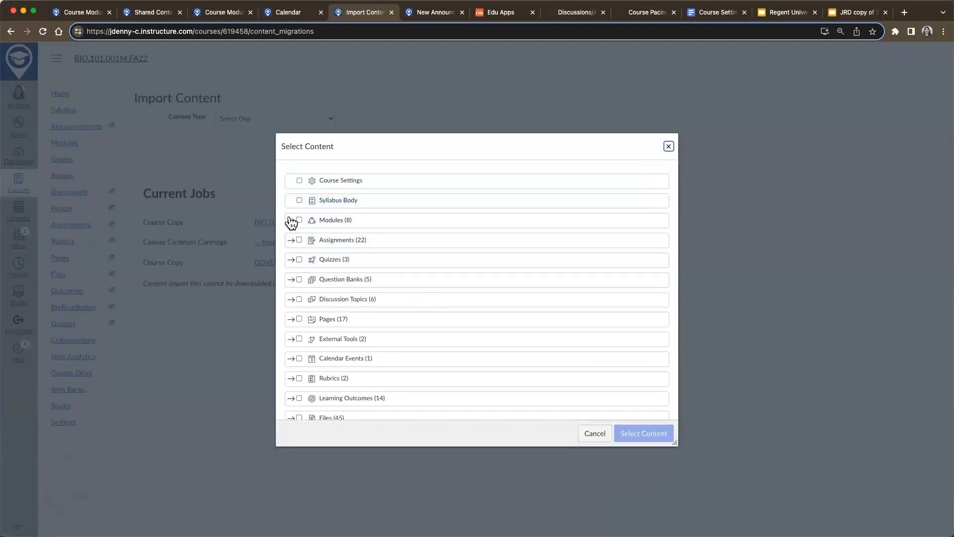
pyautogui.click(290, 241)
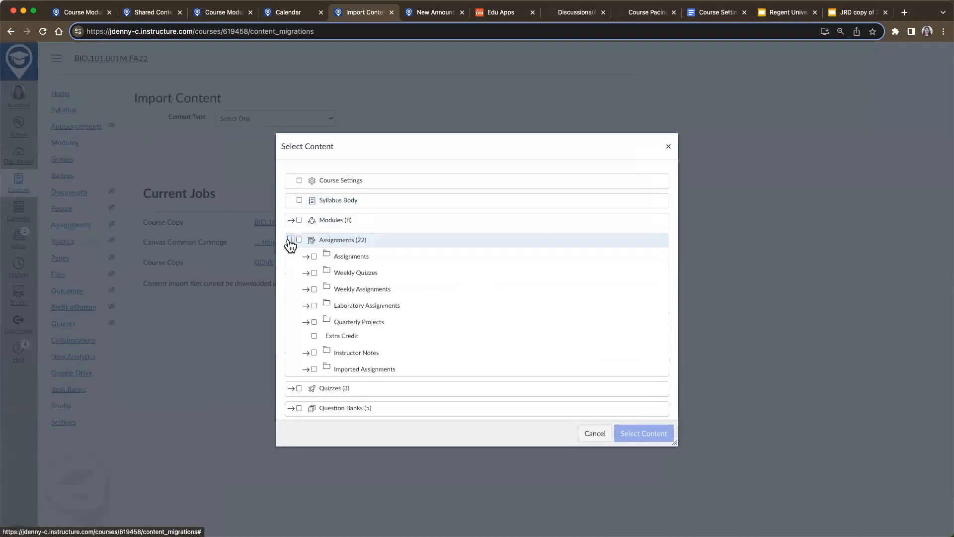
pyautogui.click(291, 241)
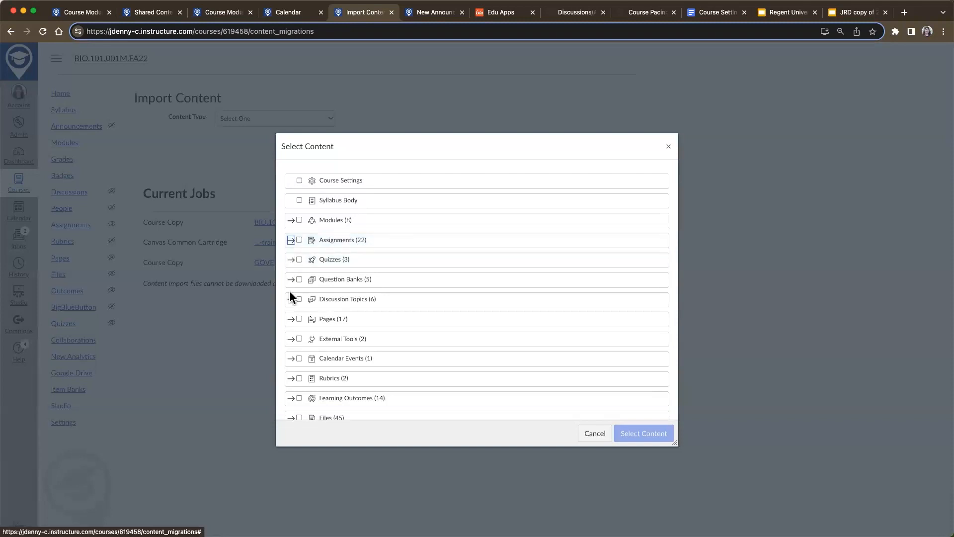
pyautogui.click(291, 319)
pyautogui.scroll(-3, 293, 326)
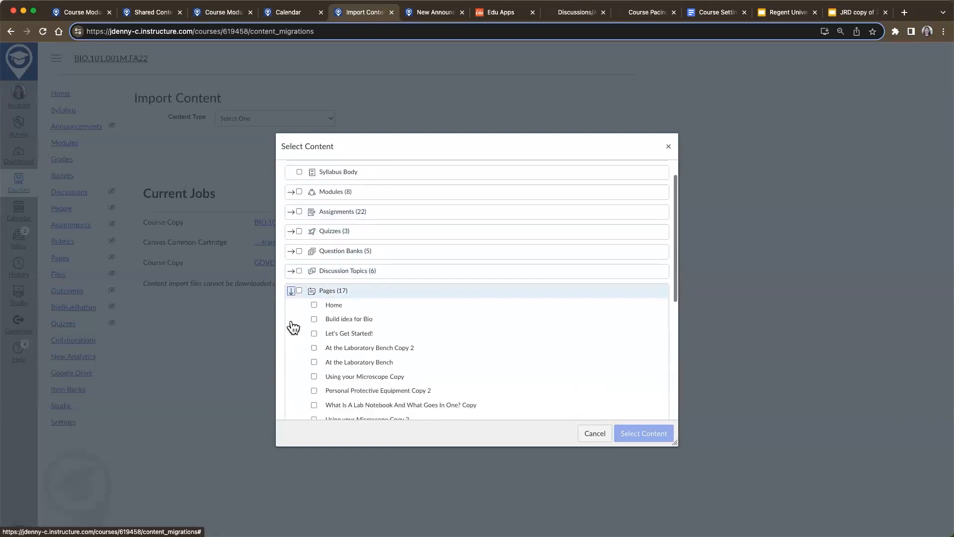
pyautogui.scroll(5, 291, 322)
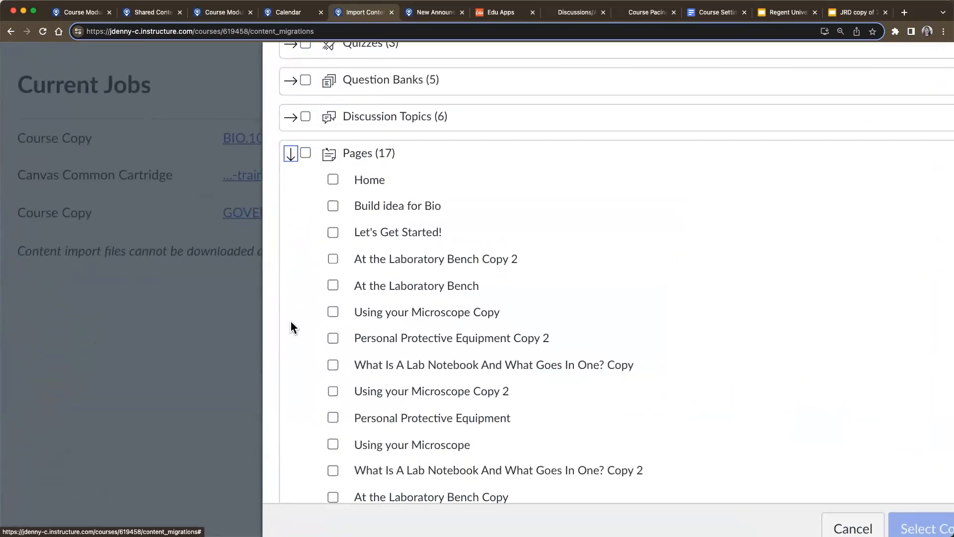
pyautogui.scroll(-5, 291, 323)
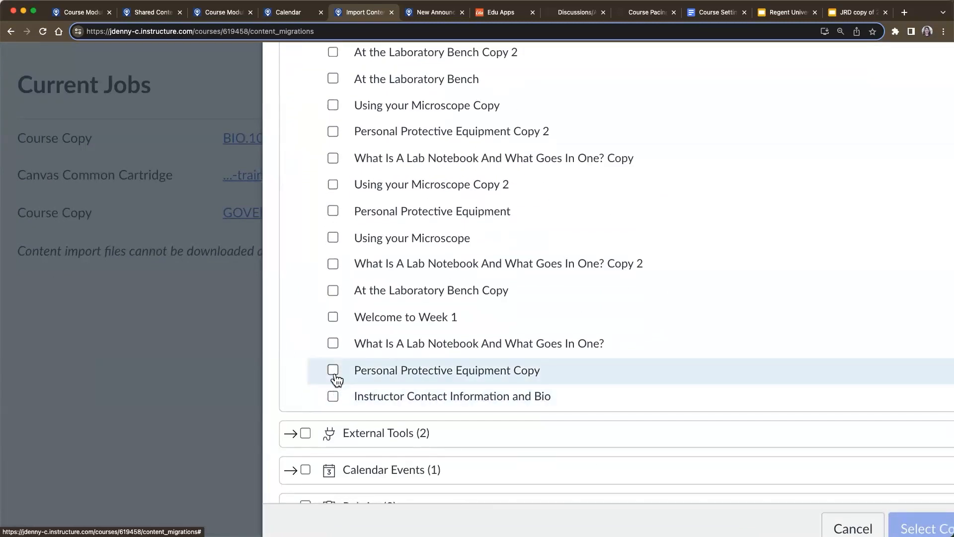
# Select the pages "Personal Protective Equipment Copy" and "Let's Get Started!" and submit them for import.
pyautogui.scroll(5, 336, 380)
pyautogui.scroll(2, 333, 338)
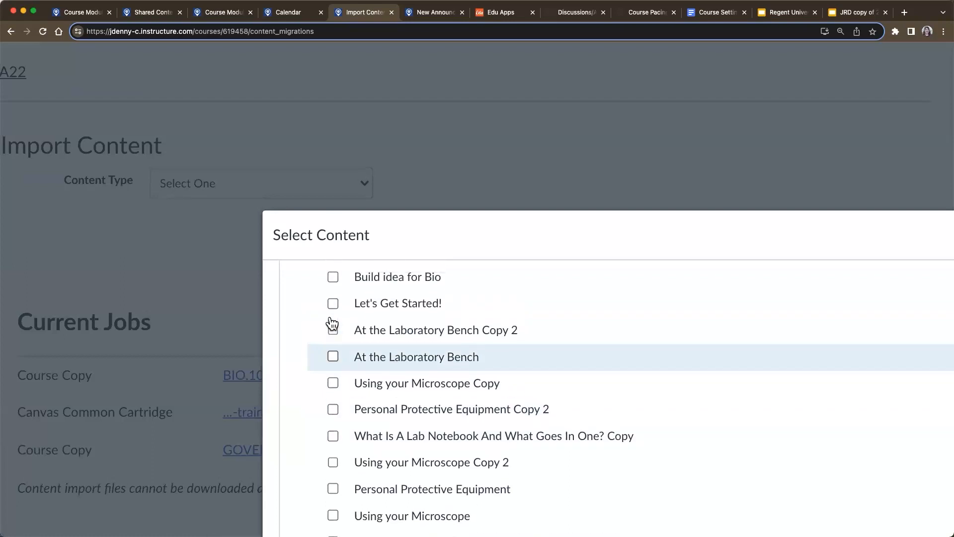
pyautogui.click(332, 318)
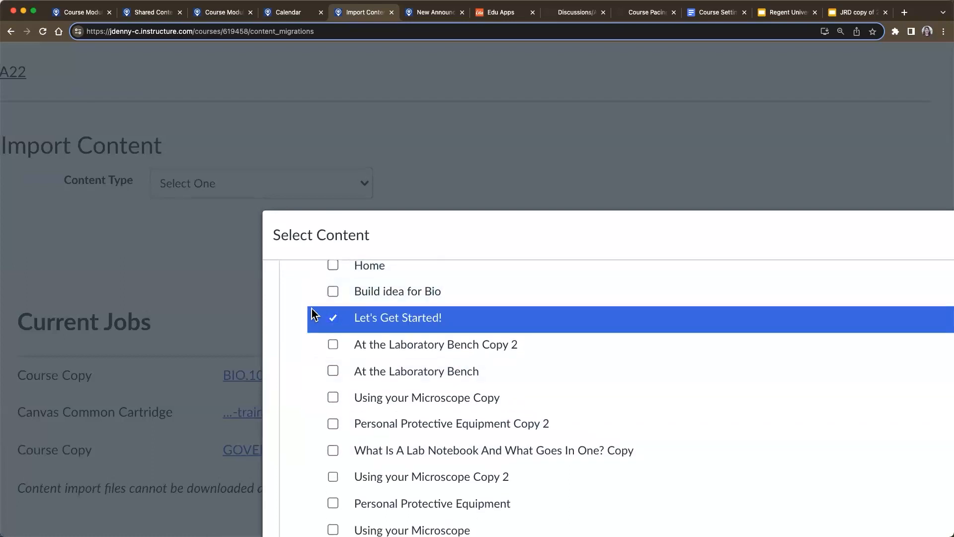
pyautogui.scroll(-3, 313, 314)
pyautogui.scroll(-3, 312, 309)
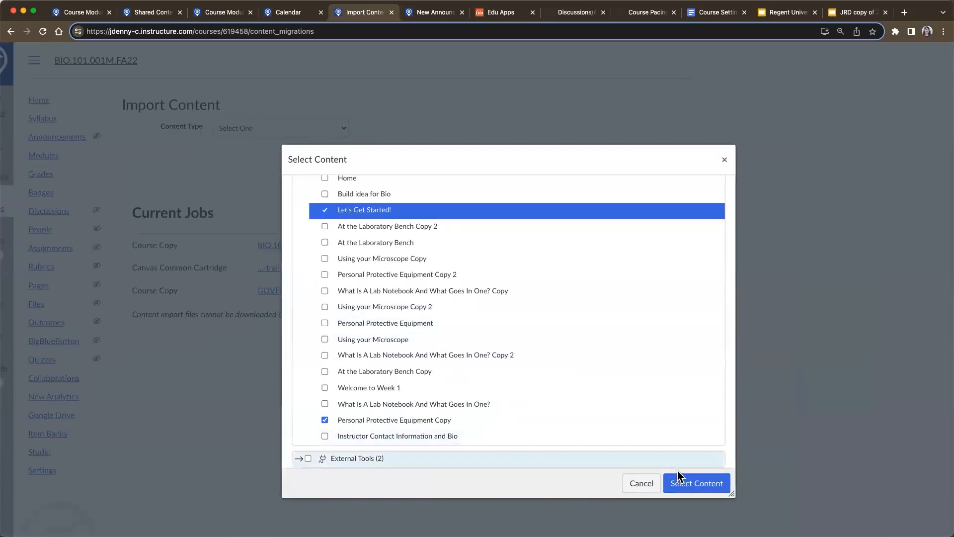
pyautogui.click(701, 485)
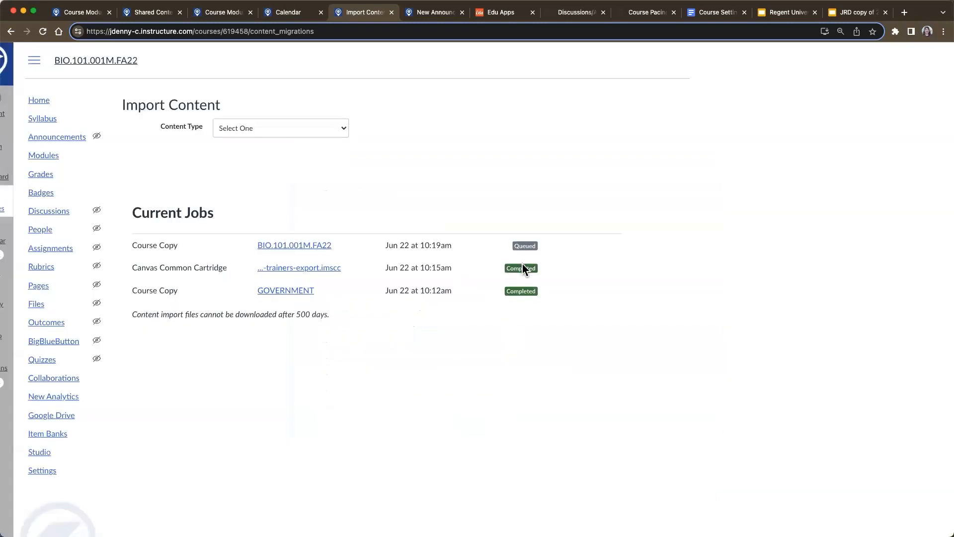
# Check the status of the BIO.101.001M.FA22 course copy among the current jobs.
pyautogui.scroll(5, 523, 252)
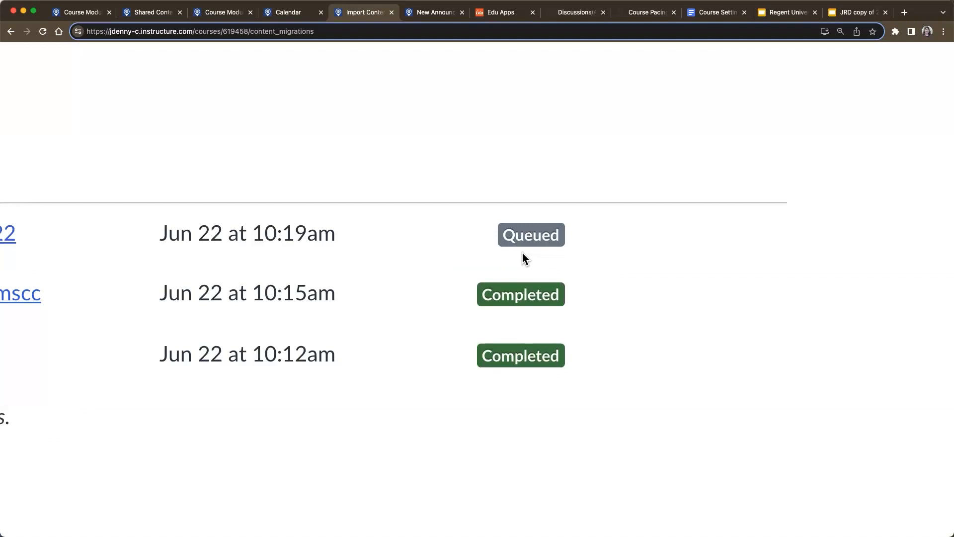
pyautogui.scroll(-5, 523, 253)
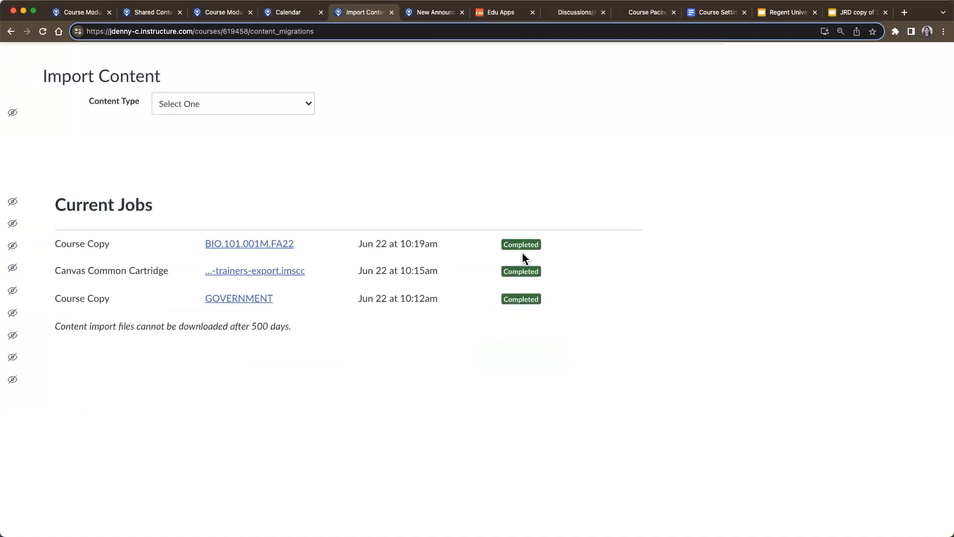
pyautogui.scroll(-3, 523, 252)
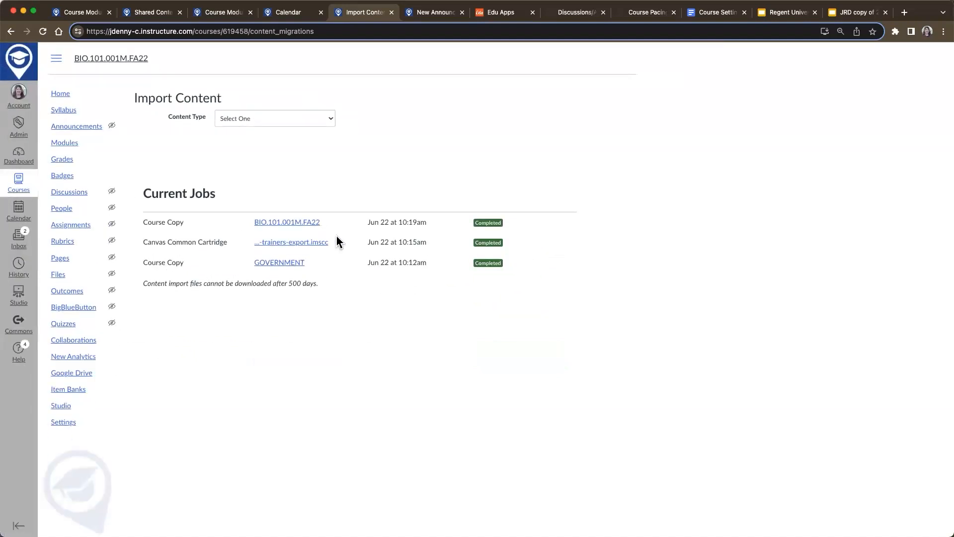
# Open the list of all pages in BIO.101.001M.FA22 and compare the newly imported pages with the originals.
pyautogui.click(54, 259)
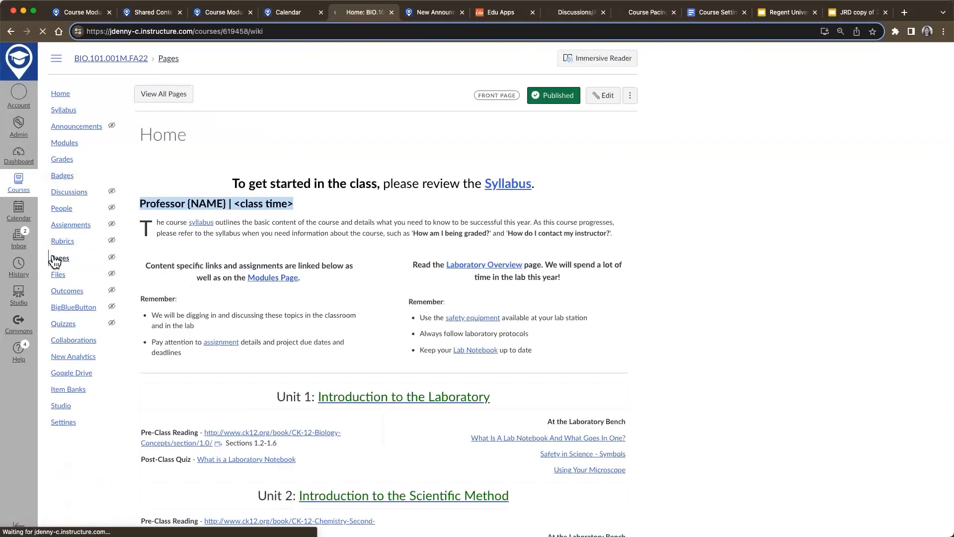
pyautogui.click(156, 99)
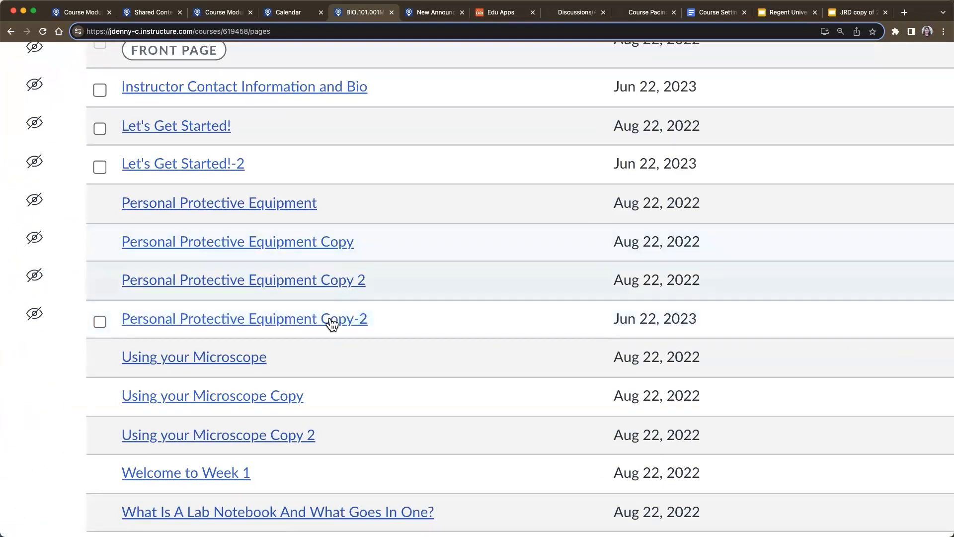
pyautogui.scroll(-1, 328, 328)
pyautogui.scroll(-3, 330, 332)
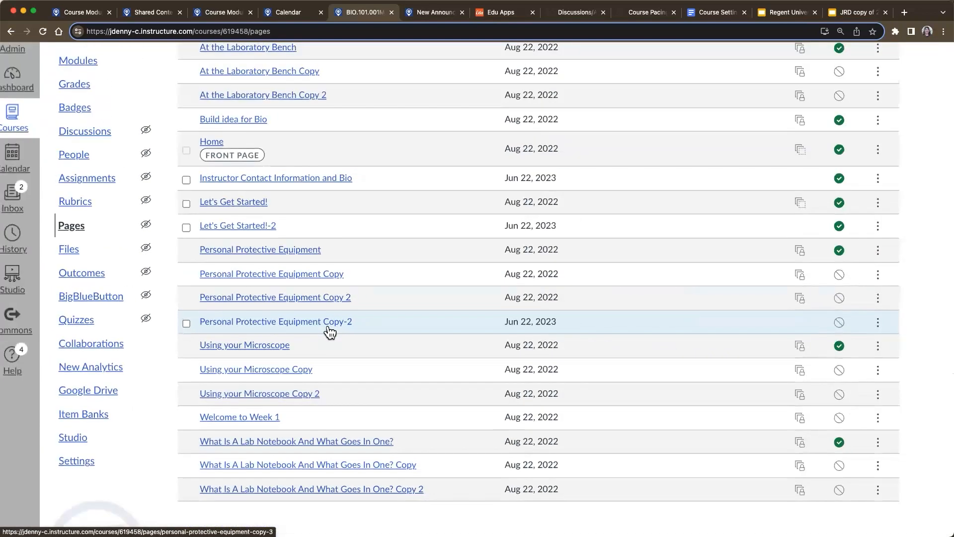
pyautogui.scroll(-2, 330, 332)
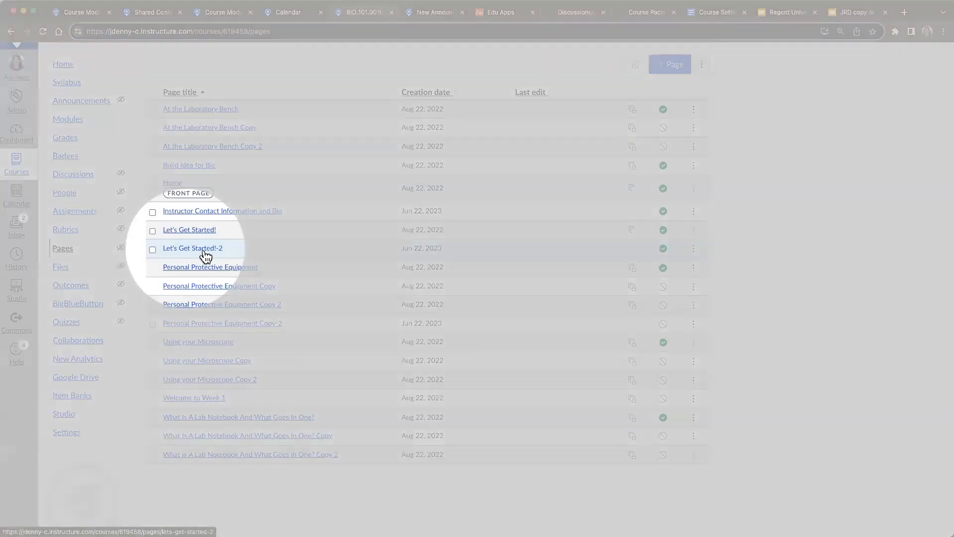
pyautogui.scroll(1, 204, 255)
pyautogui.scroll(2, 206, 256)
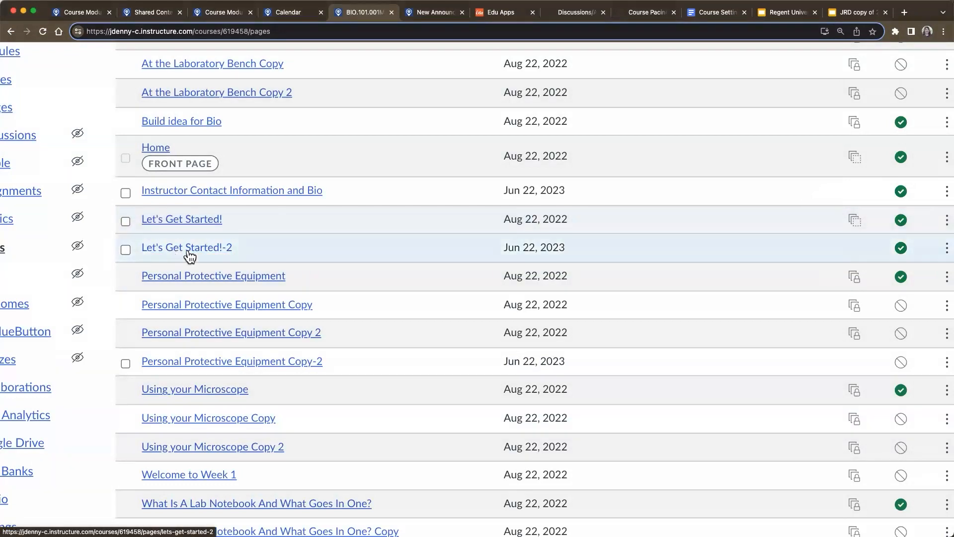
pyautogui.scroll(3, 188, 255)
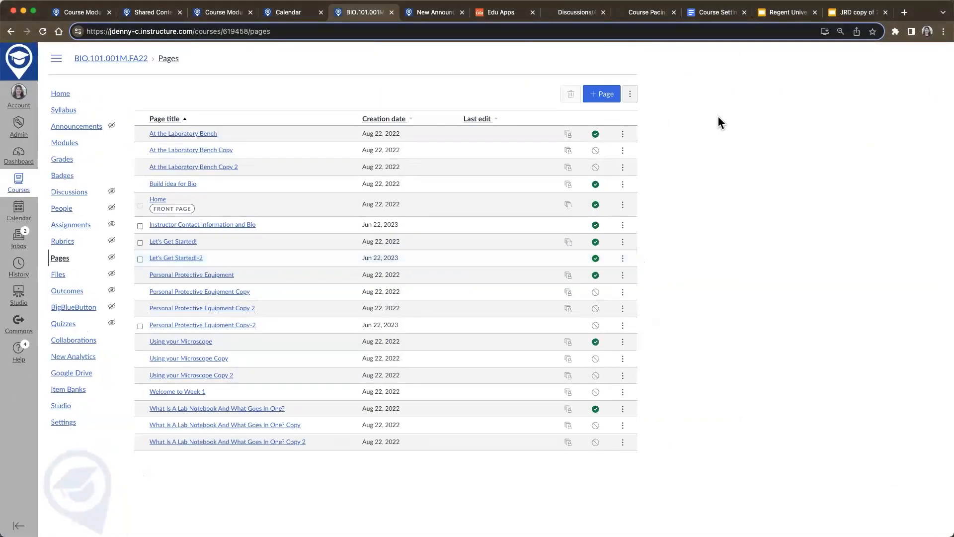
# Check the actions available for the Government course's "Start Here: Welcome!" module, and return to the BIO.101.001M.FA22 settings.
pyautogui.click(790, 13)
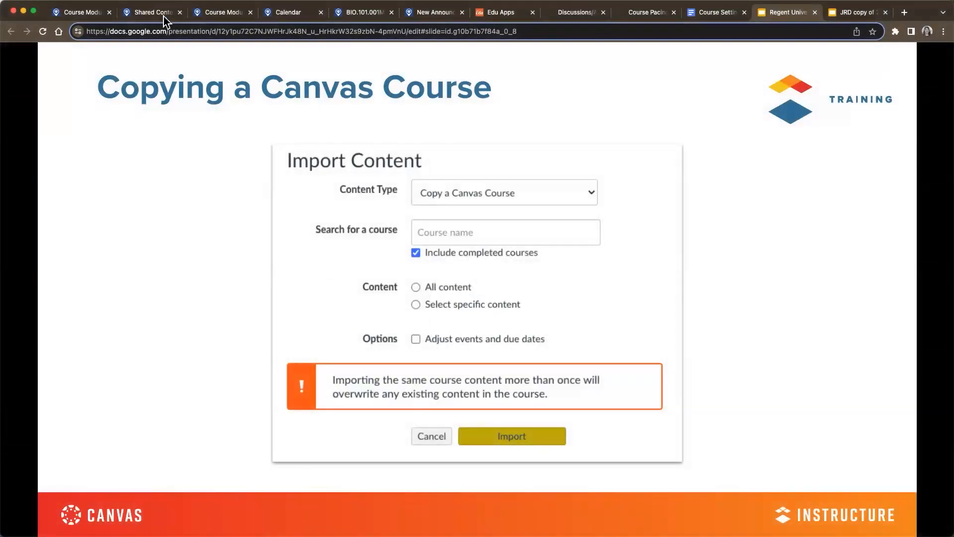
pyautogui.click(97, 16)
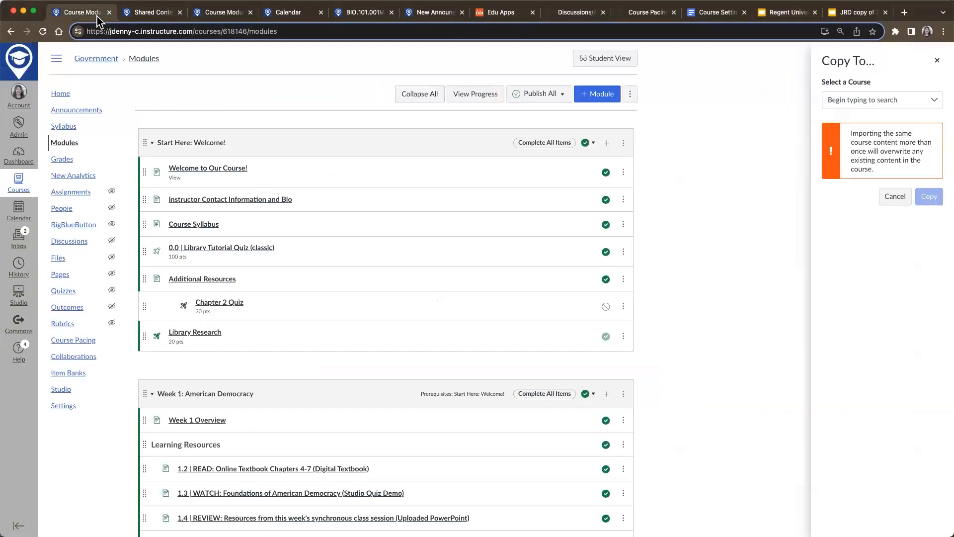
pyautogui.click(623, 144)
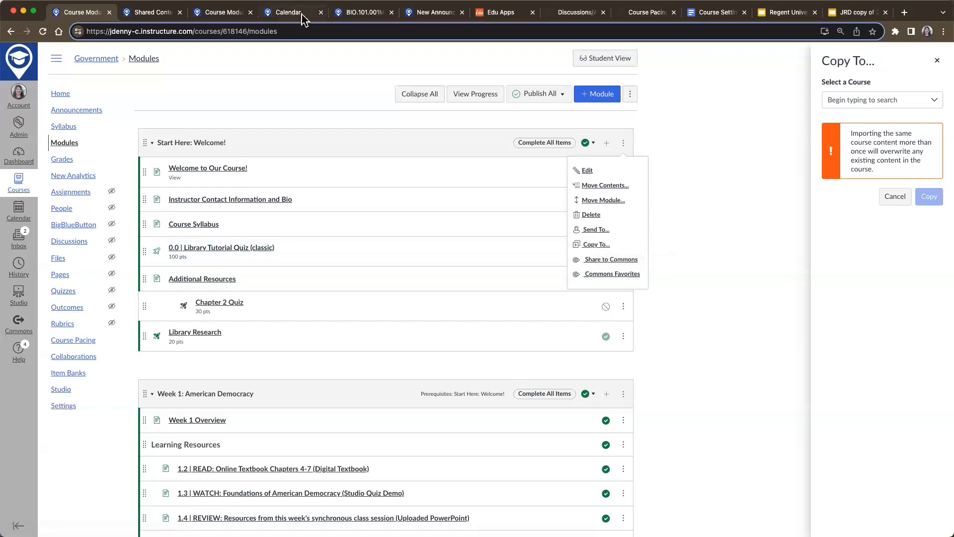
pyautogui.click(354, 15)
pyautogui.click(63, 426)
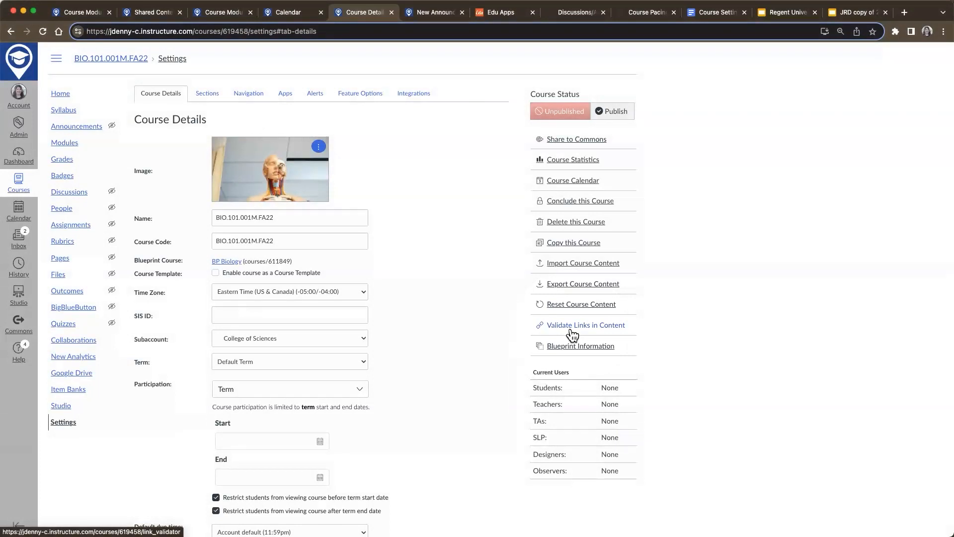
# Switch to the Canvas training presentation in Google Slides and advance from "Copying a Canvas Course" to "Activity: Validating Links".
pyautogui.click(846, 14)
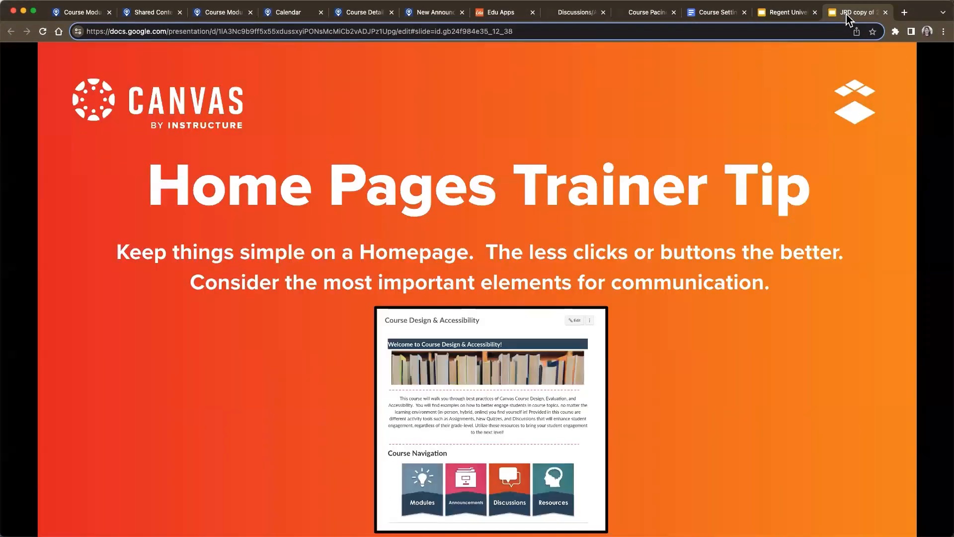
pyautogui.click(780, 13)
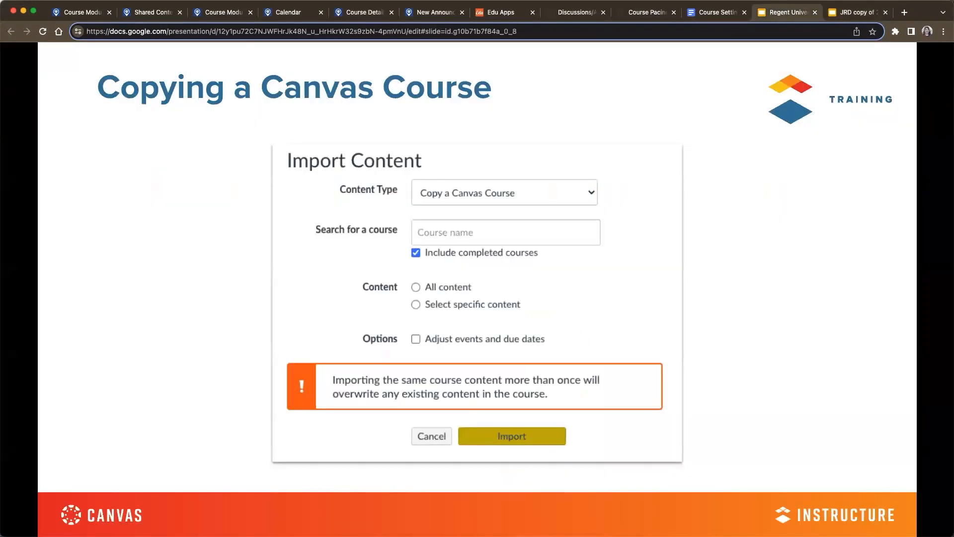
pyautogui.hotkey('ctrl', 'Up')
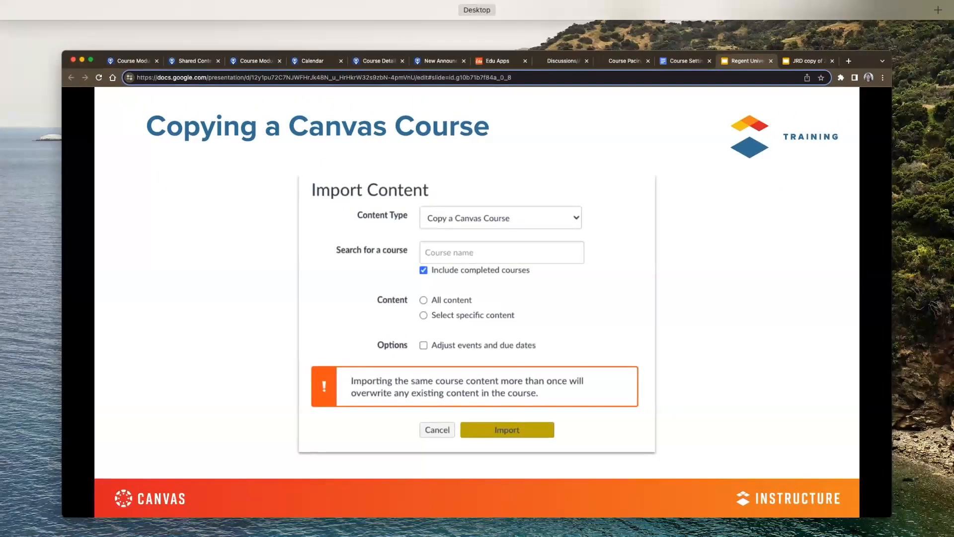
pyautogui.hotkey('ctrl', 'Up')
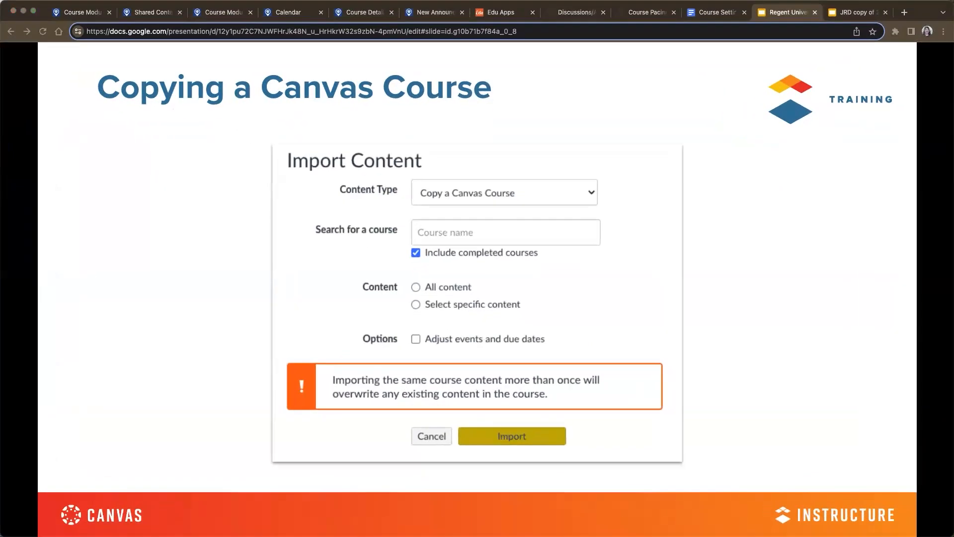
pyautogui.press('Right')
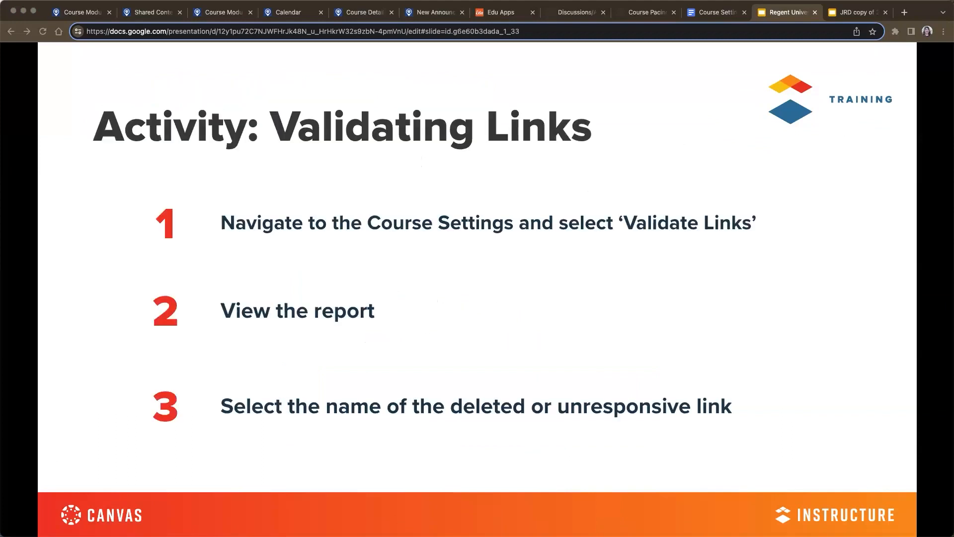